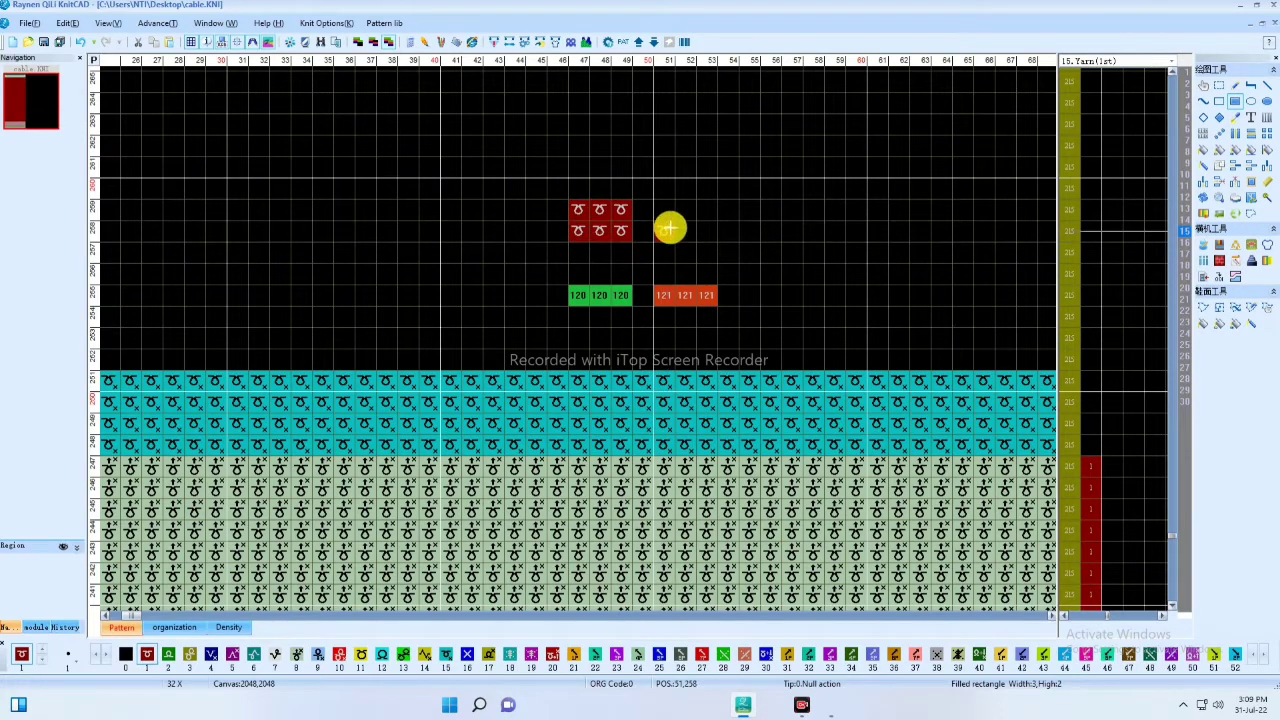
Fill a 3×2 code 1 block above the 121 cells, with code 2 at row 258 and code 0 at row 259 in columns 49 and 51
{"action": "left_click_drag", "start_coordinate": [671, 223], "coordinate": [705, 210]}
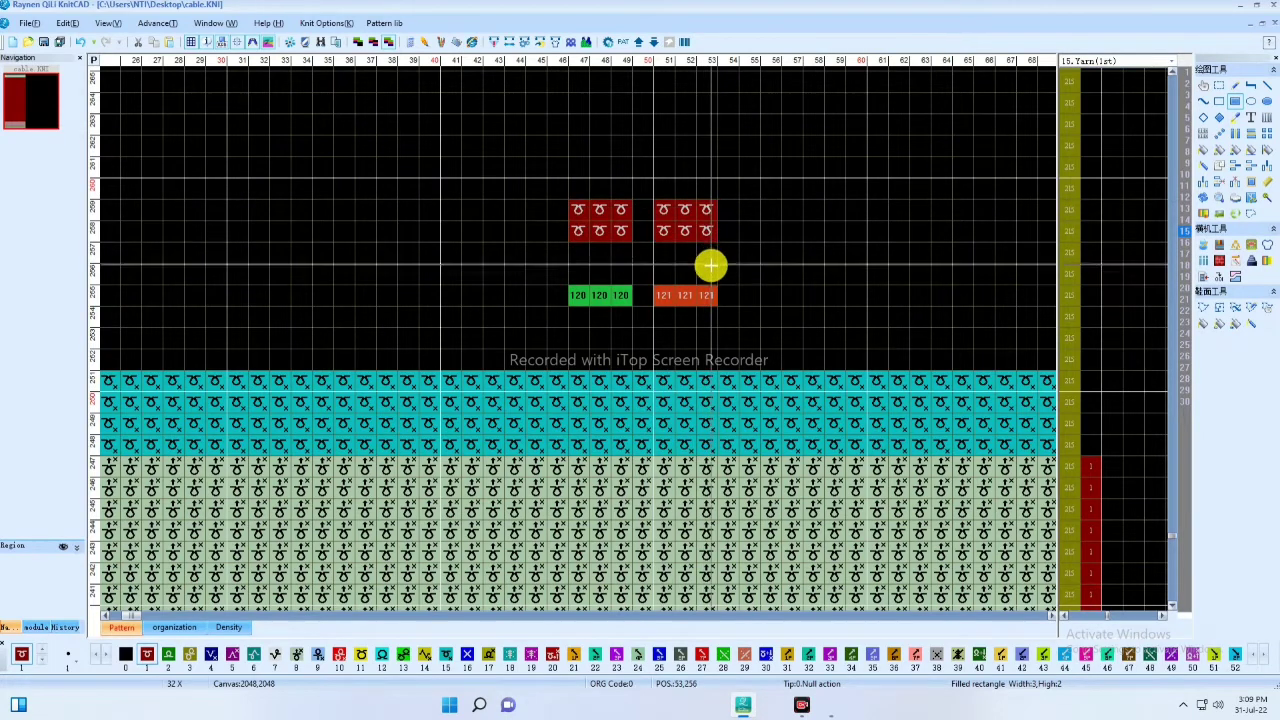
{"action": "left_click", "coordinate": [661, 230]}
{"action": "left_click", "coordinate": [622, 229]}
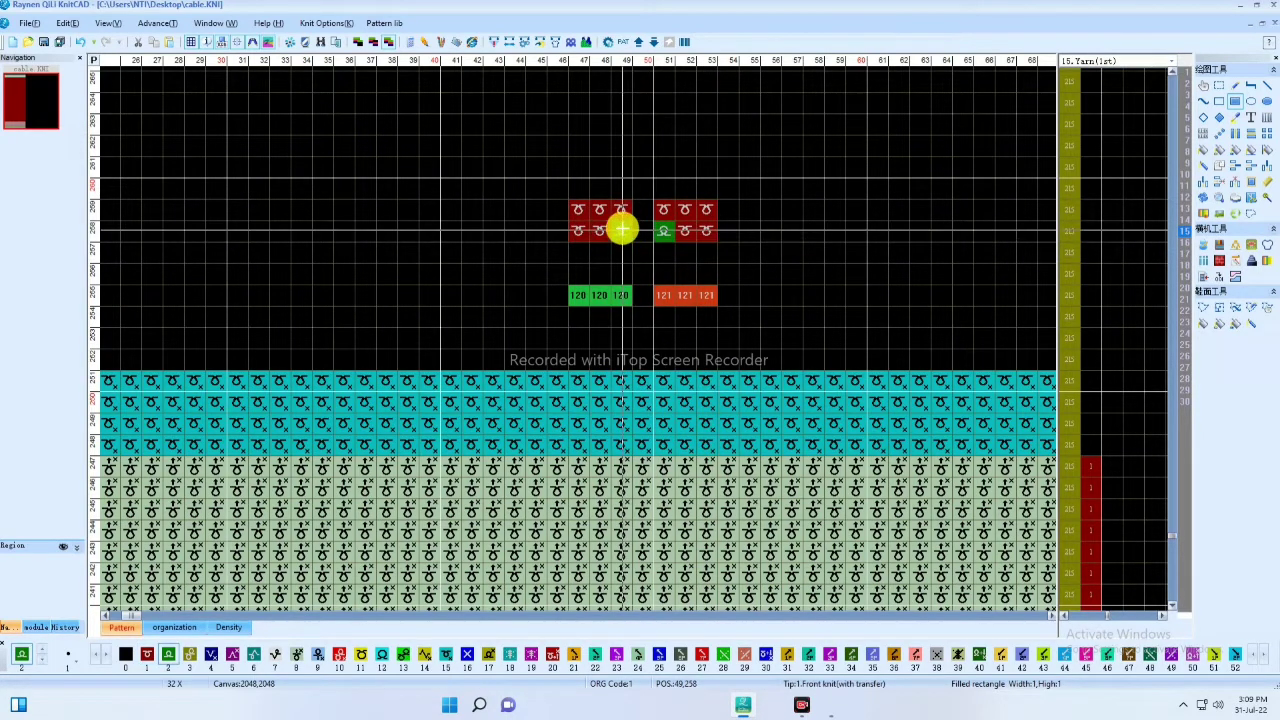
{"action": "left_click", "coordinate": [623, 208]}
{"action": "left_click_drag", "start_coordinate": [659, 206], "coordinate": [661, 190]}
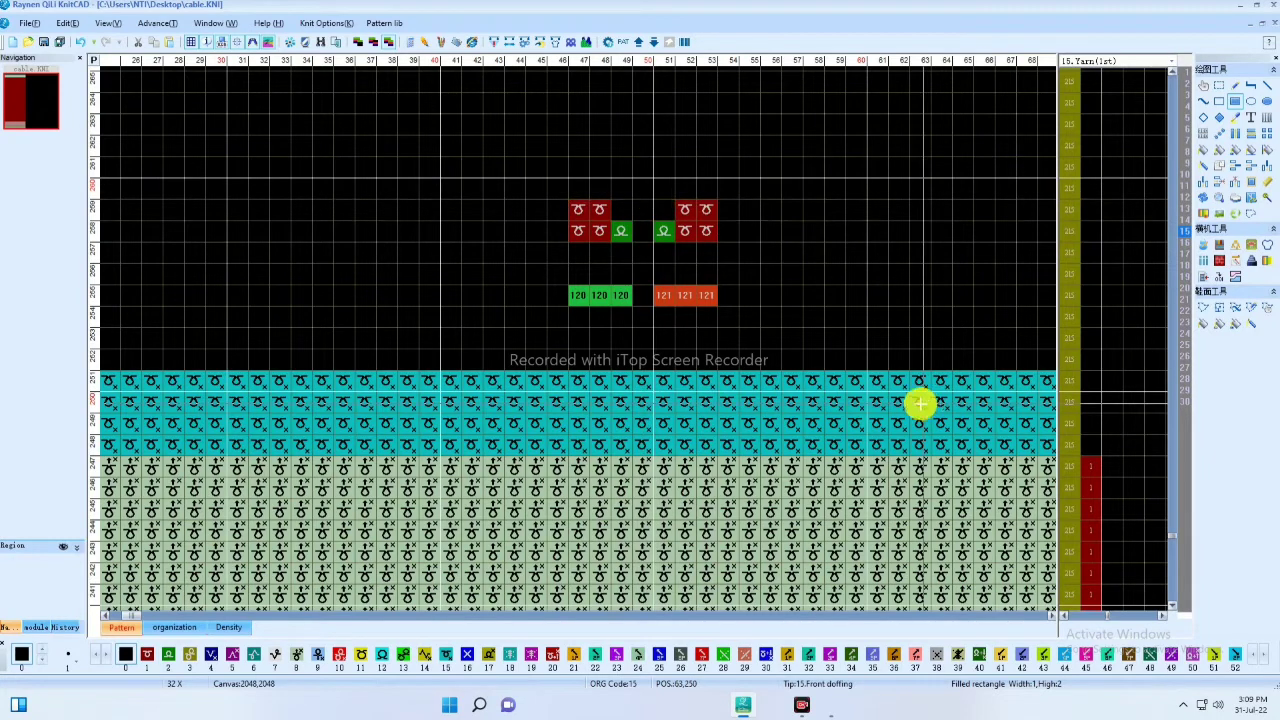
Place code 22 at column 49 of row 260 and code 31 at columns 47–48 of row 261
{"action": "middle_click_drag", "start_coordinate": [579, 321], "coordinate": [632, 460]}
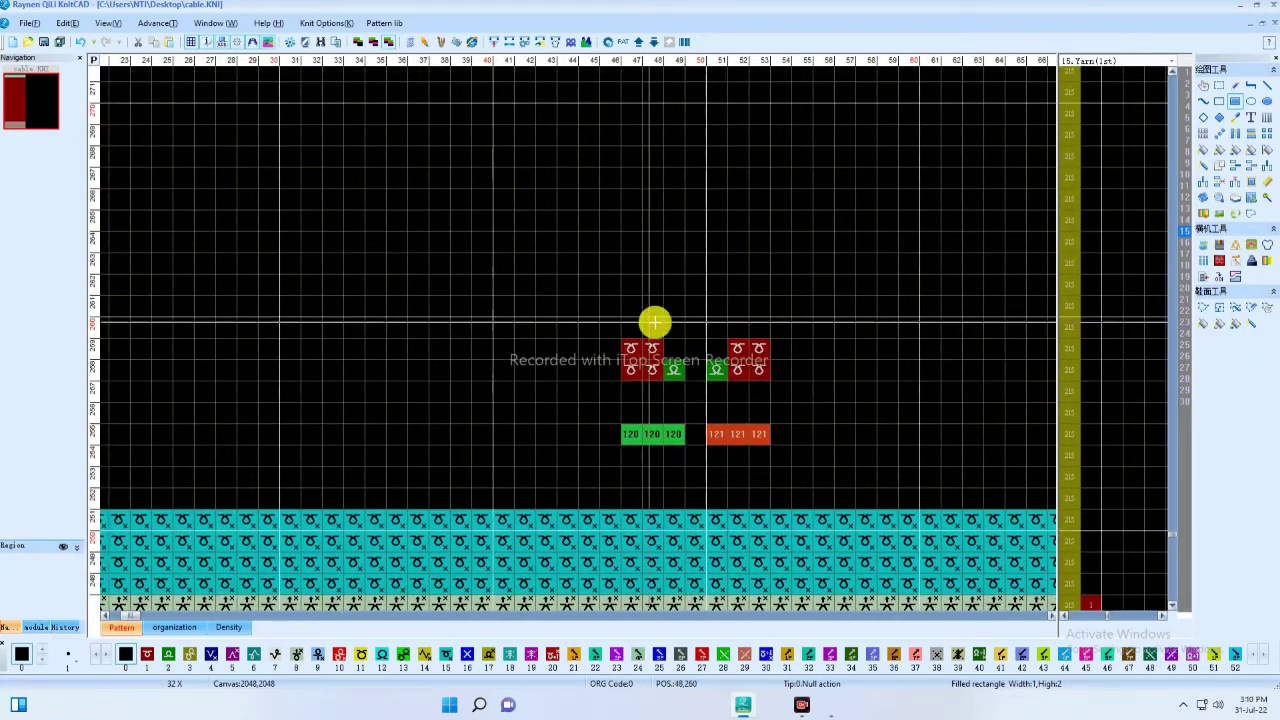
{"action": "key", "text": "2"}
{"action": "key", "text": "2"}
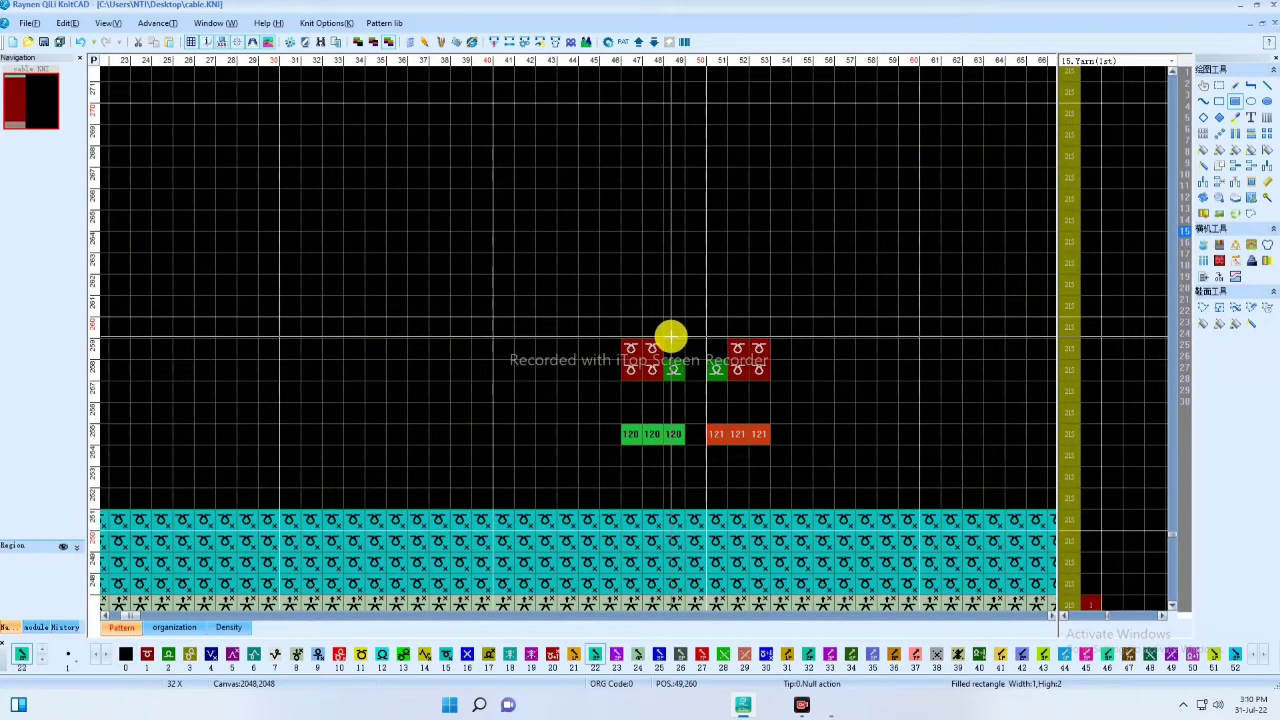
{"action": "left_click", "coordinate": [673, 327]}
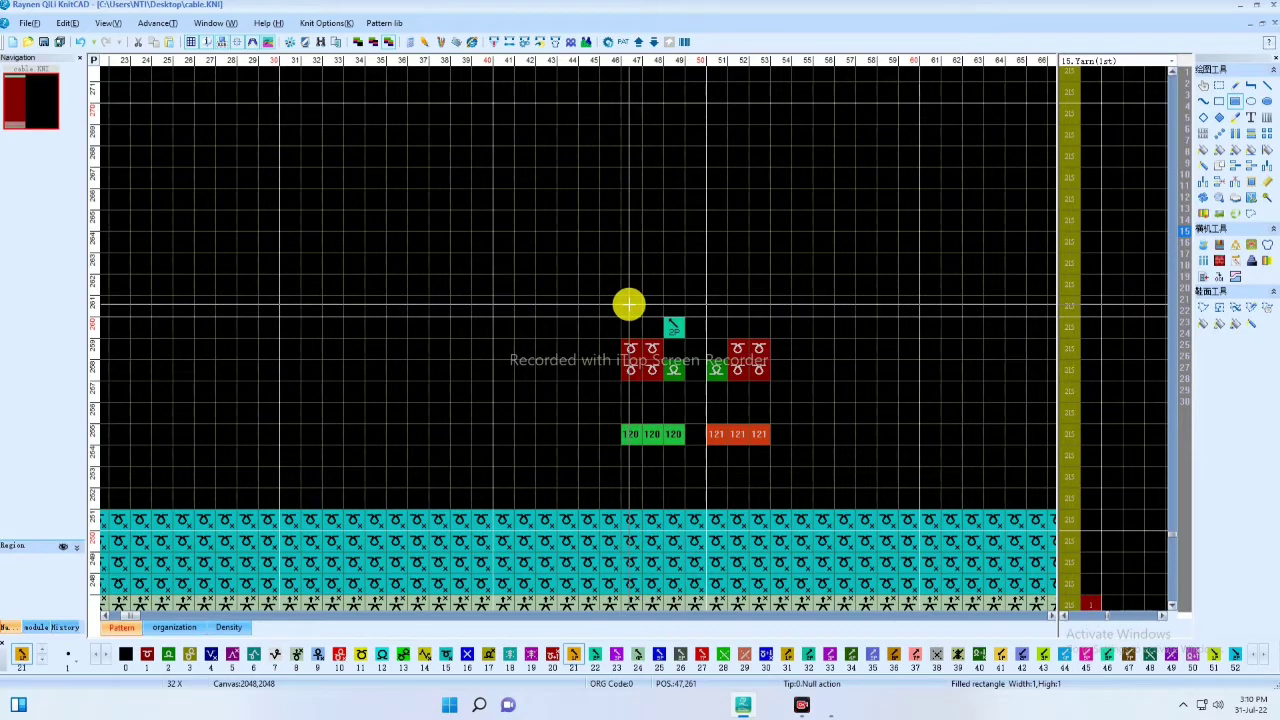
{"action": "left_click_drag", "start_coordinate": [639, 305], "coordinate": [660, 305]}
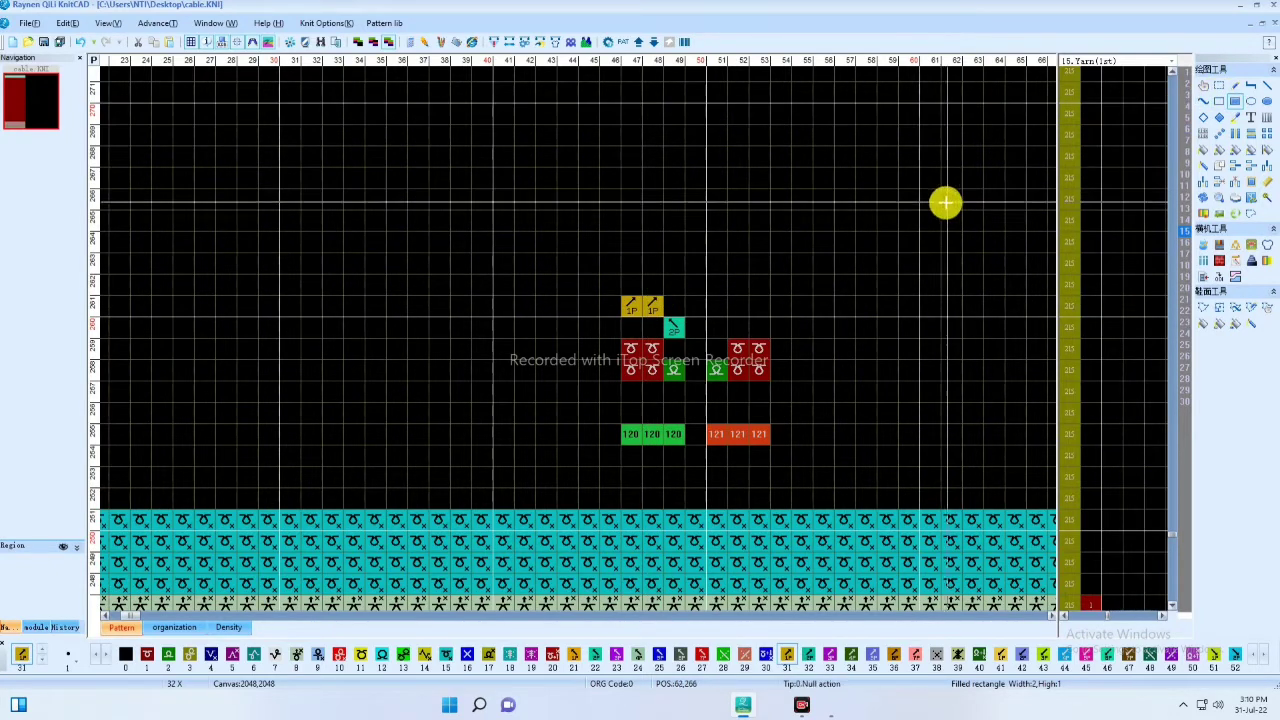
Fill columns 47–49 of row 264 with code 1 and mirror-copy the 3×7 motif four columns to the right
{"action": "key", "text": "1"}
{"action": "mouse_move", "coordinate": [666, 240]}
{"action": "left_mouse_down"}
{"action": "mouse_move", "coordinate": [630, 240]}
{"action": "mouse_move", "coordinate": [677, 372]}
{"action": "mouse_move", "coordinate": [772, 275]}
{"action": "mouse_move", "coordinate": [734, 363]}
{"action": "left_mouse_up"}
{"action": "left_click", "coordinate": [1219, 85]}
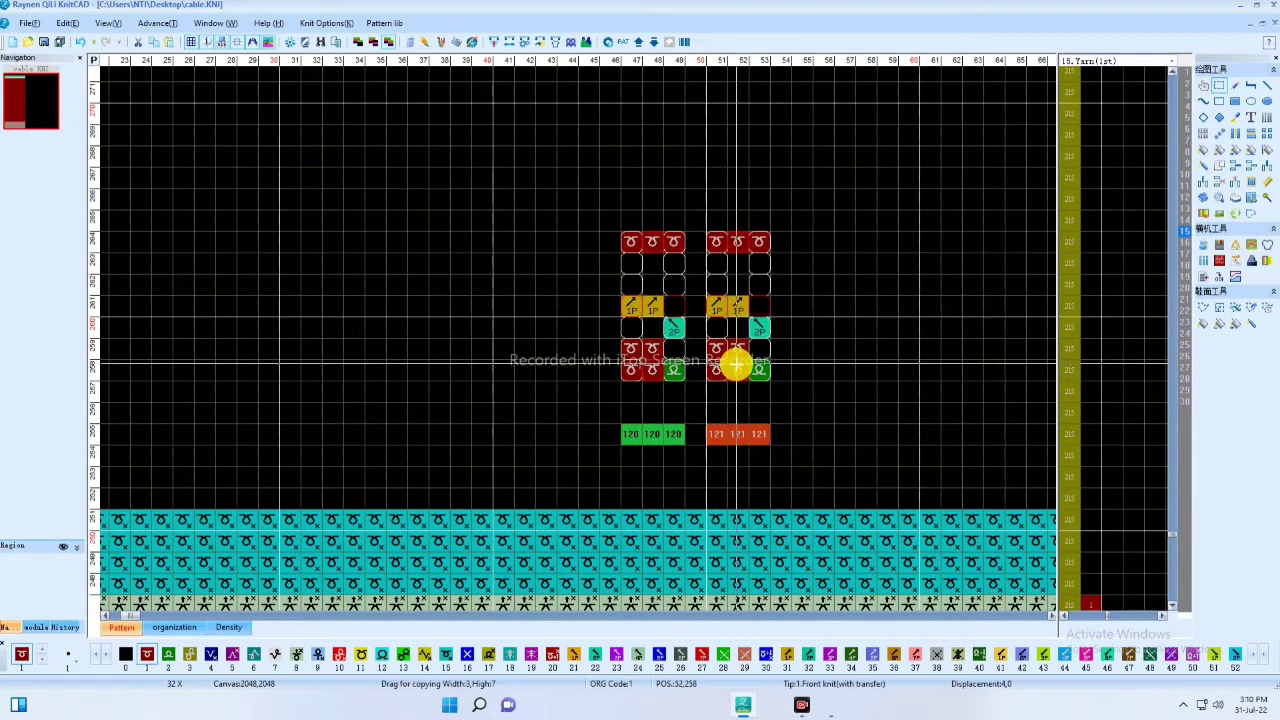
{"action": "left_click", "coordinate": [1236, 133]}
{"action": "left_click", "coordinate": [703, 313]}
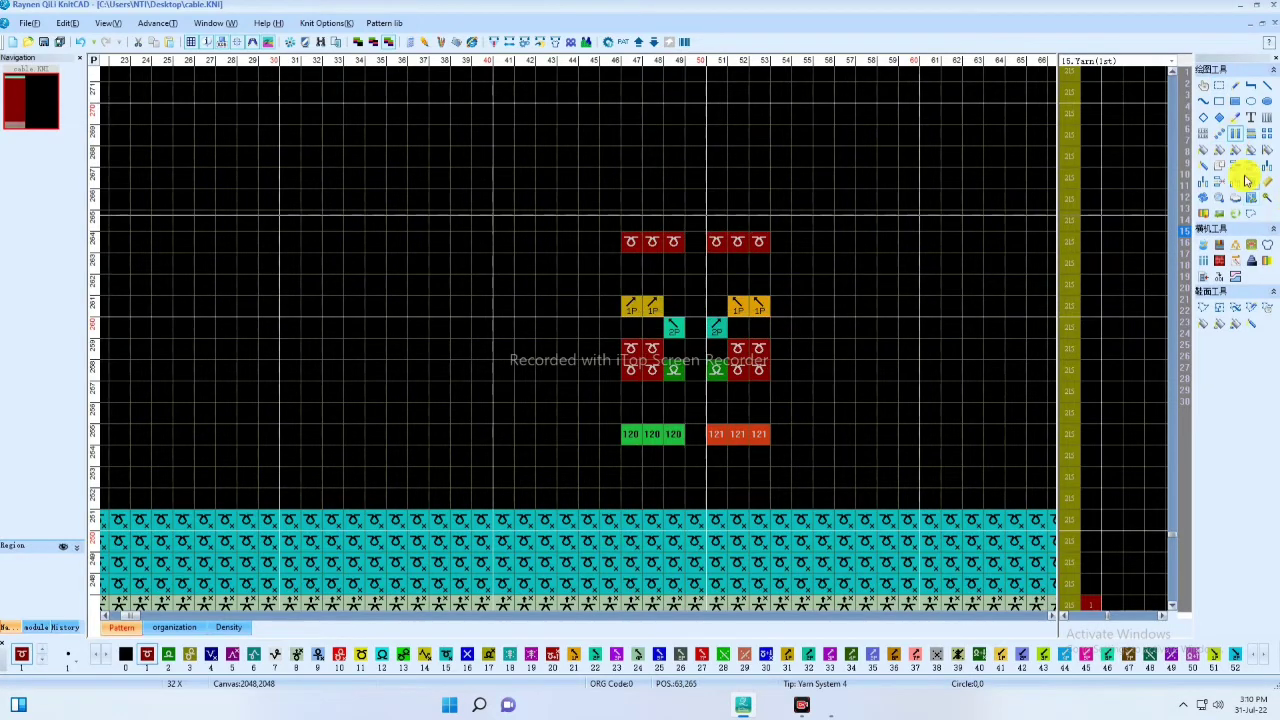
Insert a duplicate of row 260 and replace its lower 2P cells at columns 49 and 51 with code 110
{"action": "left_click", "coordinate": [1229, 168]}
{"action": "left_click", "coordinate": [757, 326]}
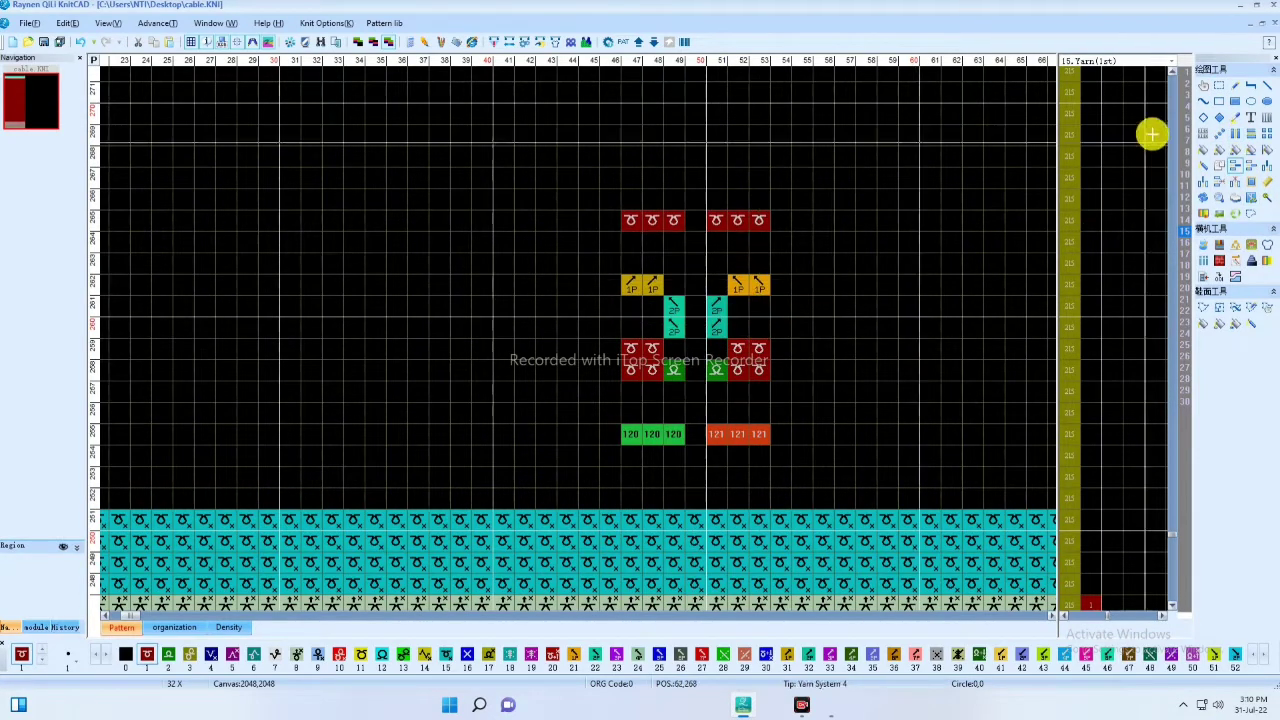
{"action": "left_click", "coordinate": [1232, 88]}
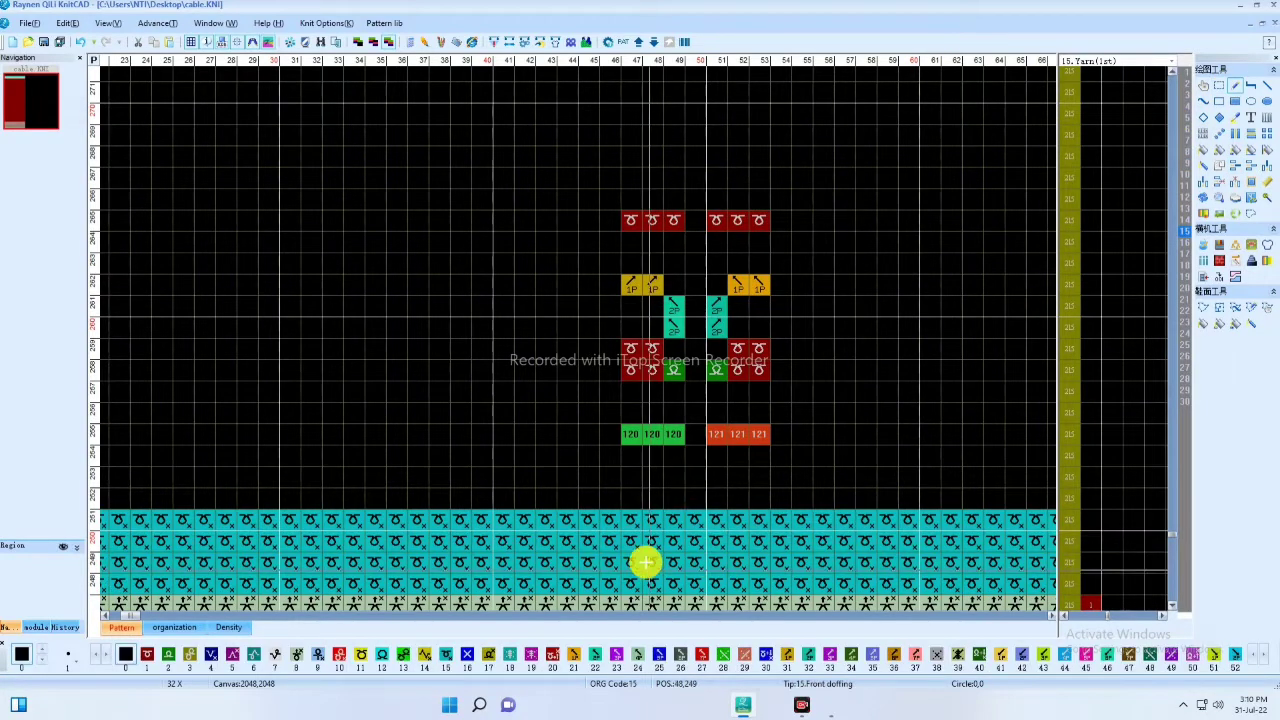
{"action": "key", "text": "1"}
{"action": "key", "text": "0"}
{"action": "key", "text": "0"}
{"action": "key", "text": "1"}
{"action": "key", "text": "1"}
{"action": "key", "text": "0"}
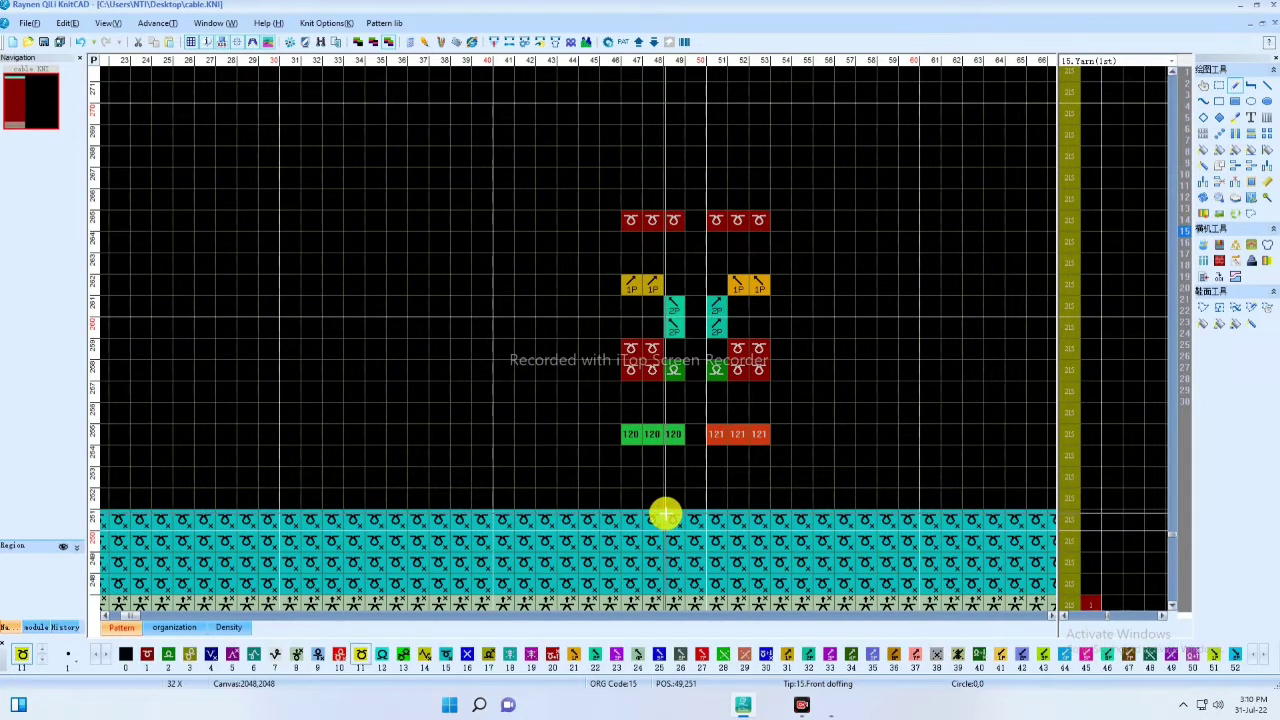
{"action": "left_click", "coordinate": [673, 327]}
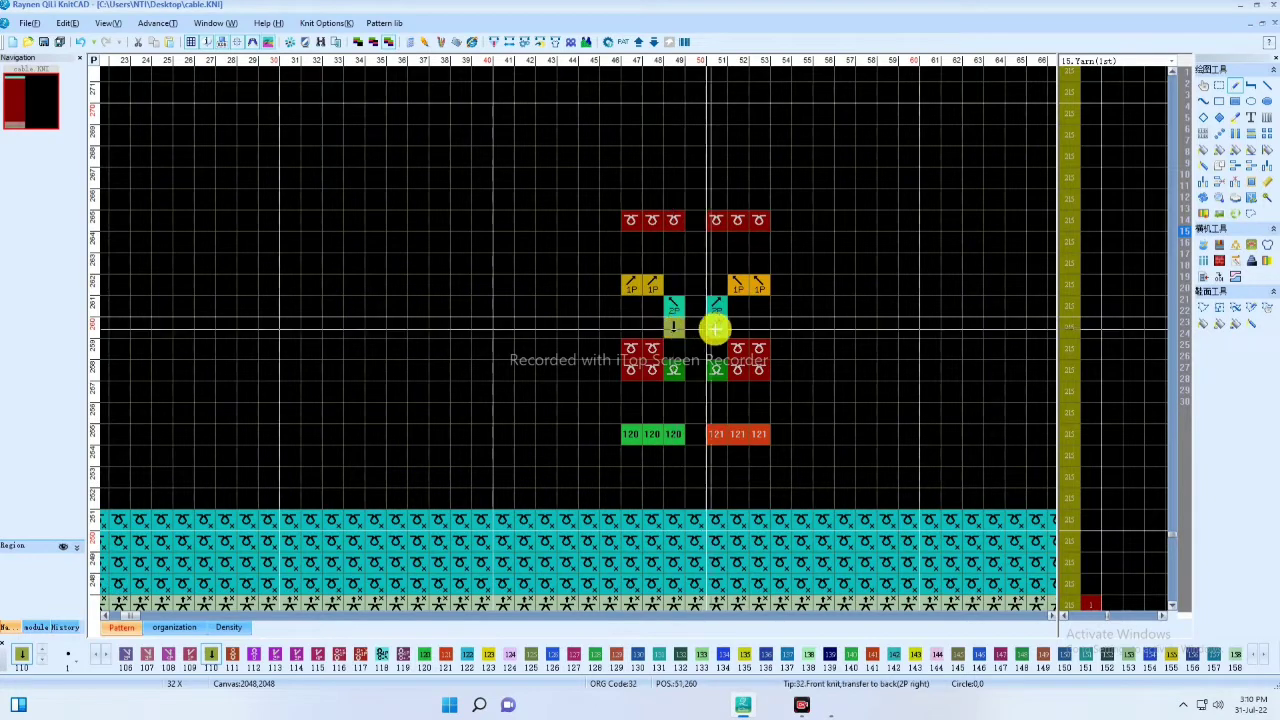
{"action": "left_click", "coordinate": [716, 327]}
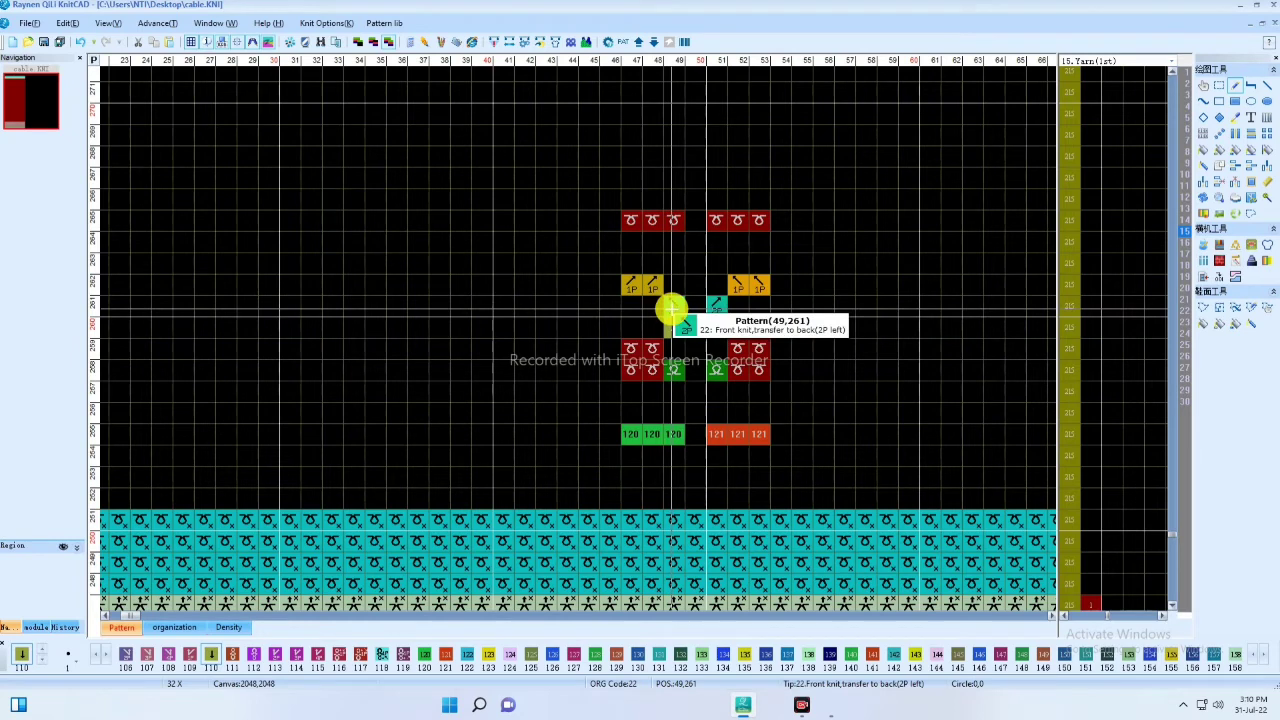
{"action": "left_click", "coordinate": [673, 326]}
{"action": "left_click", "coordinate": [716, 326]}
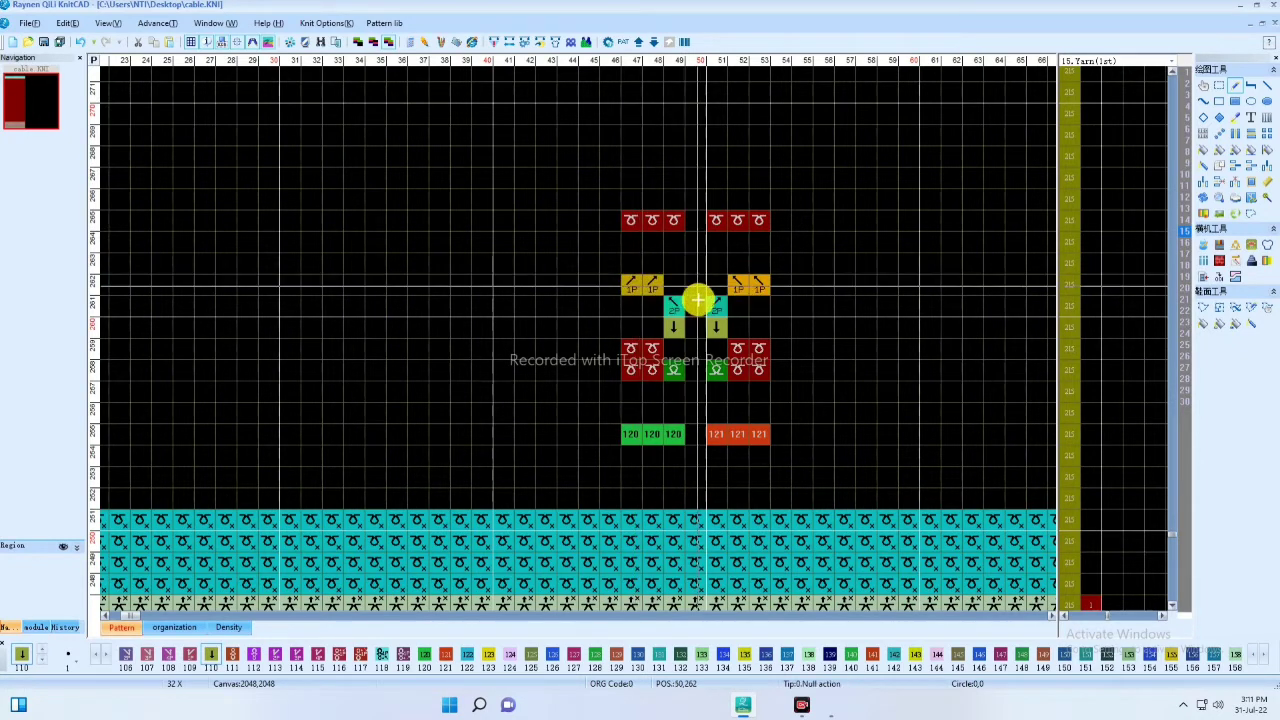
{"action": "left_click", "coordinate": [716, 305]}
{"action": "left_click", "coordinate": [673, 305]}
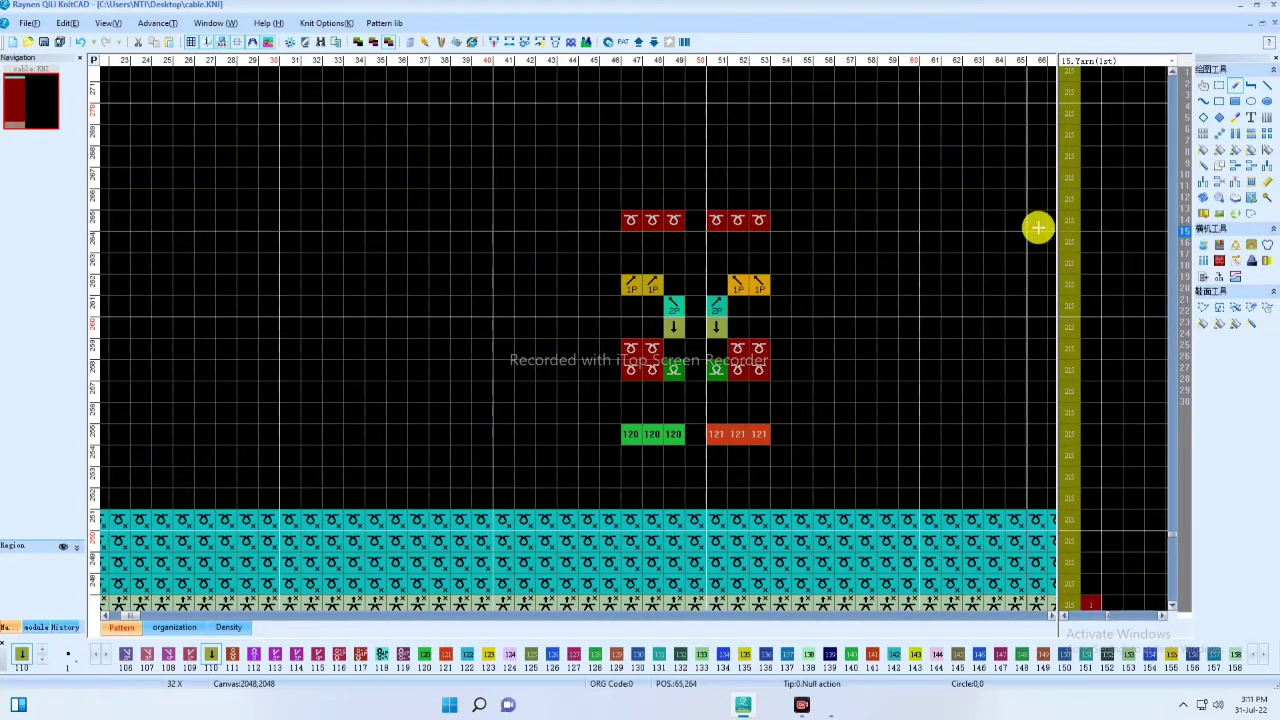
Widen the function-line area, switch it to Cycle and fill the Module flag column with 2 for rows 255–265
{"action": "left_click_drag", "start_coordinate": [1058, 220], "coordinate": [832, 268]}
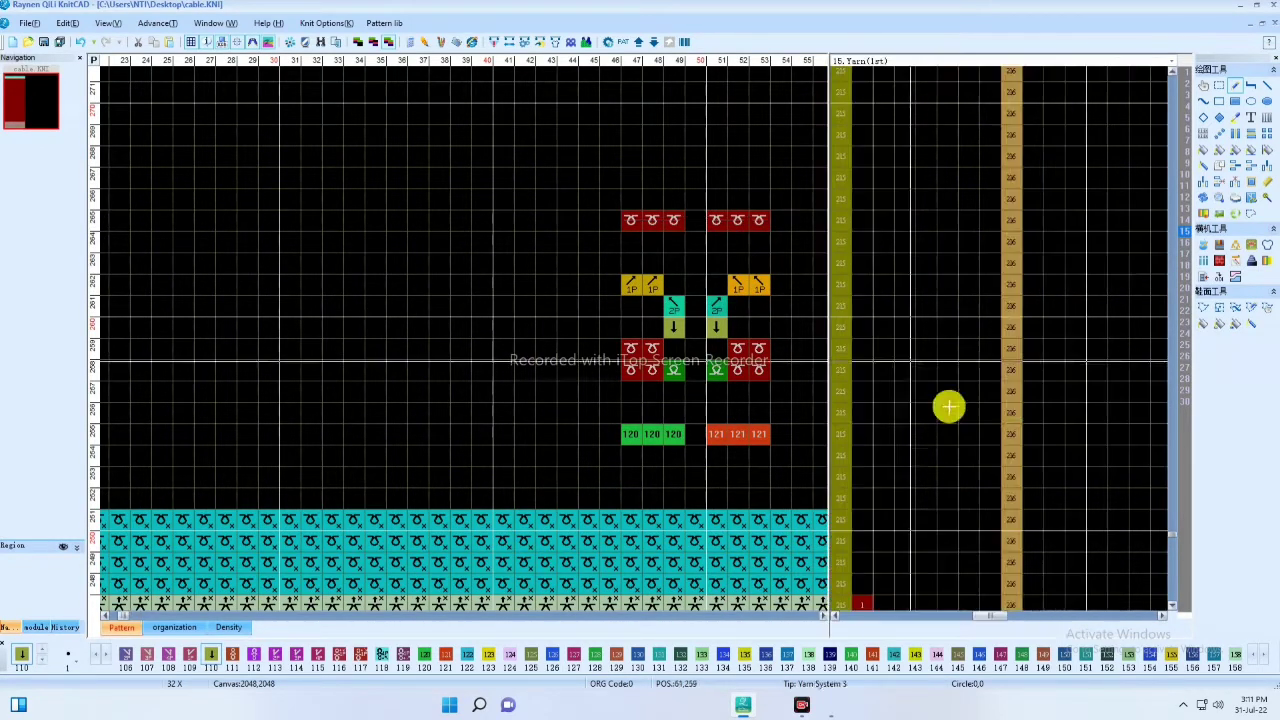
{"action": "left_click", "coordinate": [858, 61]}
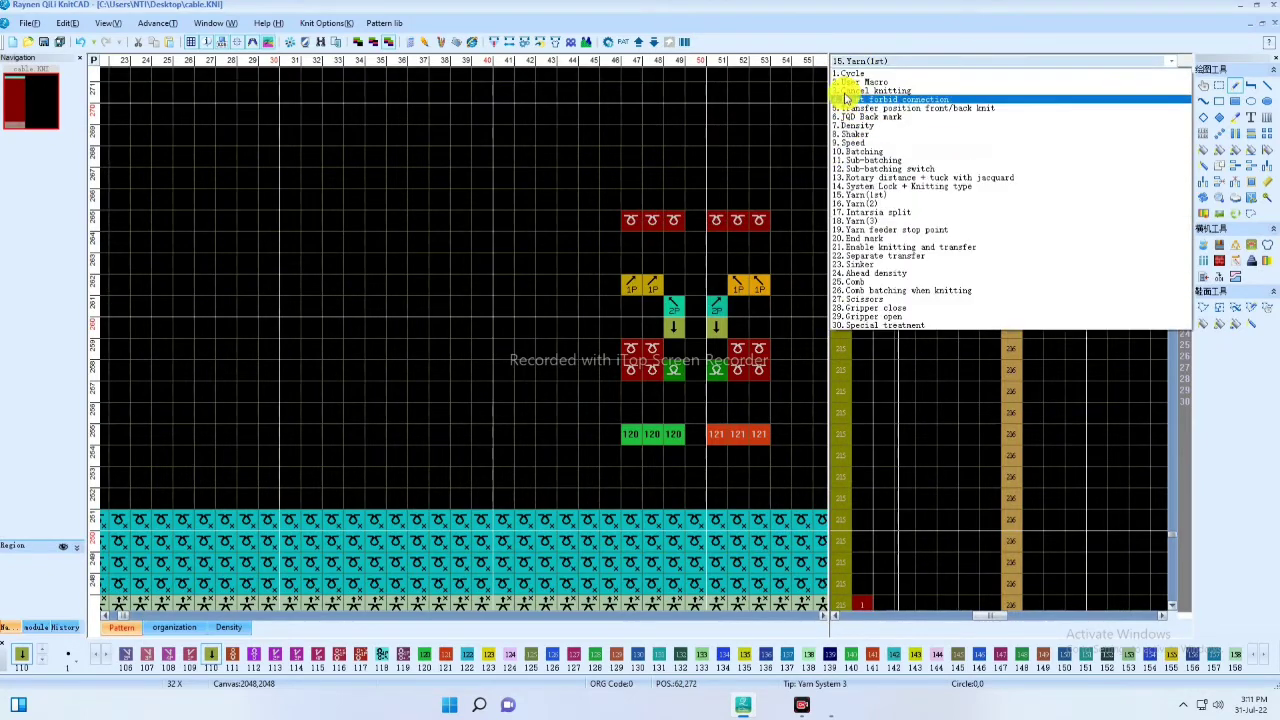
{"action": "left_click", "coordinate": [855, 69]}
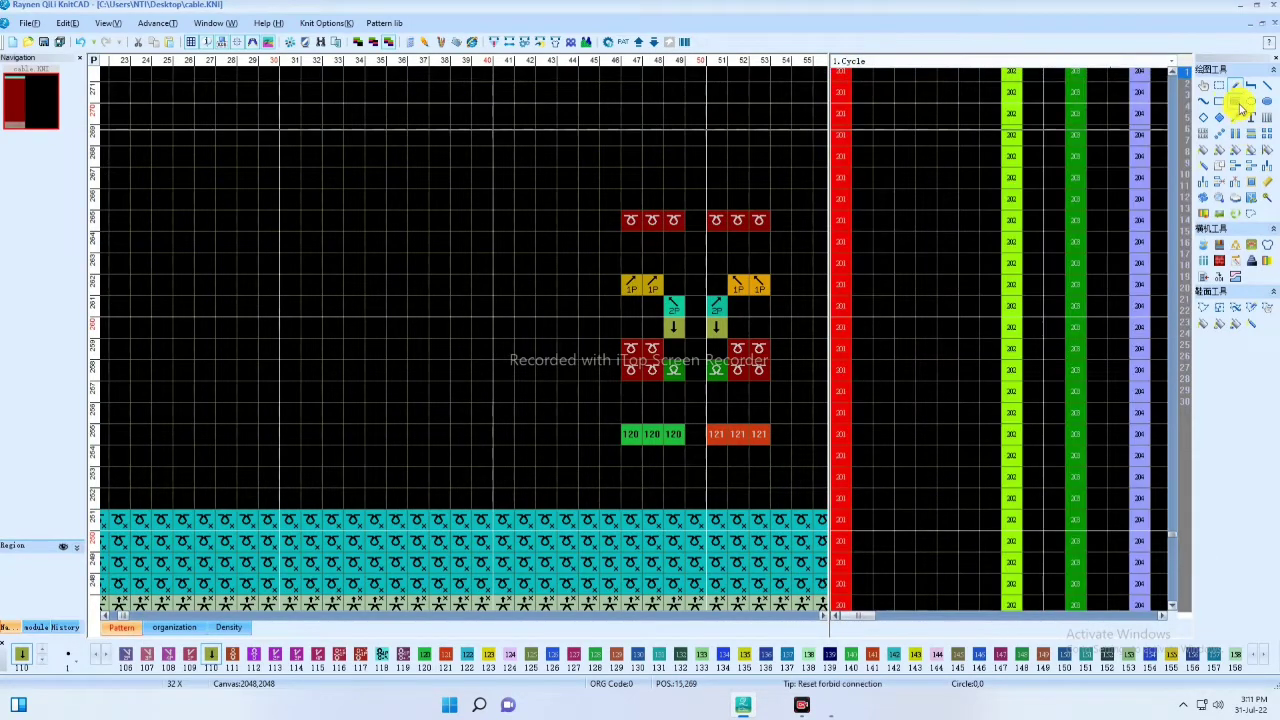
{"action": "left_click", "coordinate": [1236, 102]}
{"action": "left_click_drag", "start_coordinate": [903, 437], "coordinate": [897, 220]}
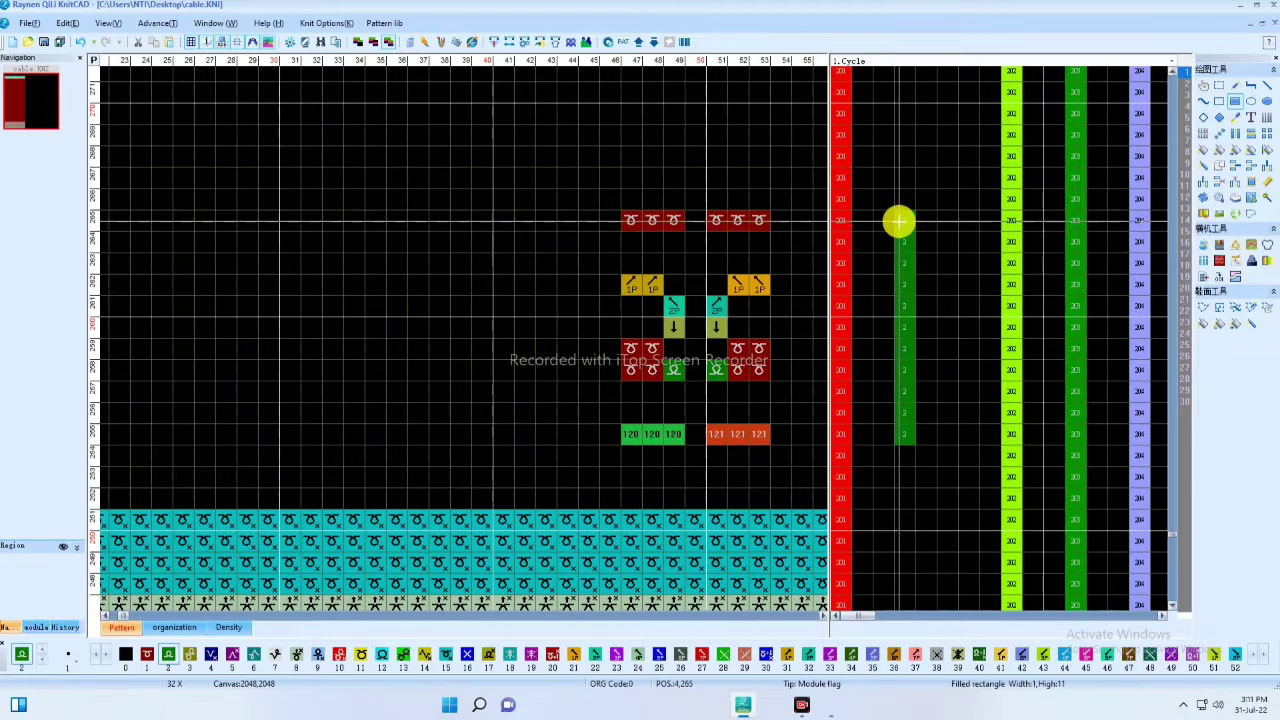
In the Cycle column just after Module flag, enter 1 at row 258 and 2 at rows 259–262
{"action": "key", "text": "1"}
{"action": "left_click", "coordinate": [927, 372]}
{"action": "left_click_drag", "start_coordinate": [925, 355], "coordinate": [923, 284]}
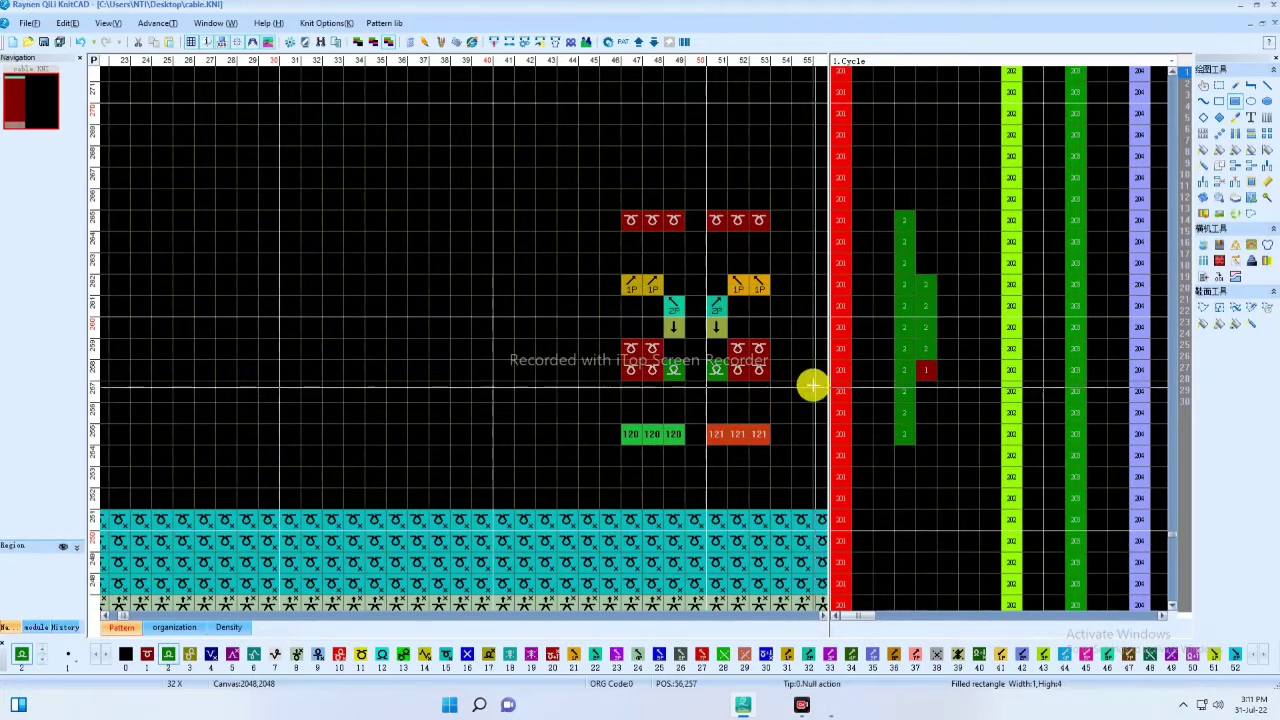
{"action": "left_click", "coordinate": [928, 370]}
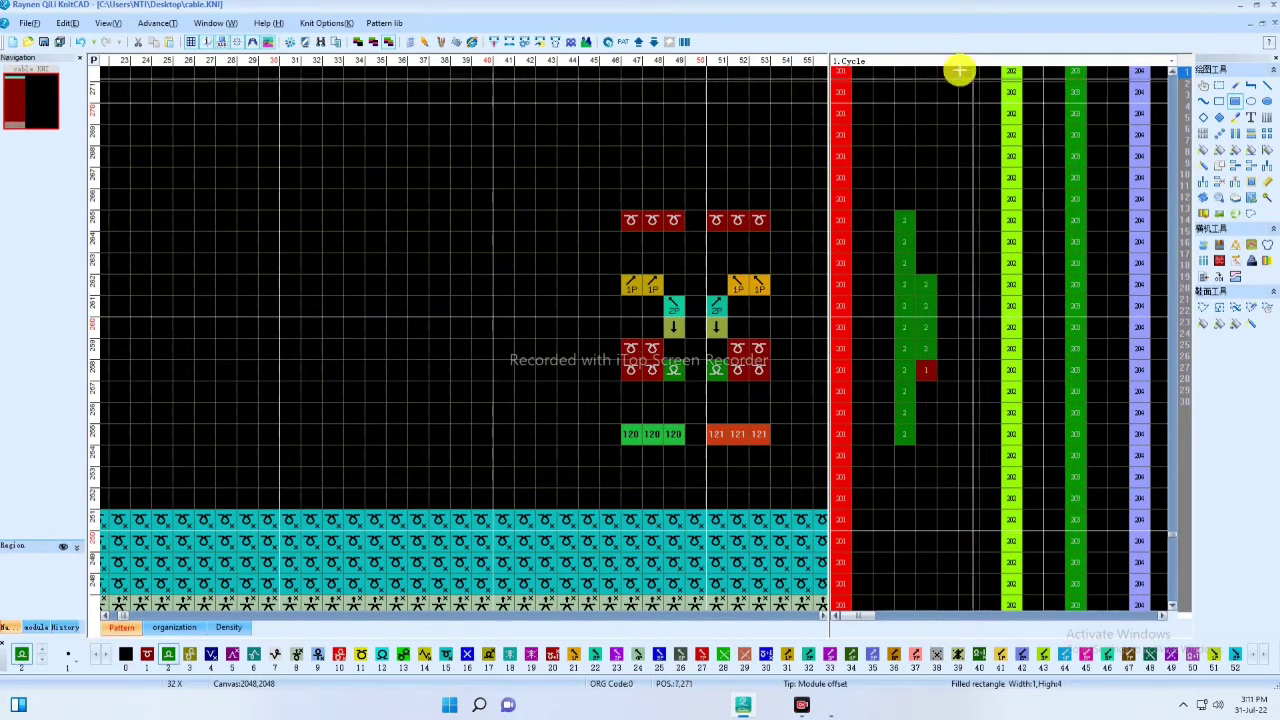
Switch the function lines to Cancel knitting and fill rows 260–262 with 1
{"action": "left_click", "coordinate": [857, 61]}
{"action": "left_click", "coordinate": [879, 91]}
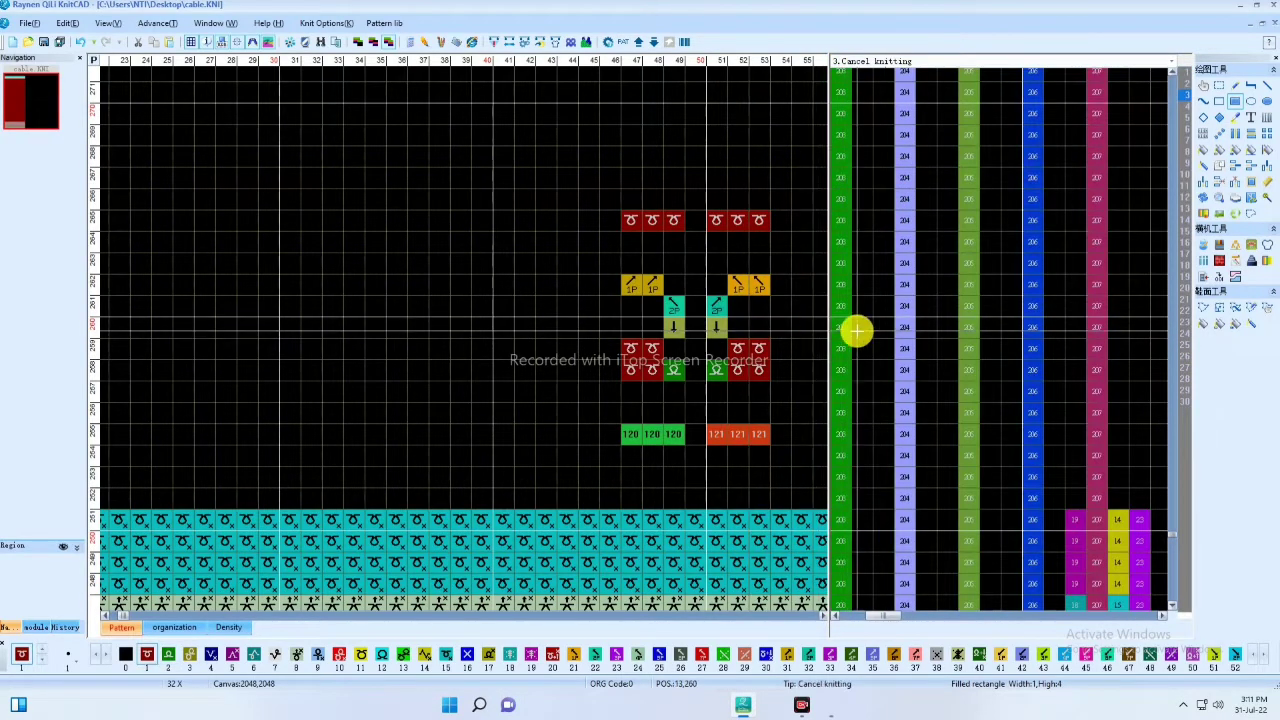
{"action": "mouse_move", "coordinate": [860, 306]}
{"action": "left_mouse_down"}
{"action": "mouse_move", "coordinate": [888, 323]}
{"action": "mouse_move", "coordinate": [868, 290]}
{"action": "left_mouse_up"}
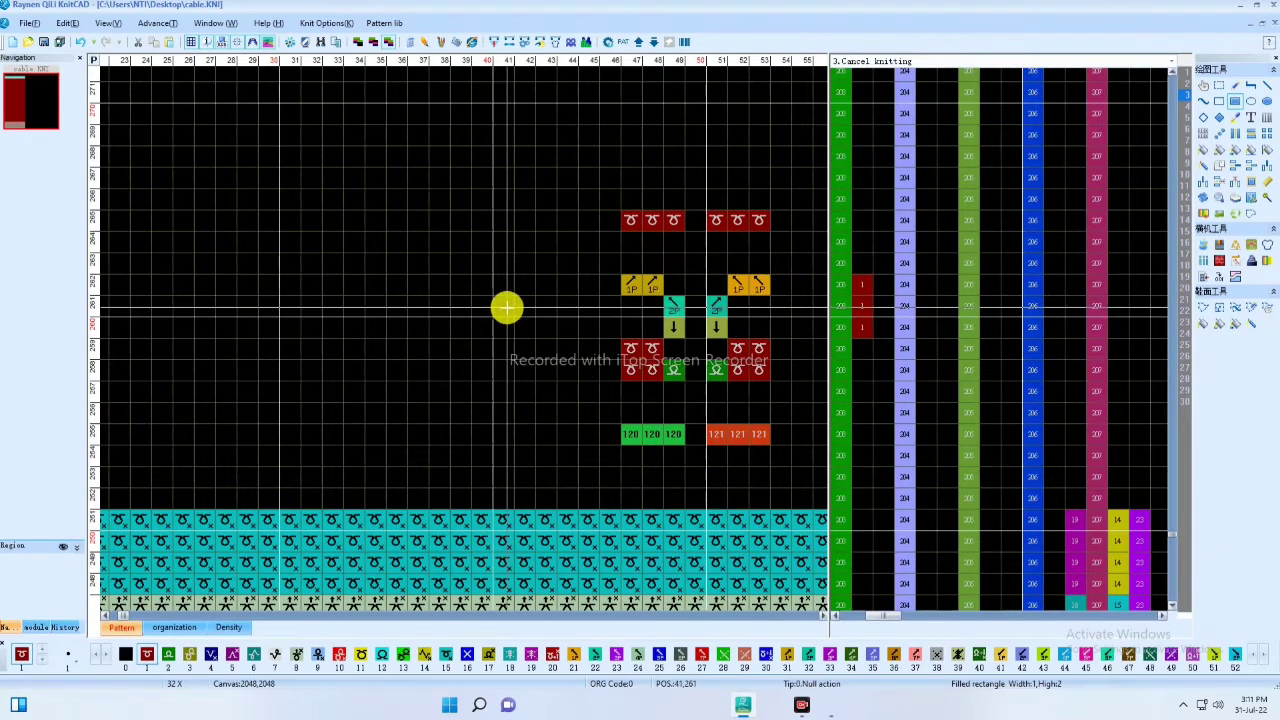
Fill columns 49–52 of row 268 with code 122 to start another module above the mirrored motifs
{"action": "middle_click_drag", "start_coordinate": [506, 306], "coordinate": [467, 411]}
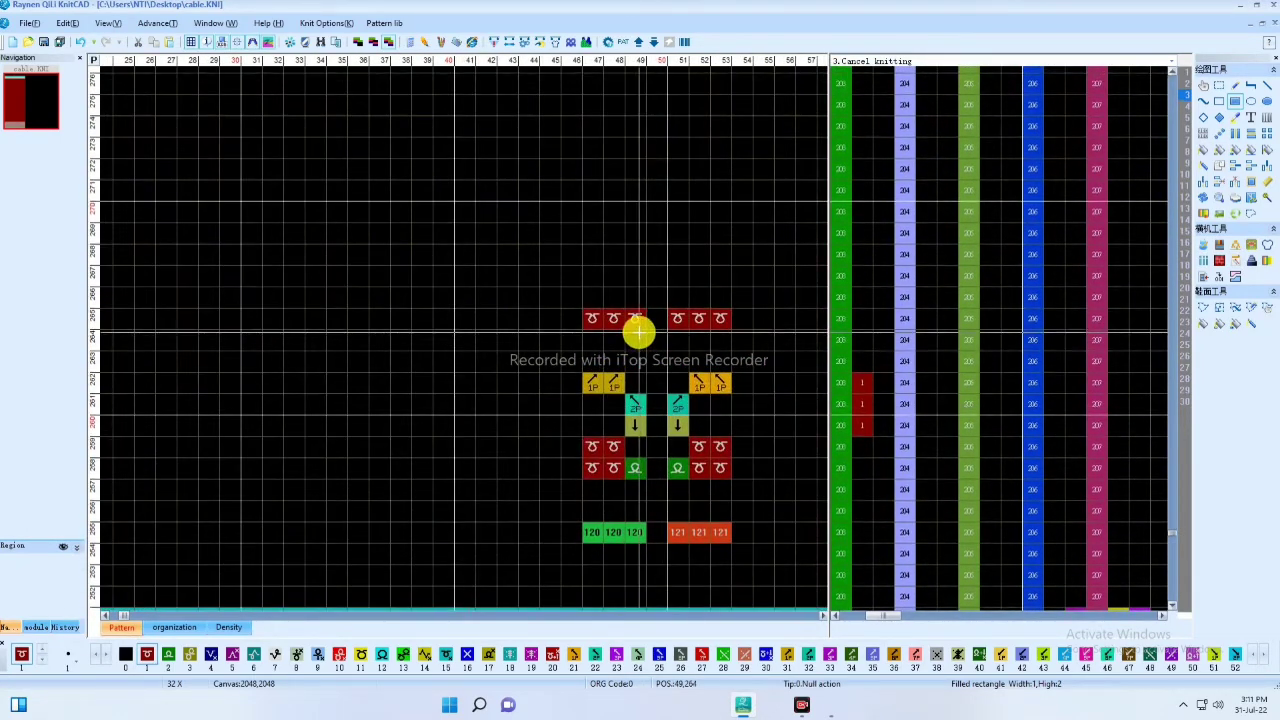
{"action": "key", "text": "1"}
{"action": "key", "text": "2"}
{"action": "key", "text": "0"}
{"action": "key", "text": "1"}
{"action": "key", "text": "2"}
{"action": "key", "text": "2"}
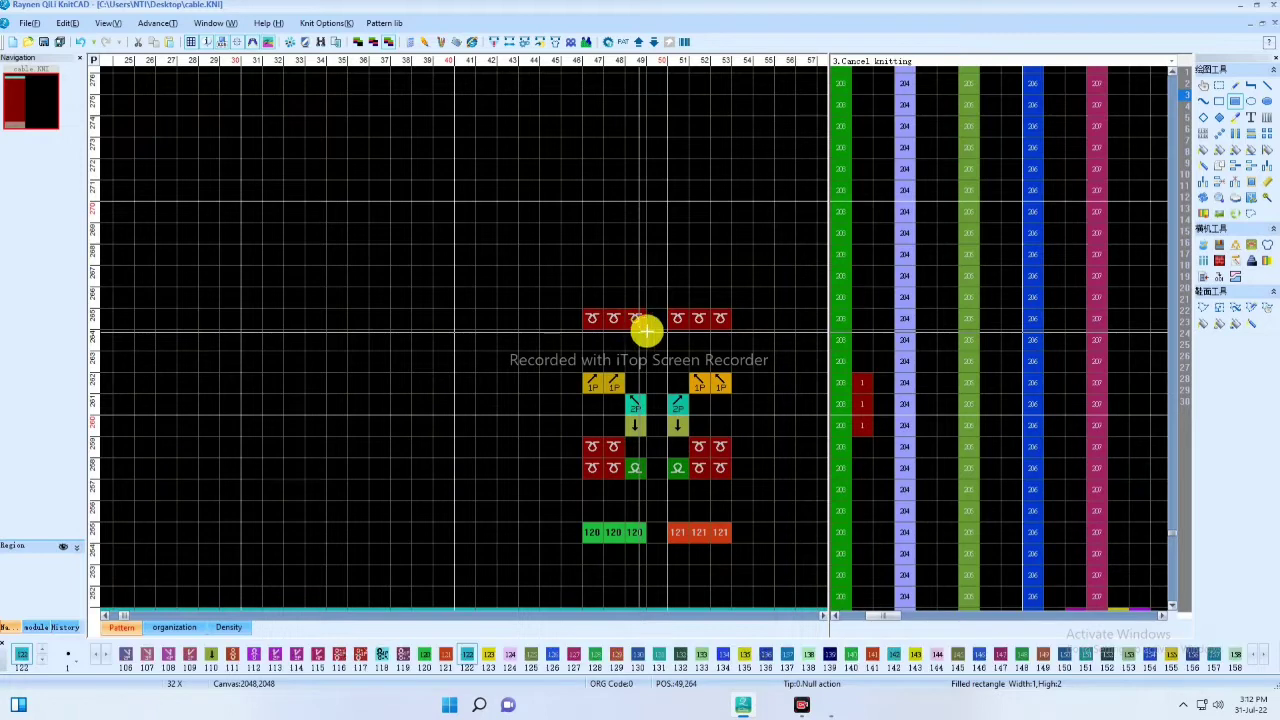
{"action": "left_click", "coordinate": [1236, 100]}
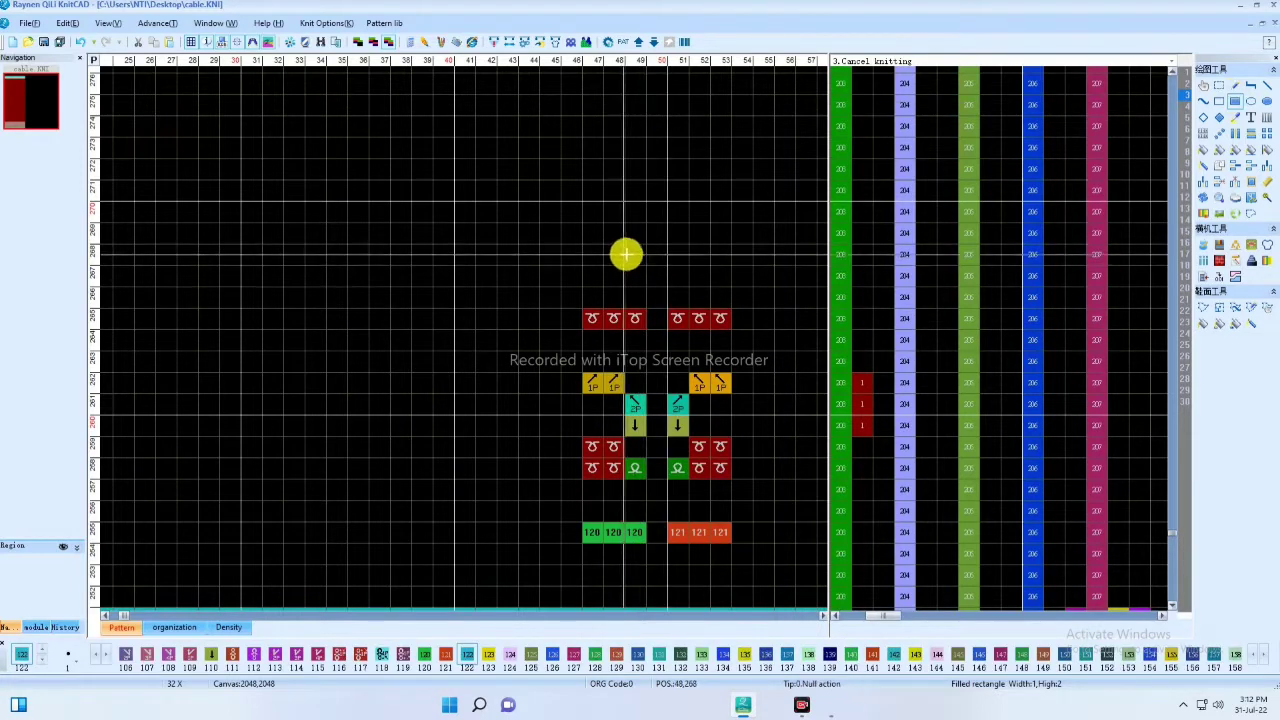
{"action": "left_click_drag", "start_coordinate": [668, 253], "coordinate": [706, 253]}
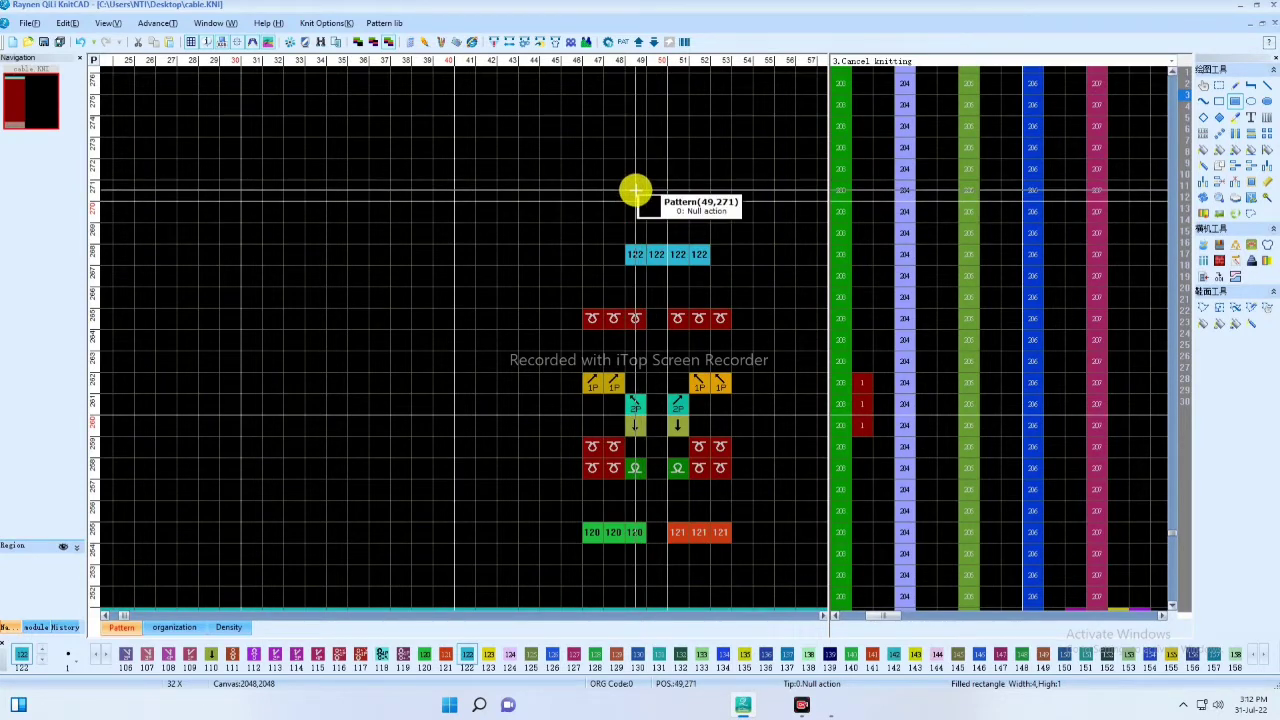
Fill columns 49–52 with code 1 at rows 271, 273, 277 and 280
{"action": "key", "text": "1"}
{"action": "left_click_drag", "start_coordinate": [635, 190], "coordinate": [696, 190]}
{"action": "middle_click_drag", "start_coordinate": [660, 192], "coordinate": [647, 297]}
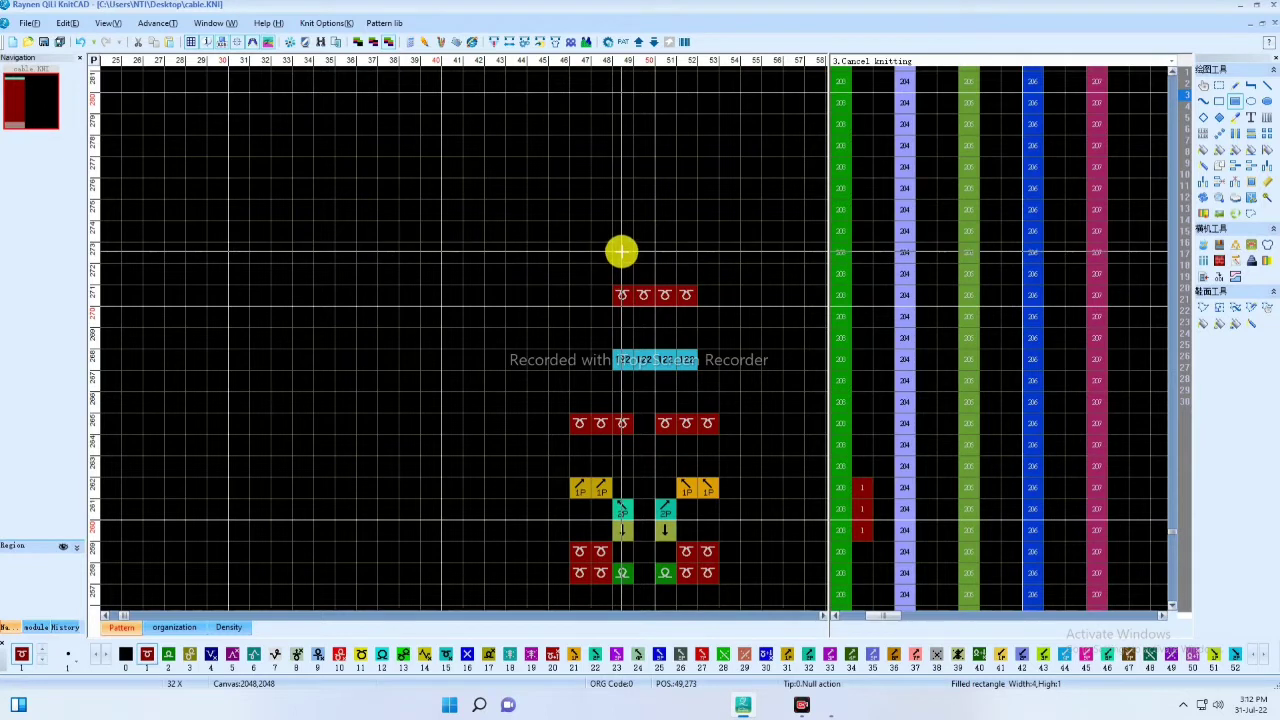
{"action": "left_click_drag", "start_coordinate": [620, 251], "coordinate": [692, 251]}
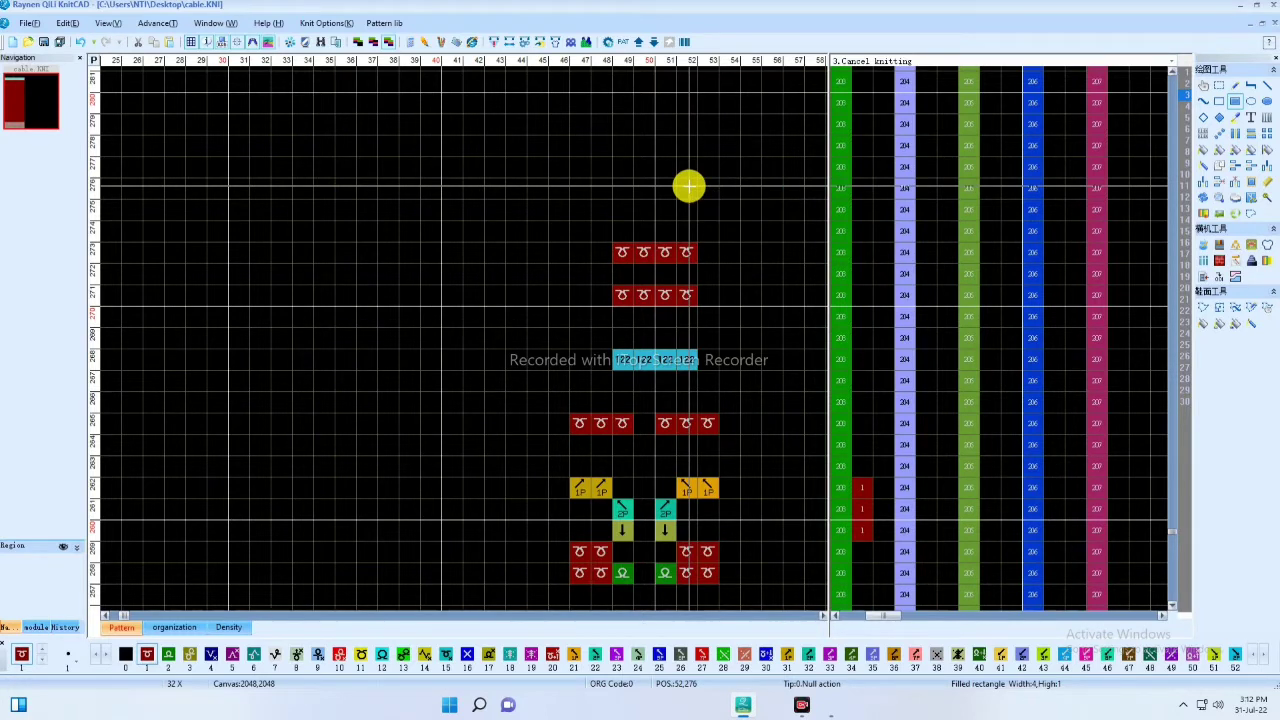
{"action": "left_click_drag", "start_coordinate": [688, 171], "coordinate": [627, 163]}
{"action": "left_click_drag", "start_coordinate": [623, 97], "coordinate": [686, 97]}
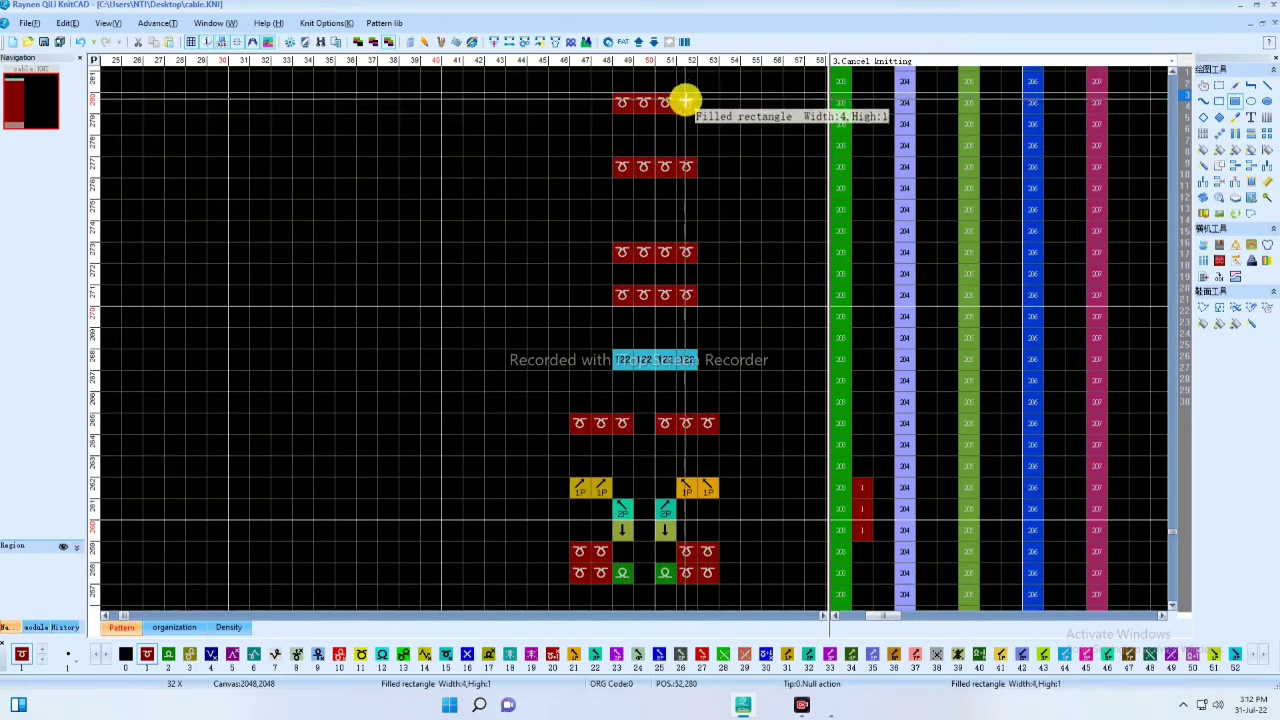
Replace the code 1 cells at columns 49–50 of row 273 with code 16
{"action": "scroll", "coordinate": [540, 303], "scroll_direction": "up", "scroll_amount": 2}
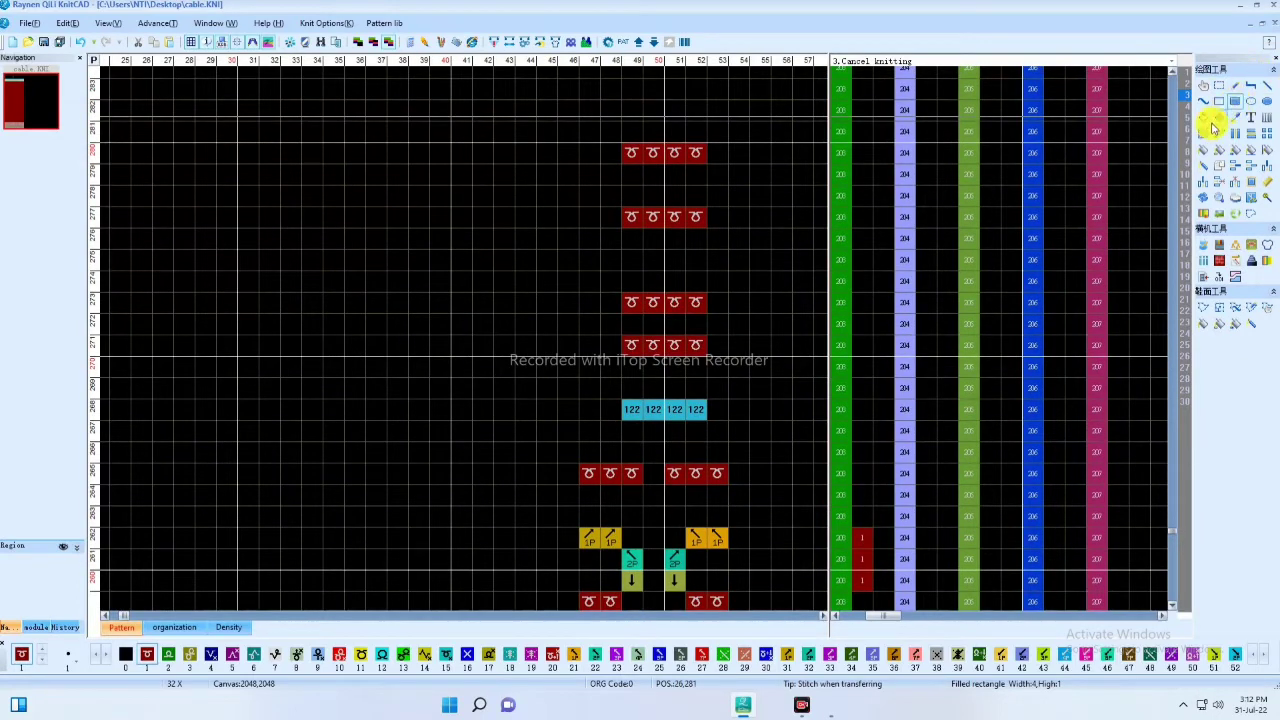
{"action": "key", "text": "1"}
{"action": "key", "text": "6"}
{"action": "left_click_drag", "start_coordinate": [652, 302], "coordinate": [625, 305]}
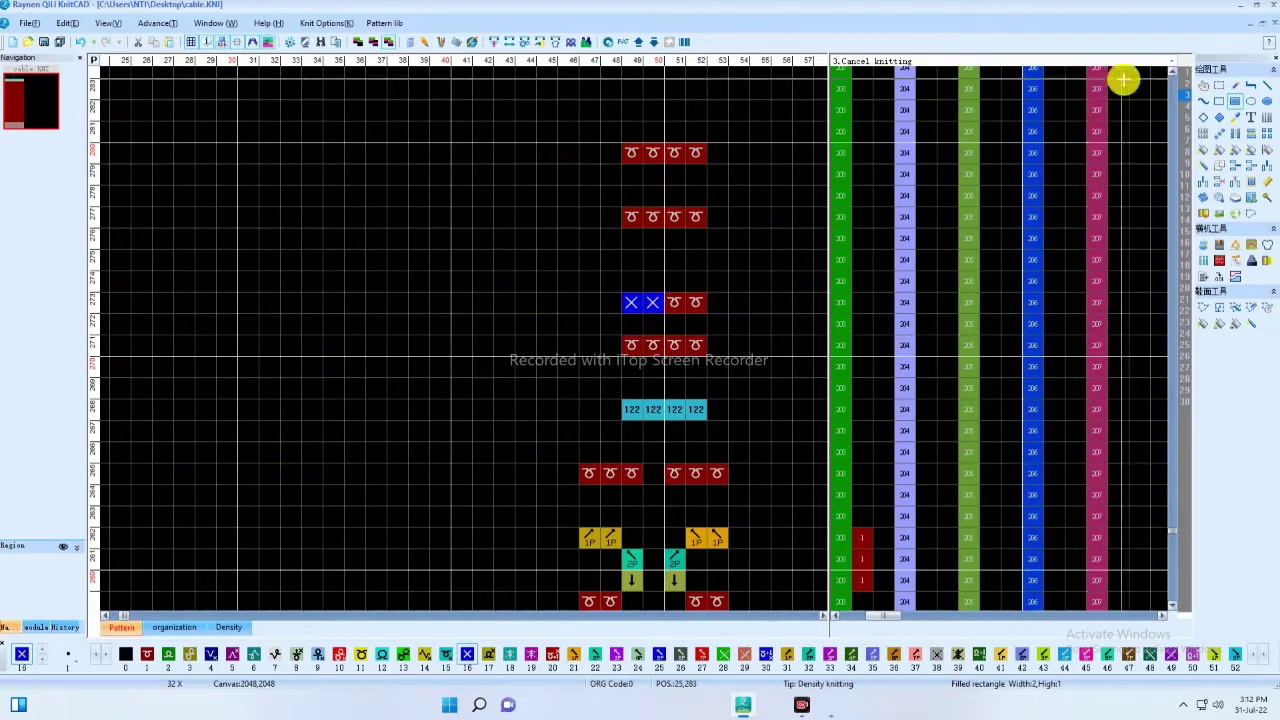
Shift the module rows from row 273 upward by one row, leaving row 273 empty
{"action": "left_click", "coordinate": [1219, 86]}
{"action": "left_click_drag", "start_coordinate": [568, 322], "coordinate": [717, 157]}
{"action": "left_click", "coordinate": [751, 320]}
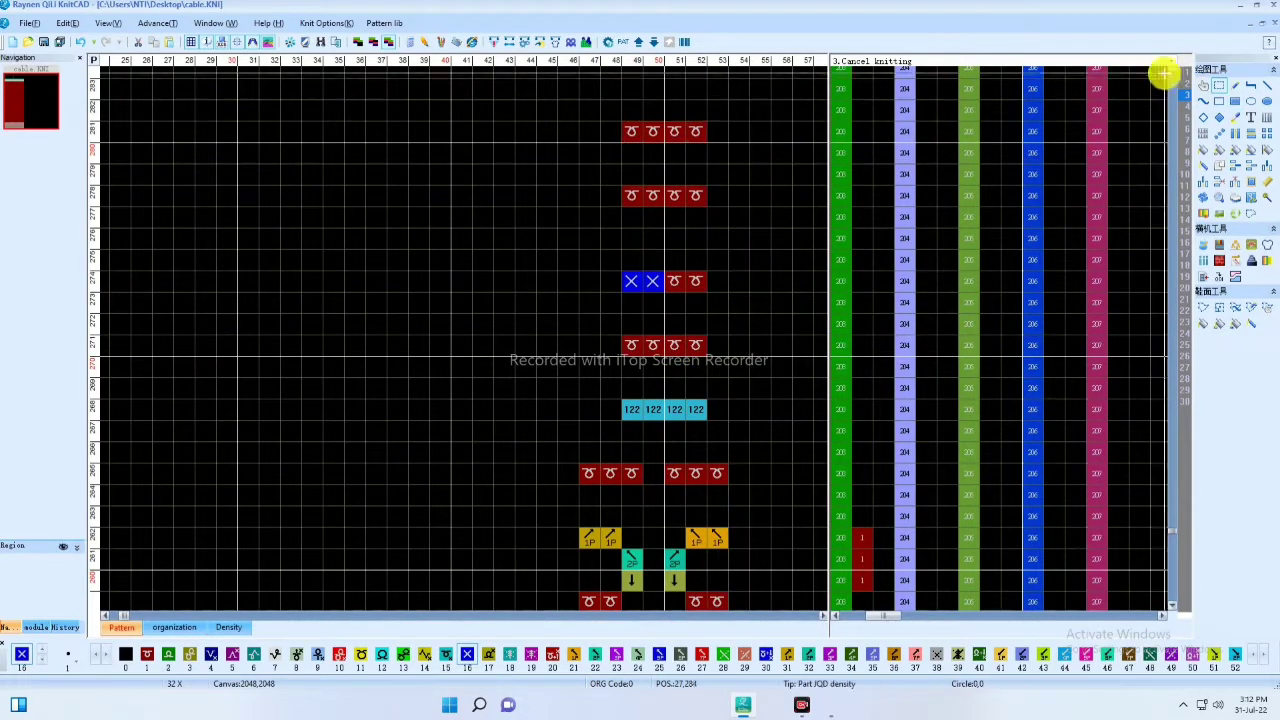
Place code 100 at column 50 of row 272, column 49 of row 273, and columns 51–52 of row 275
{"action": "left_click", "coordinate": [1235, 86]}
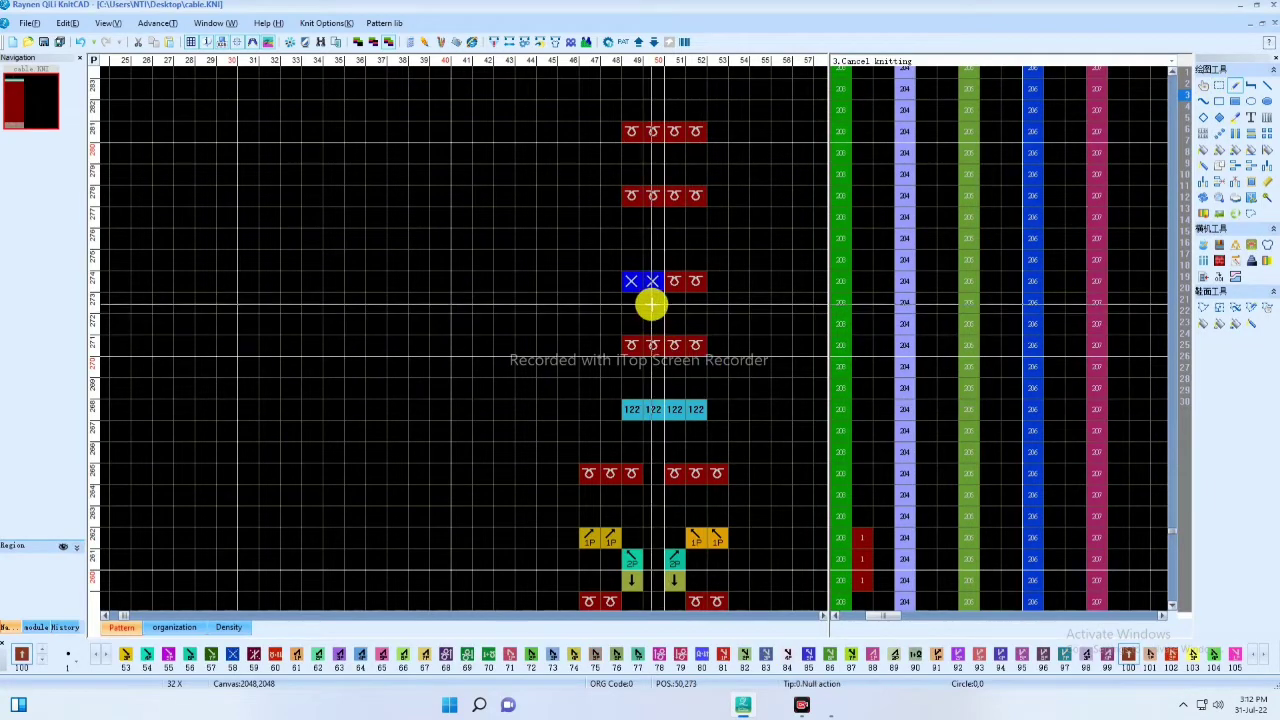
{"action": "left_click", "coordinate": [652, 323]}
{"action": "left_click", "coordinate": [631, 302]}
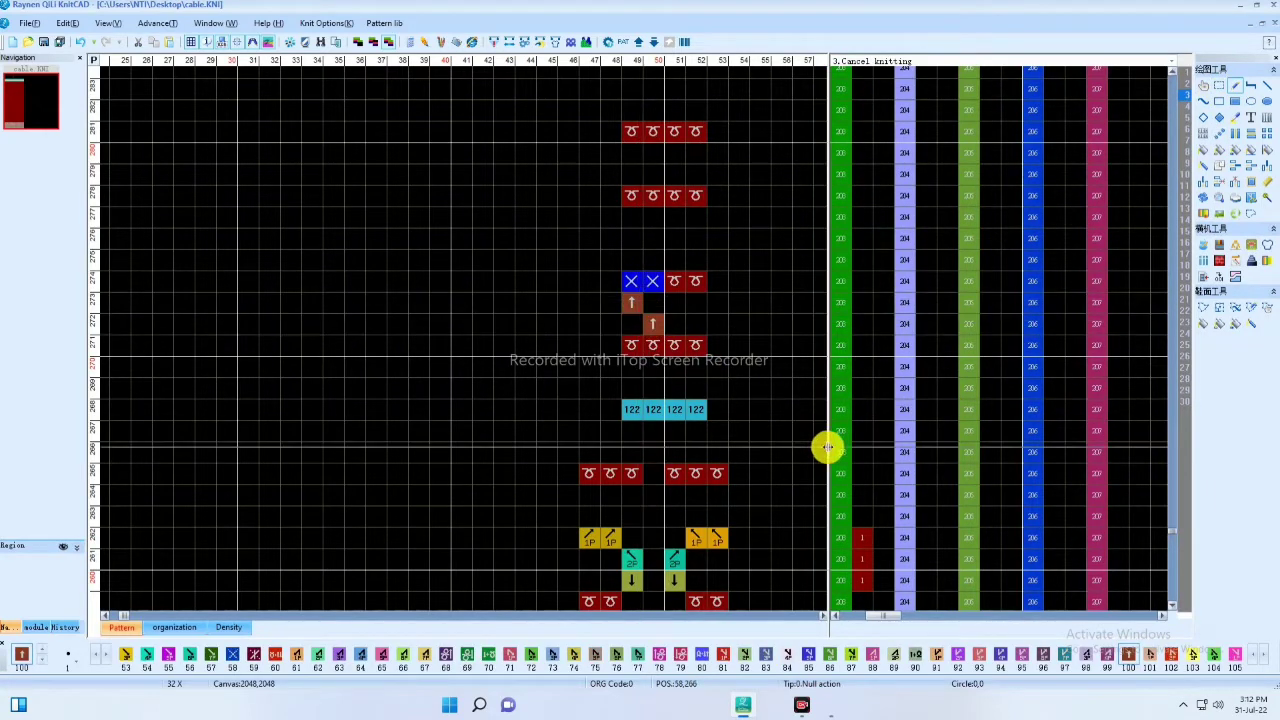
{"action": "scroll", "coordinate": [674, 323], "scroll_direction": "up", "scroll_amount": 2}
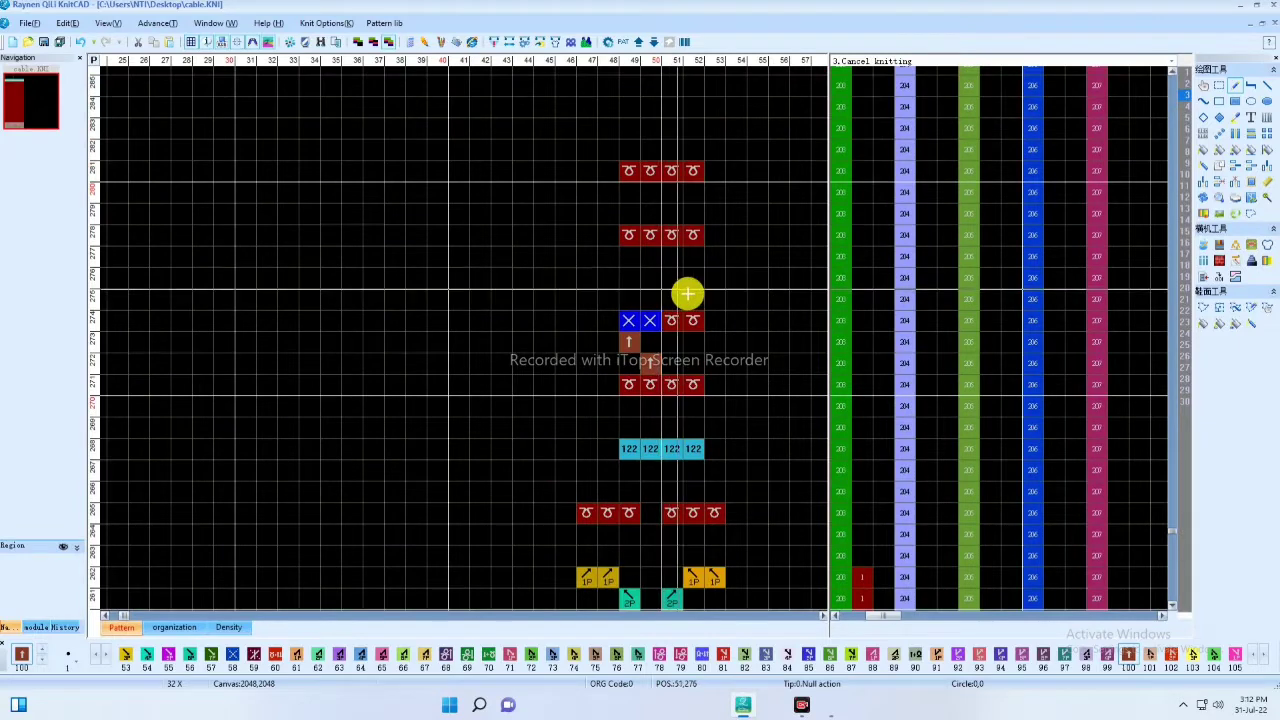
{"action": "left_click", "coordinate": [690, 298]}
{"action": "left_click", "coordinate": [668, 298]}
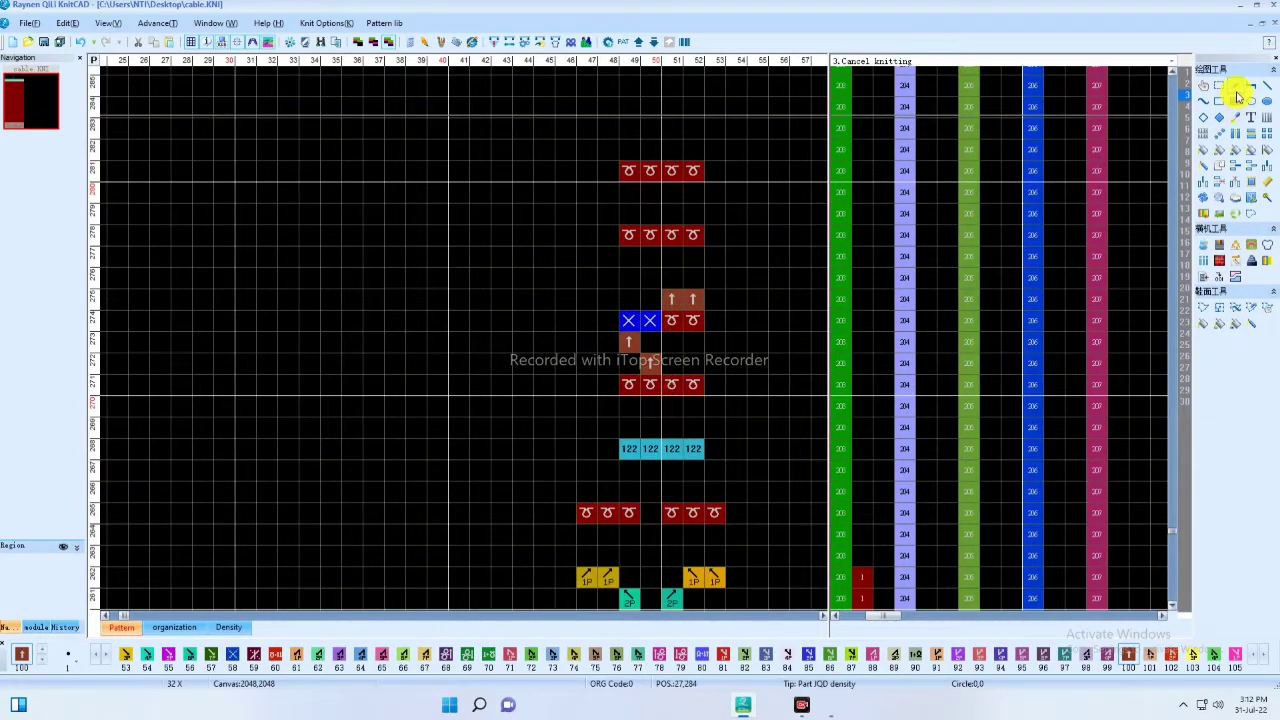
Shift the upper code 1 rows to rows 279 and 282, and place code 52 at column 49 of row 276 and column 50 of row 277
{"action": "left_click", "coordinate": [1219, 86]}
{"action": "left_click_drag", "start_coordinate": [543, 291], "coordinate": [717, 180]}
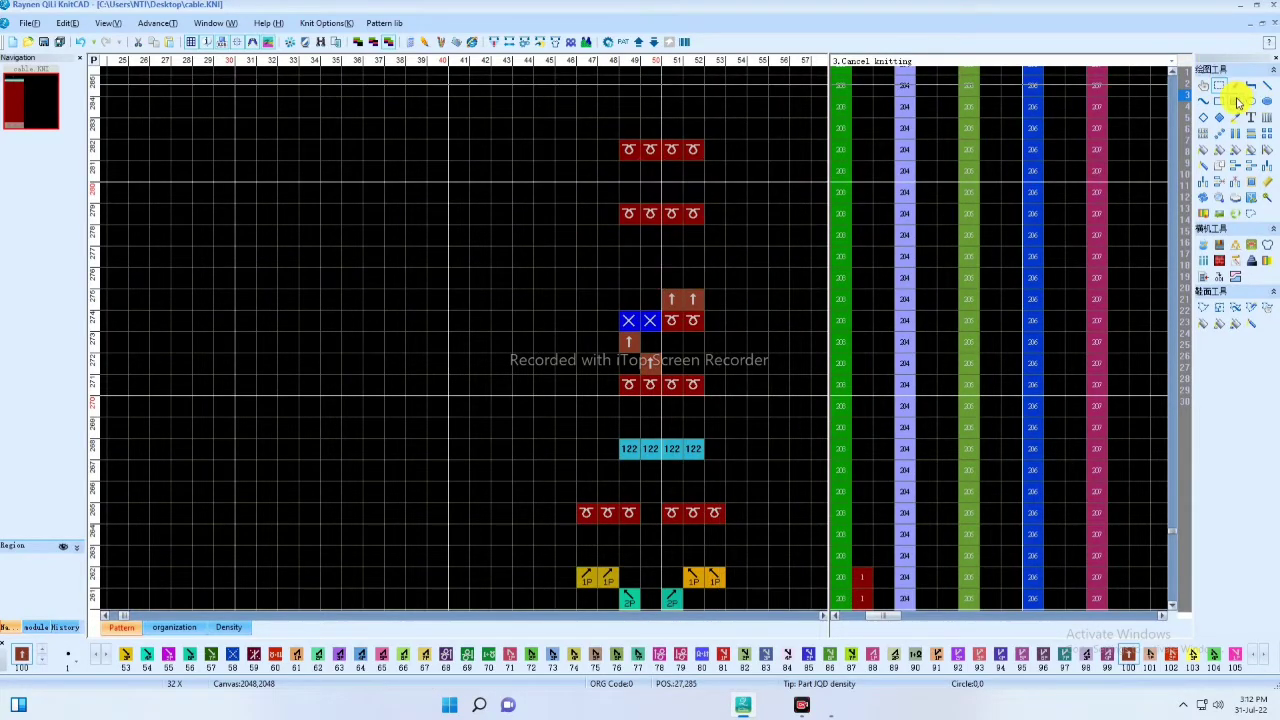
{"action": "left_click", "coordinate": [1237, 100]}
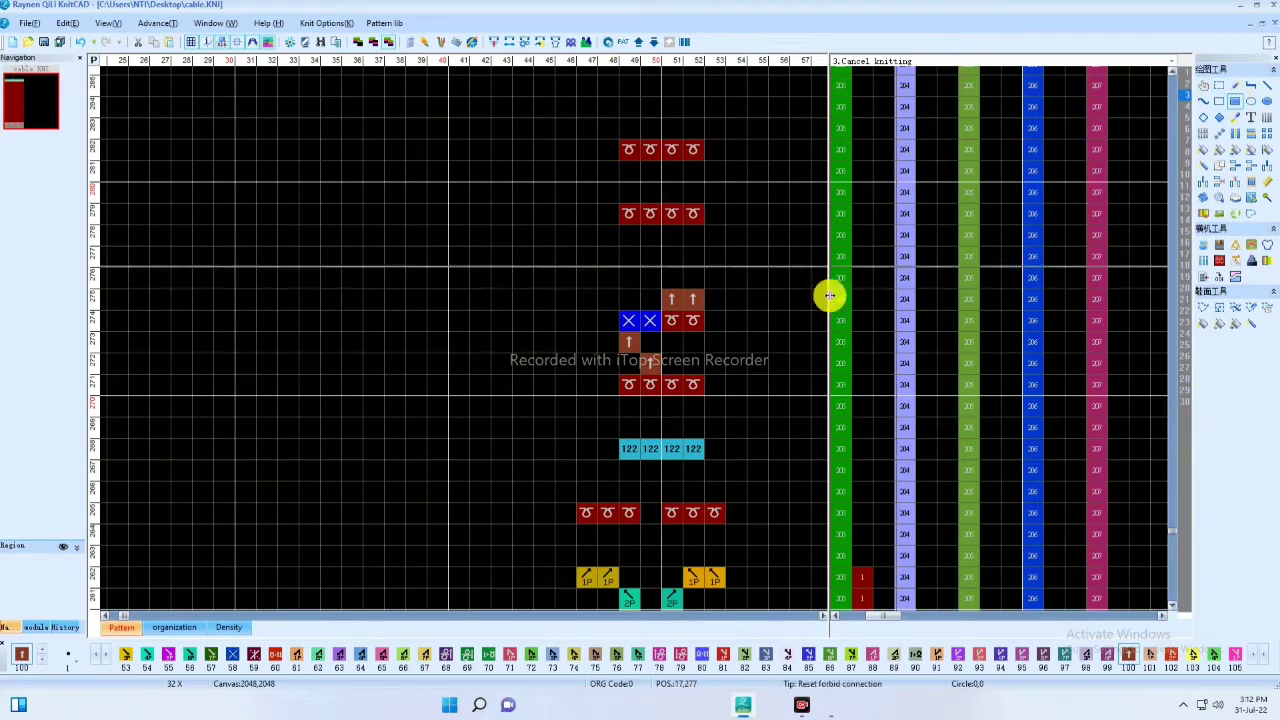
{"action": "left_click", "coordinate": [691, 277]}
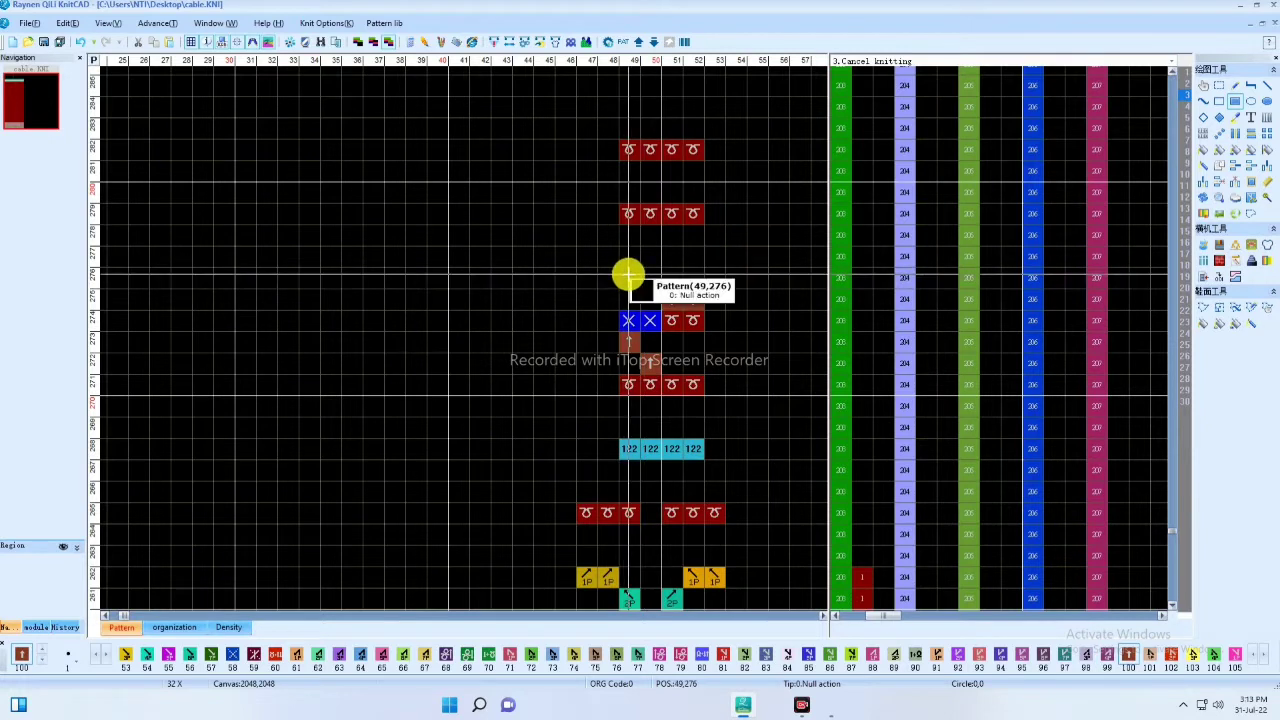
{"action": "key", "text": "4"}
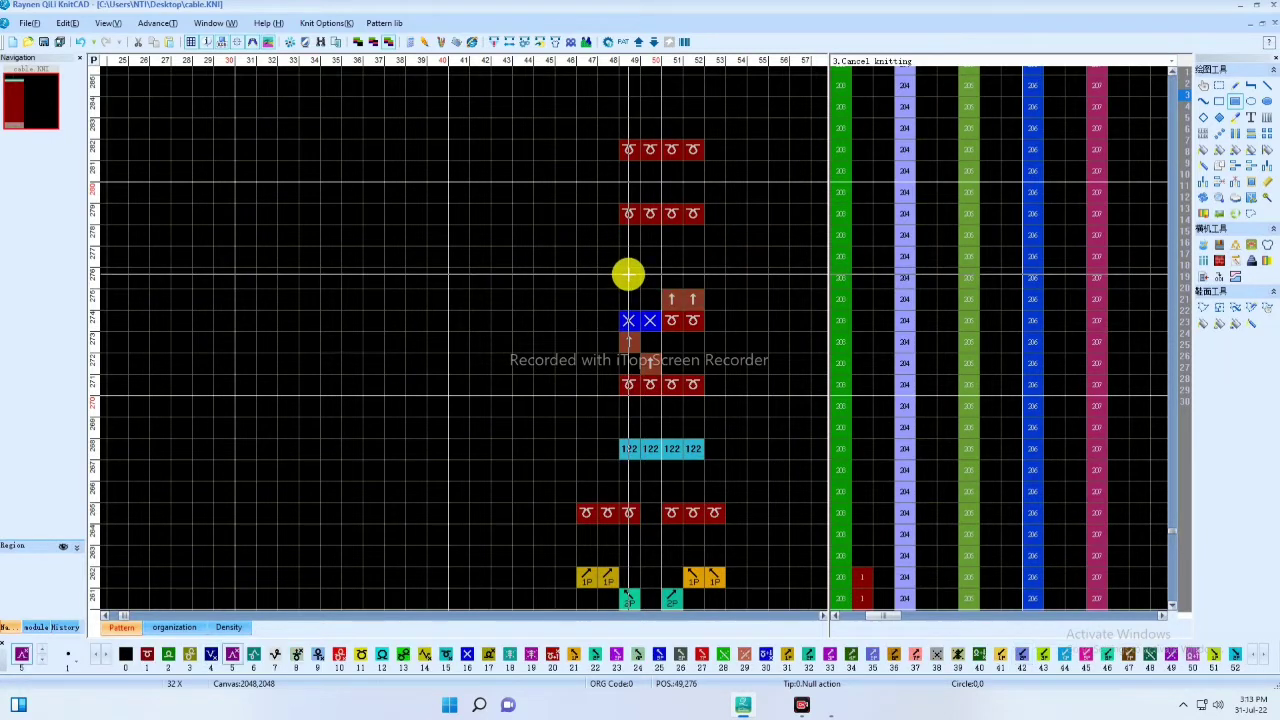
{"action": "left_click", "coordinate": [628, 277]}
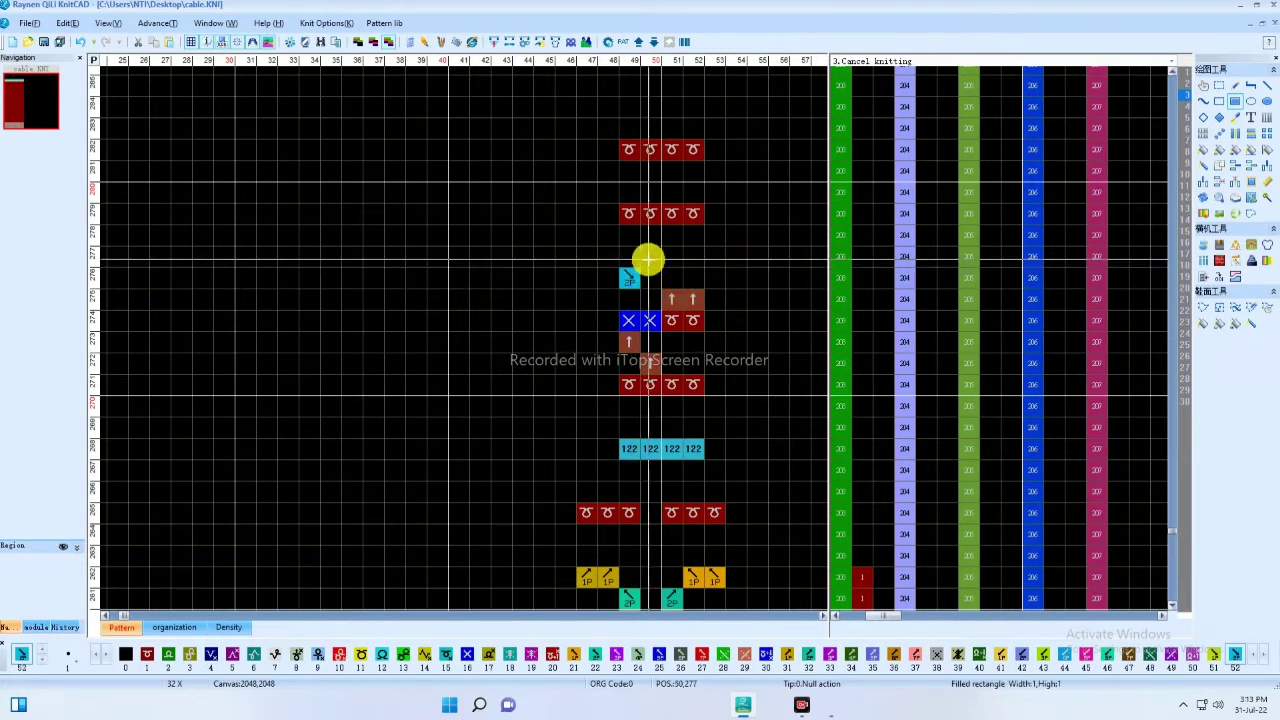
{"action": "left_click", "coordinate": [650, 258]}
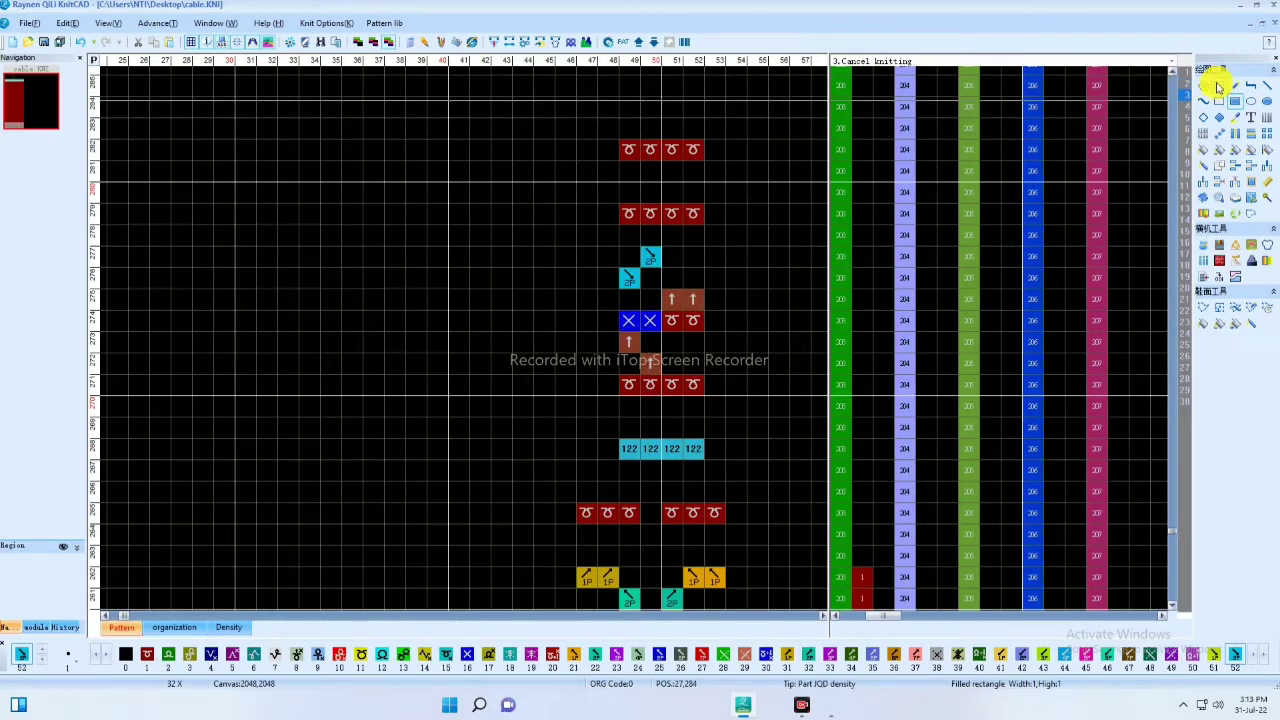
Shift the upper code 1 rows to rows 281 and 284 and the code 52 cells up one row, repeating code 100 on row 276
{"action": "left_click", "coordinate": [1218, 88]}
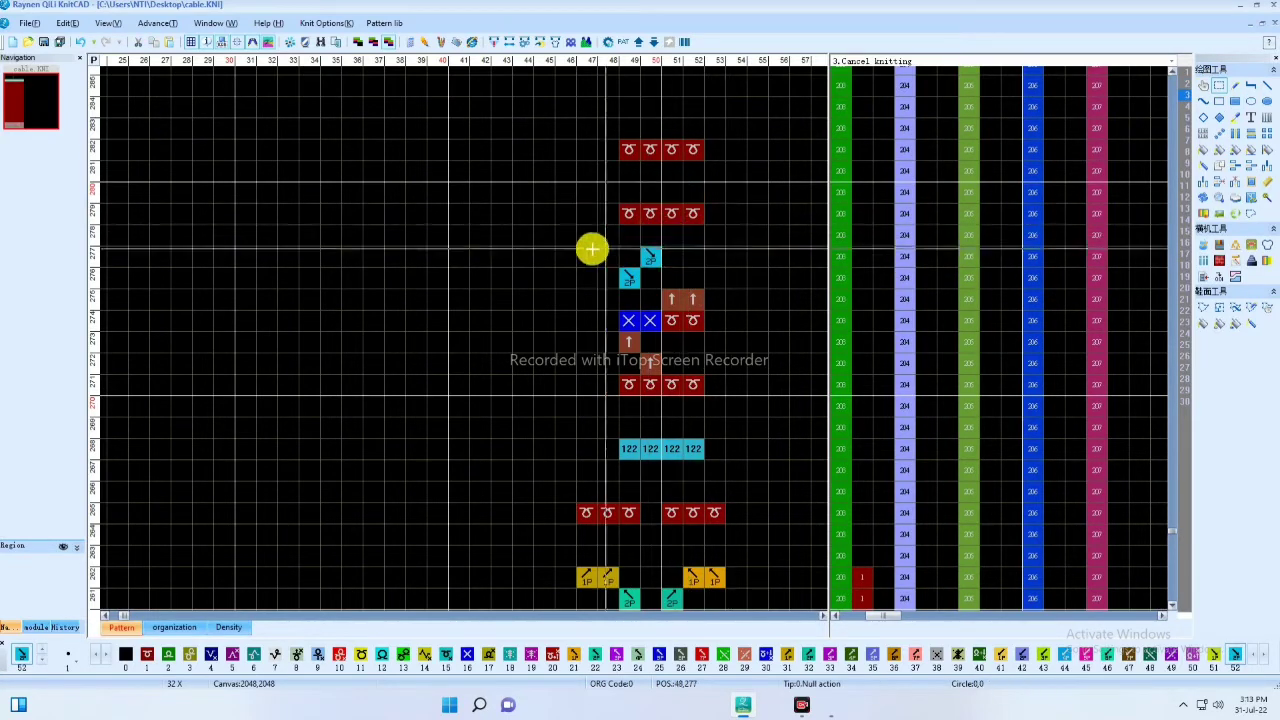
{"action": "left_click_drag", "start_coordinate": [587, 236], "coordinate": [729, 154]}
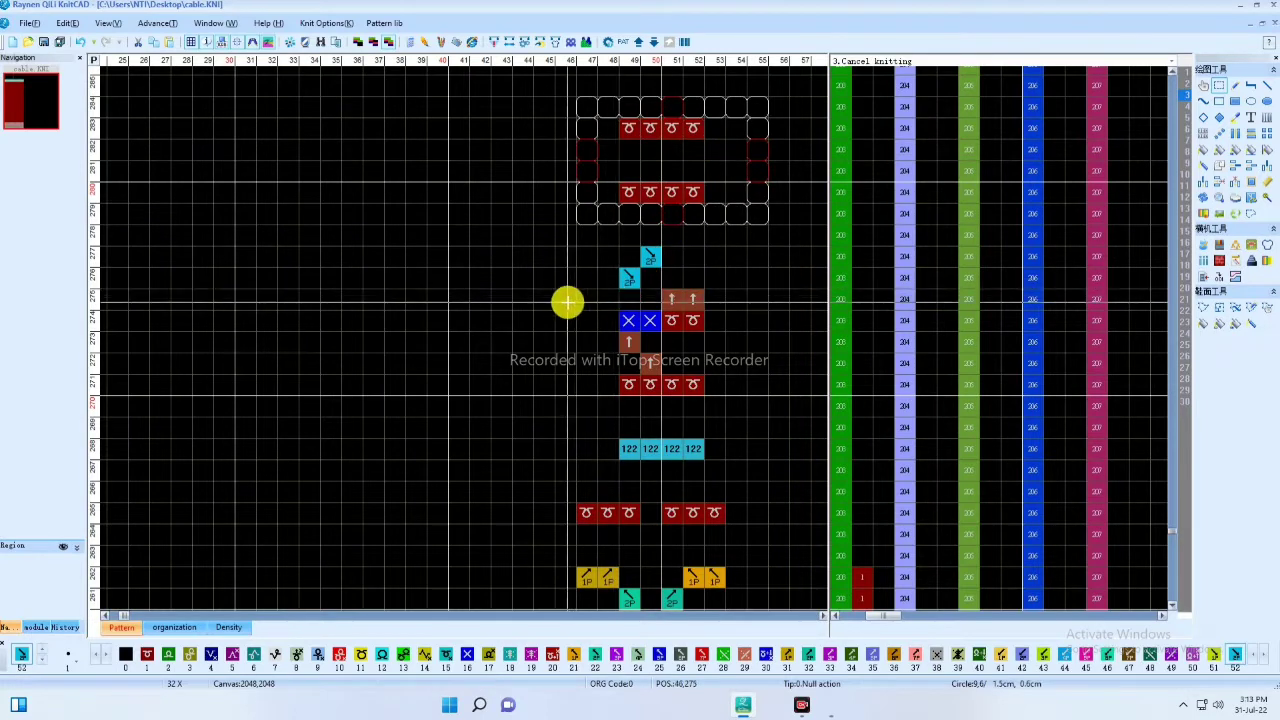
{"action": "left_click_drag", "start_coordinate": [568, 300], "coordinate": [743, 154]}
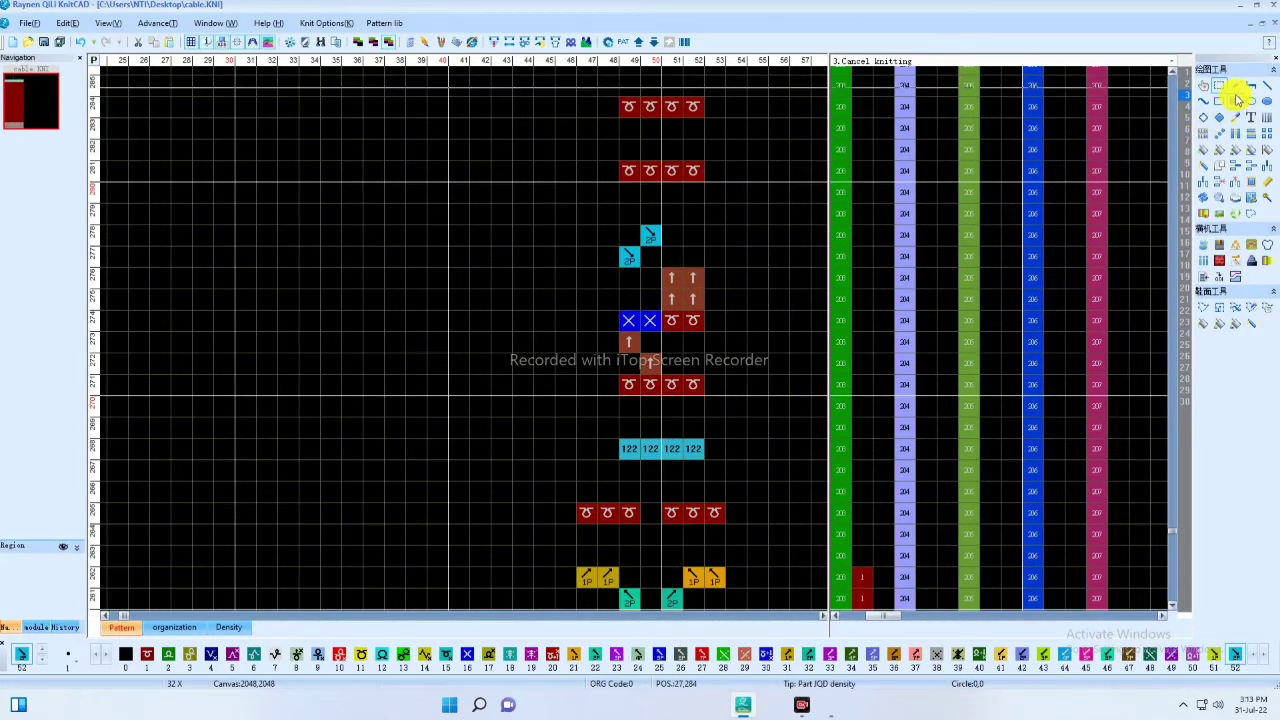
Clear the code 100 cells at column 51 of row 275 and column 52 of row 276 to stagger the transfers
{"action": "left_click", "coordinate": [1236, 88]}
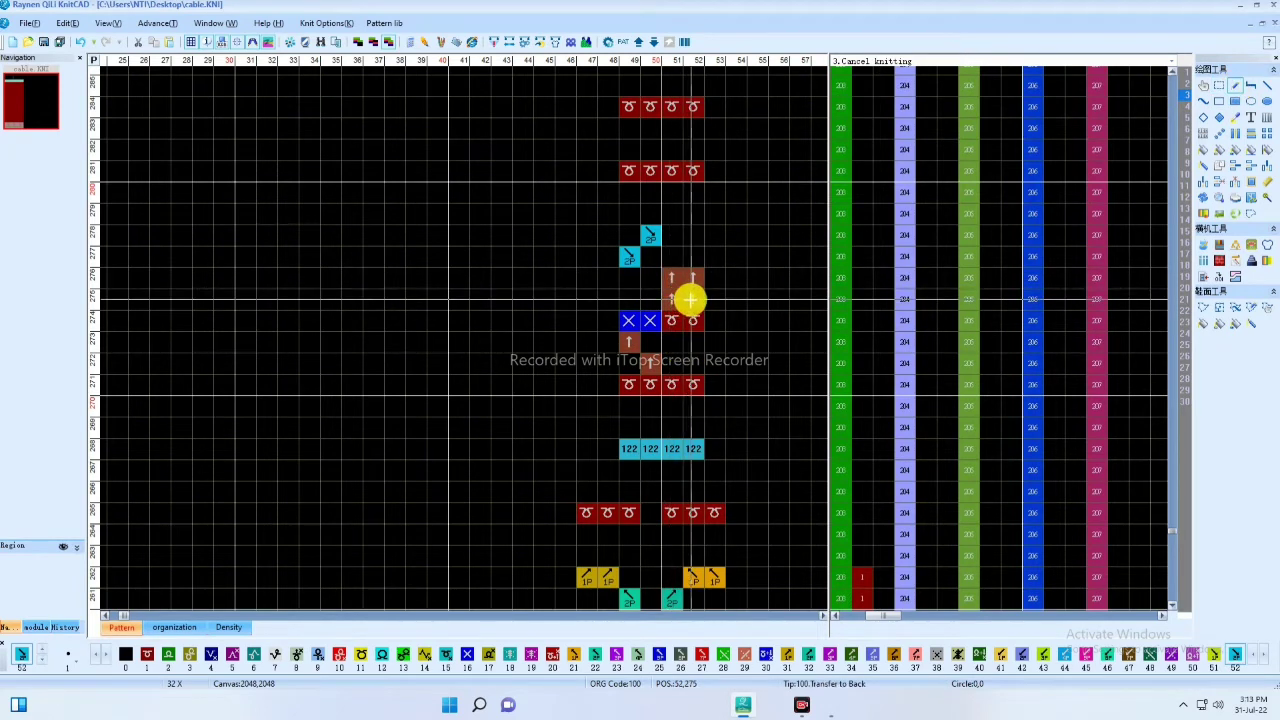
{"action": "right_click", "coordinate": [674, 297]}
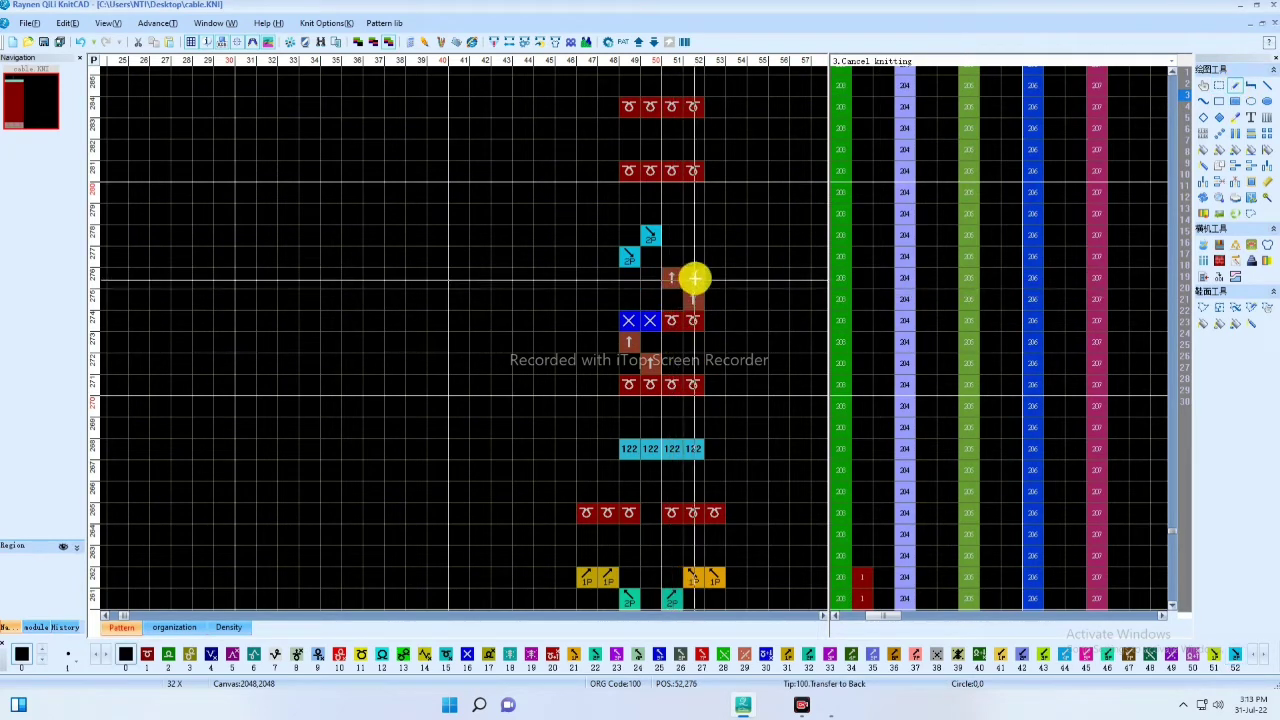
{"action": "right_click", "coordinate": [694, 277]}
Place code 42 at column 52 of row 279 and column 51 of row 280
{"action": "middle_click_drag", "start_coordinate": [773, 388], "coordinate": [778, 465]}
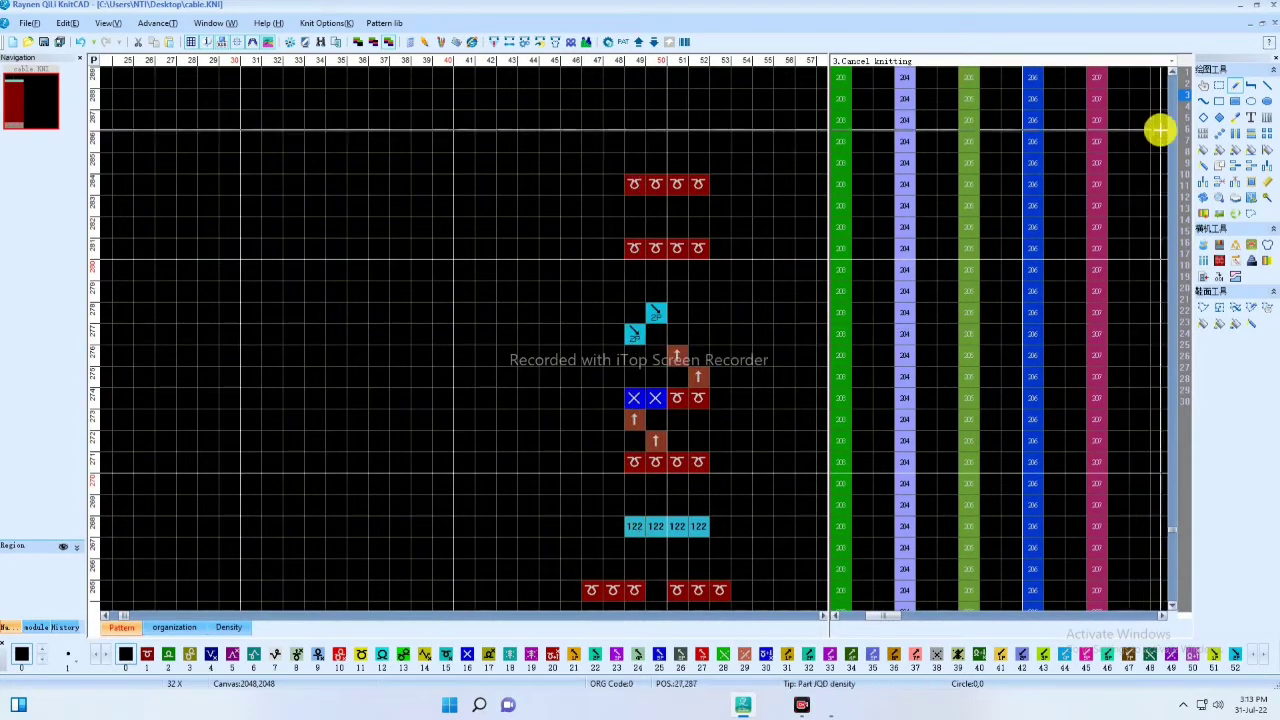
{"action": "left_click", "coordinate": [634, 334]}
{"action": "key", "text": "4"}
{"action": "key", "text": "2"}
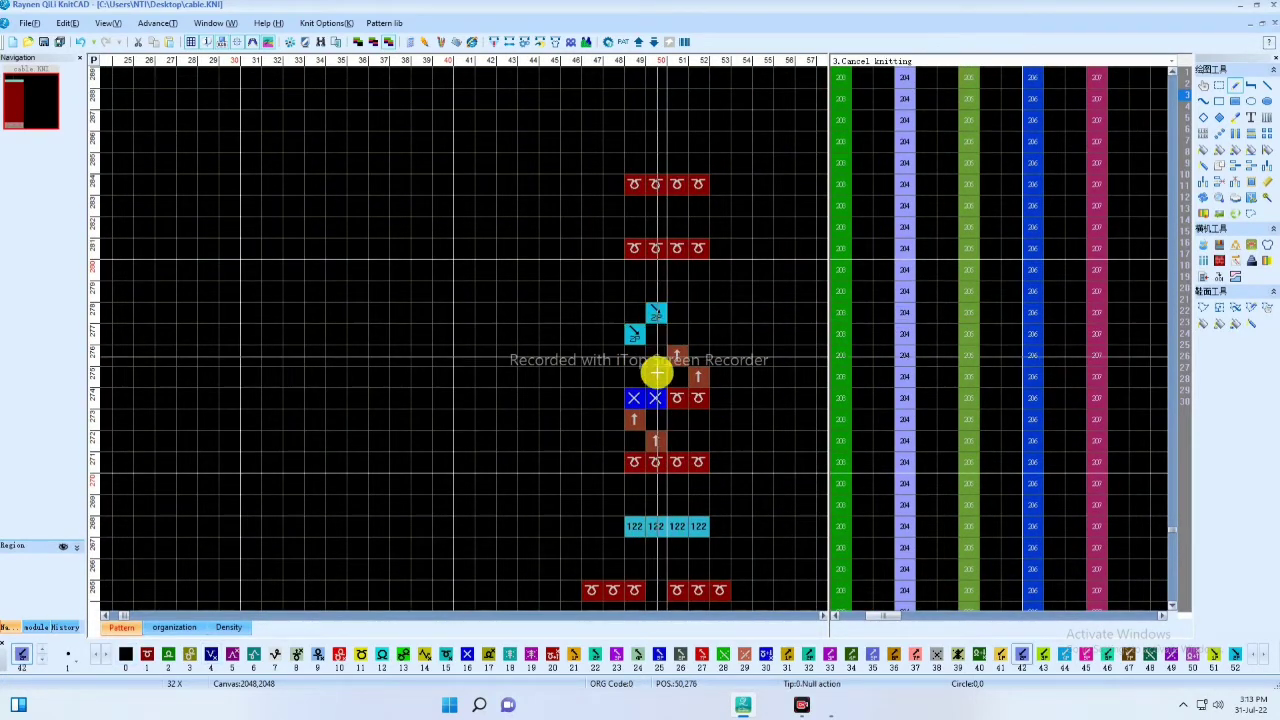
{"action": "left_click", "coordinate": [1235, 86]}
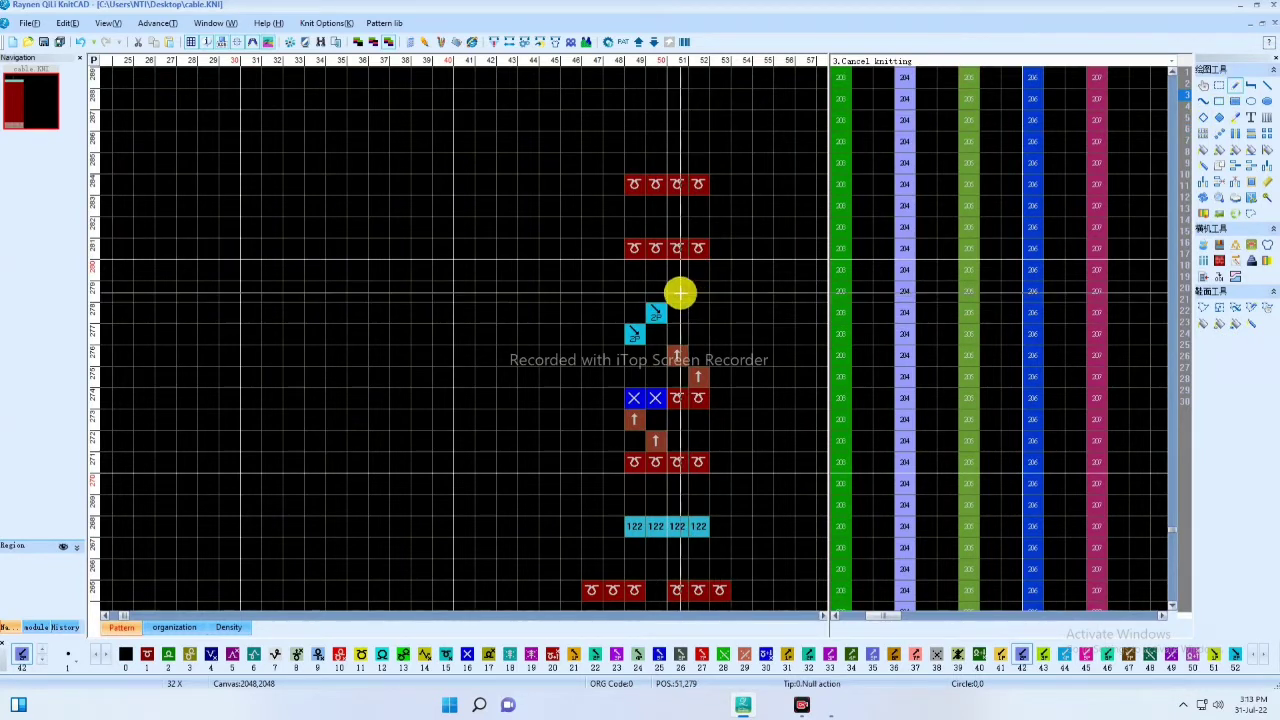
{"action": "left_click", "coordinate": [698, 292]}
{"action": "left_click", "coordinate": [677, 272]}
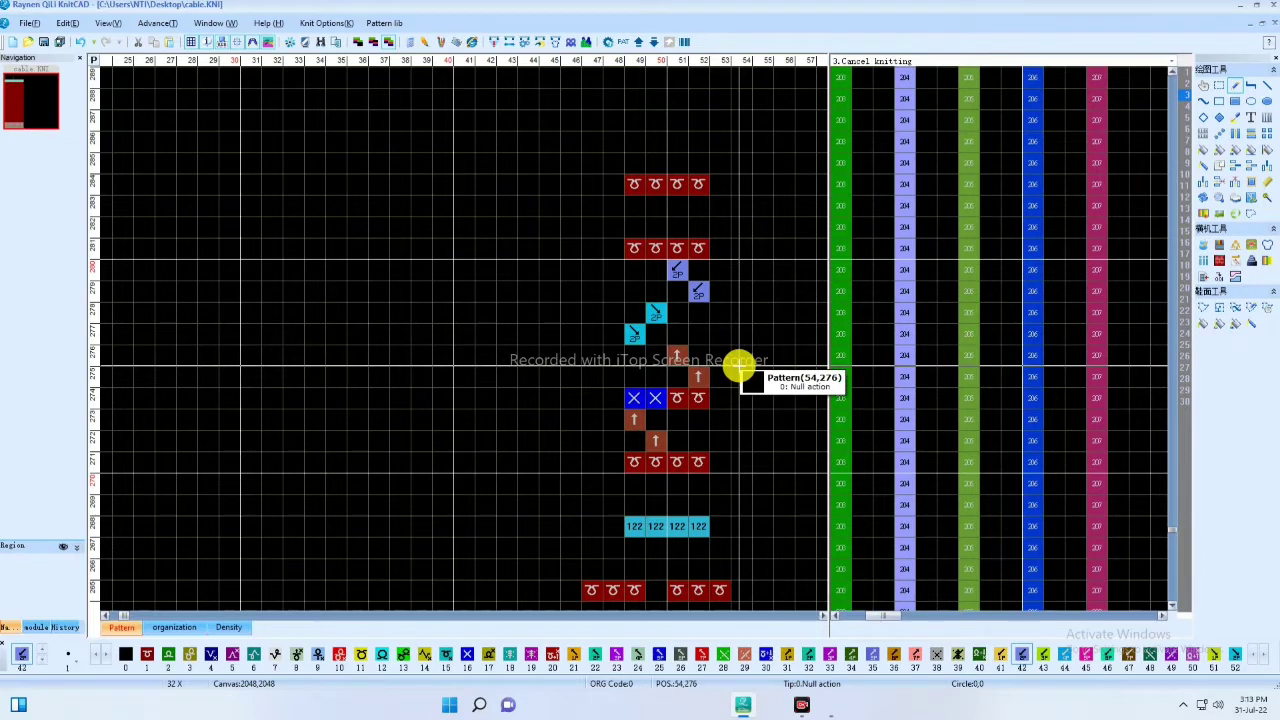
Show the Cycle function line and fill module flag column 4 with 2 from row 268 to row 284
{"action": "middle_click_drag", "start_coordinate": [589, 486], "coordinate": [626, 499]}
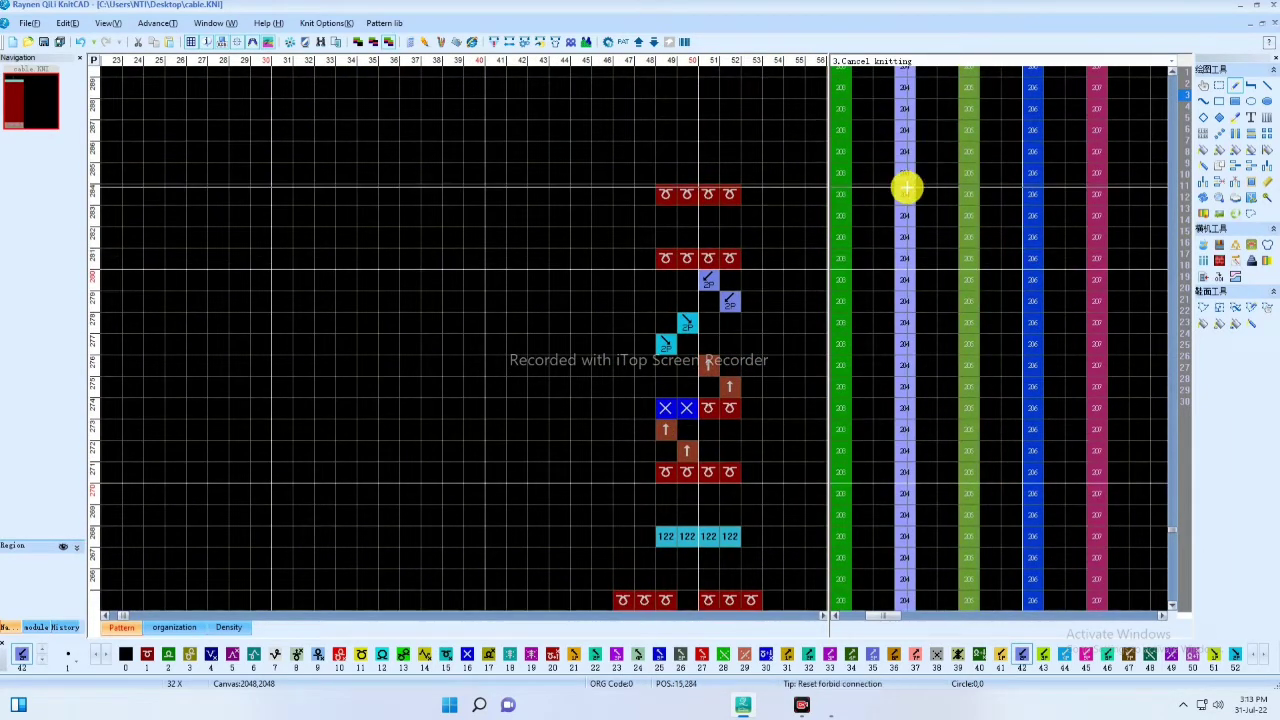
{"action": "left_click", "coordinate": [918, 62]}
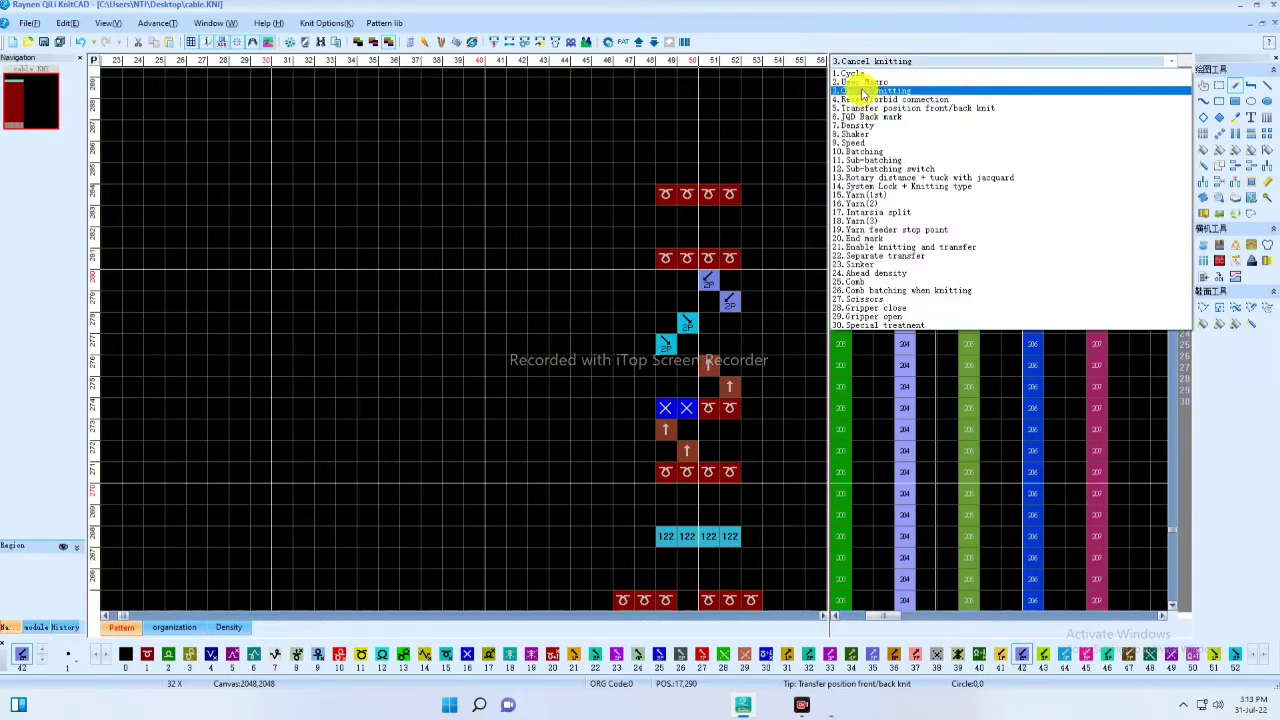
{"action": "left_click", "coordinate": [855, 74]}
{"action": "scroll", "coordinate": [906, 374], "scroll_direction": "down", "scroll_amount": 3}
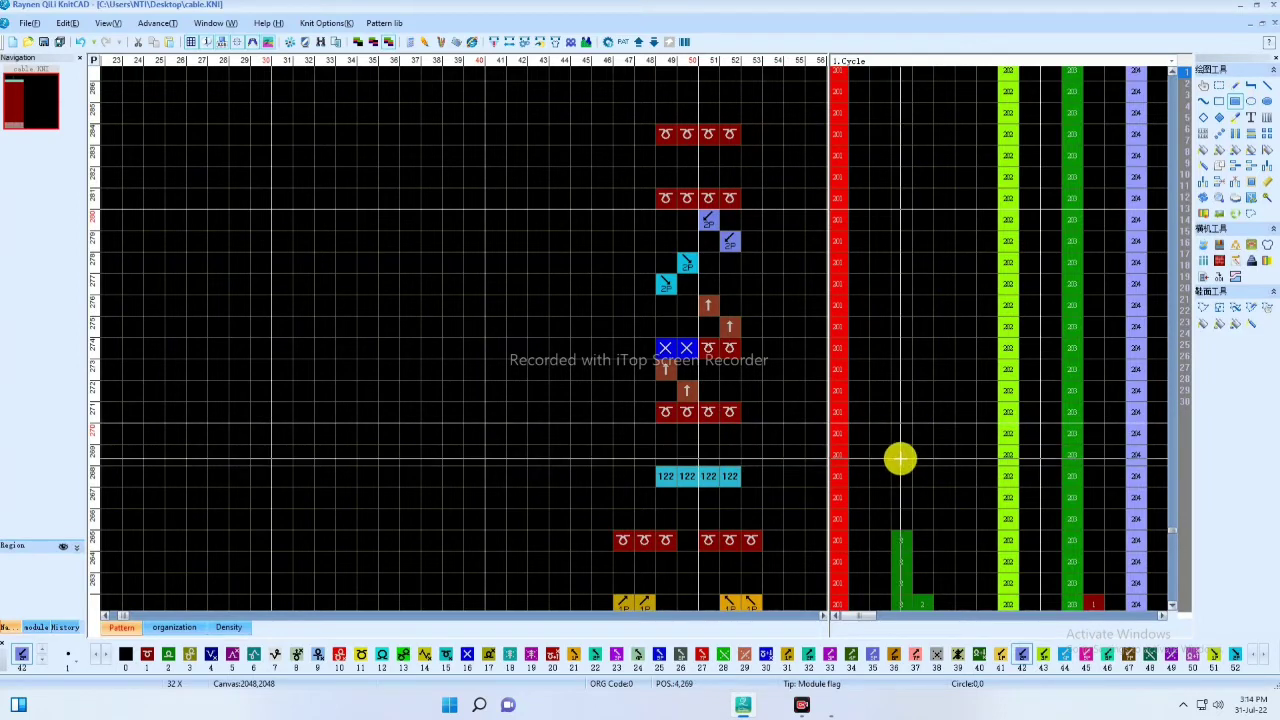
{"action": "left_click_drag", "start_coordinate": [900, 472], "coordinate": [893, 132]}
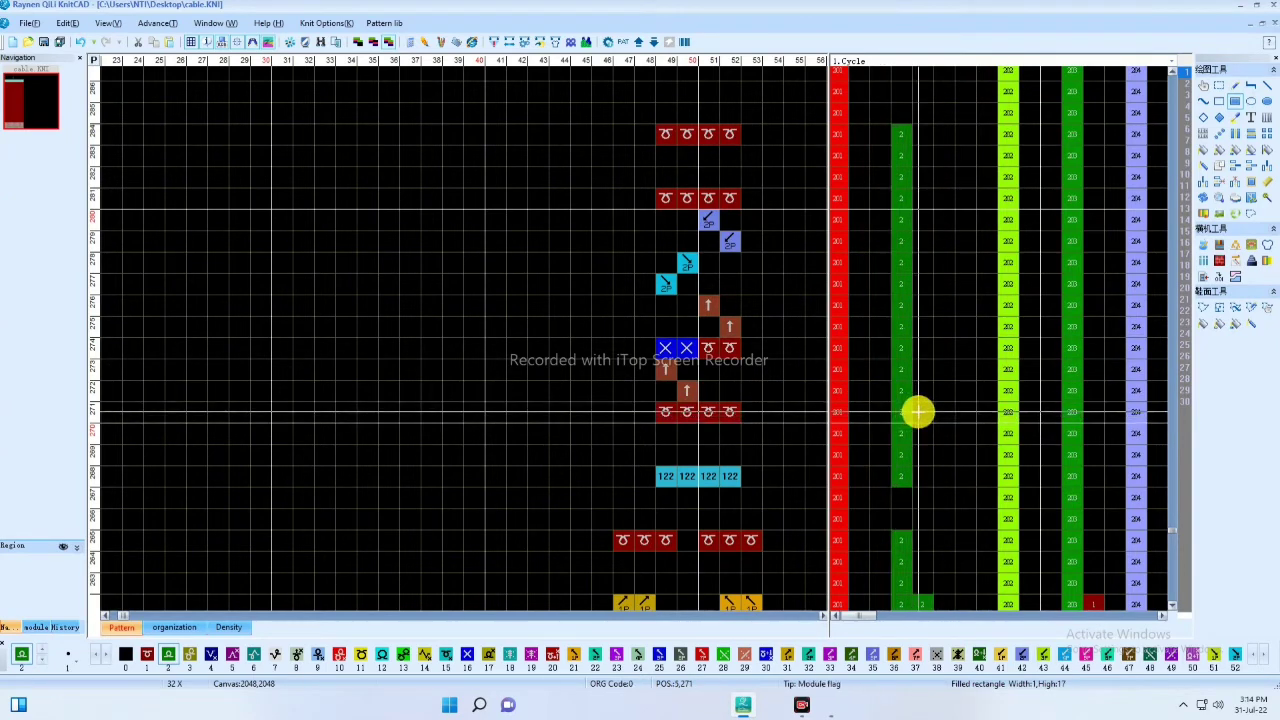
Set module flag column 5 to 1 for rows 271–273, 2 for rows 274–280 and 3 for row 281
{"action": "left_click_drag", "start_coordinate": [918, 411], "coordinate": [918, 368]}
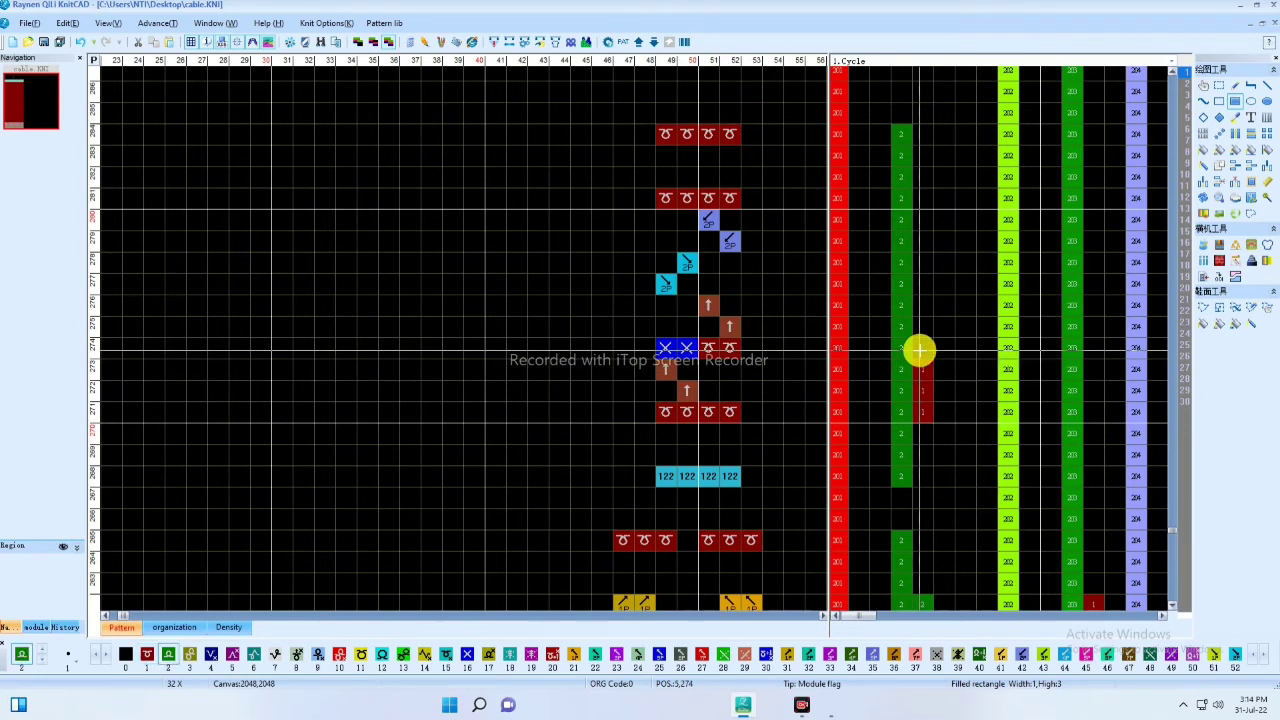
{"action": "left_click_drag", "start_coordinate": [918, 350], "coordinate": [918, 200]}
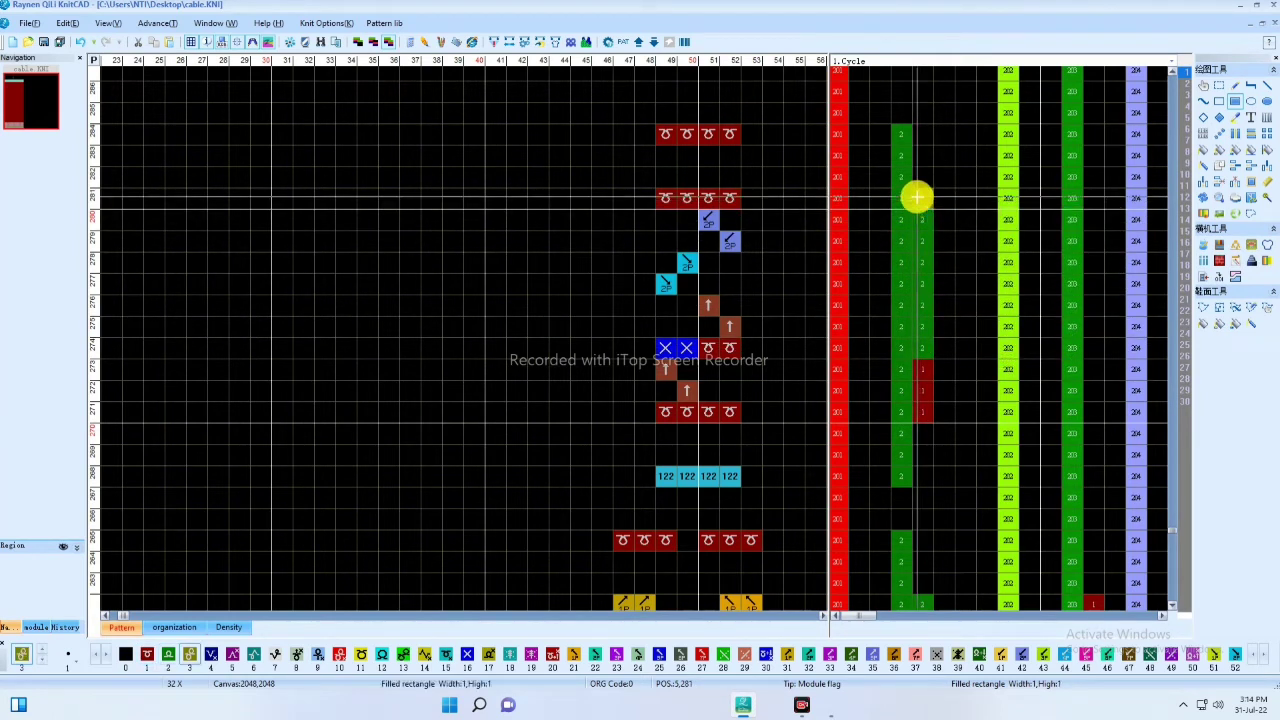
{"action": "left_click", "coordinate": [917, 197]}
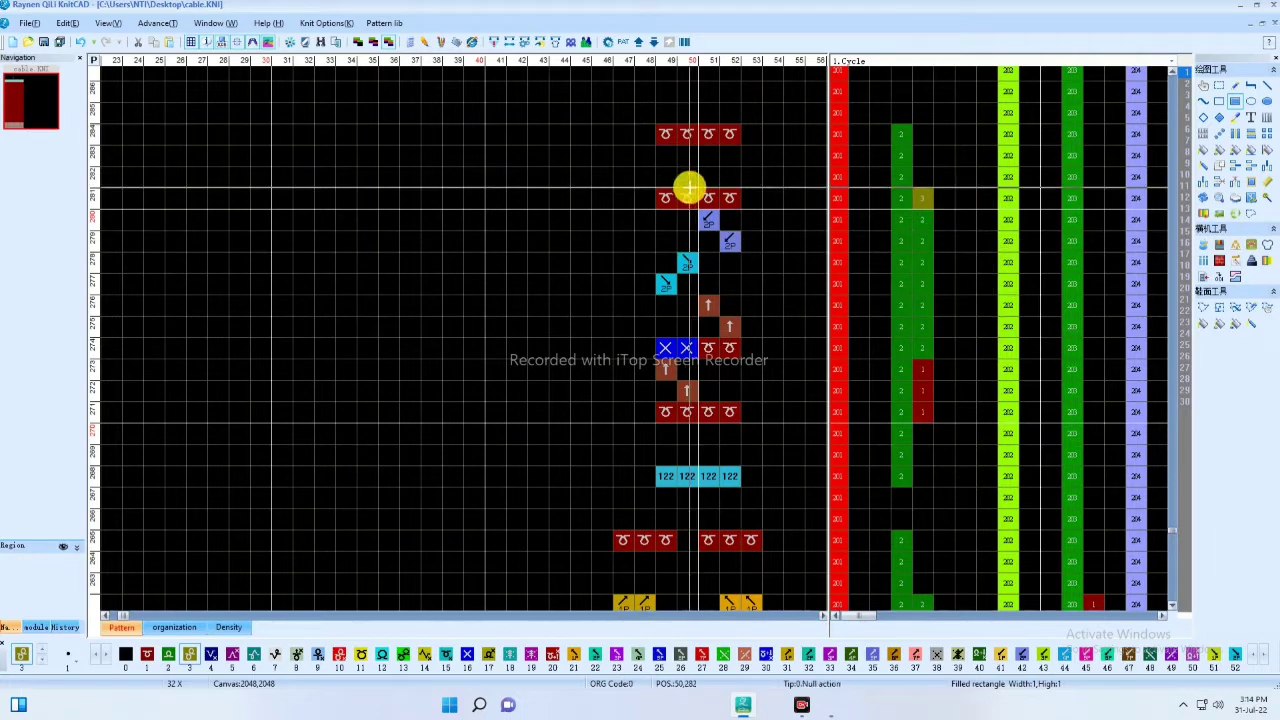
{"action": "left_click", "coordinate": [922, 200]}
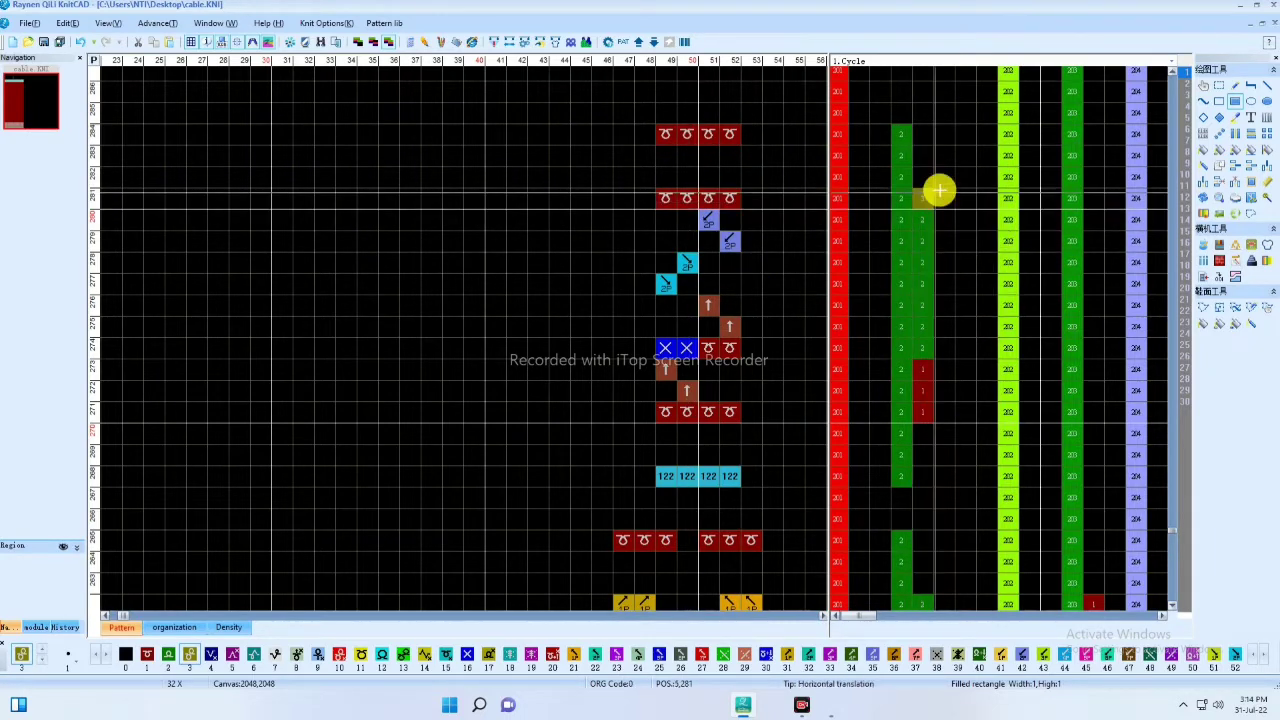
Set the Cancel knitting function line to 1 for rows 272–273 and rows 275–280
{"action": "left_click", "coordinate": [872, 62]}
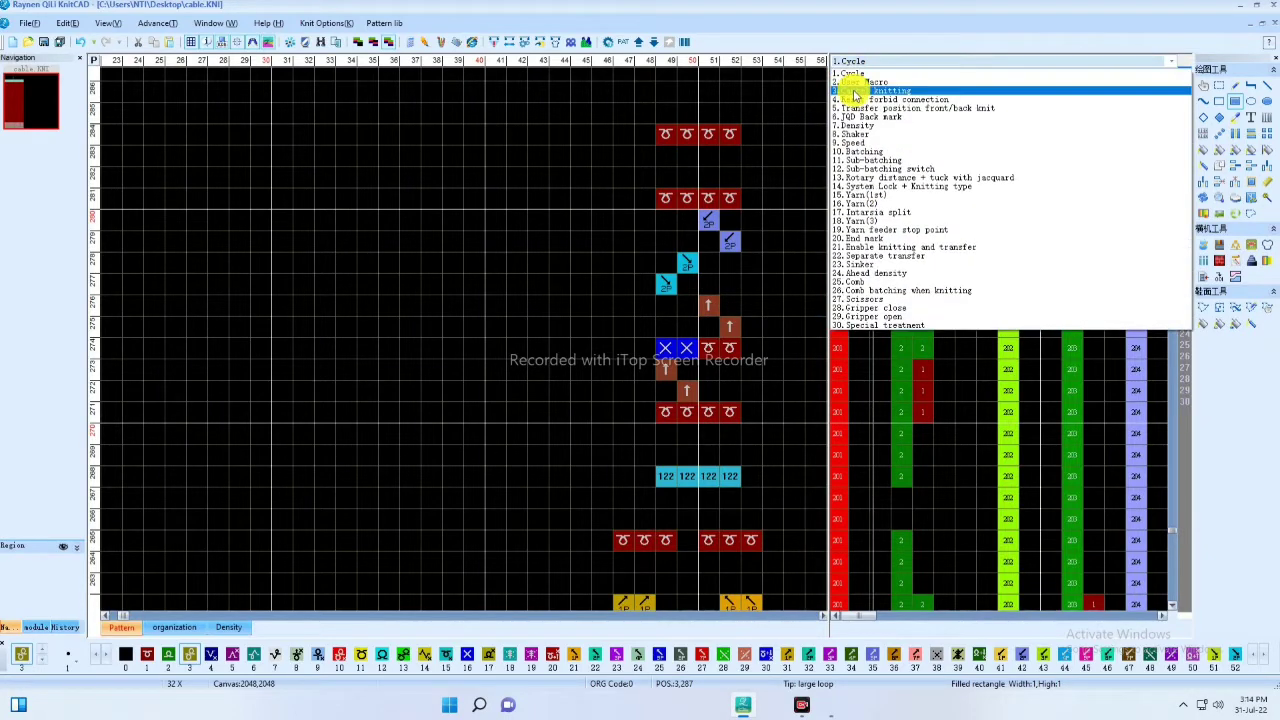
{"action": "left_click", "coordinate": [855, 91]}
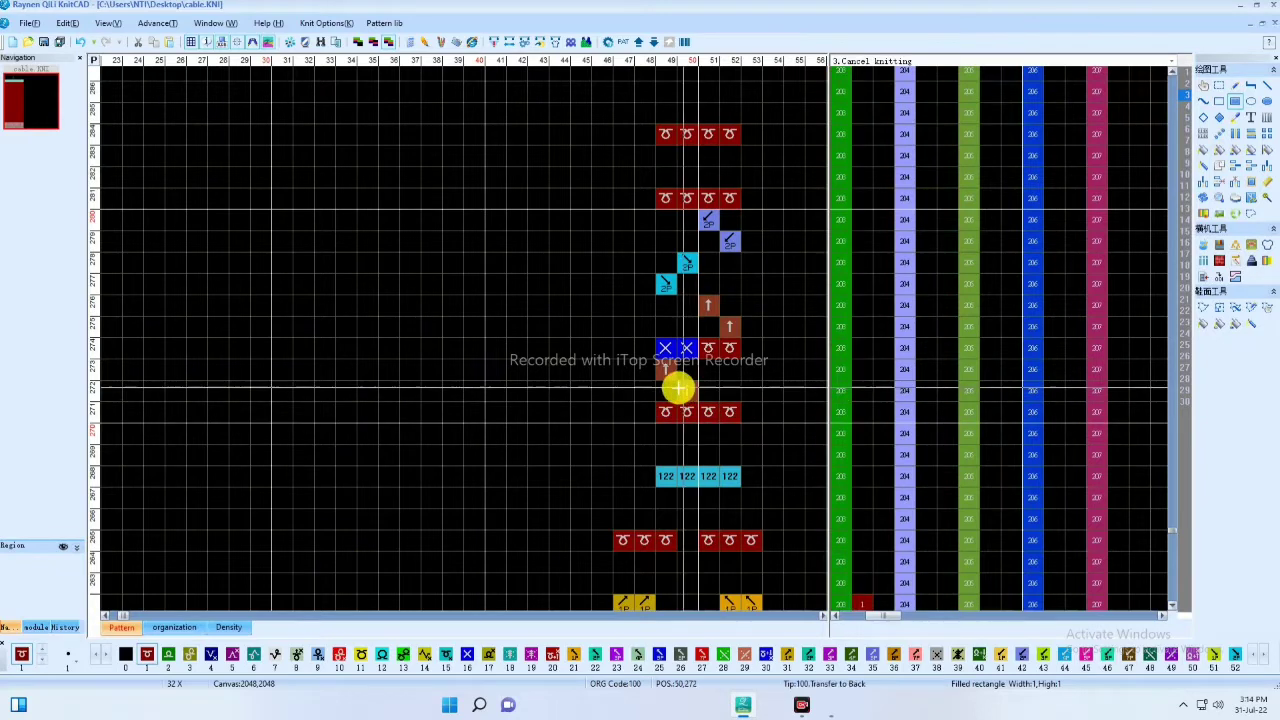
{"action": "left_click_drag", "start_coordinate": [862, 390], "coordinate": [860, 369]}
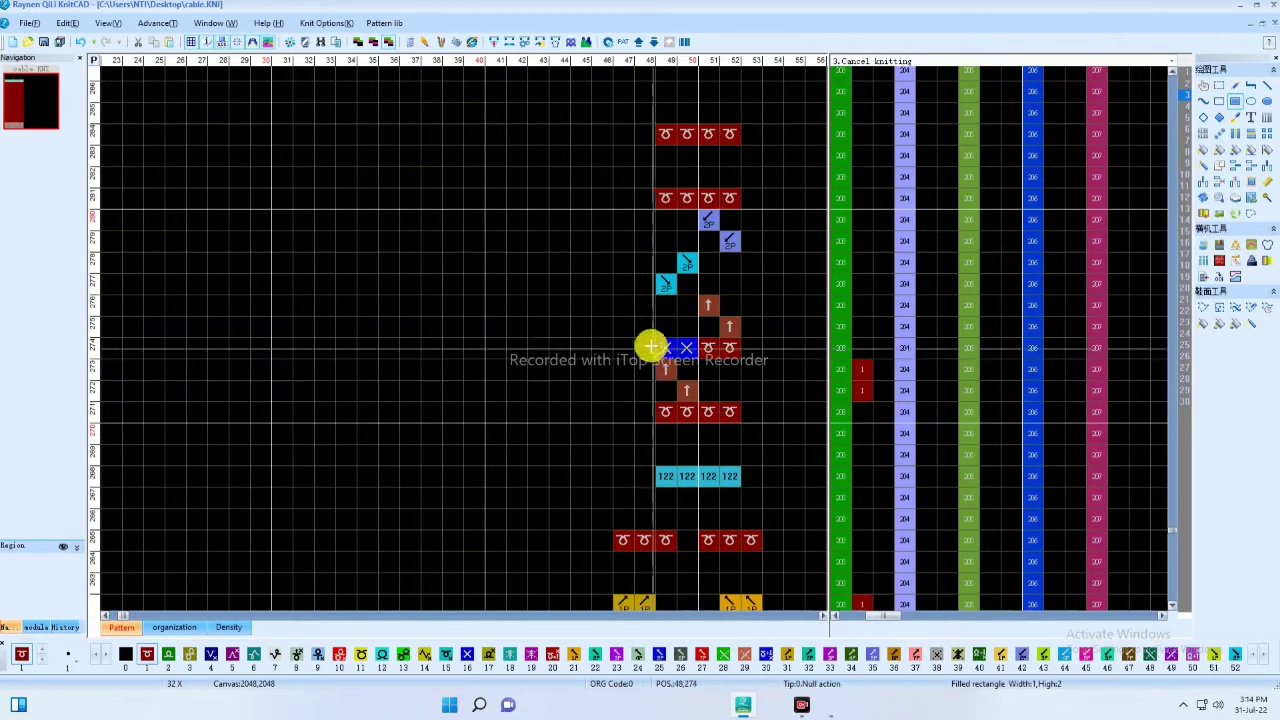
{"action": "left_click_drag", "start_coordinate": [849, 326], "coordinate": [856, 219]}
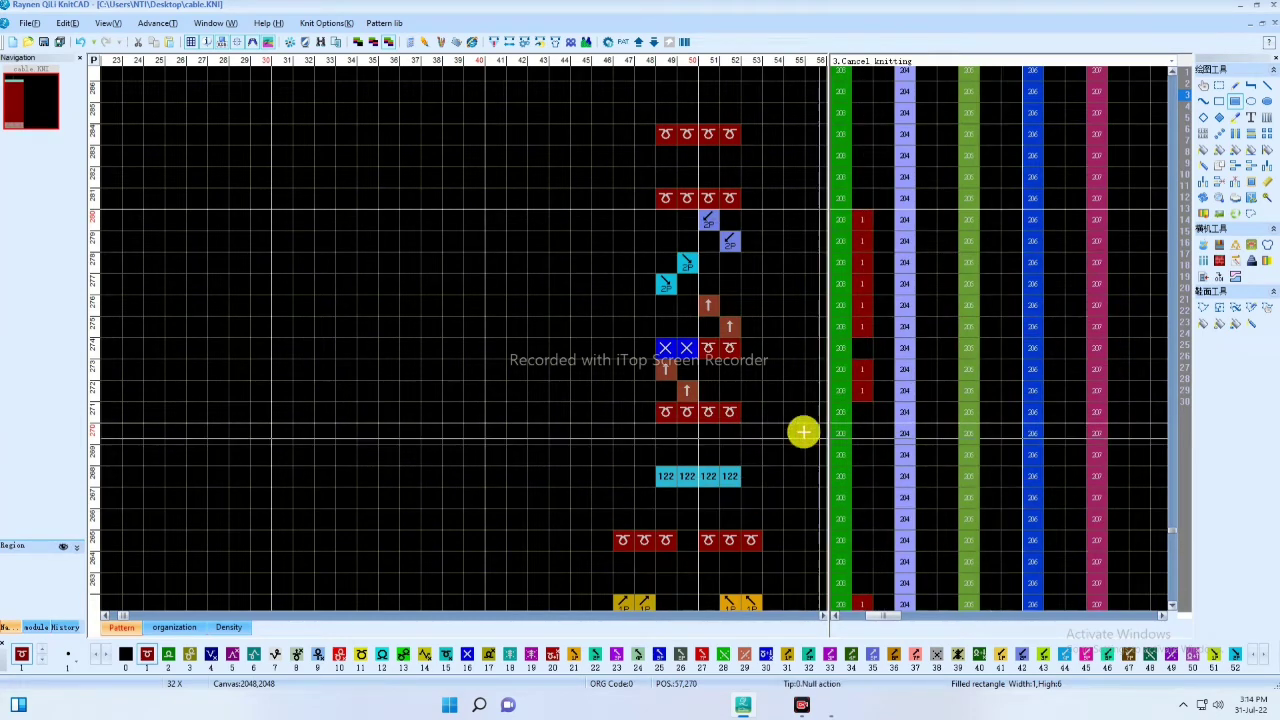
Copy the three module 121 stitches from row 255 into the fabric at columns 47–49 of rows 42 and 43
{"action": "scroll", "coordinate": [470, 338], "scroll_direction": "down", "scroll_amount": 2}
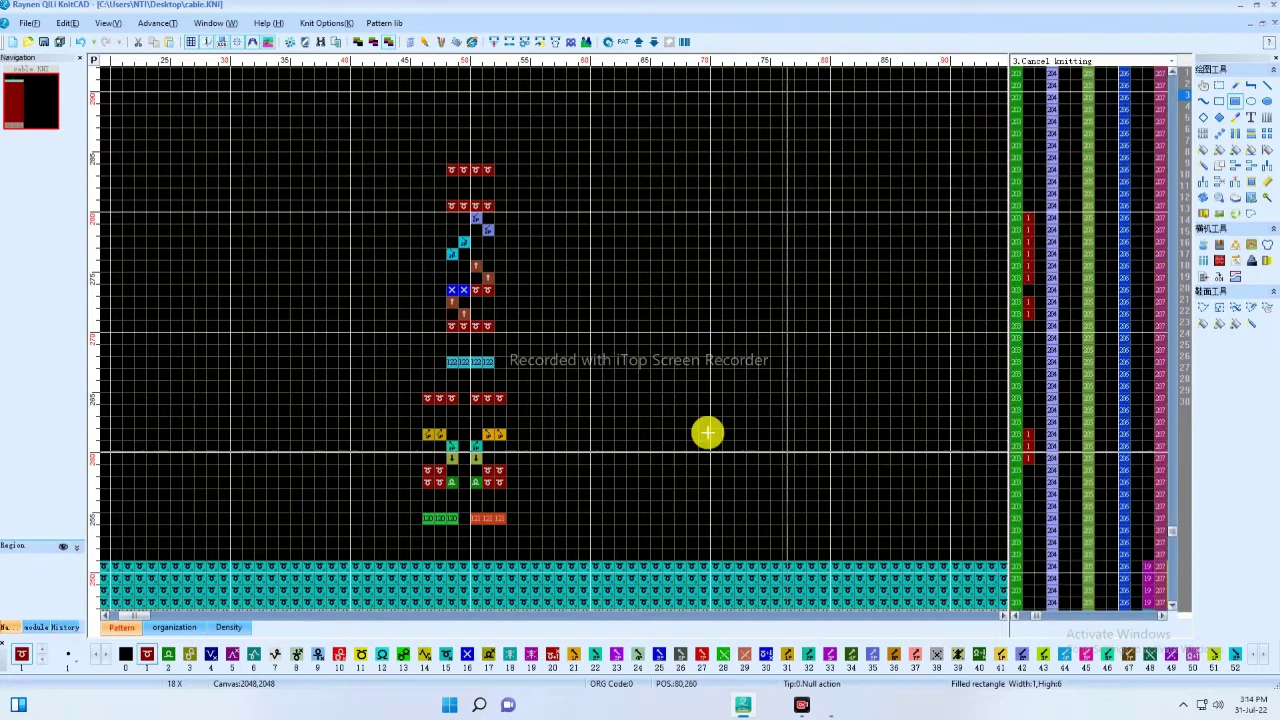
{"action": "scroll", "coordinate": [466, 451], "scroll_direction": "up", "scroll_amount": 2}
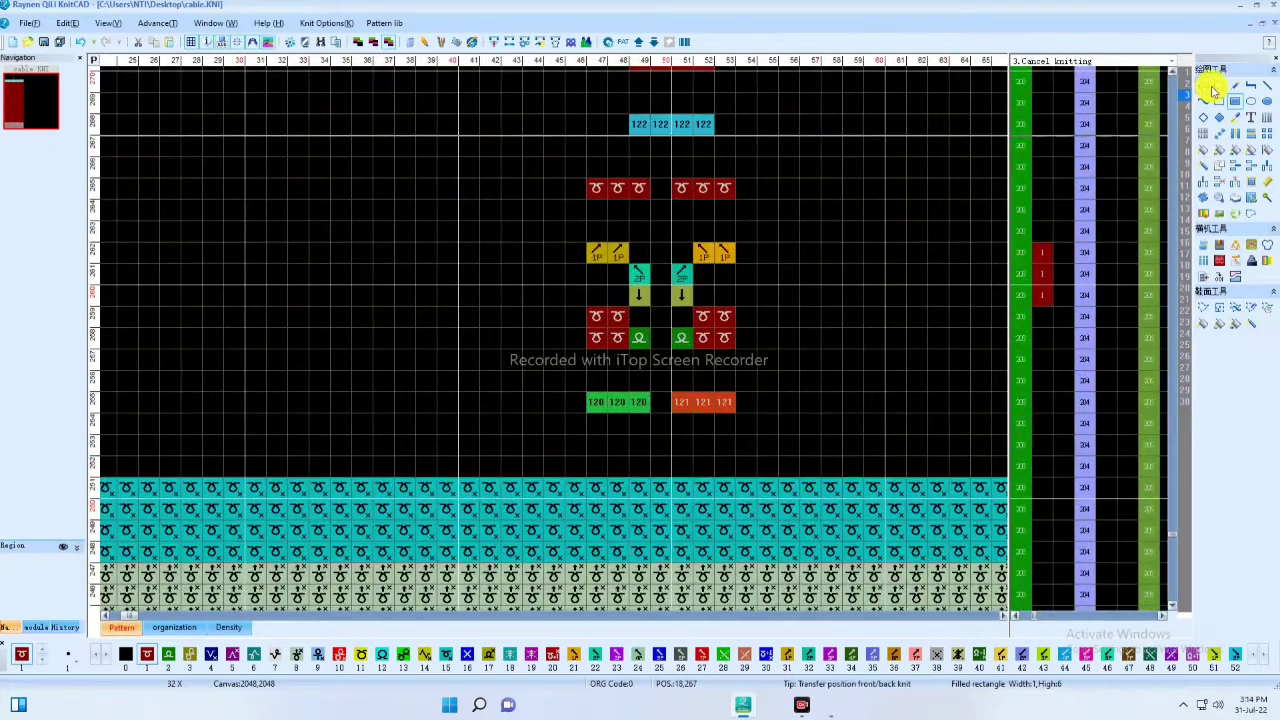
{"action": "left_click", "coordinate": [1214, 88]}
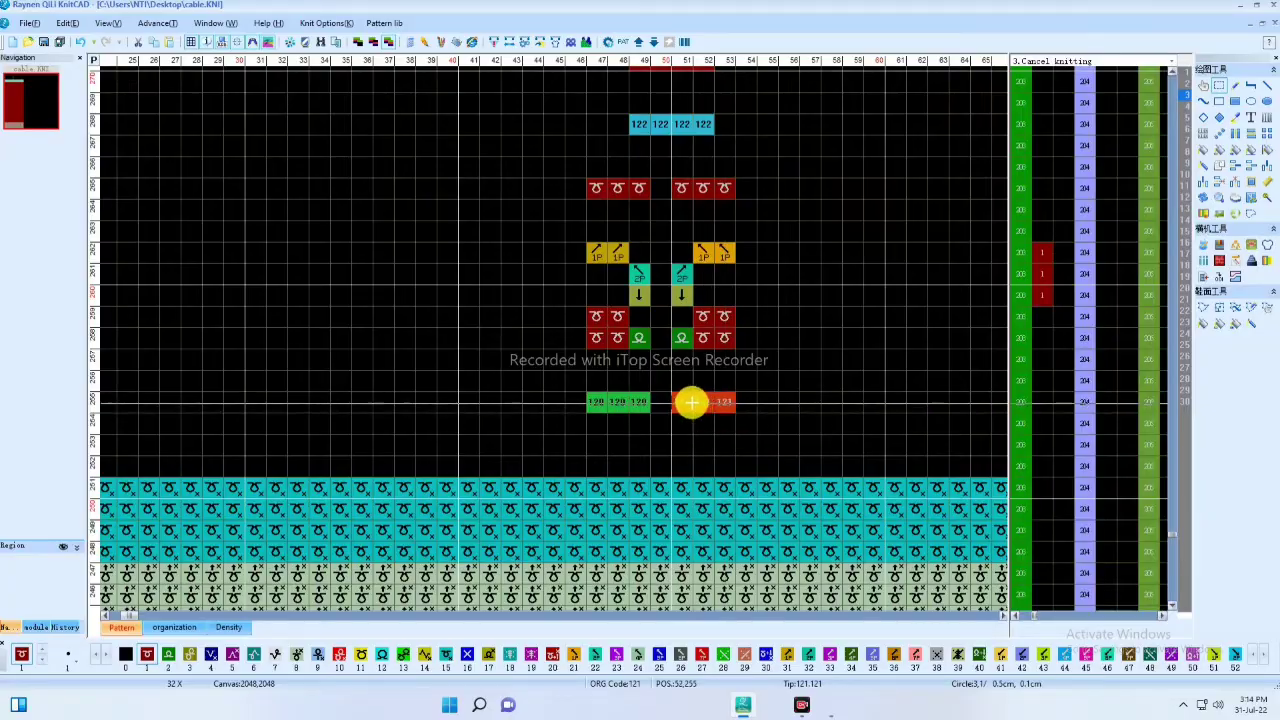
{"action": "scroll", "coordinate": [691, 402], "scroll_direction": "down", "scroll_amount": 10}
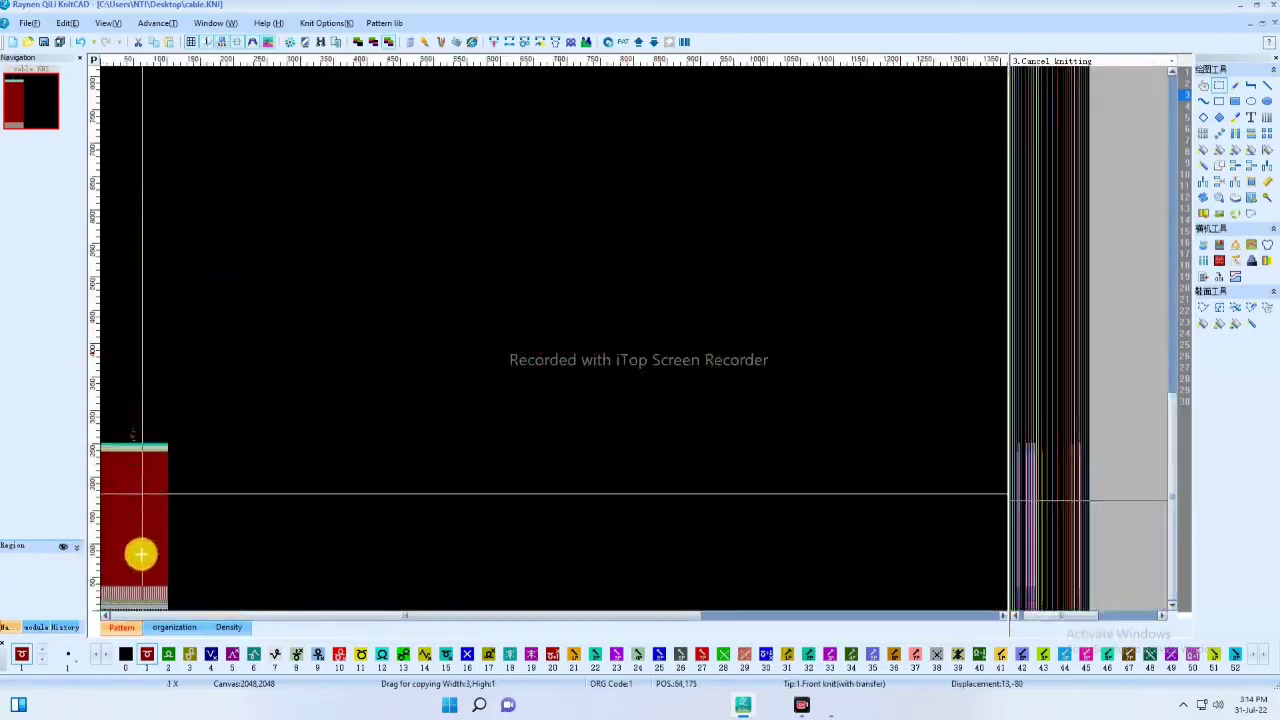
{"action": "scroll", "coordinate": [449, 340], "scroll_direction": "up", "scroll_amount": 8}
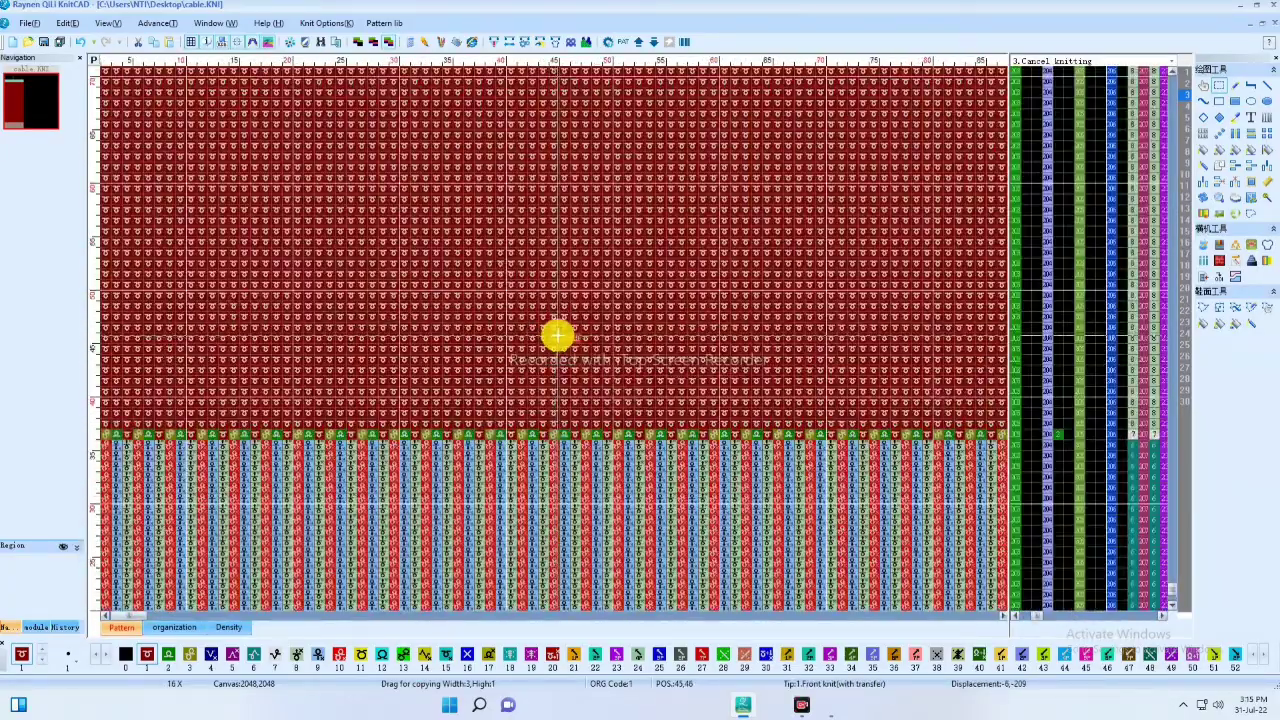
{"action": "scroll", "coordinate": [560, 350], "scroll_direction": "up", "scroll_amount": 2}
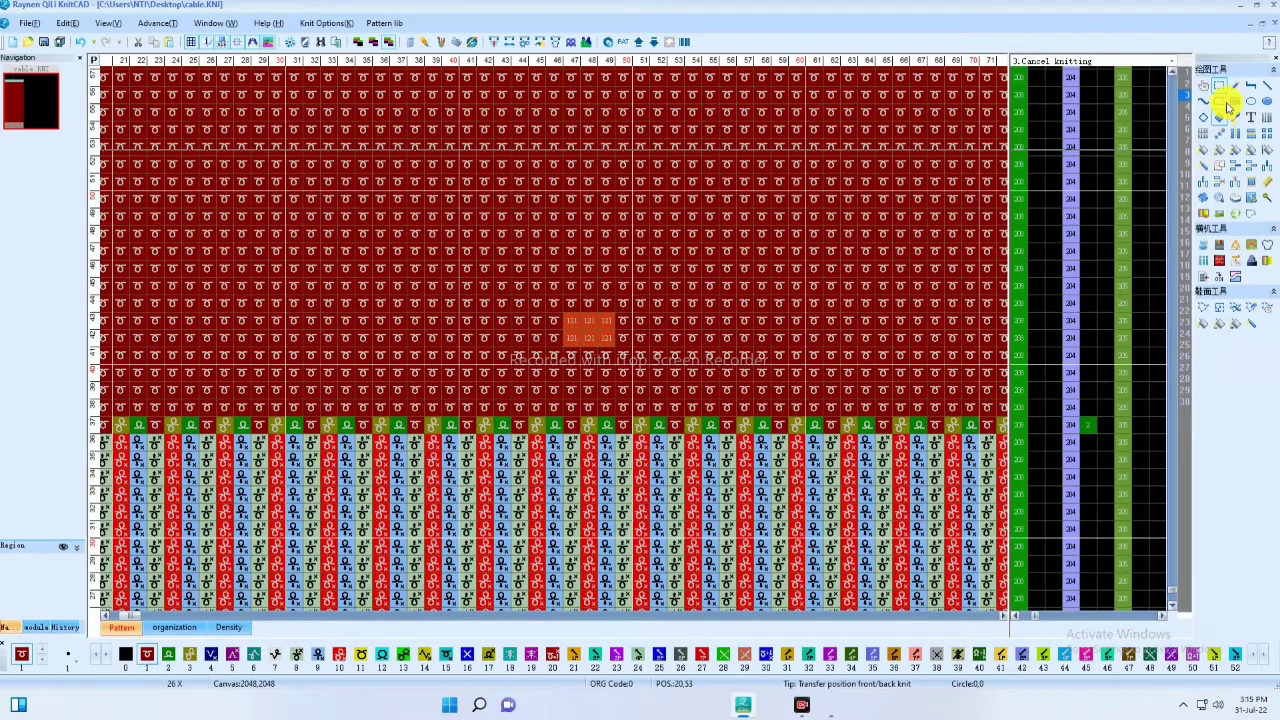
Draw one-row lines of code 2 across the full 101-stitch fabric width at row 38 and row 237
{"action": "scroll", "coordinate": [258, 400], "scroll_direction": "down", "scroll_amount": 2}
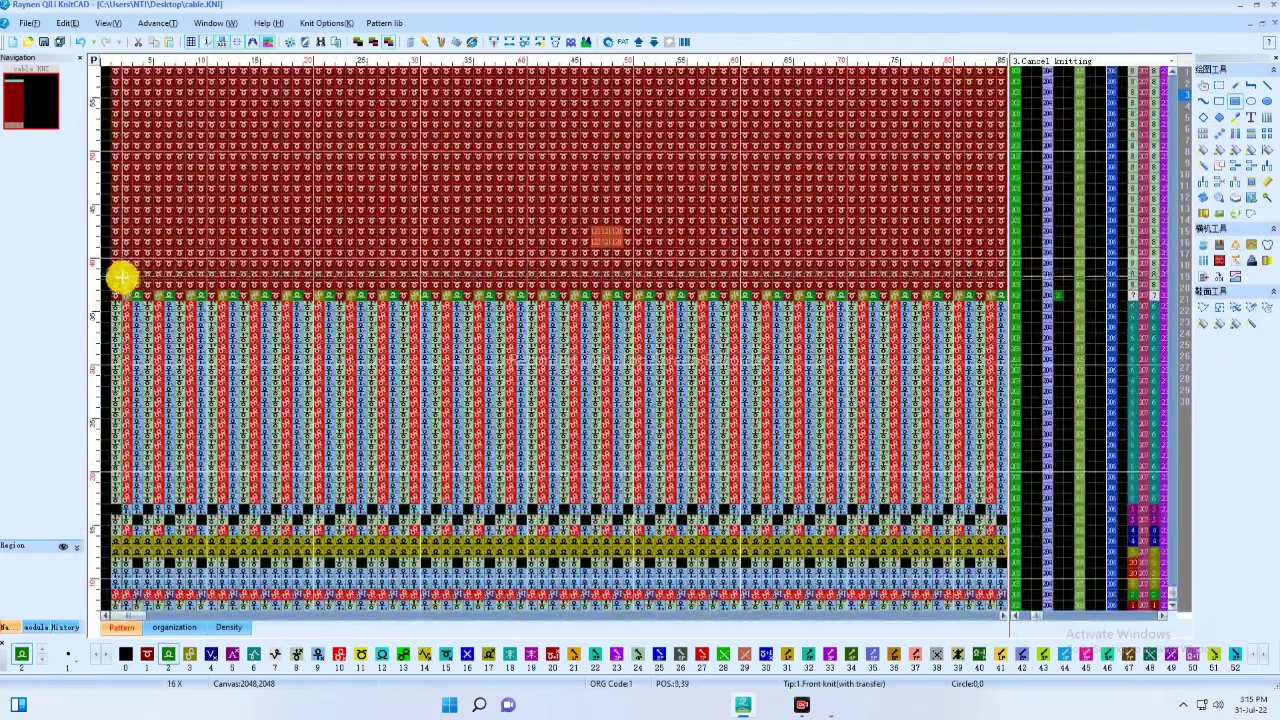
{"action": "left_click_drag", "start_coordinate": [113, 283], "coordinate": [613, 352]}
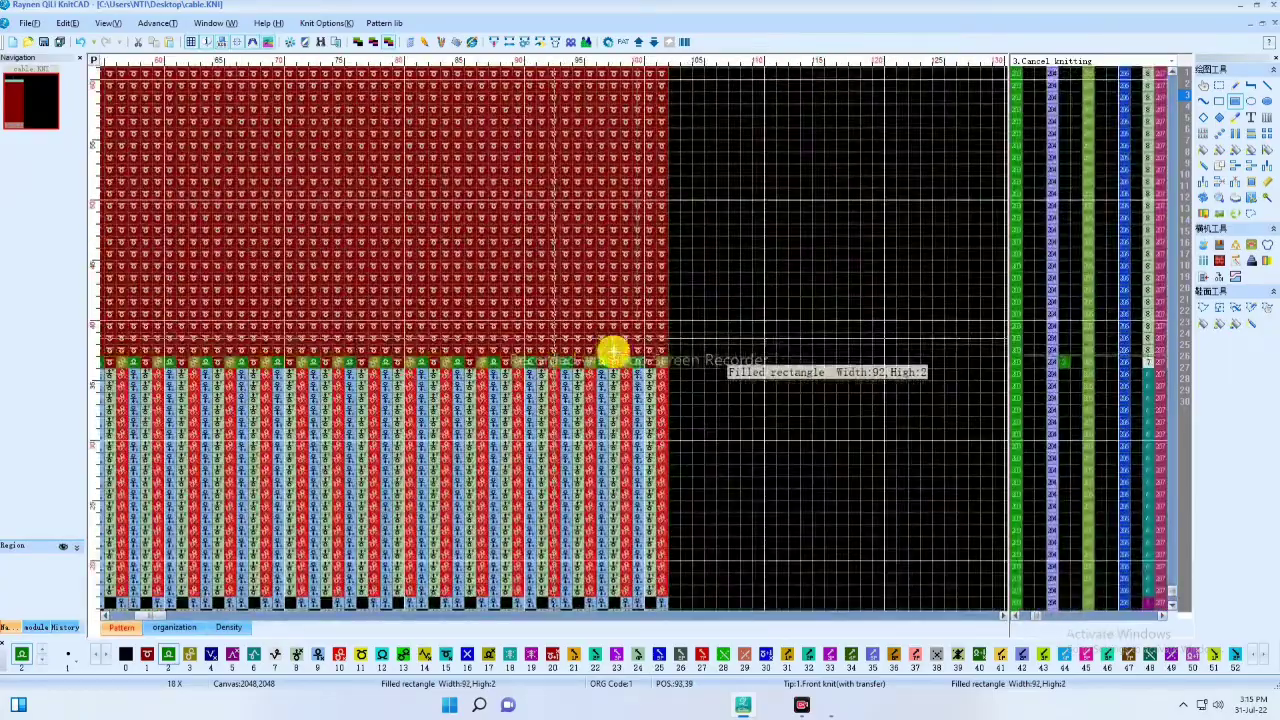
{"action": "scroll", "coordinate": [223, 543], "scroll_direction": "down", "scroll_amount": 4}
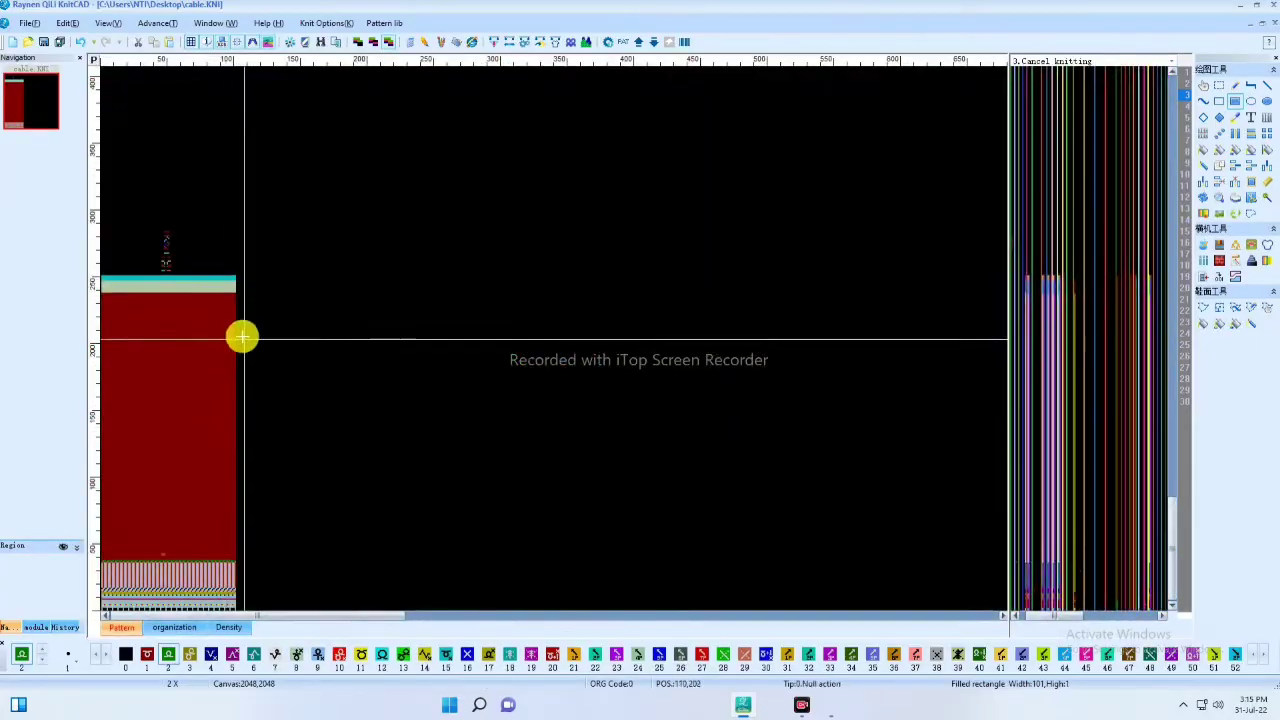
{"action": "scroll", "coordinate": [554, 334], "scroll_direction": "up", "scroll_amount": 5}
{"action": "left_click_drag", "start_coordinate": [594, 287], "coordinate": [117, 340]}
{"action": "scroll", "coordinate": [529, 357], "scroll_direction": "down", "scroll_amount": 4}
{"action": "scroll", "coordinate": [143, 337], "scroll_direction": "up", "scroll_amount": 2}
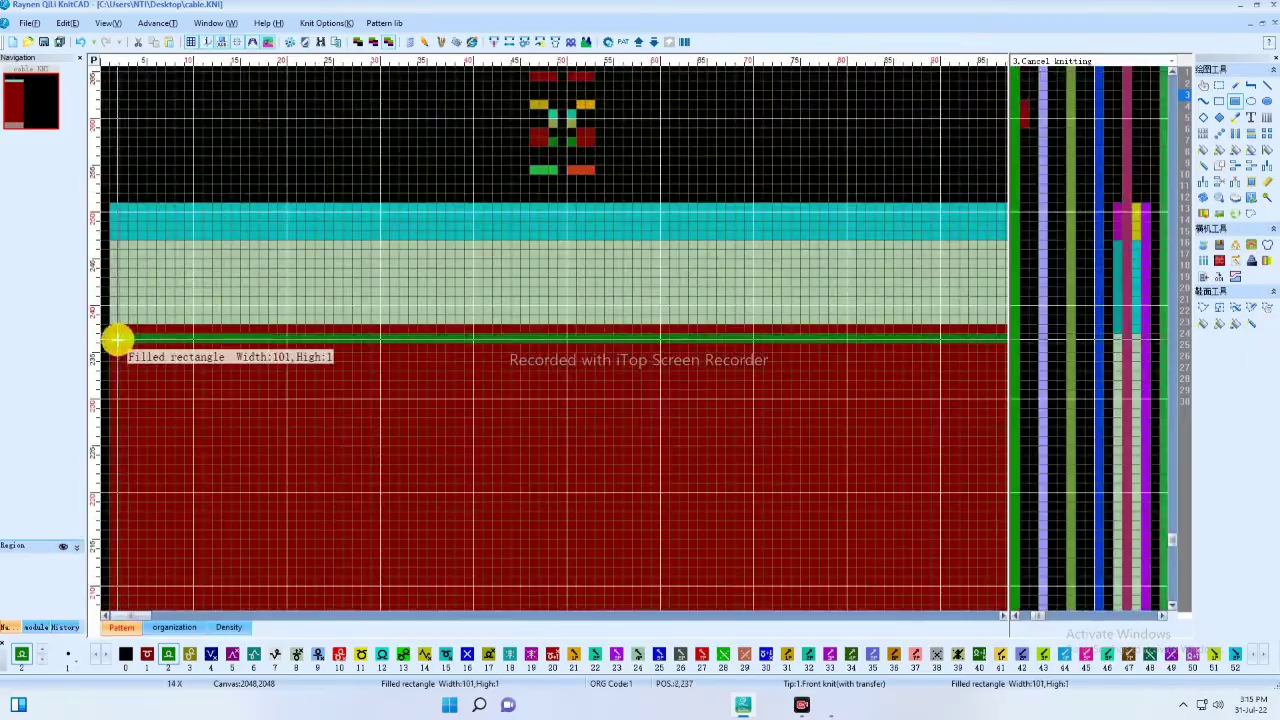
Flood-fill the front-knit fabric area between the two code 2 lines with code 2
{"action": "left_click", "coordinate": [1204, 150]}
{"action": "left_click", "coordinate": [766, 434]}
{"action": "scroll", "coordinate": [280, 338], "scroll_direction": "down", "scroll_amount": 6}
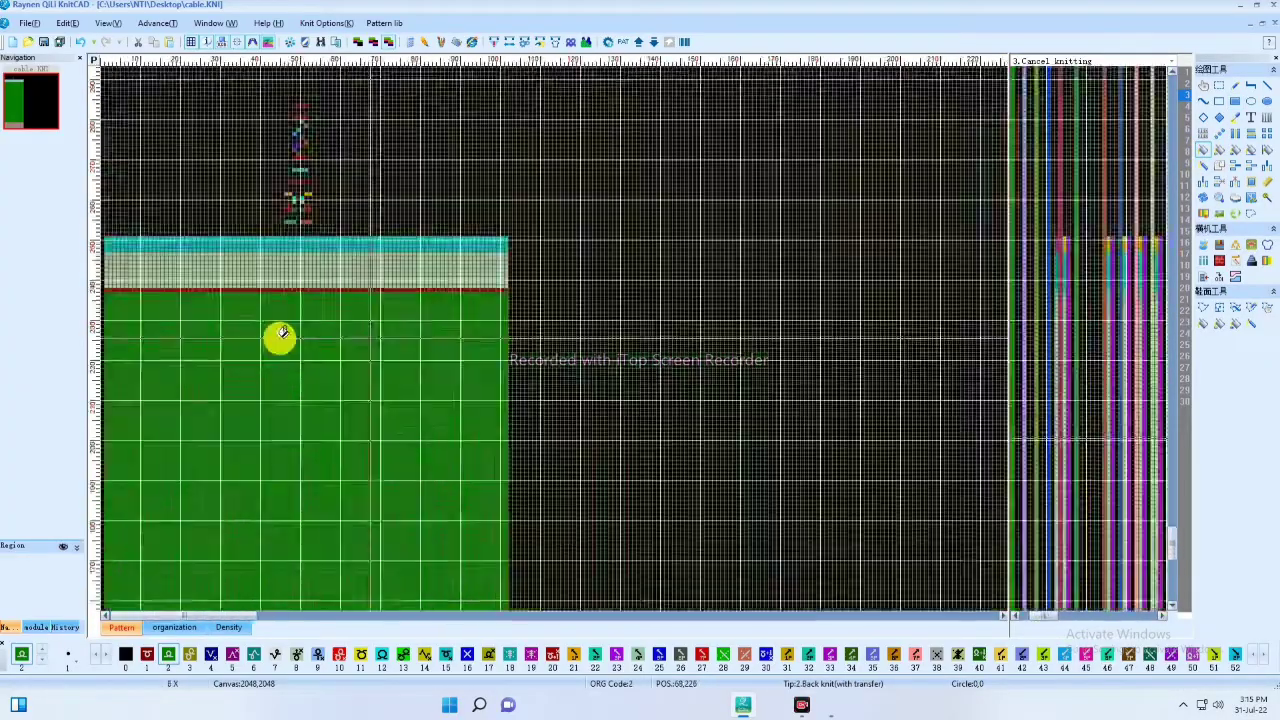
Place a block of module 122, four stitches wide and three rows high, at columns 45–48, rows 39–41
{"action": "scroll", "coordinate": [200, 576], "scroll_direction": "up", "scroll_amount": 5}
{"action": "scroll", "coordinate": [477, 280], "scroll_direction": "up", "scroll_amount": 5}
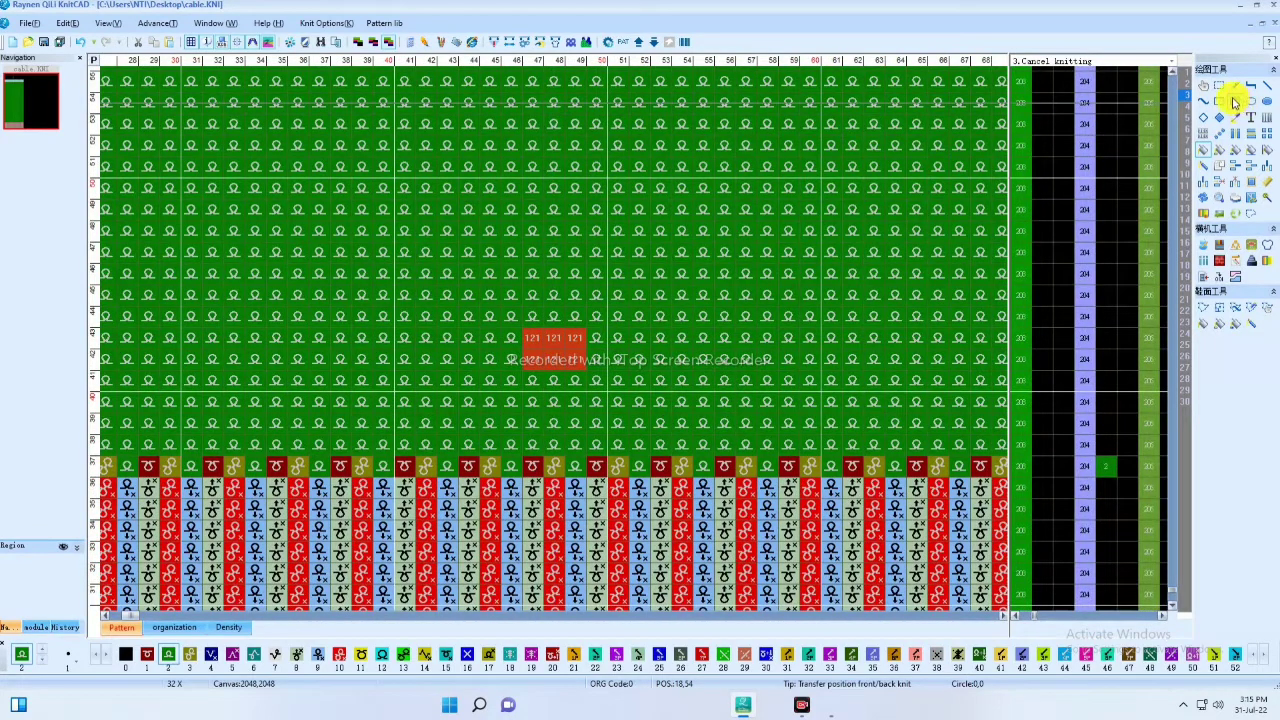
{"action": "key", "text": "2"}
{"action": "key", "text": "2"}
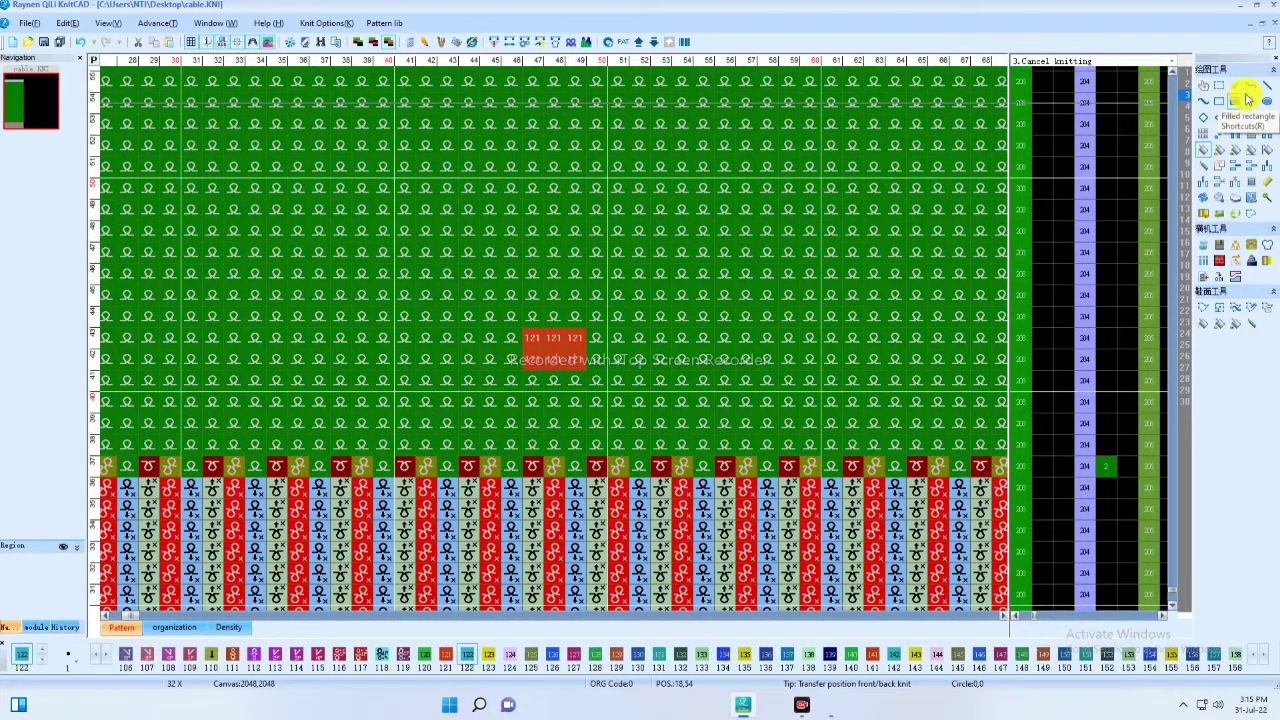
{"action": "left_click", "coordinate": [1236, 104]}
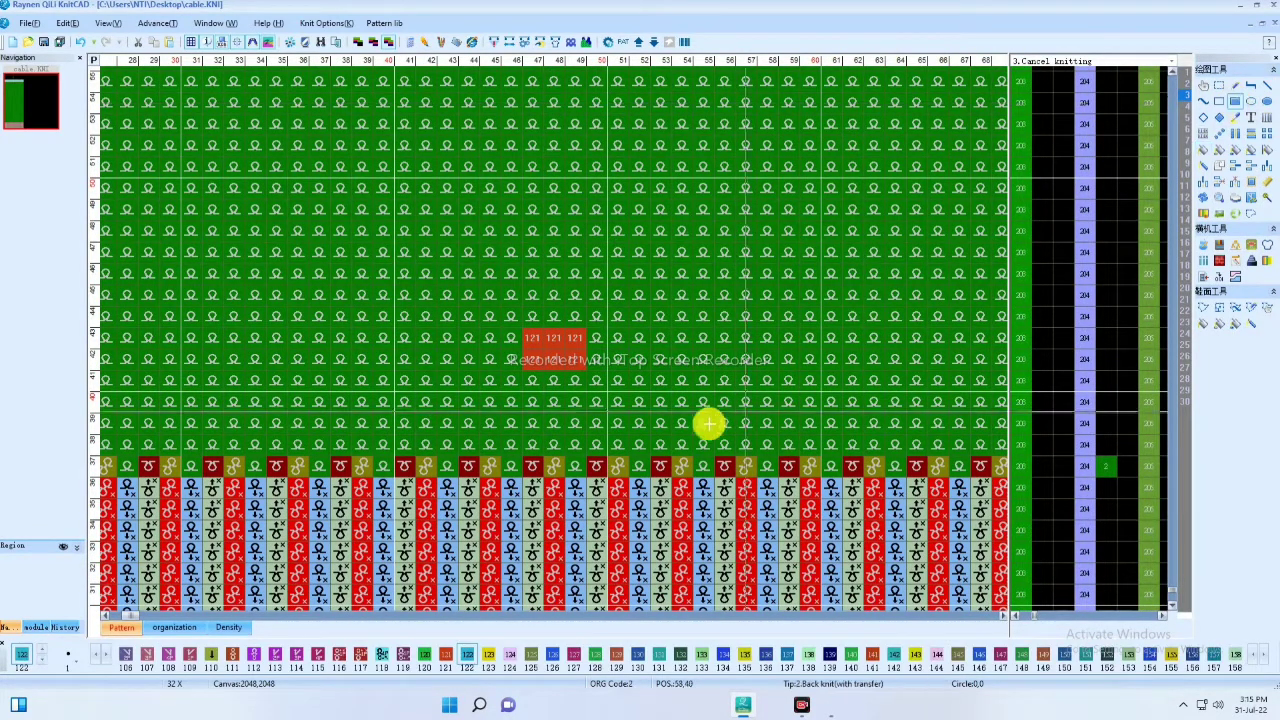
{"action": "right_click", "coordinate": [555, 382]}
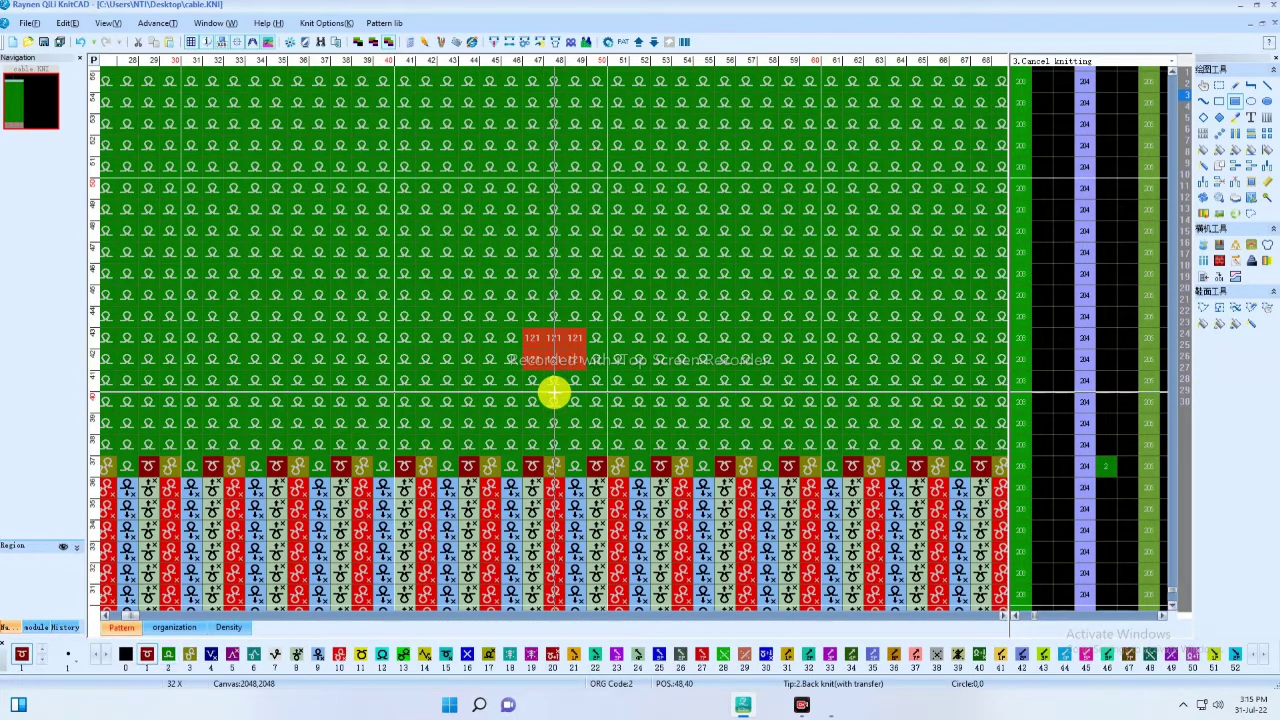
{"action": "key", "text": "2"}
{"action": "key", "text": "2"}
{"action": "mouse_move", "coordinate": [550, 382]}
{"action": "left_mouse_down"}
{"action": "mouse_move", "coordinate": [494, 420]}
{"action": "mouse_move", "coordinate": [766, 177]}
{"action": "left_mouse_up"}
Move the area holding the 121 and 122 blocks down by one row
{"action": "left_click", "coordinate": [1219, 86]}
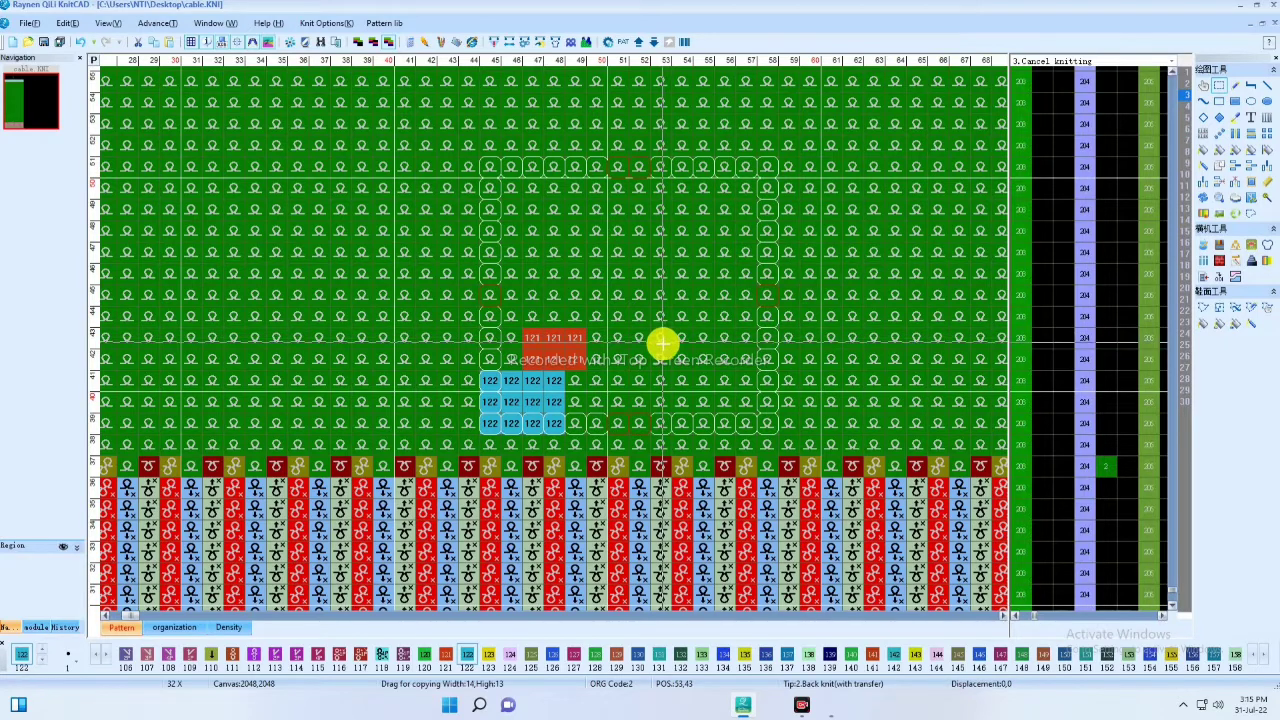
{"action": "left_click_drag", "start_coordinate": [662, 343], "coordinate": [664, 356]}
{"action": "left_click", "coordinate": [794, 366]}
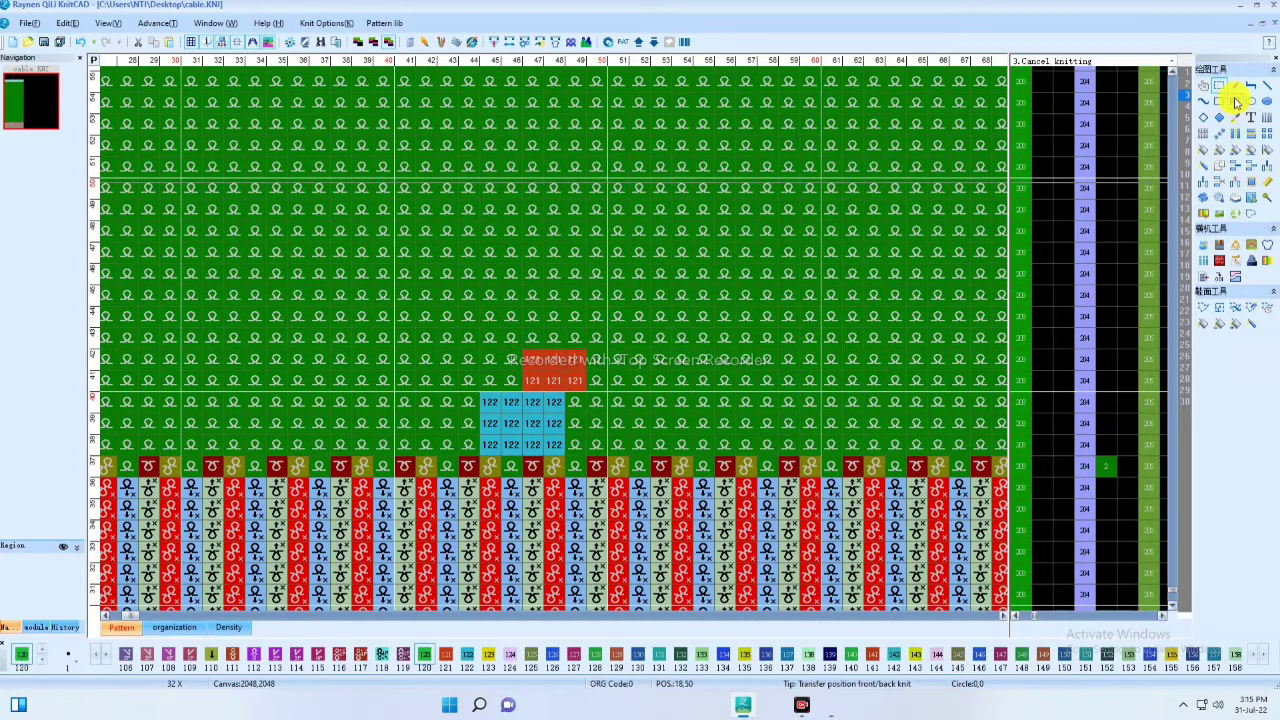
Place a block of module 120 at columns 44–46, rows 41–42, beside the 121 block
{"action": "left_click", "coordinate": [1237, 103]}
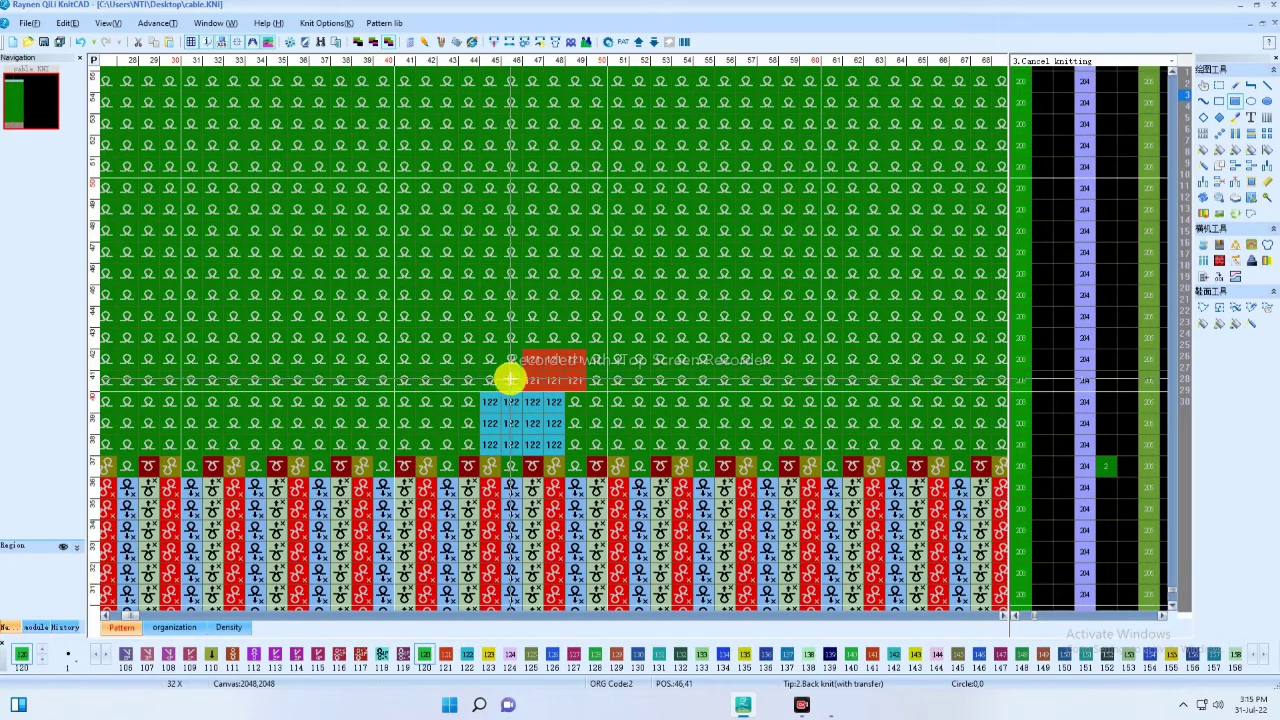
{"action": "left_click_drag", "start_coordinate": [510, 378], "coordinate": [462, 365]}
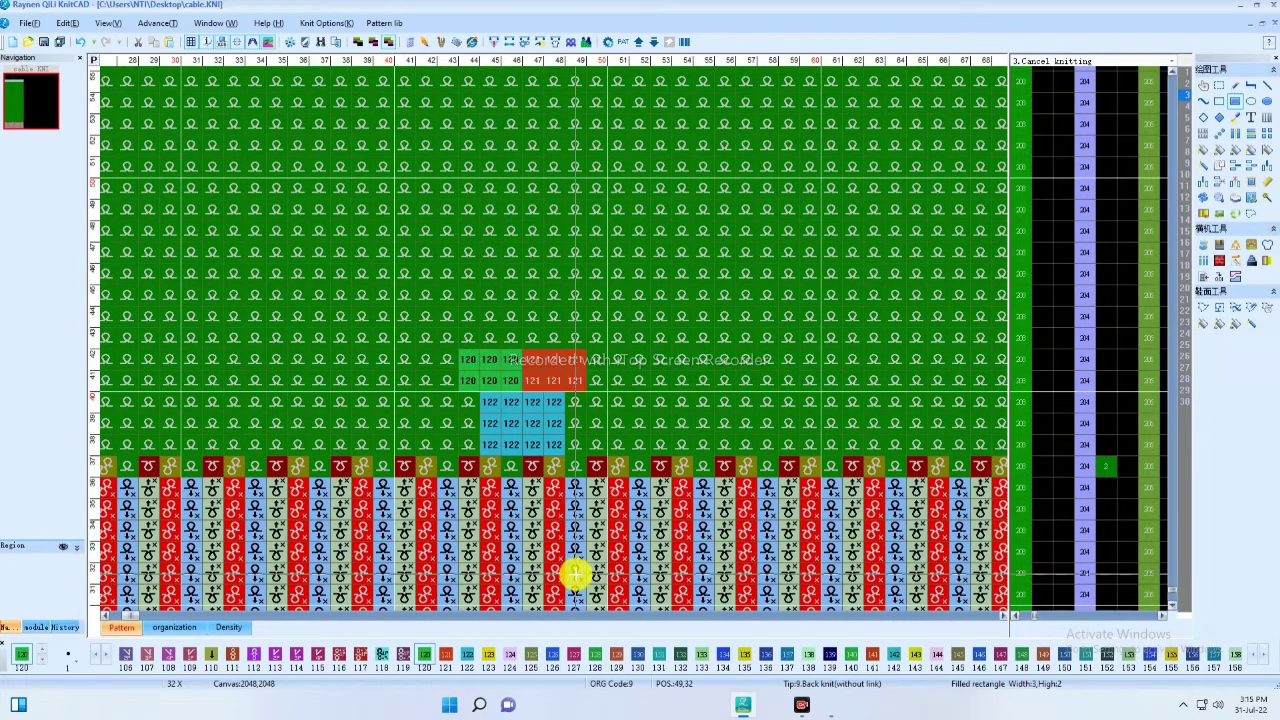
{"action": "left_click", "coordinate": [533, 380]}
{"action": "right_click", "coordinate": [534, 357]}
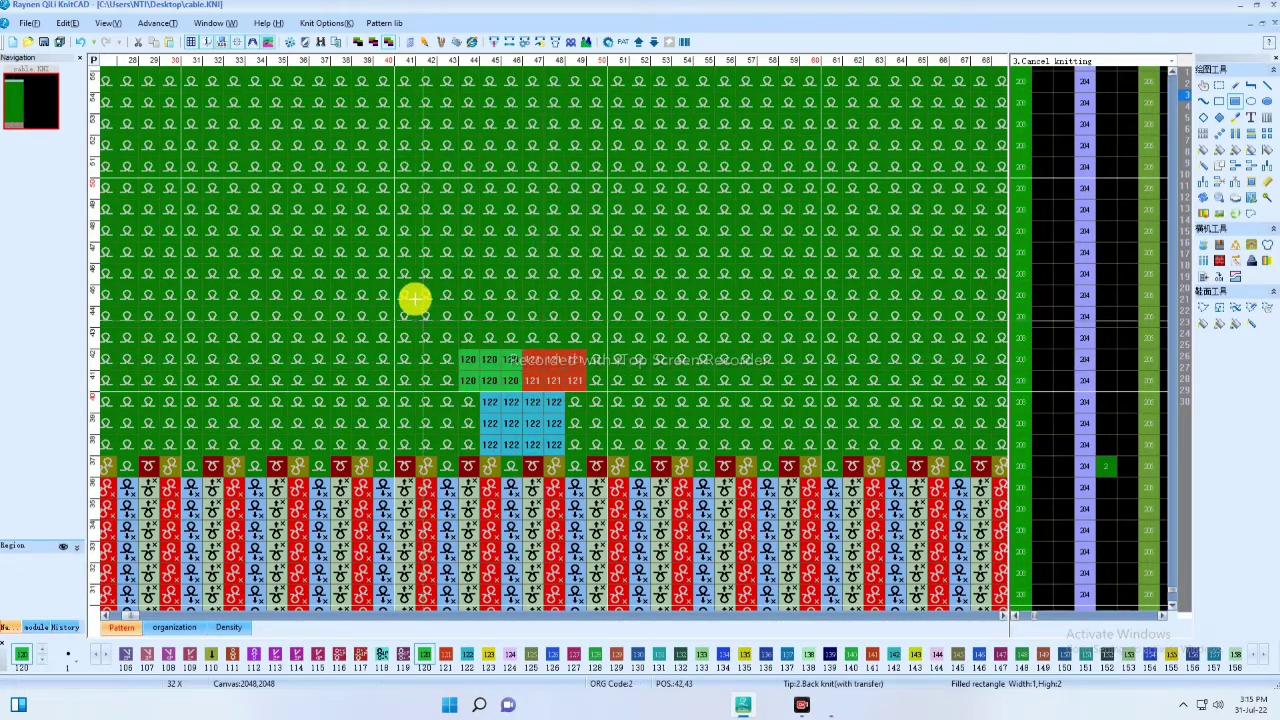
Copy the 121 block twice stepping one column right and the 120 block twice stepping one column left, two rows up each time
{"action": "left_click", "coordinate": [1218, 88]}
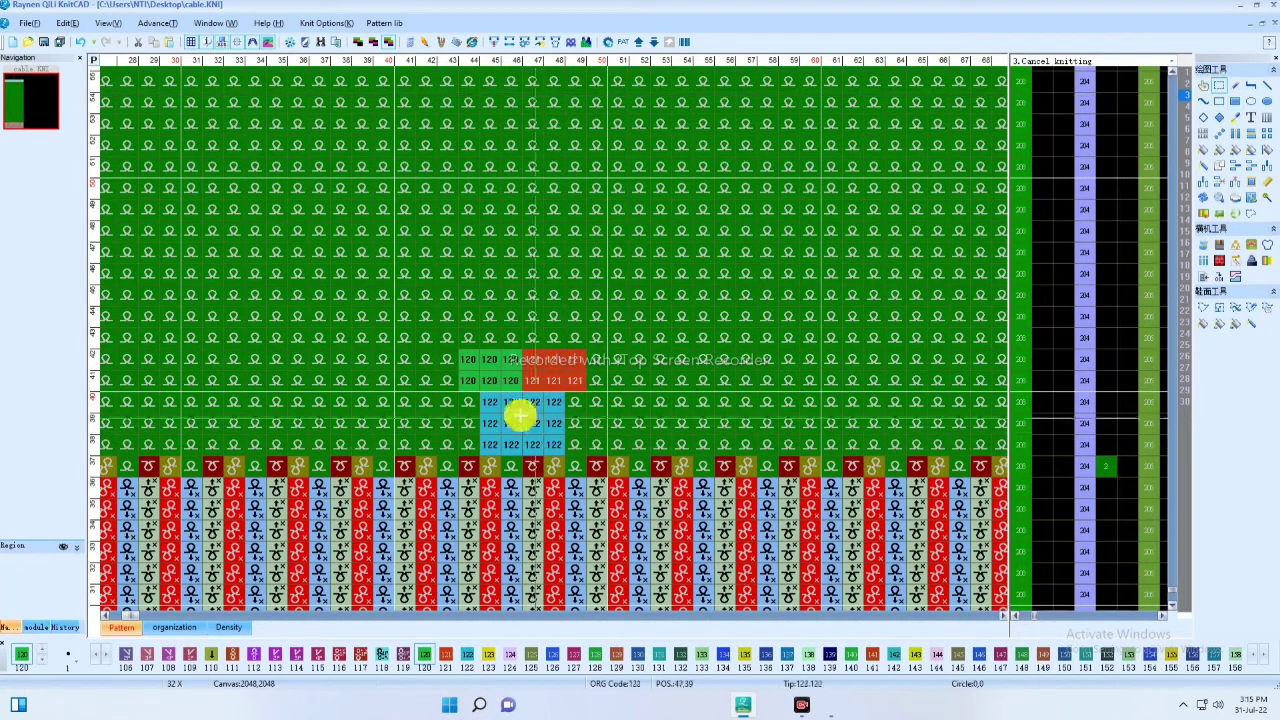
{"action": "mouse_move", "coordinate": [534, 378]}
{"action": "left_mouse_down"}
{"action": "mouse_move", "coordinate": [574, 363]}
{"action": "mouse_move", "coordinate": [547, 381]}
{"action": "left_mouse_up"}
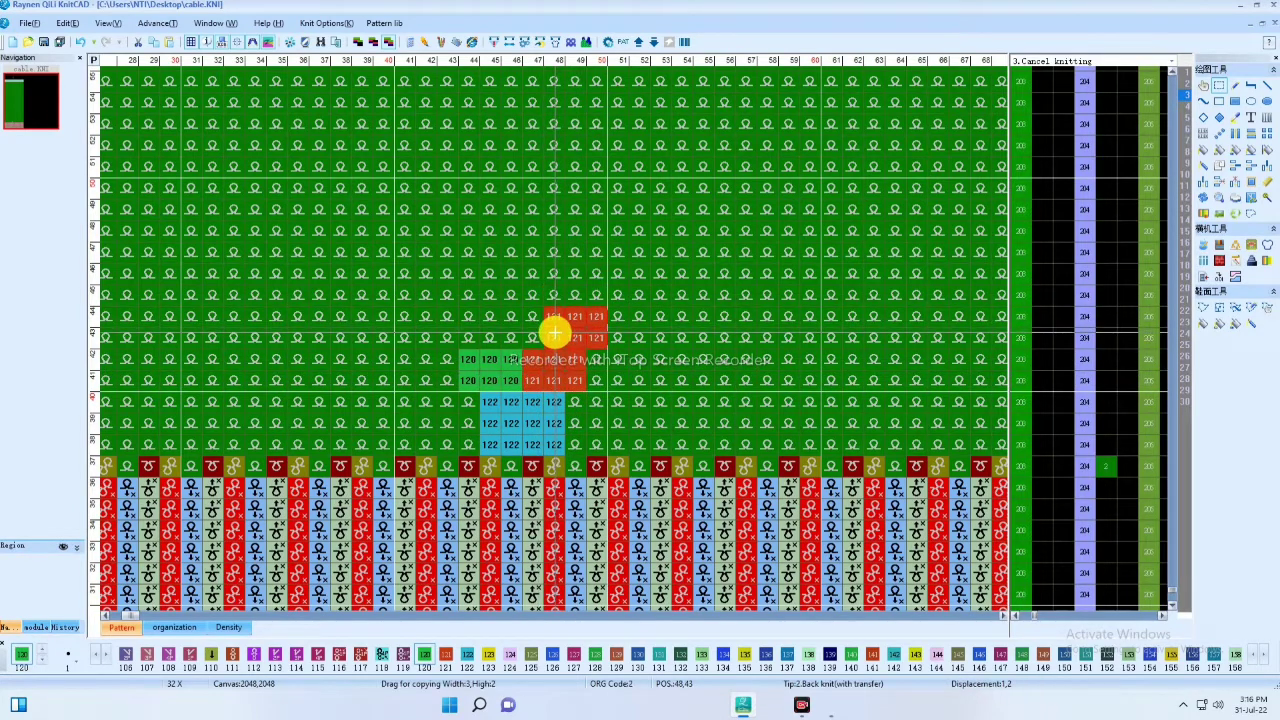
{"action": "left_click", "coordinate": [554, 336]}
{"action": "left_click_drag", "start_coordinate": [577, 291], "coordinate": [577, 292]}
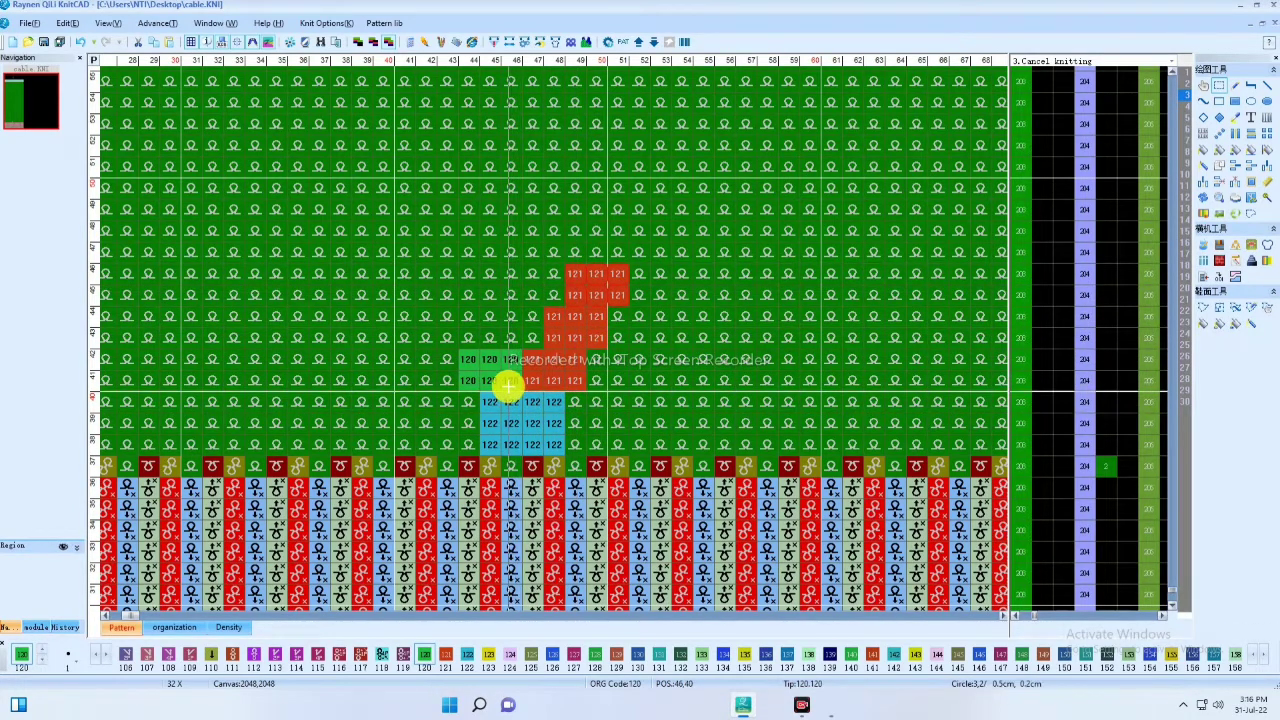
{"action": "left_click_drag", "start_coordinate": [515, 380], "coordinate": [467, 279]}
{"action": "middle_click_drag", "start_coordinate": [674, 369], "coordinate": [692, 426]}
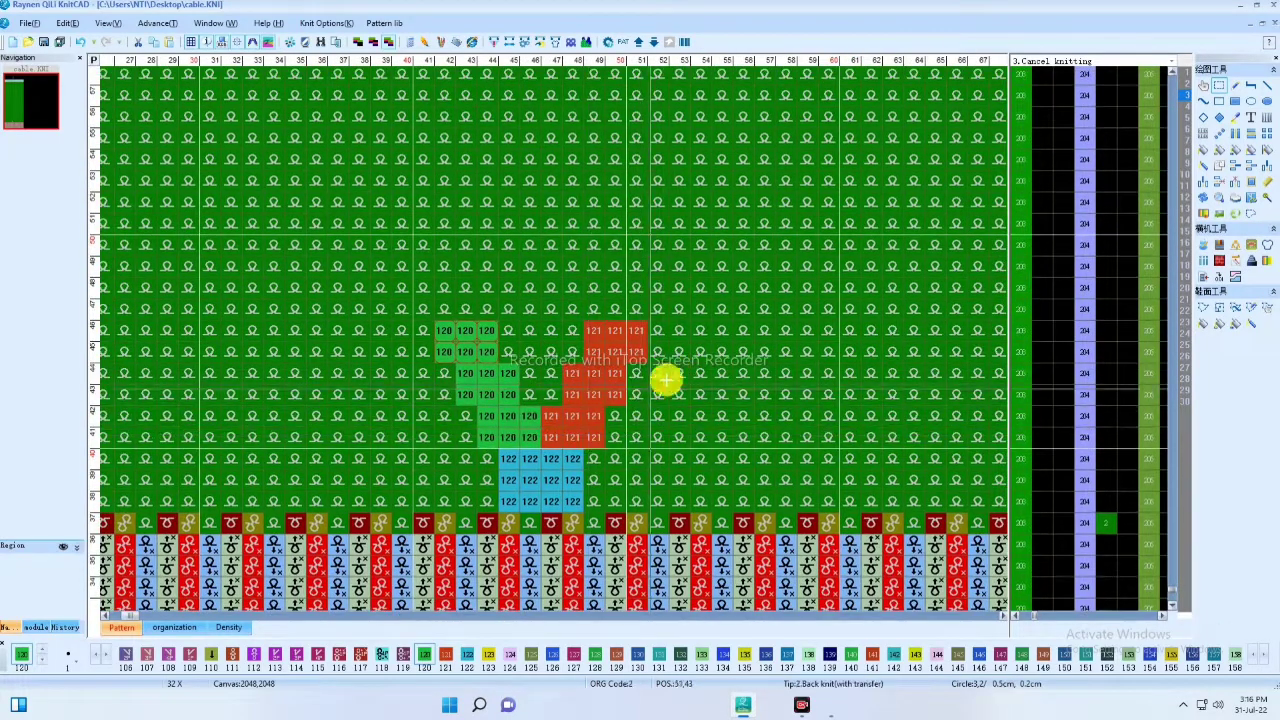
Copy the 122 block to columns 50–53, rows 47–49, above the 121 diagonal
{"action": "left_click", "coordinate": [1221, 88]}
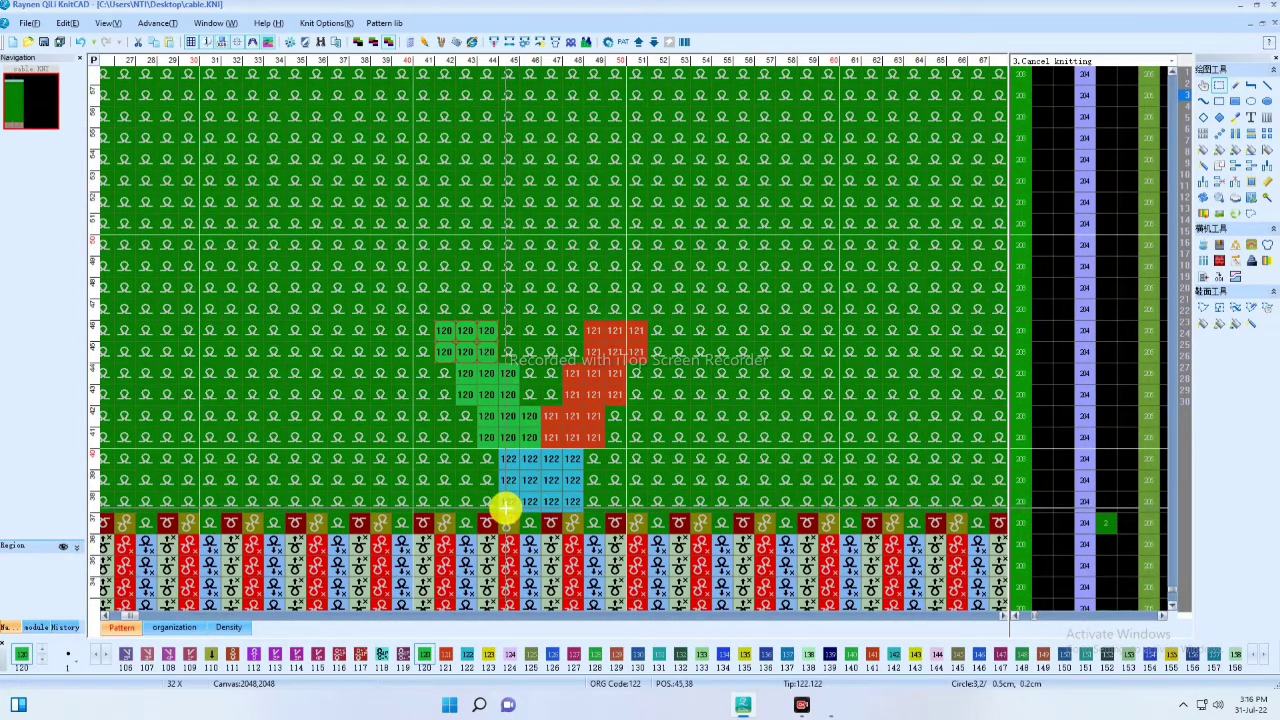
{"action": "left_click_drag", "start_coordinate": [506, 508], "coordinate": [573, 462]}
{"action": "left_click_drag", "start_coordinate": [513, 502], "coordinate": [617, 310]}
Copy the whole 120 diagonal 10 columns to the right and the whole 121 diagonal 10 columns to the left
{"action": "left_click", "coordinate": [491, 369]}
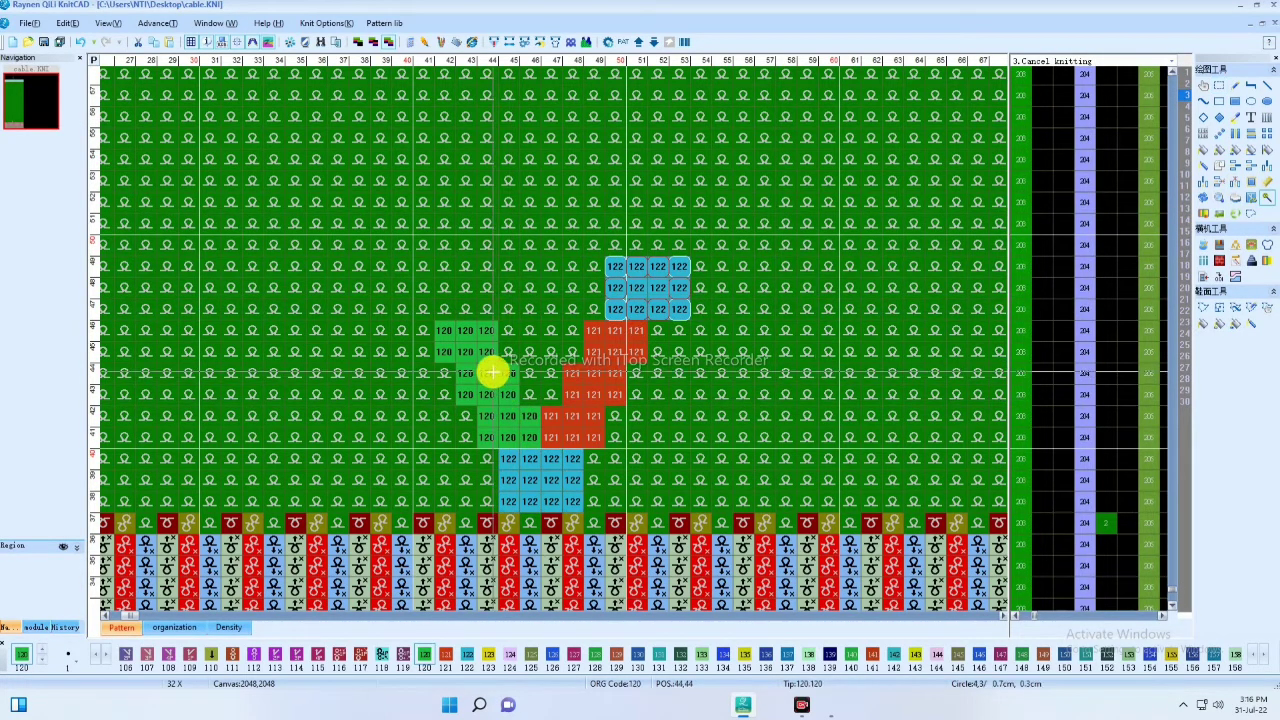
{"action": "left_click_drag", "start_coordinate": [466, 354], "coordinate": [684, 357]}
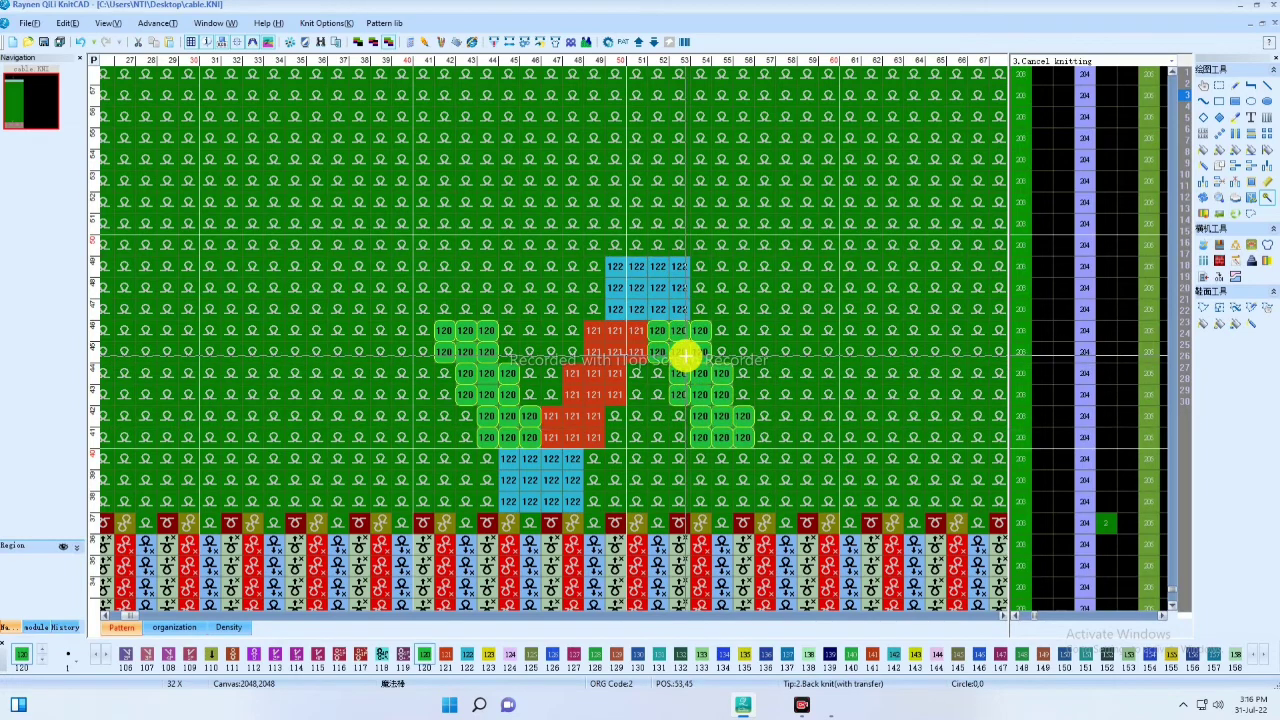
{"action": "left_click", "coordinate": [806, 372]}
{"action": "left_click", "coordinate": [592, 383]}
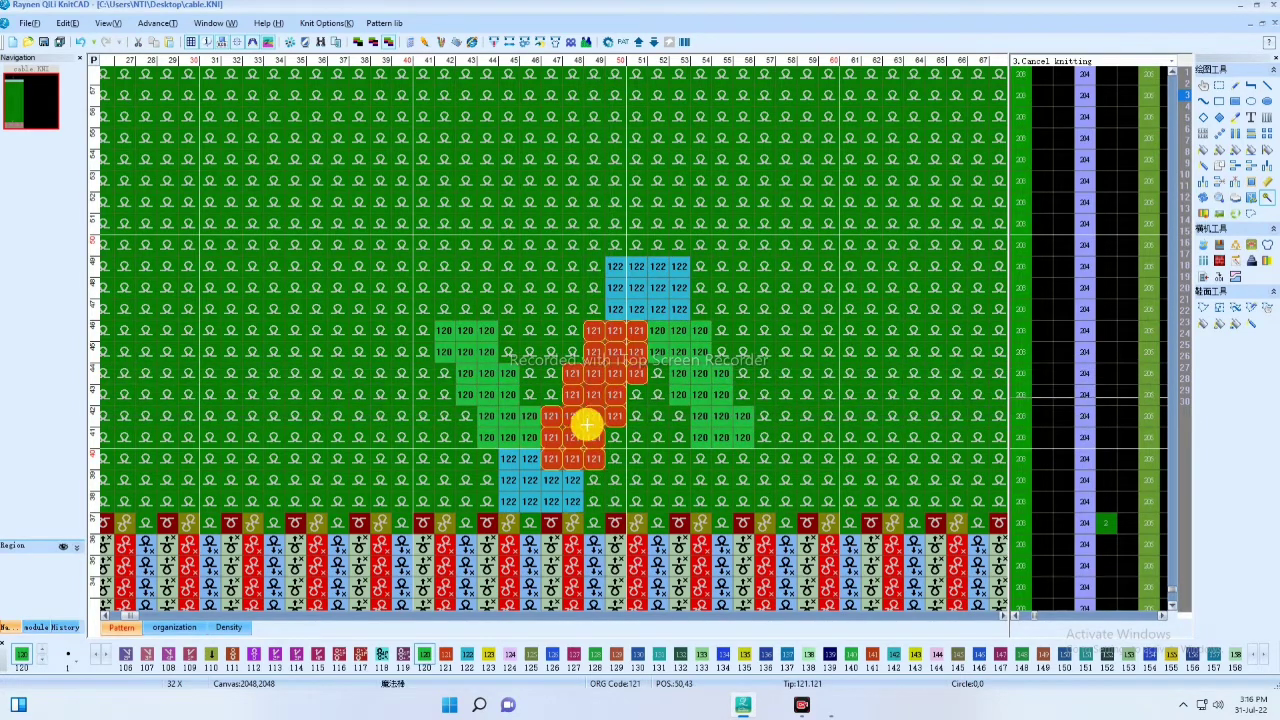
{"action": "left_click_drag", "start_coordinate": [587, 424], "coordinate": [392, 376]}
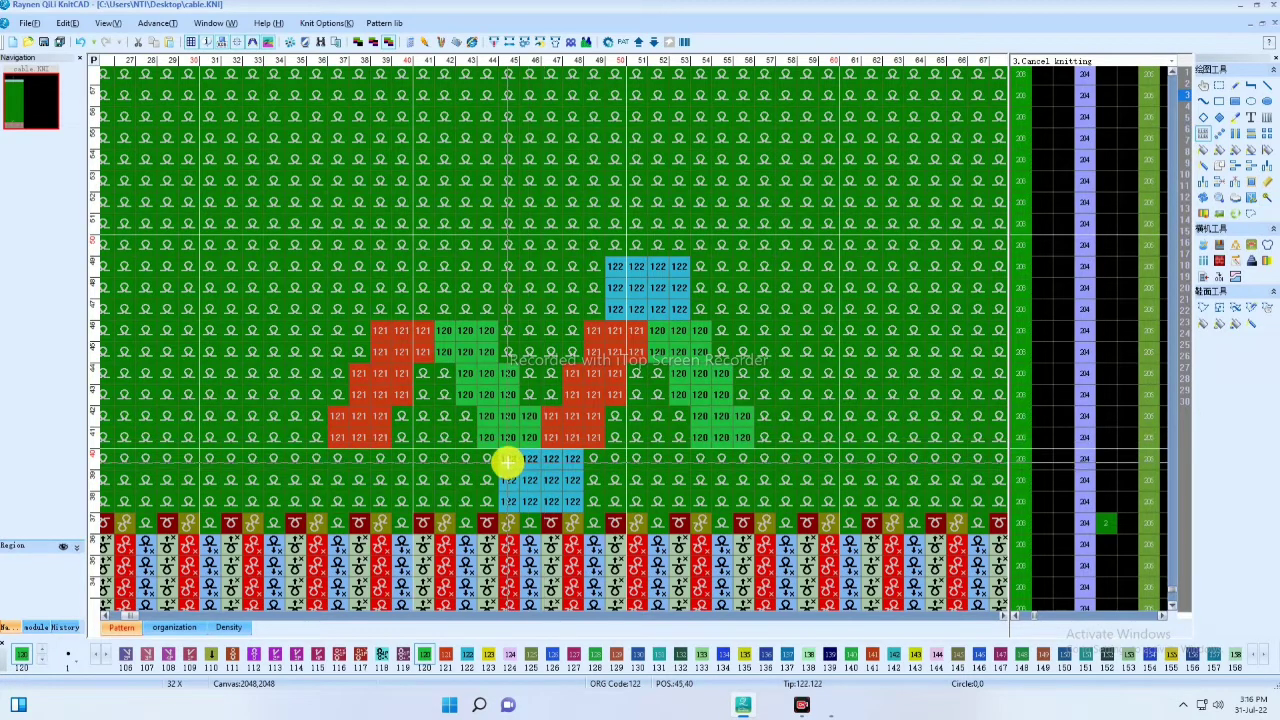
Fill columns 37–38 and columns 55–56 of rows 38–40 with code 1 below the outer diagonals
{"action": "left_click_drag", "start_coordinate": [507, 460], "coordinate": [569, 503]}
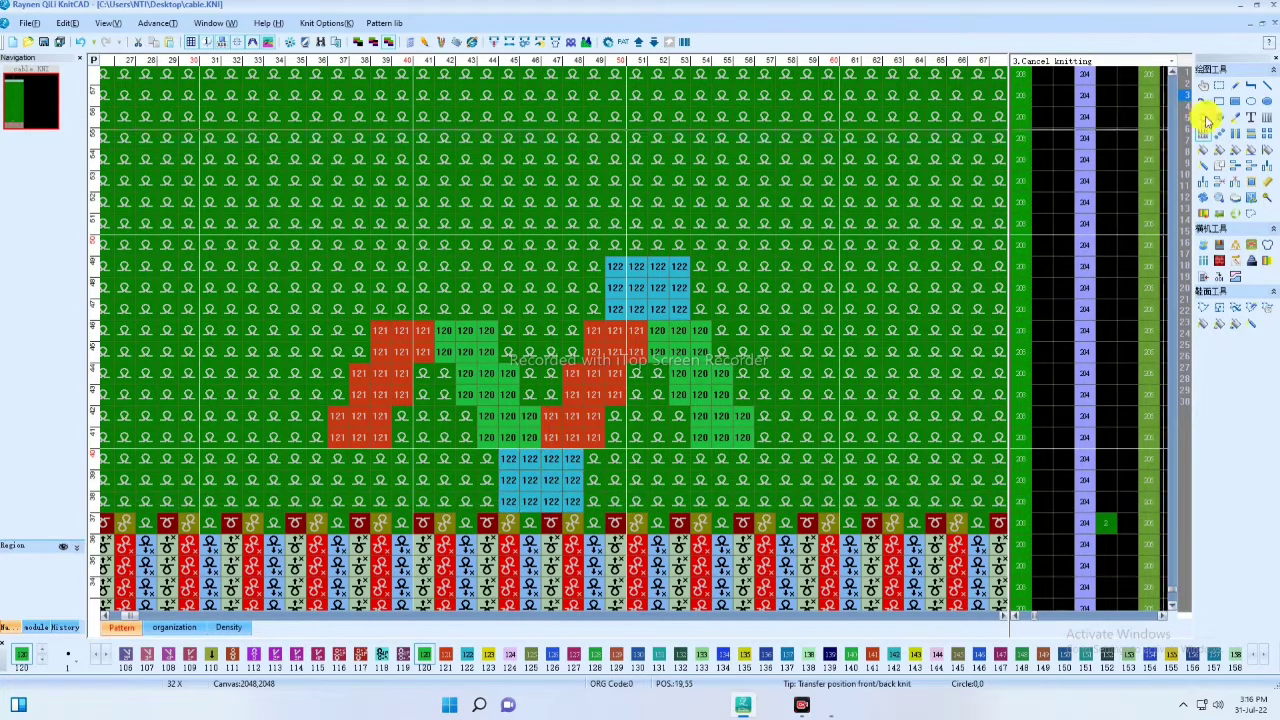
{"action": "left_click", "coordinate": [1235, 103]}
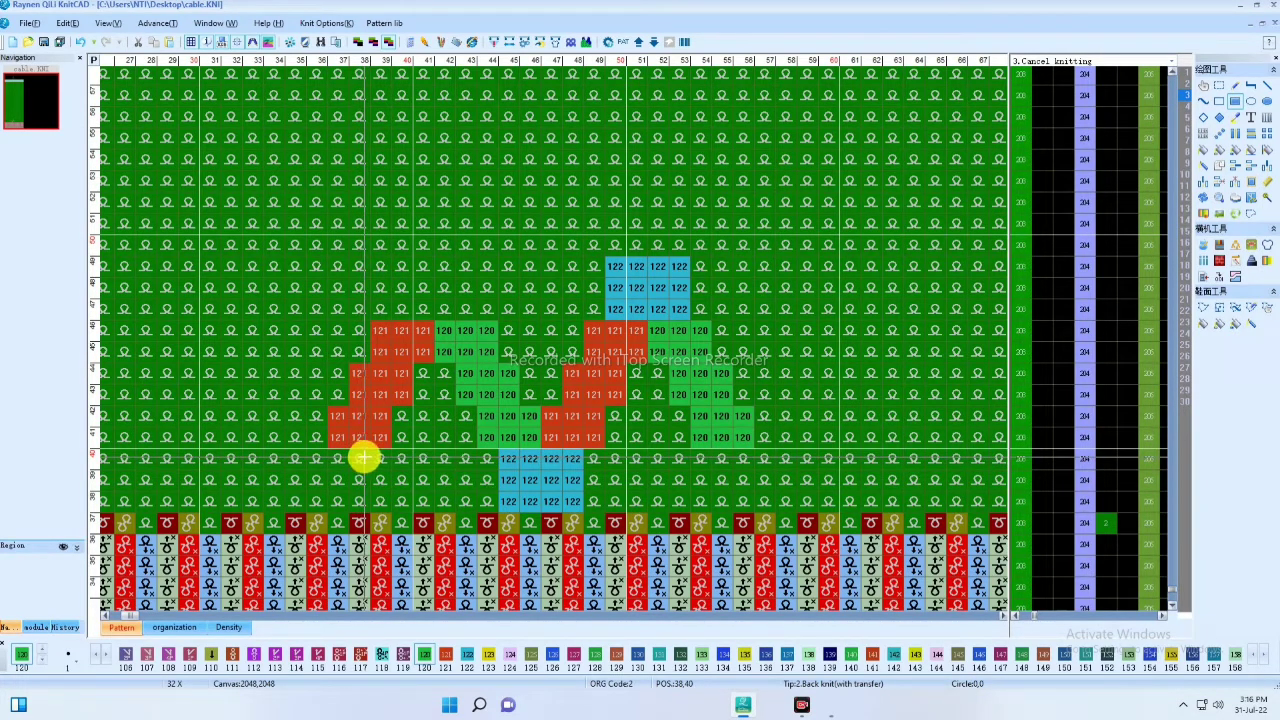
{"action": "left_click_drag", "start_coordinate": [359, 458], "coordinate": [336, 492]}
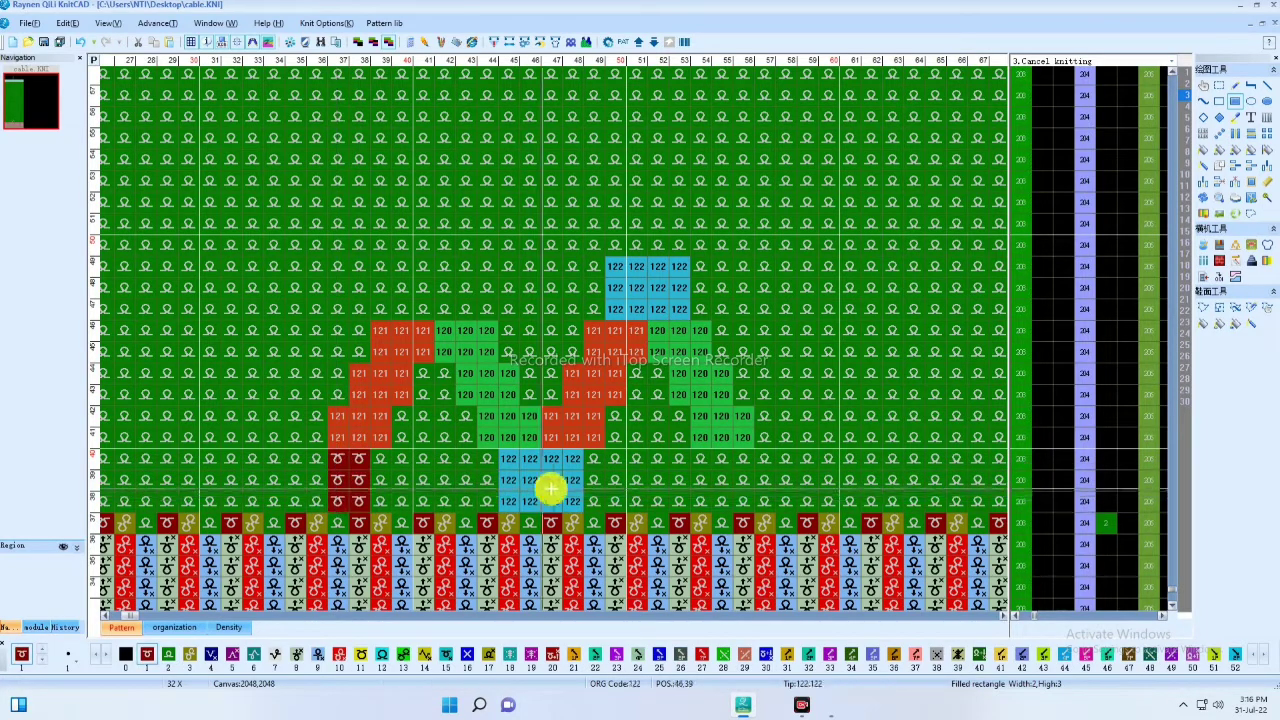
{"action": "left_click_drag", "start_coordinate": [726, 455], "coordinate": [743, 497]}
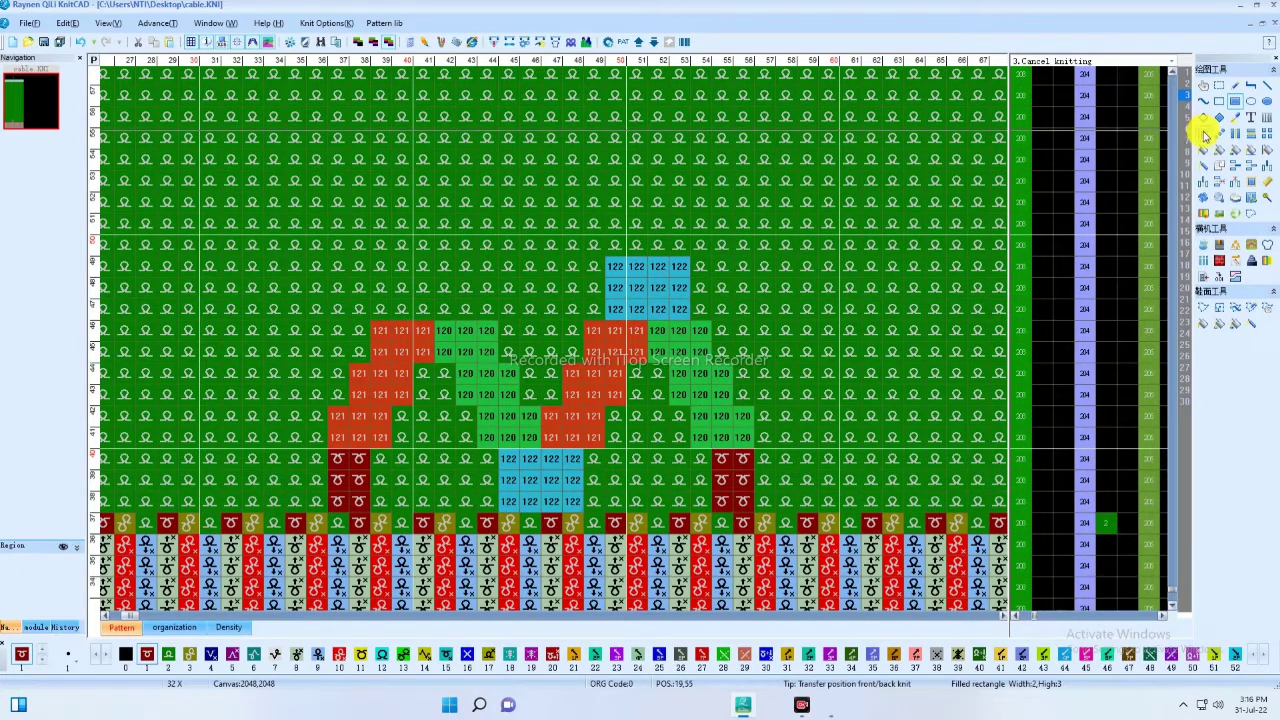
Copy the upper 122 block 10 columns left to columns 40–43, rows 47–49
{"action": "left_click", "coordinate": [1219, 86]}
{"action": "left_click_drag", "start_coordinate": [611, 313], "coordinate": [674, 271]}
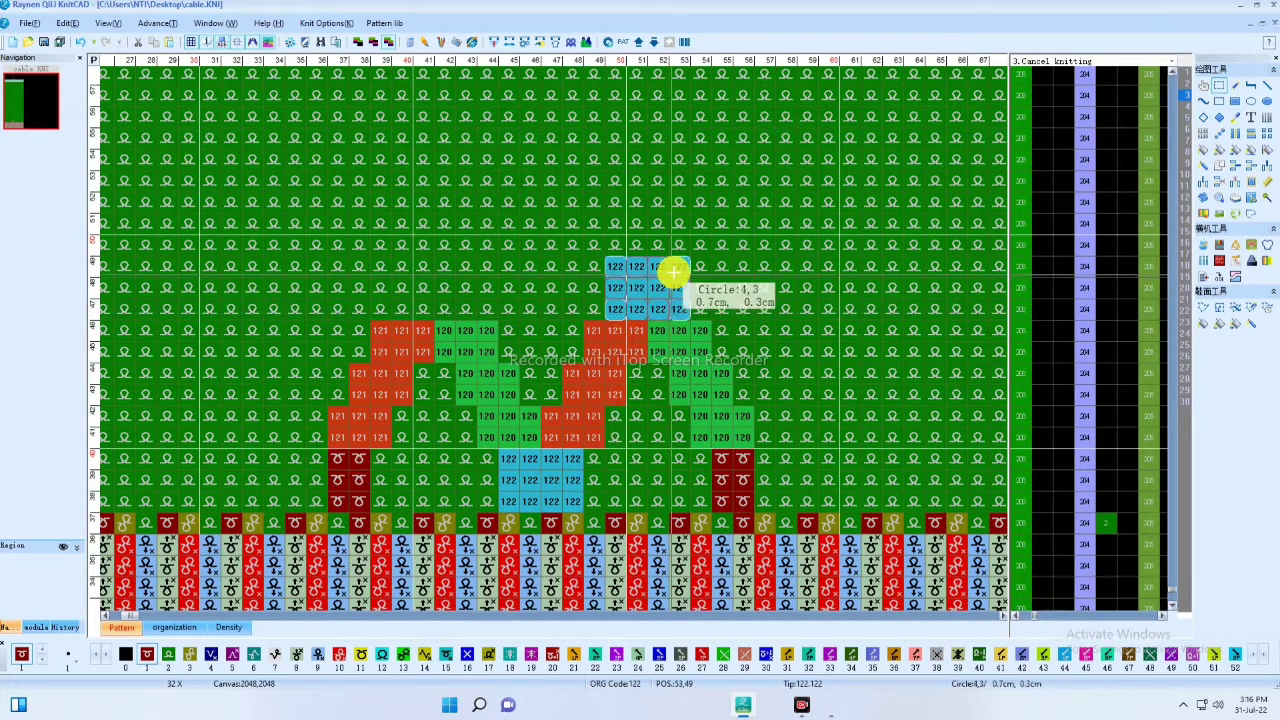
{"action": "left_click_drag", "start_coordinate": [647, 316], "coordinate": [451, 300]}
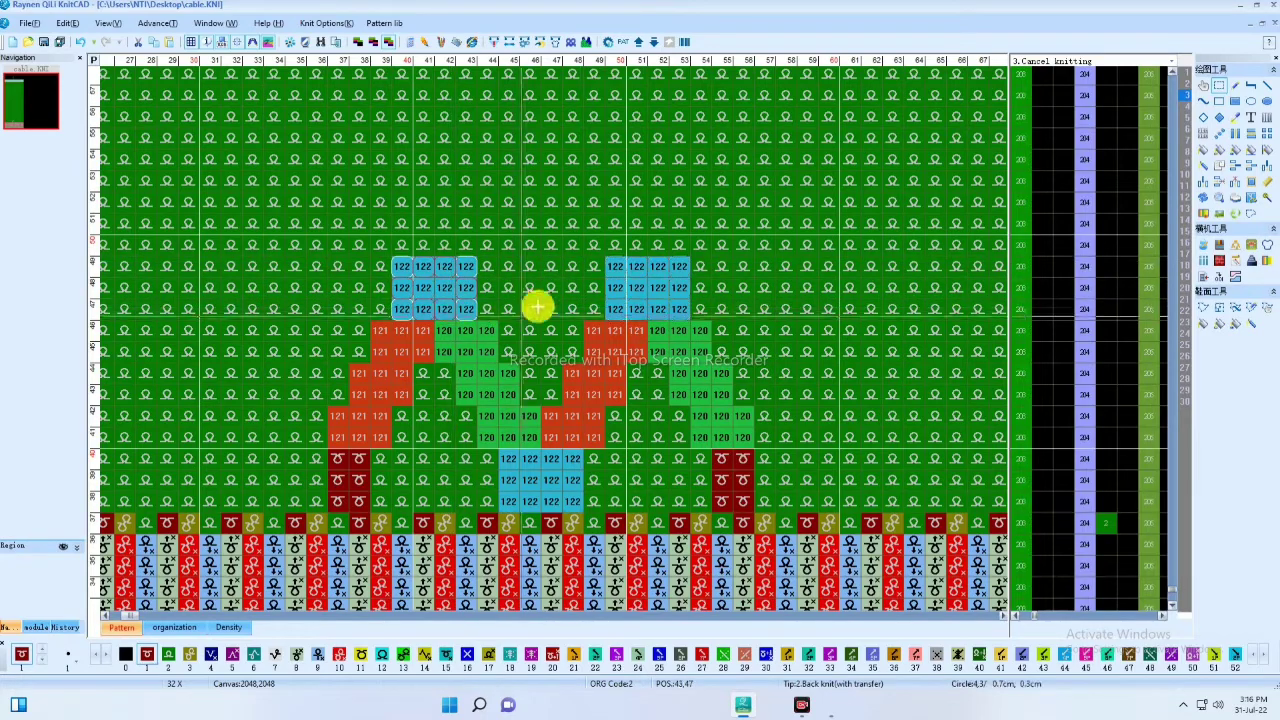
Copy the inner 120 and 121 diagonals up to rows 50–55, with 120 in columns 37–41 and 121 in columns 42–46
{"action": "scroll", "coordinate": [528, 343], "scroll_direction": "down", "scroll_amount": 1}
{"action": "middle_click_drag", "start_coordinate": [537, 382], "coordinate": [500, 384]}
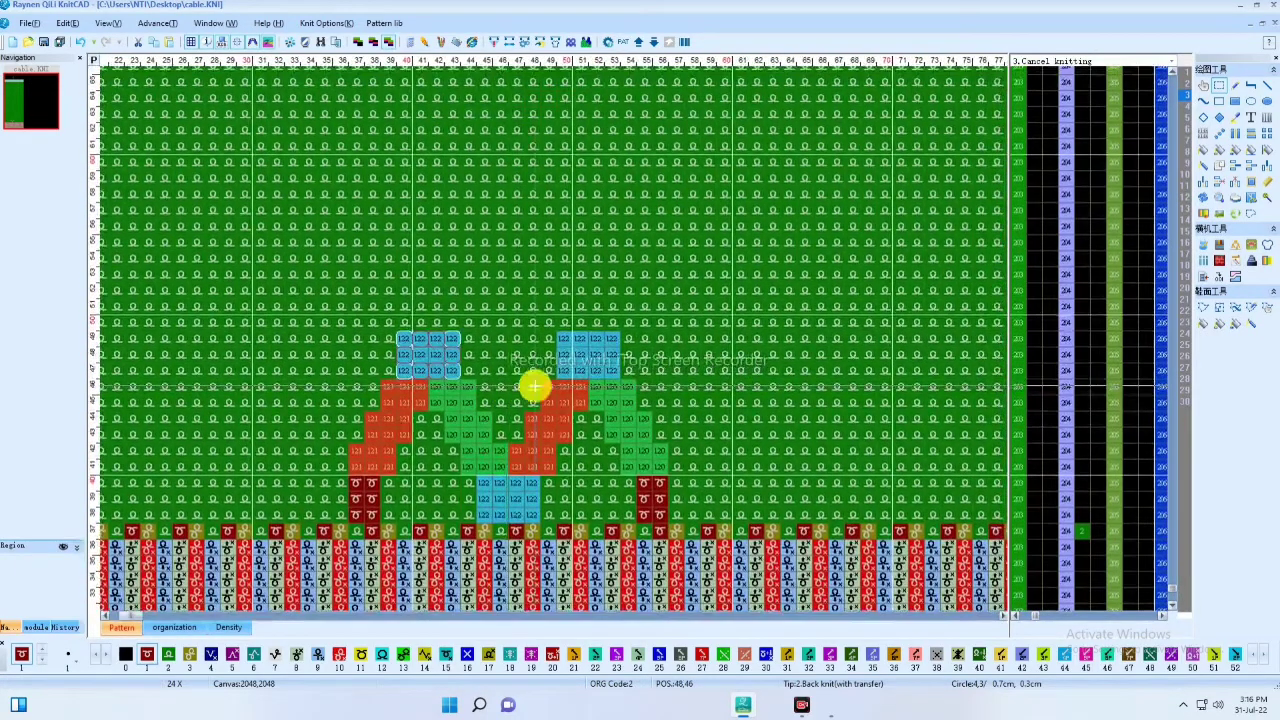
{"action": "left_click", "coordinate": [1235, 100]}
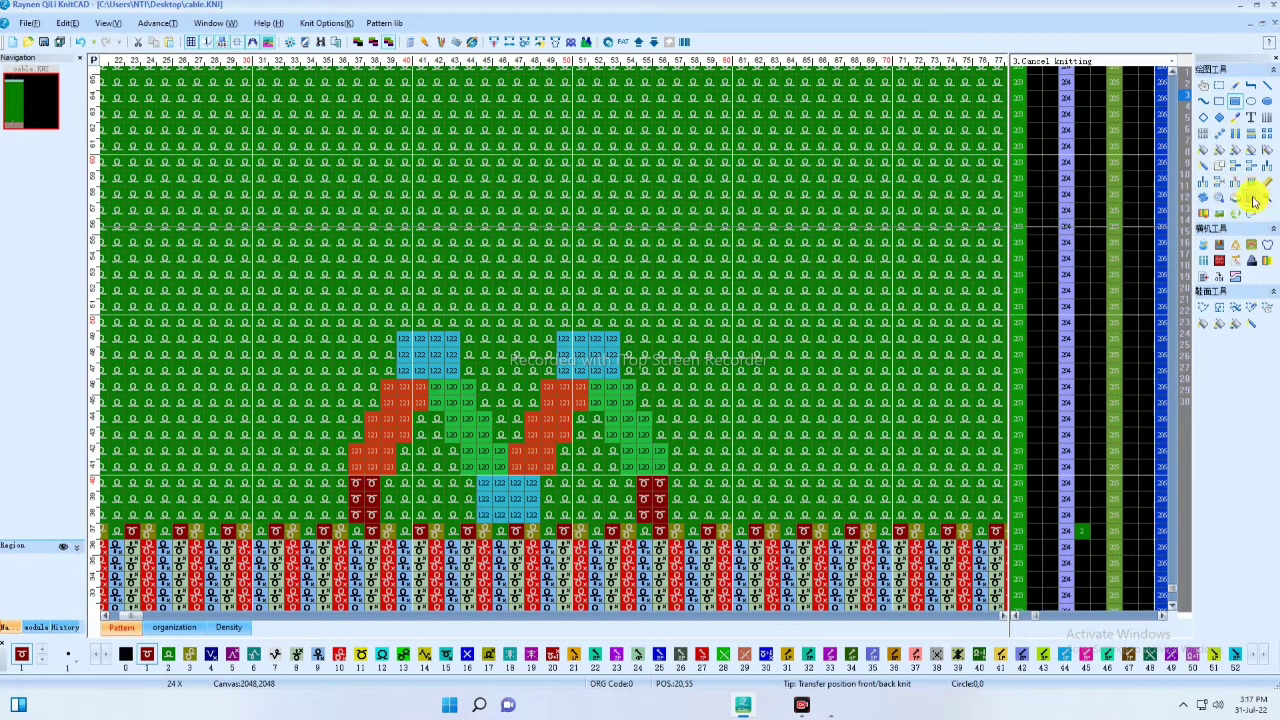
{"action": "left_click", "coordinate": [1265, 196]}
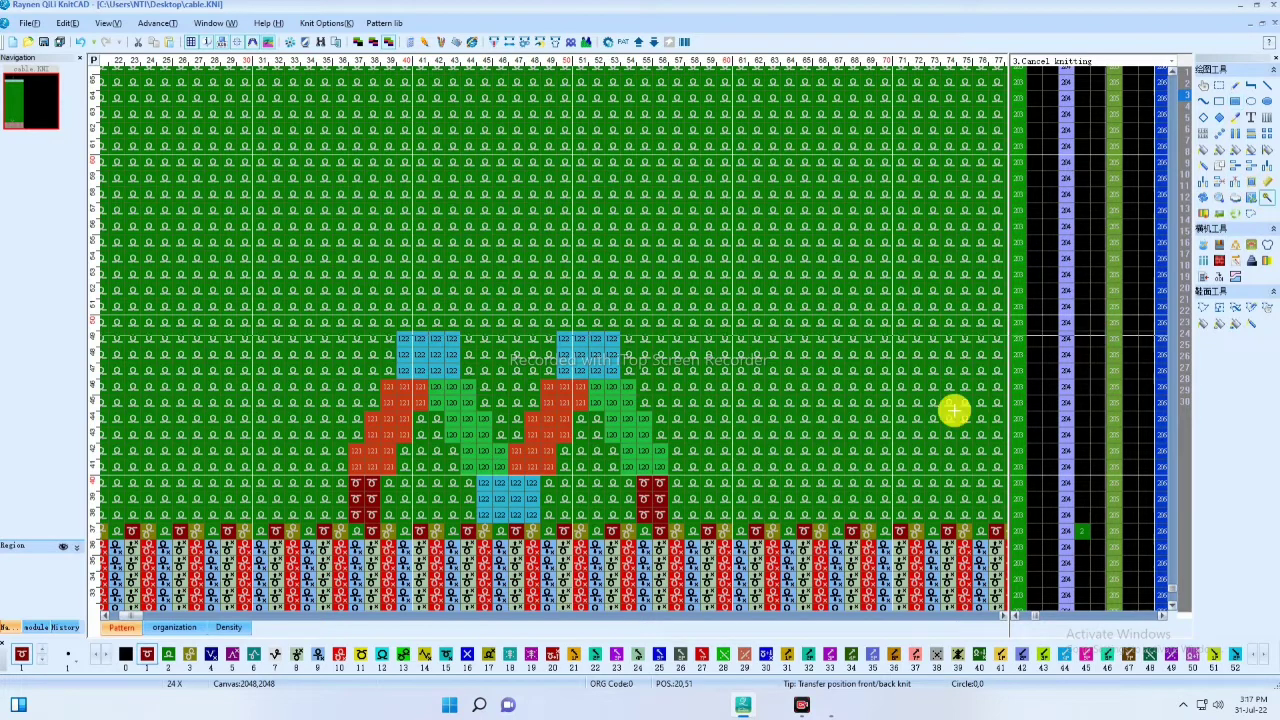
{"action": "left_click", "coordinate": [479, 449]}
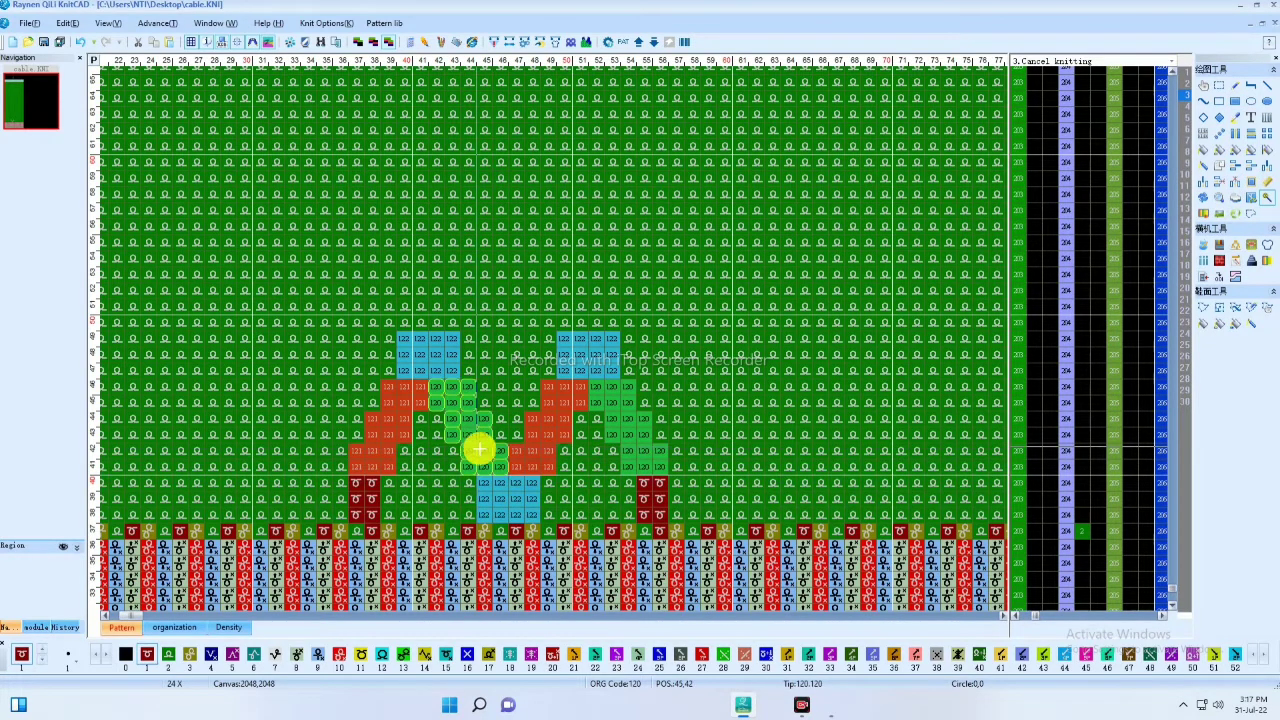
{"action": "left_click", "coordinate": [534, 452]}
{"action": "left_click_drag", "start_coordinate": [507, 465], "coordinate": [426, 315]}
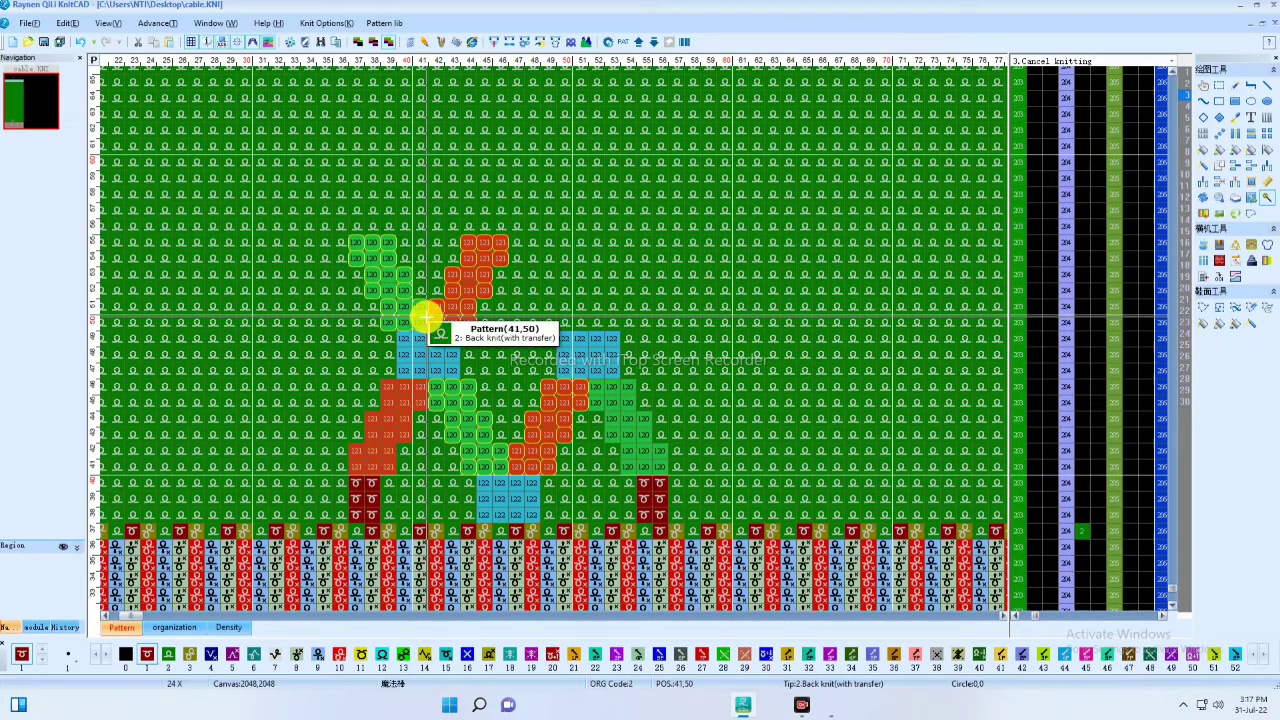
{"action": "left_click", "coordinate": [426, 316]}
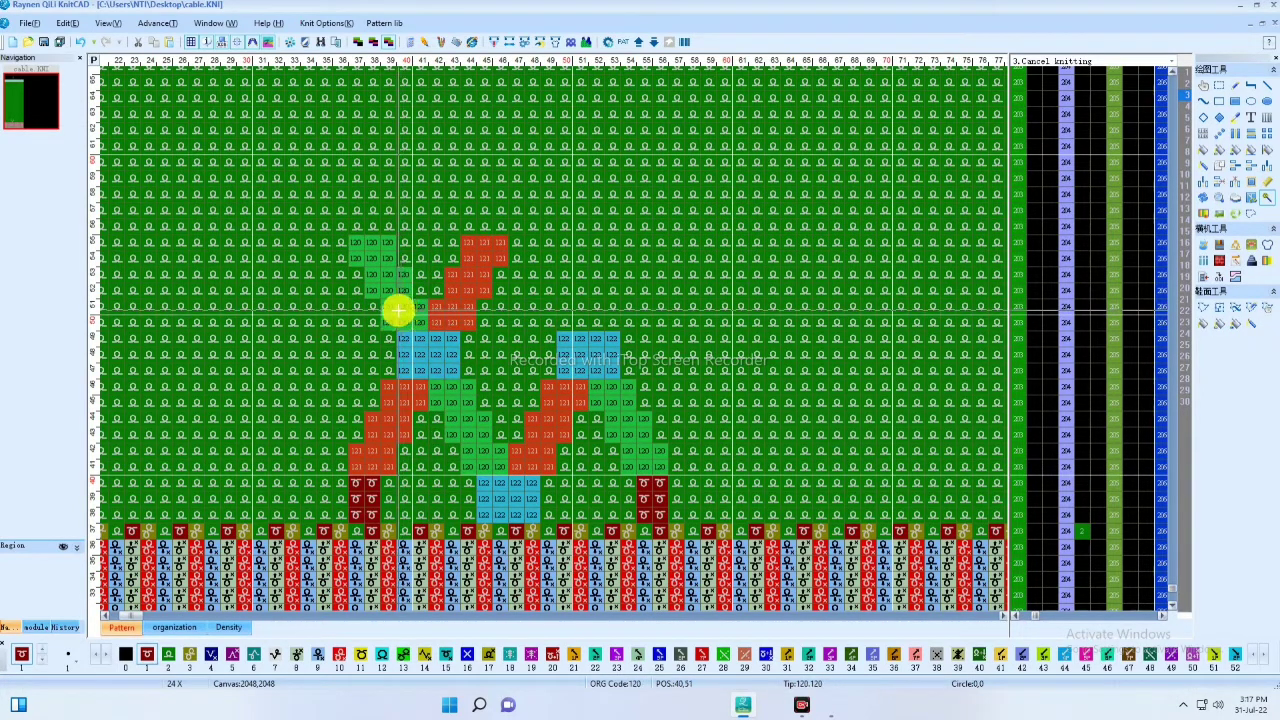
Copy the new 120 and 121 diagonals of rows 50–55 ten columns to the right, above the second 122 block
{"action": "left_click", "coordinate": [398, 311]}
{"action": "left_click", "coordinate": [449, 314]}
{"action": "left_click_drag", "start_coordinate": [417, 320], "coordinate": [583, 318]}
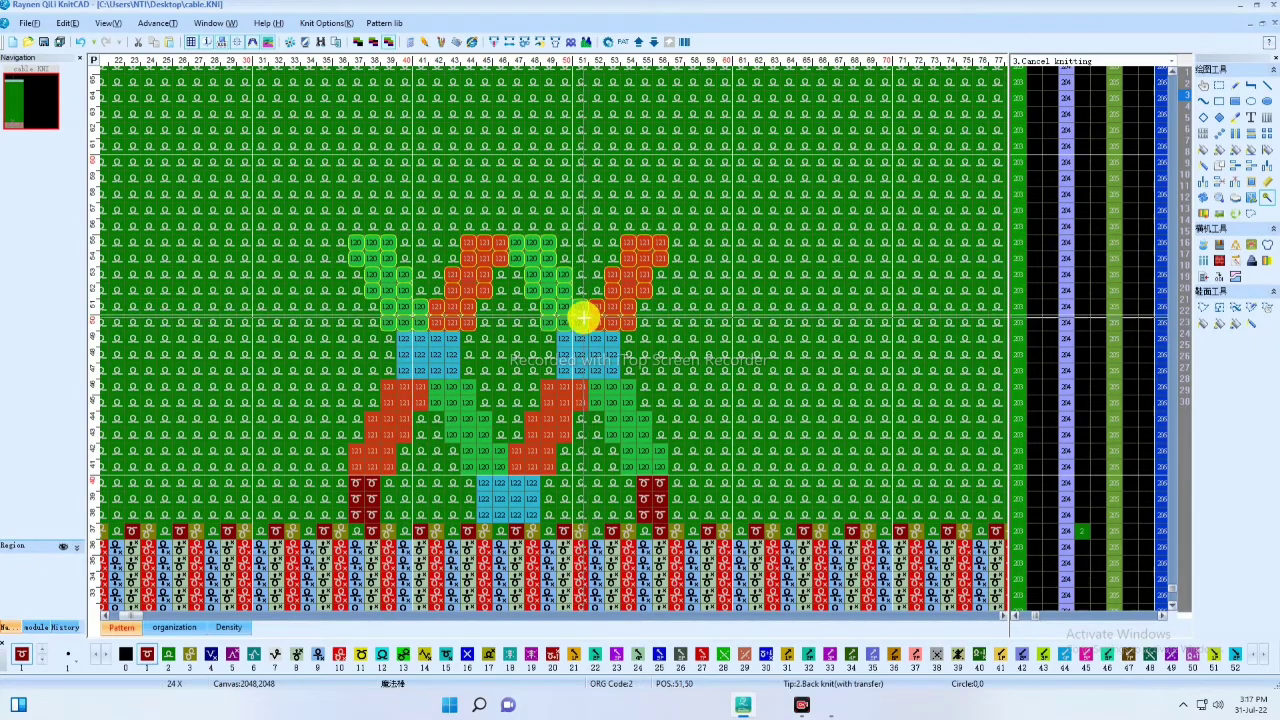
{"action": "left_click", "coordinate": [583, 318]}
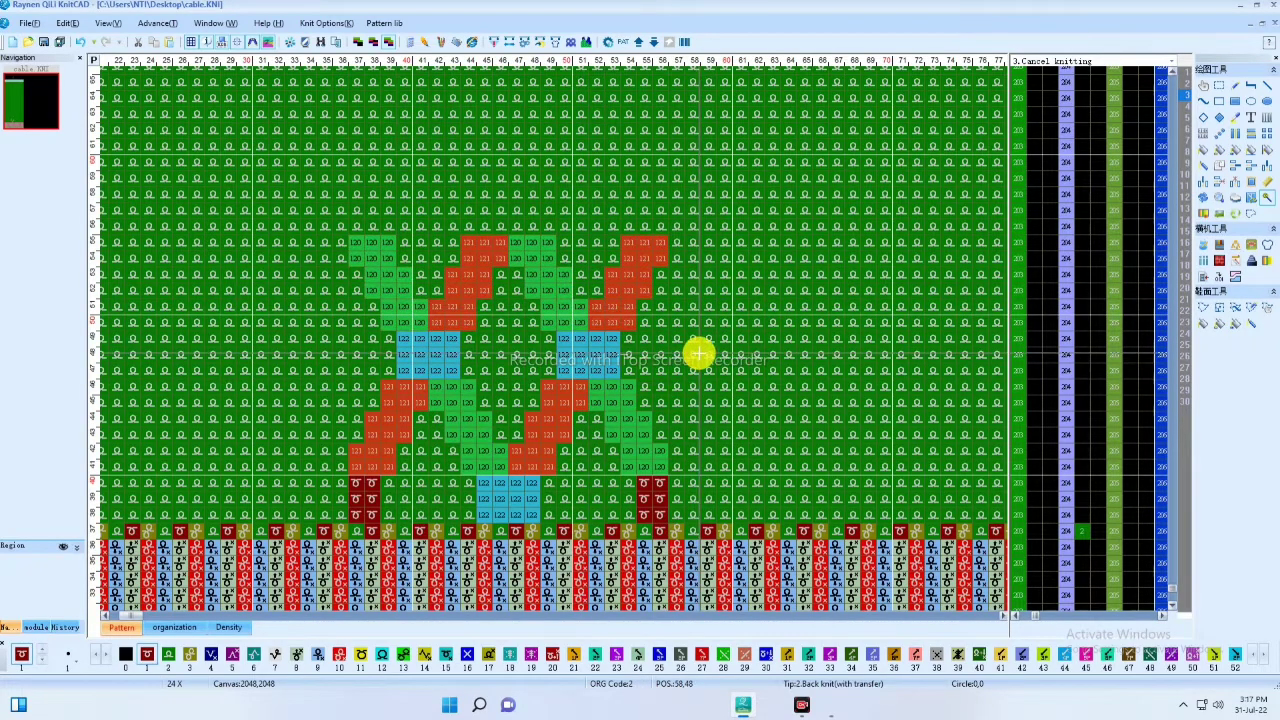
Copy all 120, 121 and 122 modules of rows 38–55 eighteen rows up to start a second cable repeat
{"action": "middle_click_drag", "start_coordinate": [699, 355], "coordinate": [721, 374]}
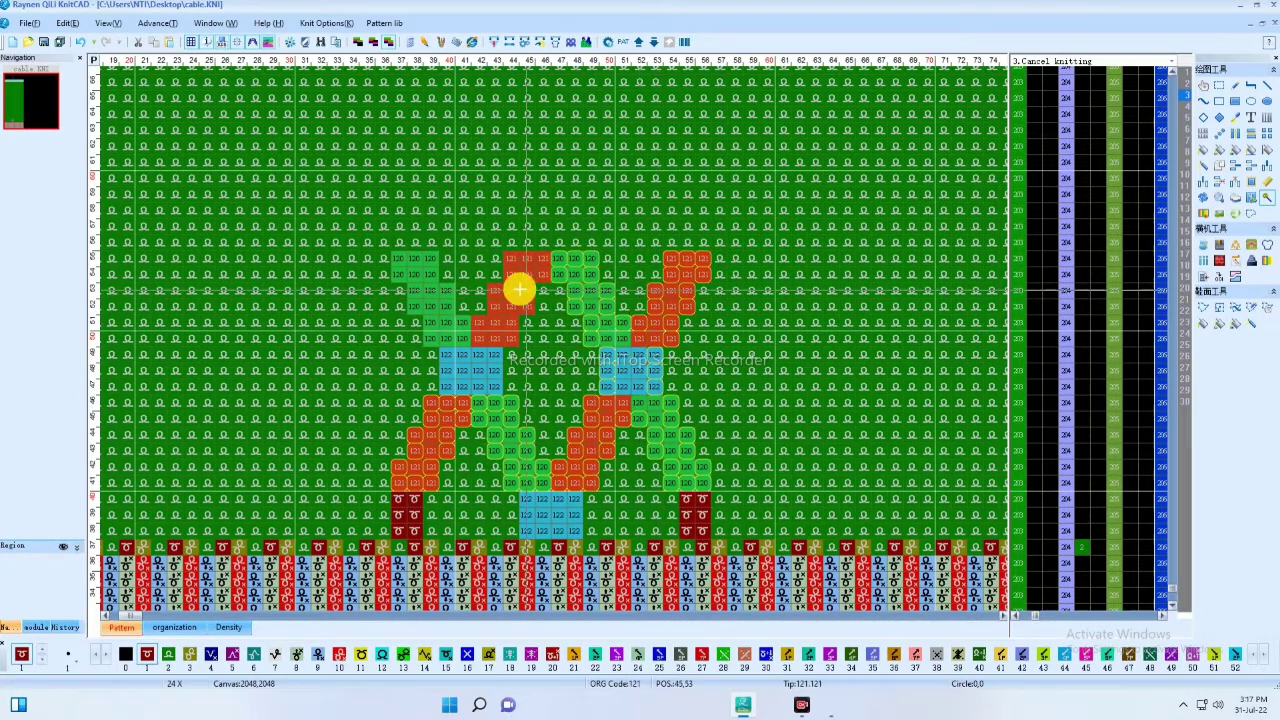
{"action": "left_click_drag", "start_coordinate": [531, 517], "coordinate": [543, 231]}
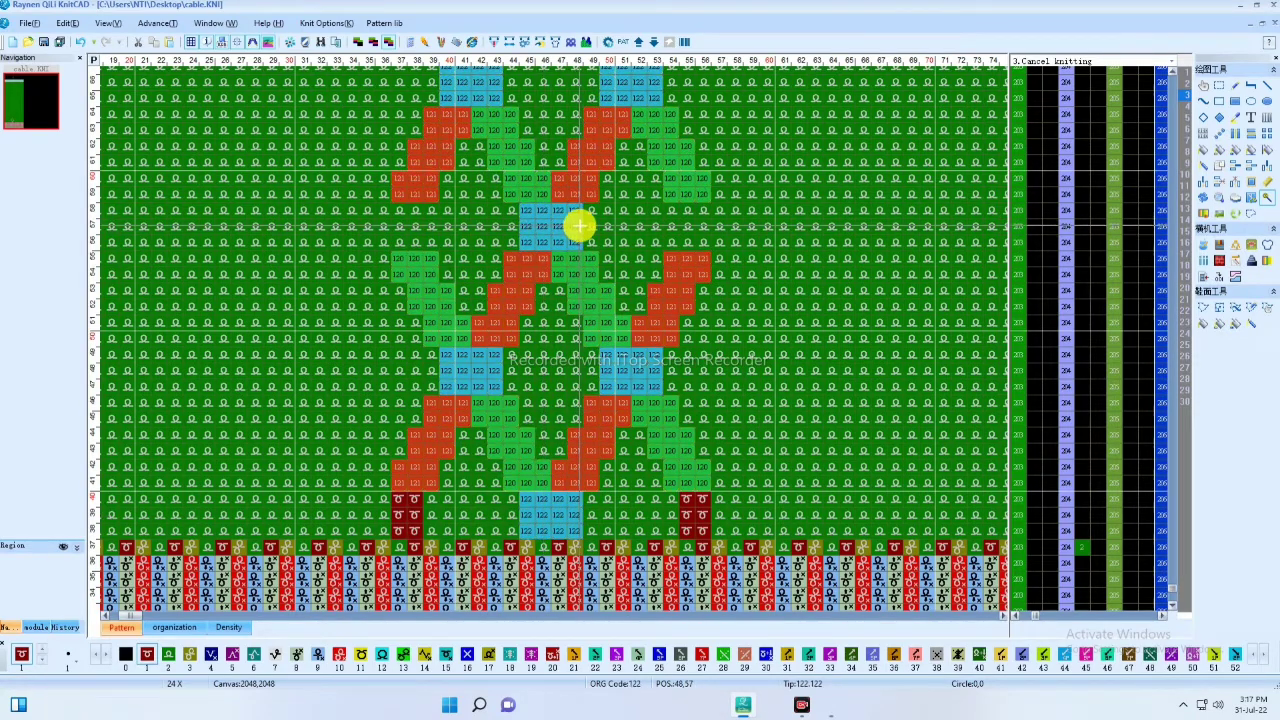
{"action": "scroll", "coordinate": [580, 226], "scroll_direction": "down", "scroll_amount": 1}
{"action": "middle_click_drag", "start_coordinate": [600, 397], "coordinate": [543, 384]}
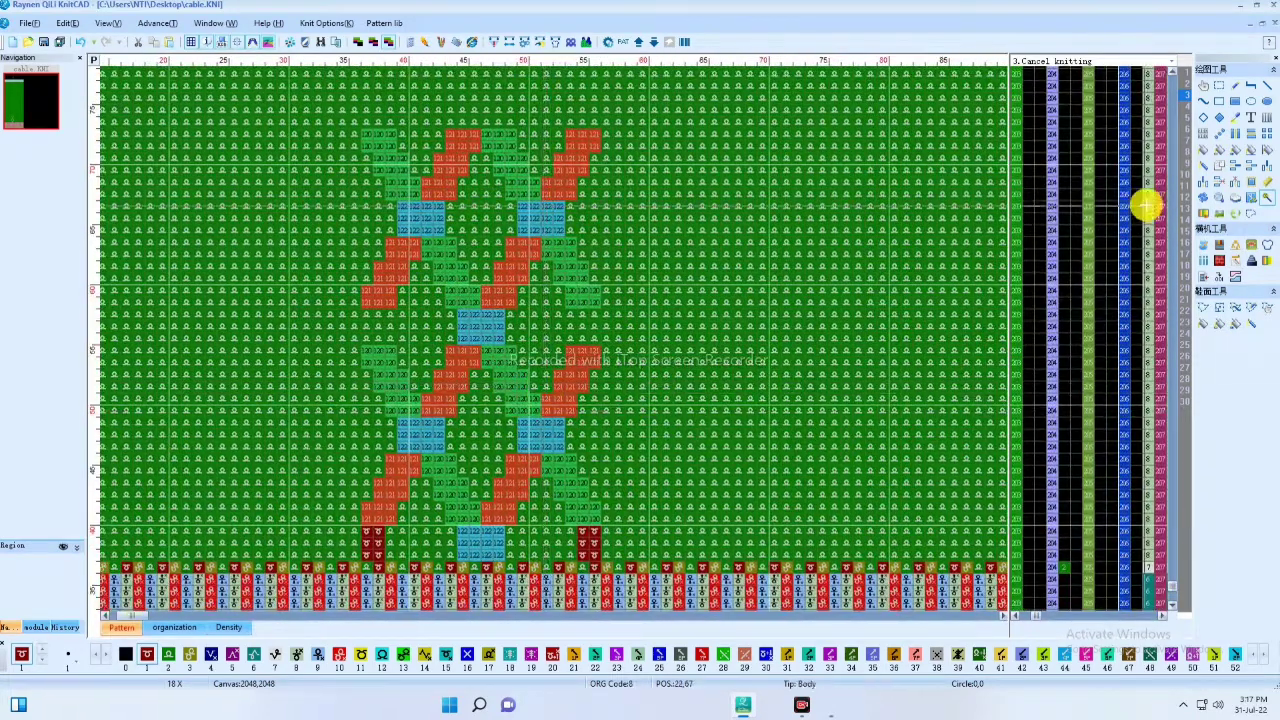
Copy the 122 block to columns 55–58, rows 56–58, at the outer edge of the lattice
{"action": "left_click", "coordinate": [1191, 186]}
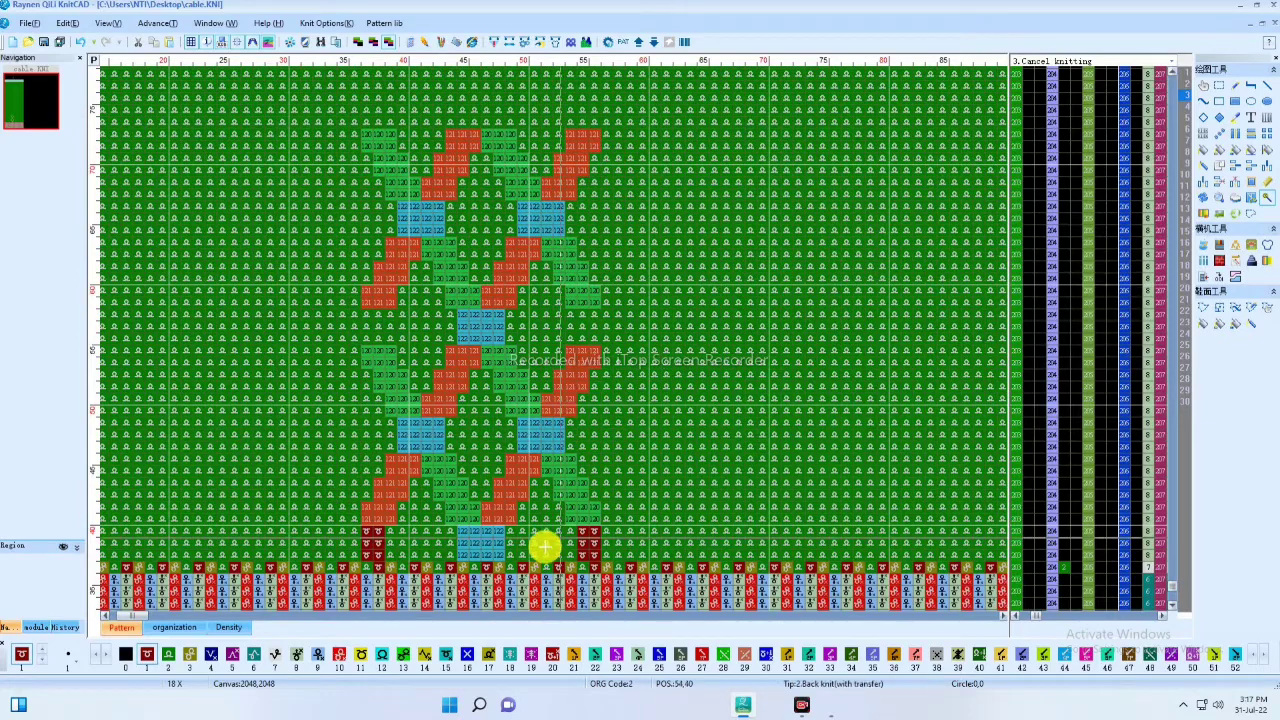
{"action": "left_click", "coordinate": [481, 544]}
{"action": "key", "text": "ctrl+c"}
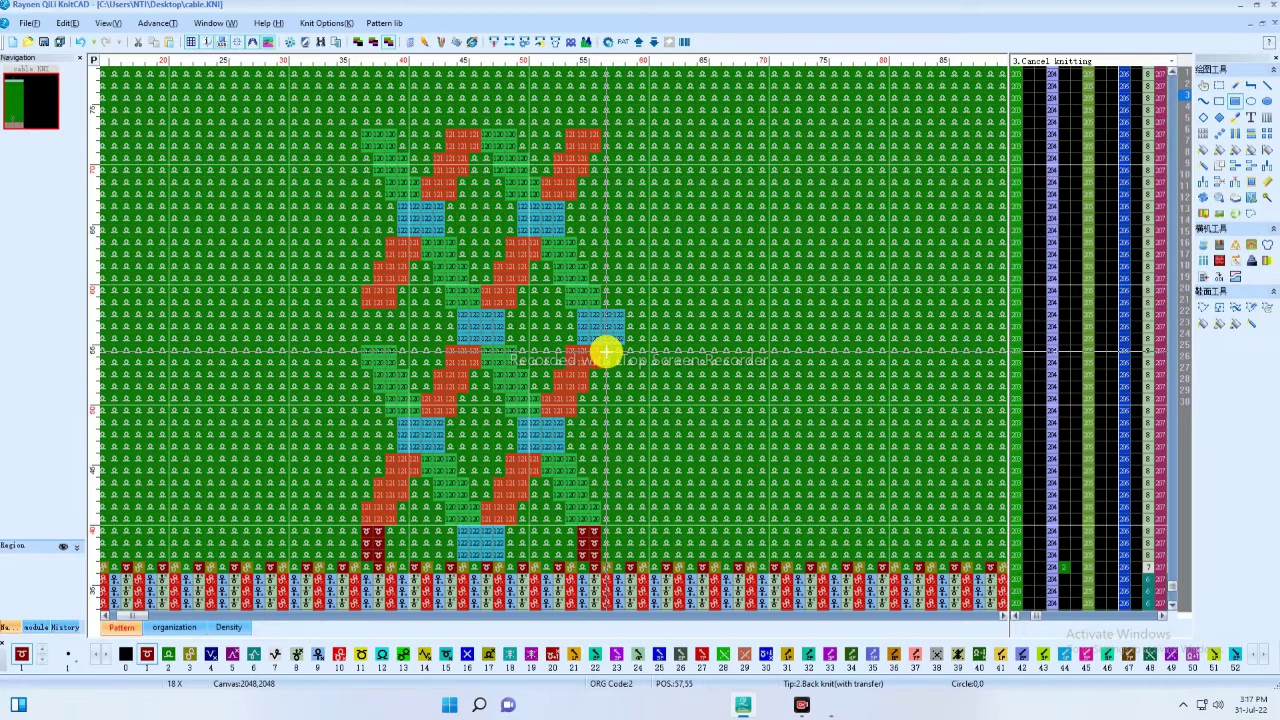
Fill columns 57–58 of rows 38–55 and columns 35–36 of rows 38–58 with code 1 as side strips
{"action": "left_click_drag", "start_coordinate": [606, 352], "coordinate": [617, 550]}
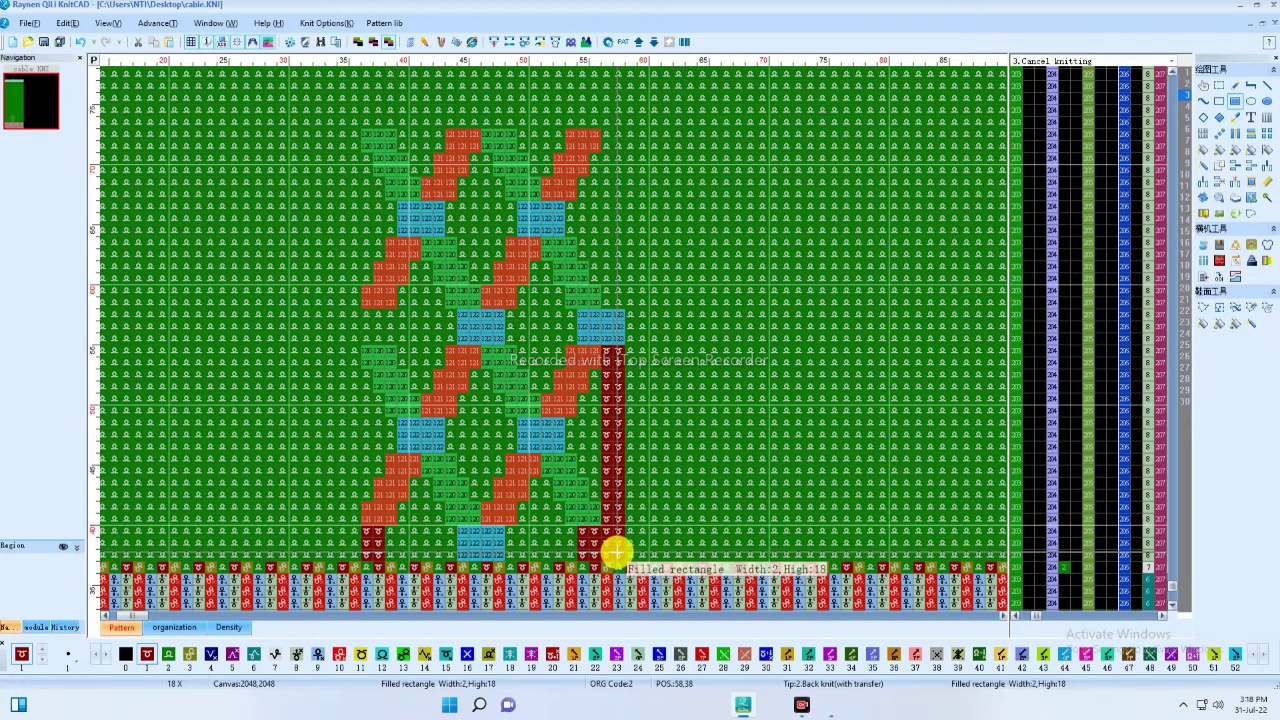
{"action": "left_click_drag", "start_coordinate": [617, 551], "coordinate": [617, 551]}
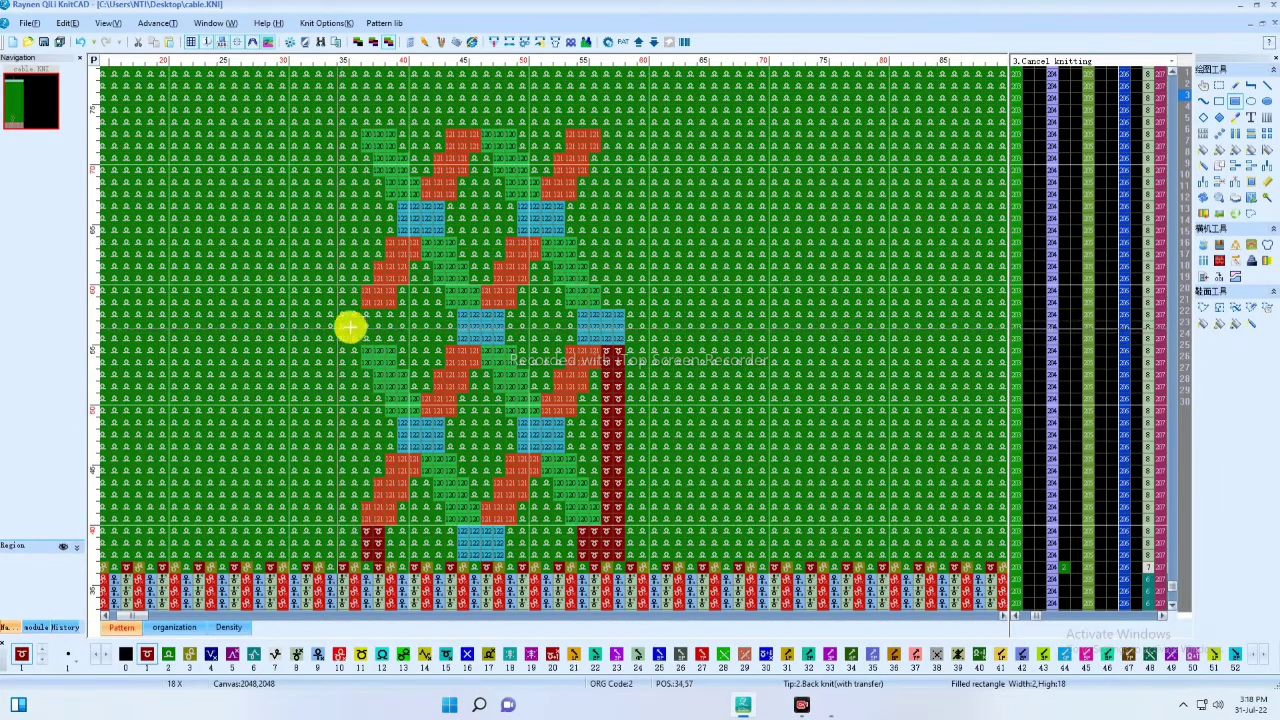
{"action": "left_click_drag", "start_coordinate": [344, 316], "coordinate": [349, 548]}
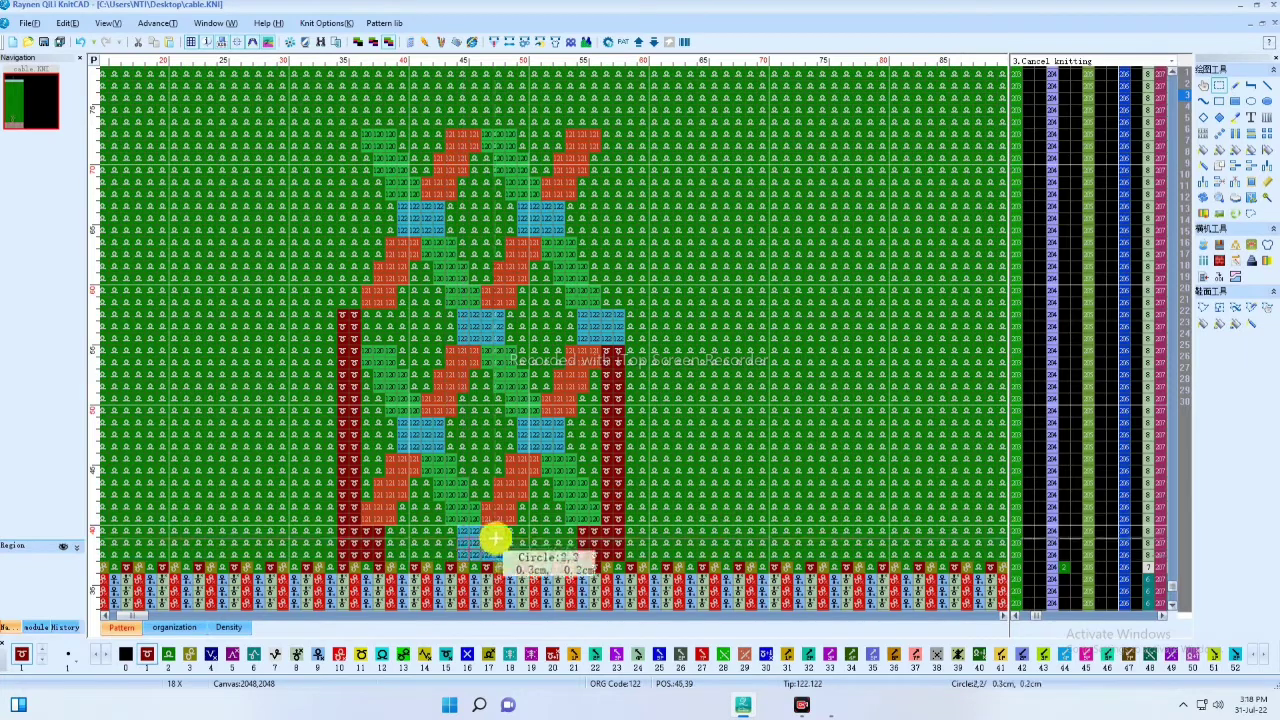
Copy the 122 block to columns 35–38 at rows 56–58 and to columns 35–38 and 55–58 at rows 38–40
{"action": "left_click_drag", "start_coordinate": [486, 543], "coordinate": [366, 326]}
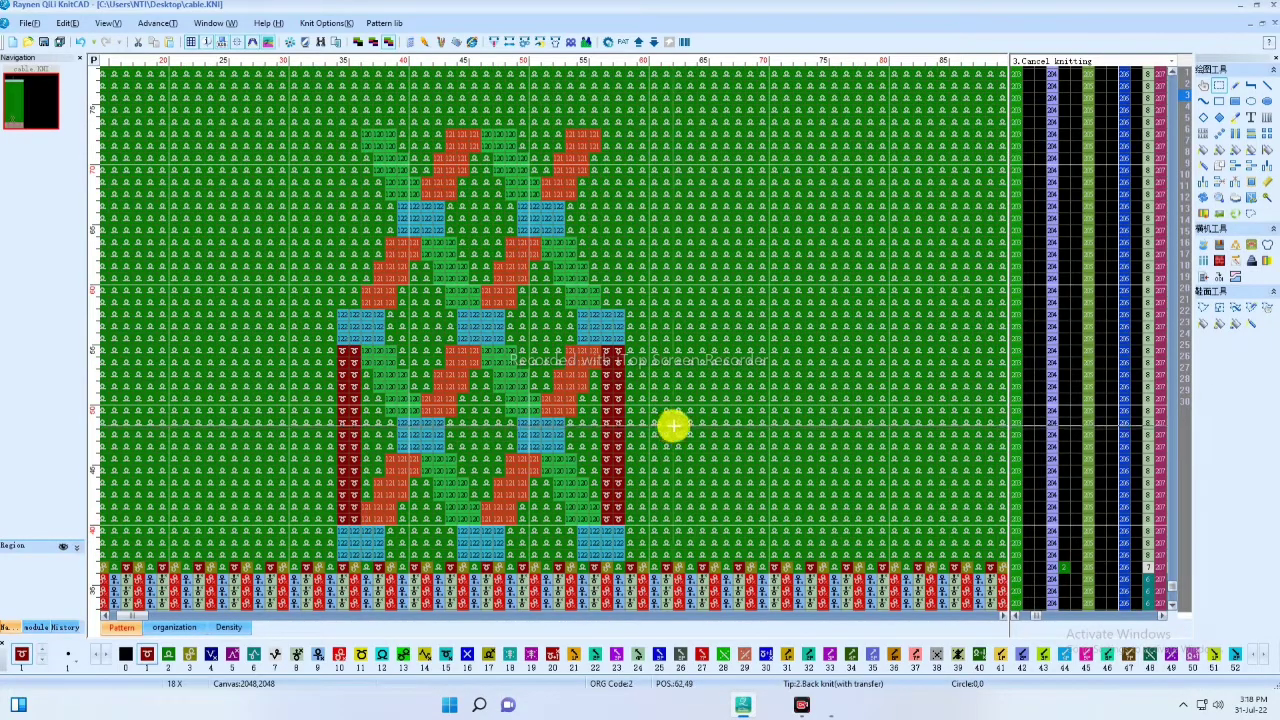
{"action": "middle_click_drag", "start_coordinate": [680, 422], "coordinate": [746, 427]}
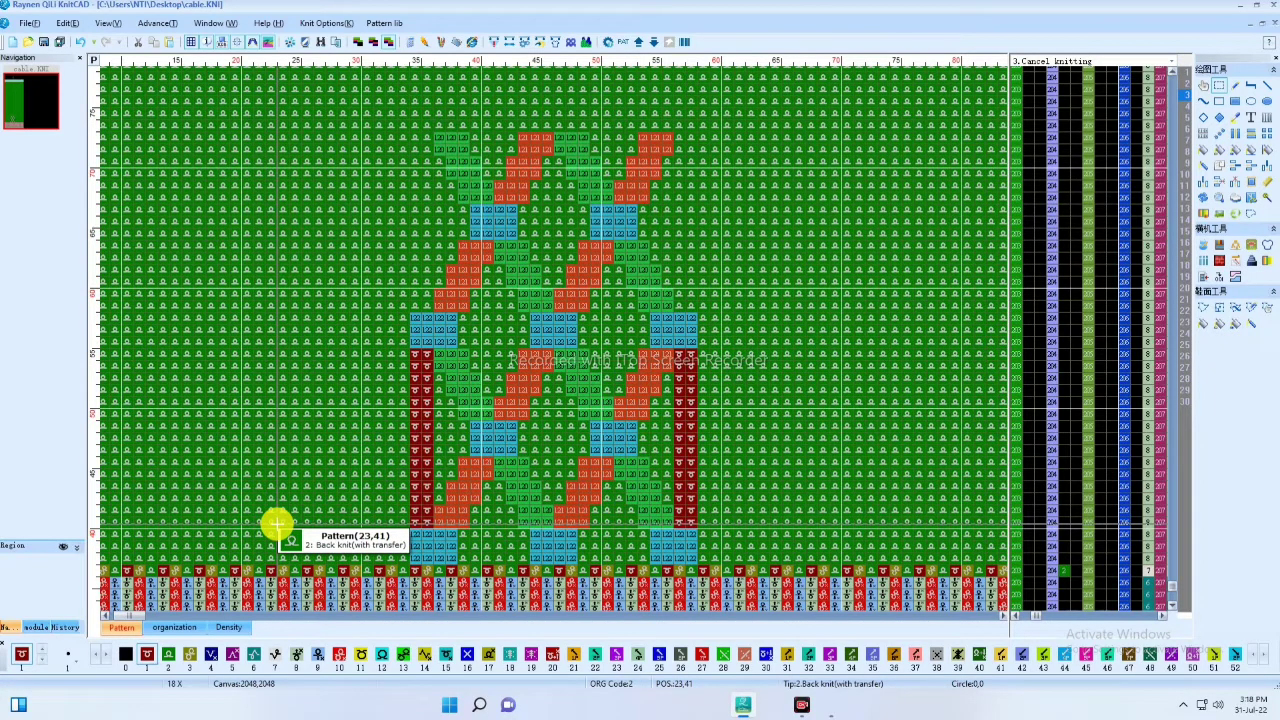
{"action": "middle_click_drag", "start_coordinate": [499, 424], "coordinate": [623, 410]}
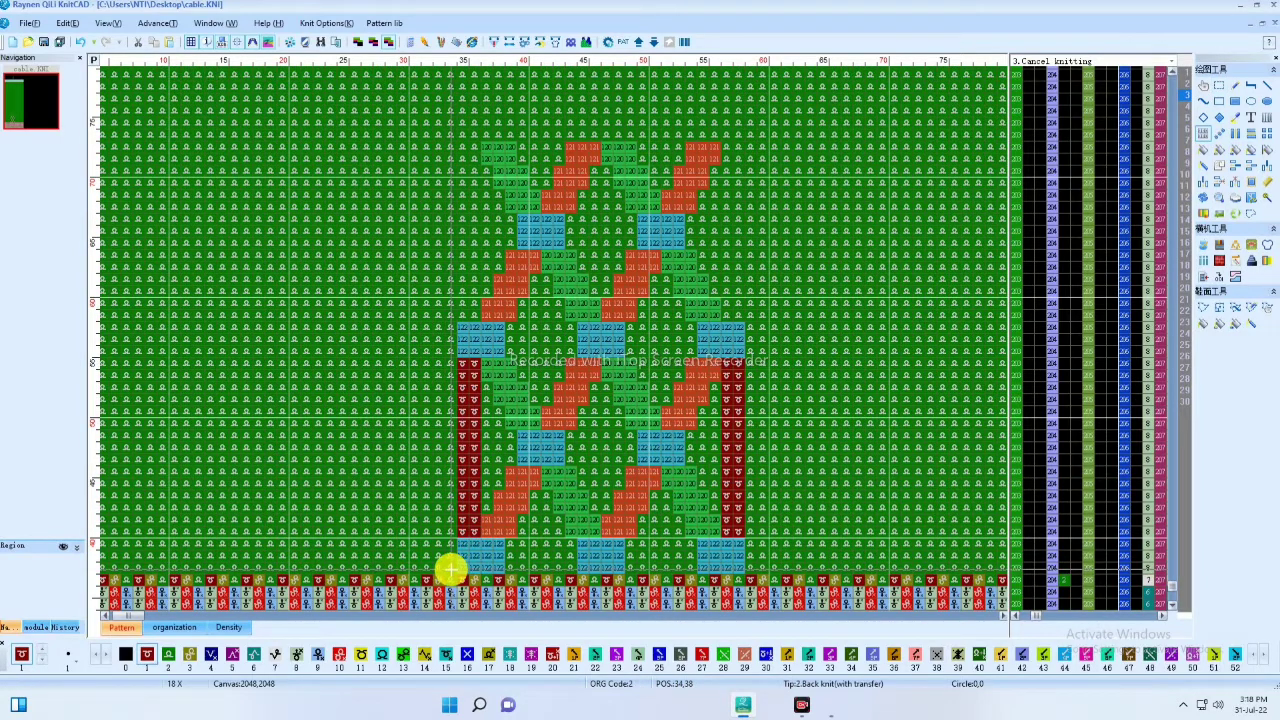
Select the 28 × 18 cable repeat at columns 34–61, rows 38–55, and tile it upward through the fabric with Flat copy
{"action": "mouse_move", "coordinate": [450, 570]}
{"action": "left_mouse_down"}
{"action": "mouse_move", "coordinate": [771, 351]}
{"action": "mouse_move", "coordinate": [778, 366]}
{"action": "left_mouse_up"}
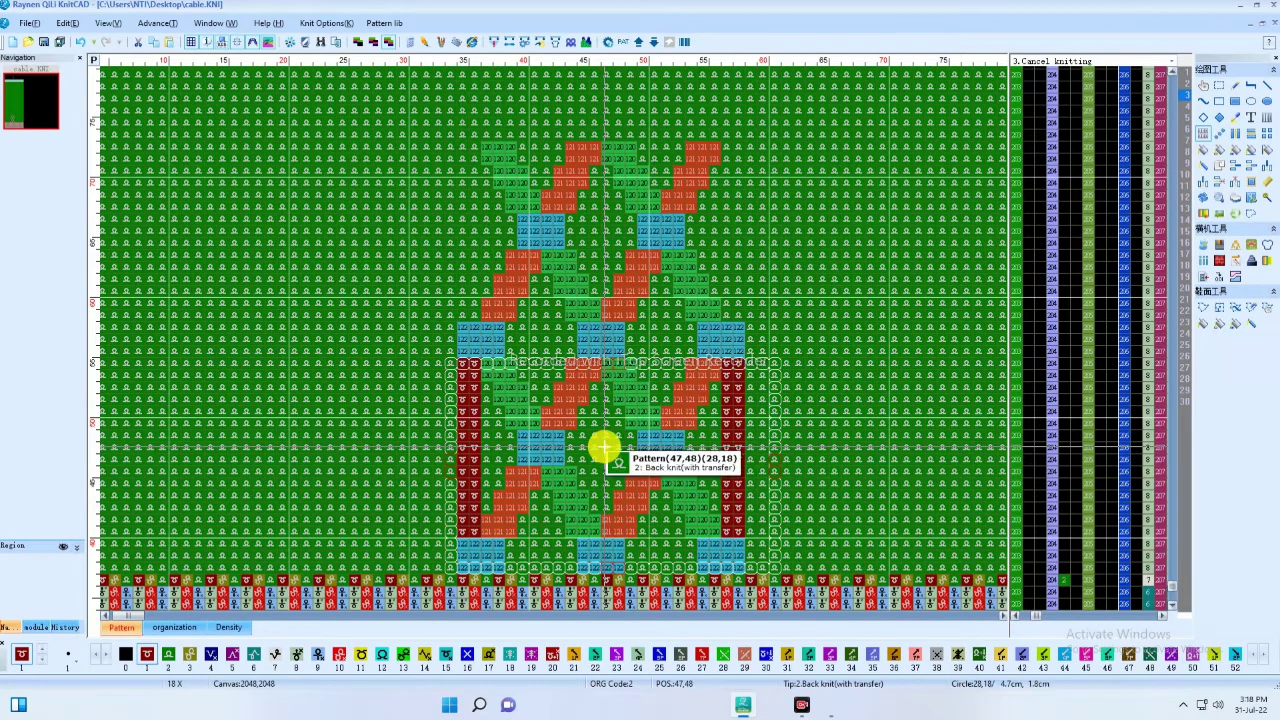
{"action": "left_click_drag", "start_coordinate": [604, 446], "coordinate": [295, 243]}
{"action": "scroll", "coordinate": [621, 143], "scroll_direction": "down", "scroll_amount": 1}
{"action": "scroll", "coordinate": [495, 125], "scroll_direction": "down", "scroll_amount": 3}
{"action": "scroll", "coordinate": [283, 511], "scroll_direction": "up", "scroll_amount": 2}
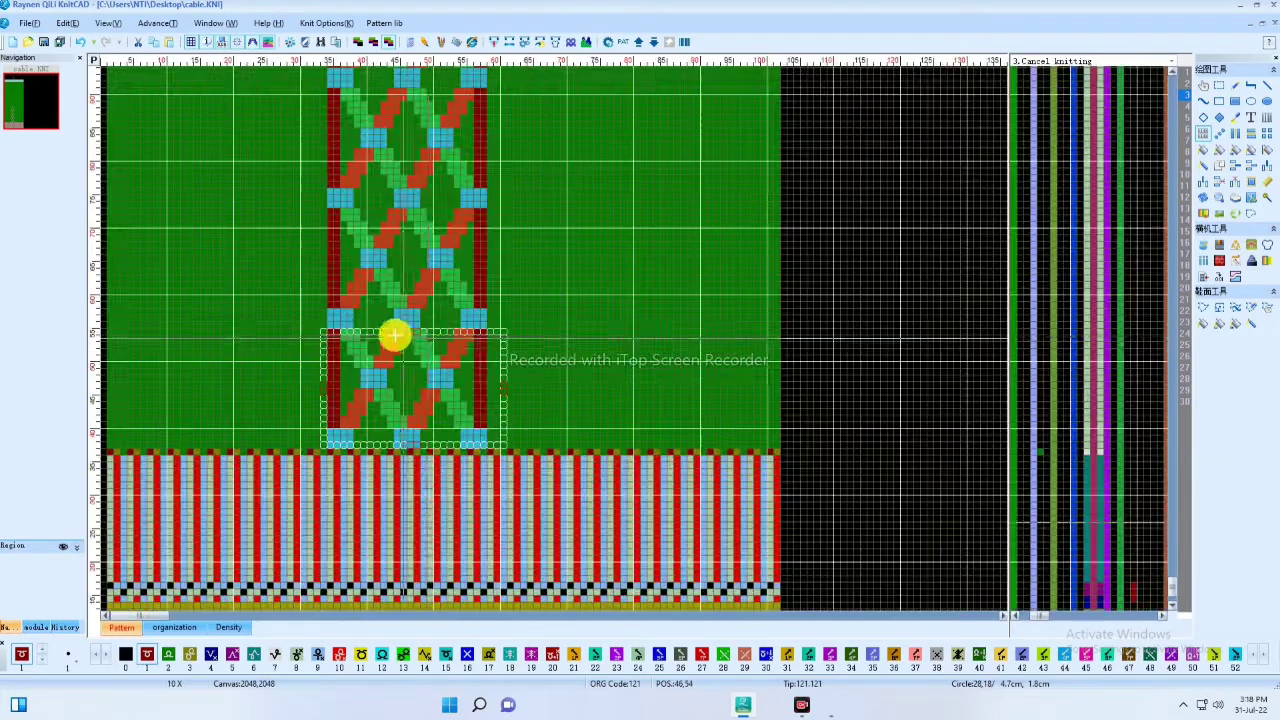
Measure the plain fabric width beside the cable panel and move the whole panel several columns right towards the fabric's centre
{"action": "left_click", "coordinate": [1216, 86]}
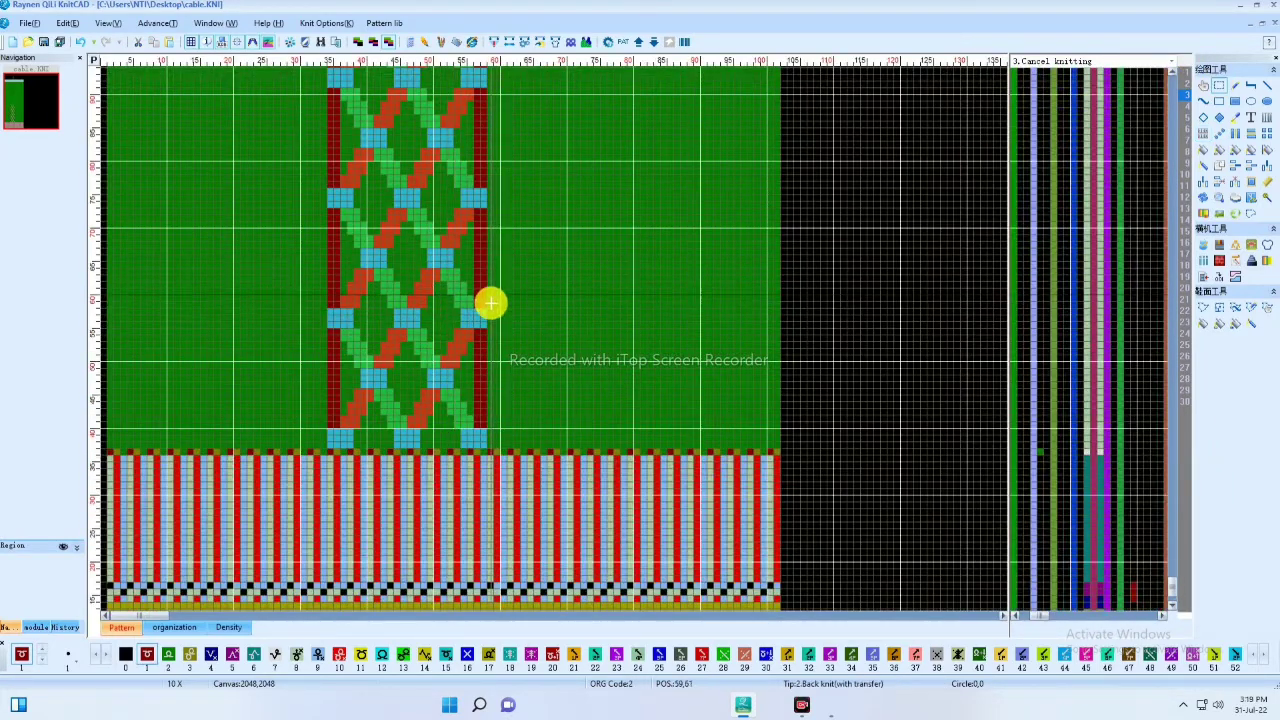
{"action": "left_click_drag", "start_coordinate": [489, 311], "coordinate": [776, 347]}
{"action": "scroll", "coordinate": [450, 400], "scroll_direction": "down", "scroll_amount": 2}
{"action": "left_click_drag", "start_coordinate": [163, 97], "coordinate": [640, 360]}
{"action": "scroll", "coordinate": [308, 460], "scroll_direction": "up", "scroll_amount": 2}
{"action": "left_click_drag", "start_coordinate": [577, 334], "coordinate": [778, 317]}
{"action": "scroll", "coordinate": [586, 387], "scroll_direction": "down", "scroll_amount": 3}
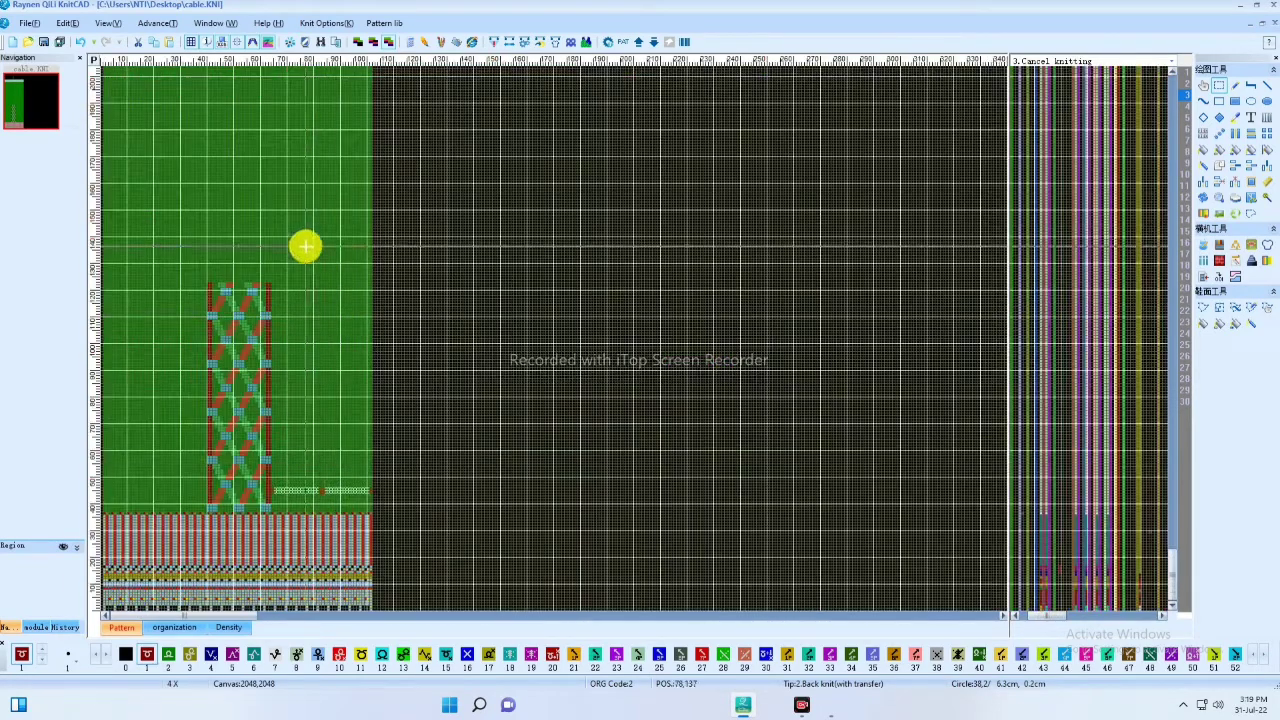
Shift the whole cable panel one column left so that it occupies columns 40–63
{"action": "scroll", "coordinate": [243, 497], "scroll_direction": "up", "scroll_amount": 4}
{"action": "left_click_drag", "start_coordinate": [312, 249], "coordinate": [445, 366]}
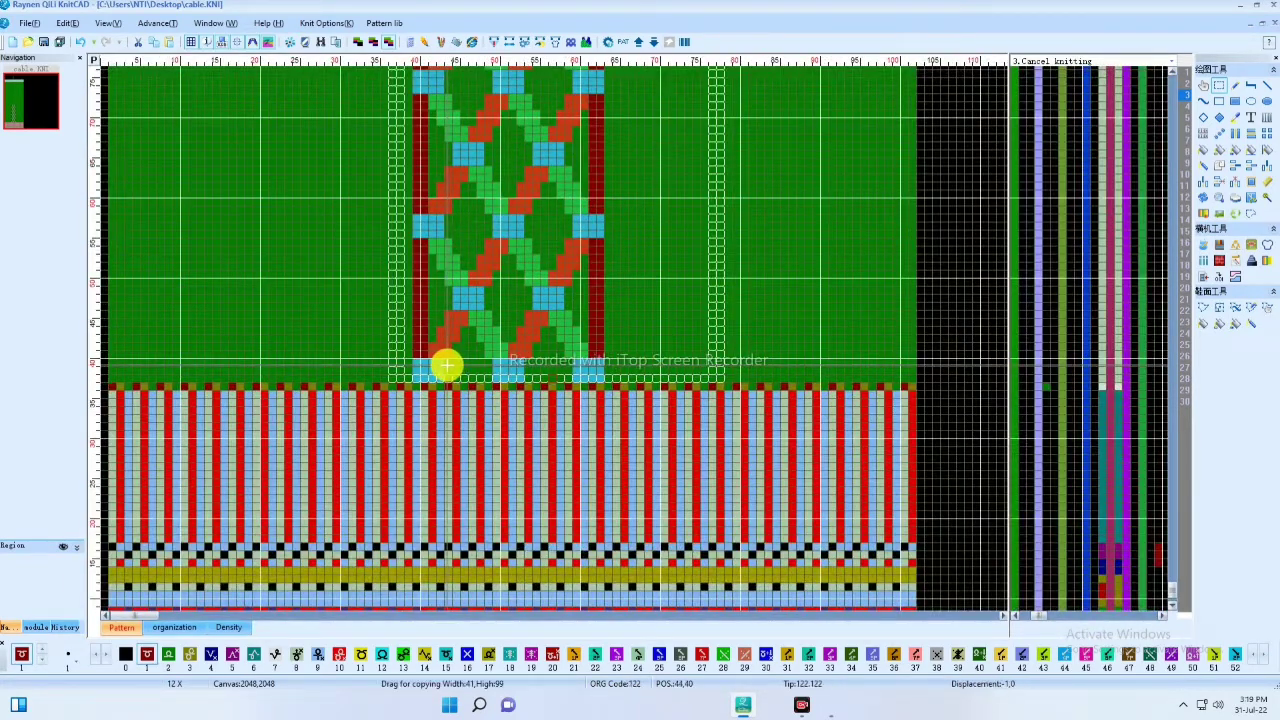
{"action": "left_click", "coordinate": [571, 443]}
Fill edge column 102 of the rib, rows 19–37, with code 1 using a filled rectangle
{"action": "left_click", "coordinate": [1243, 104]}
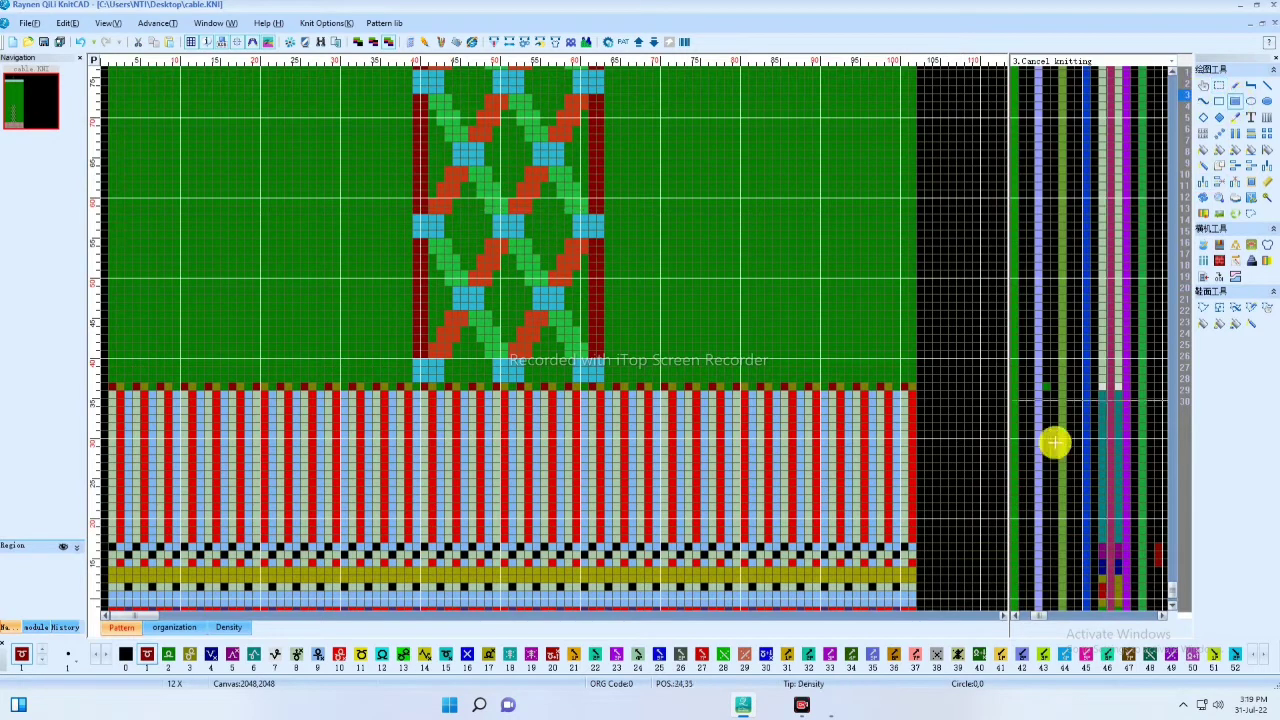
{"action": "left_click", "coordinate": [911, 539]}
{"action": "key", "text": "1"}
{"action": "left_click_drag", "start_coordinate": [913, 531], "coordinate": [910, 387]}
{"action": "scroll", "coordinate": [554, 372], "scroll_direction": "up", "scroll_amount": 2}
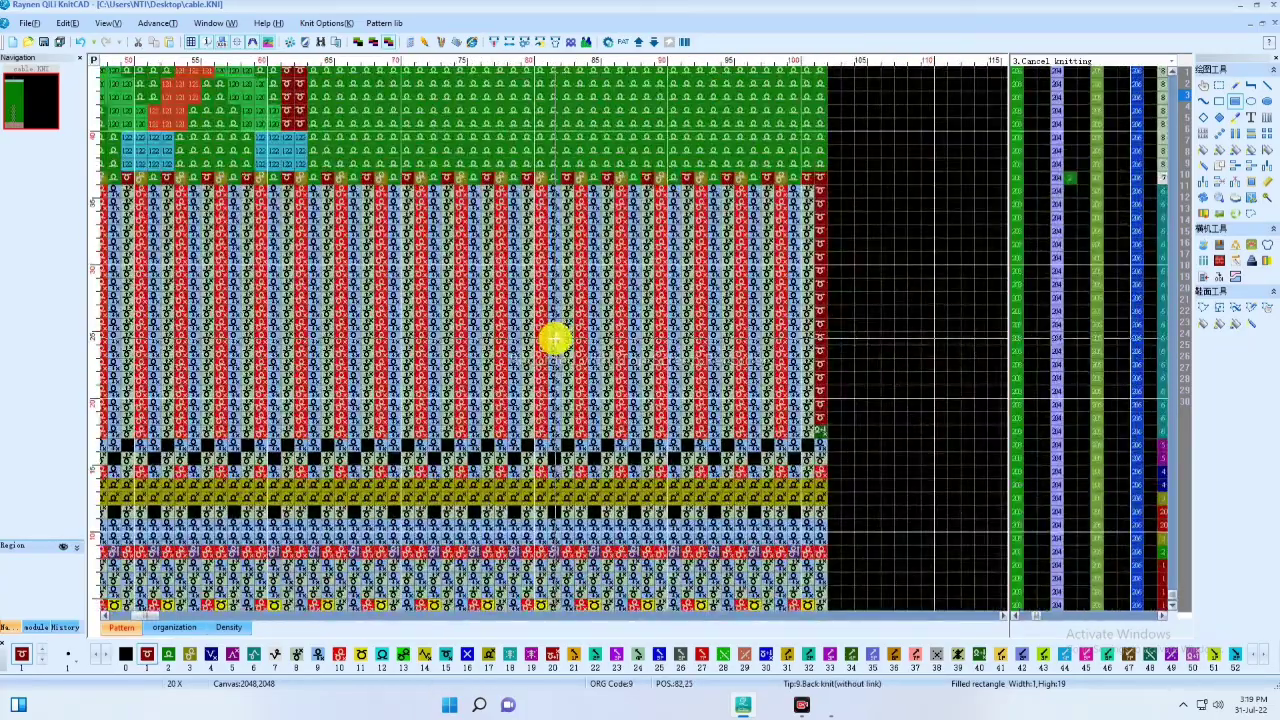
{"action": "scroll", "coordinate": [677, 257], "scroll_direction": "up", "scroll_amount": 3}
{"action": "scroll", "coordinate": [614, 517], "scroll_direction": "down", "scroll_amount": 2}
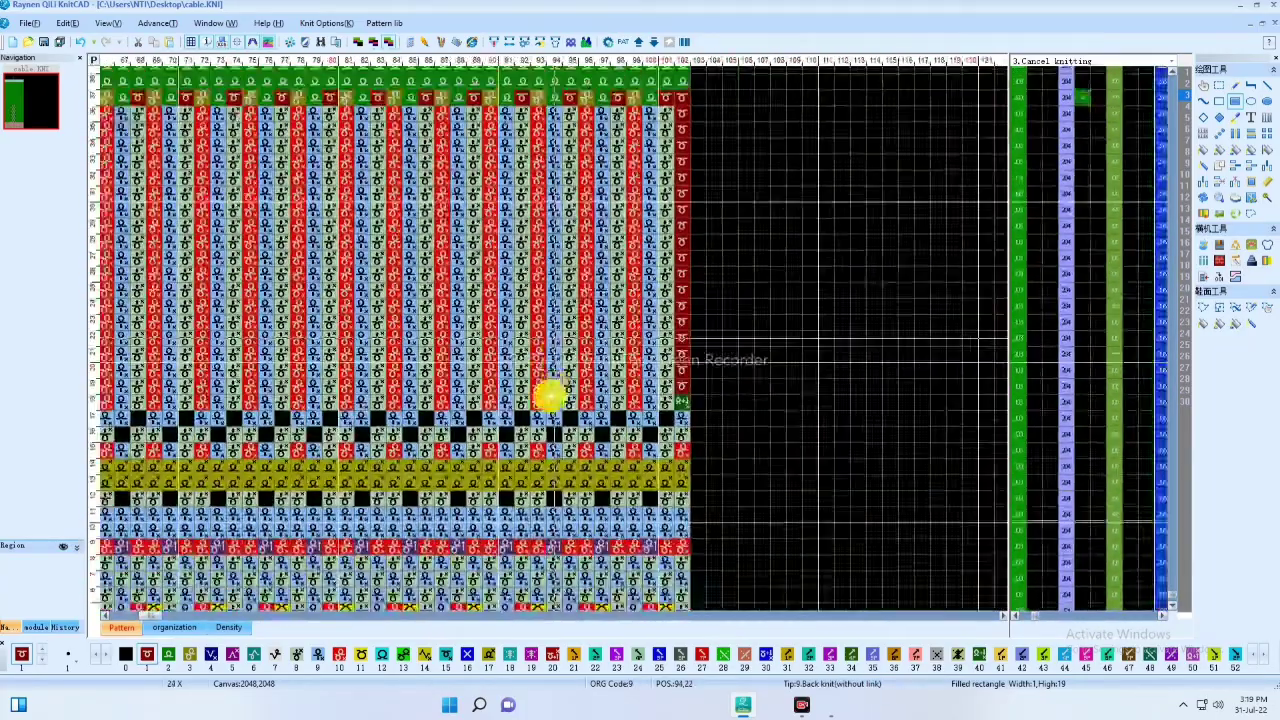
{"action": "scroll", "coordinate": [549, 396], "scroll_direction": "up", "scroll_amount": 1}
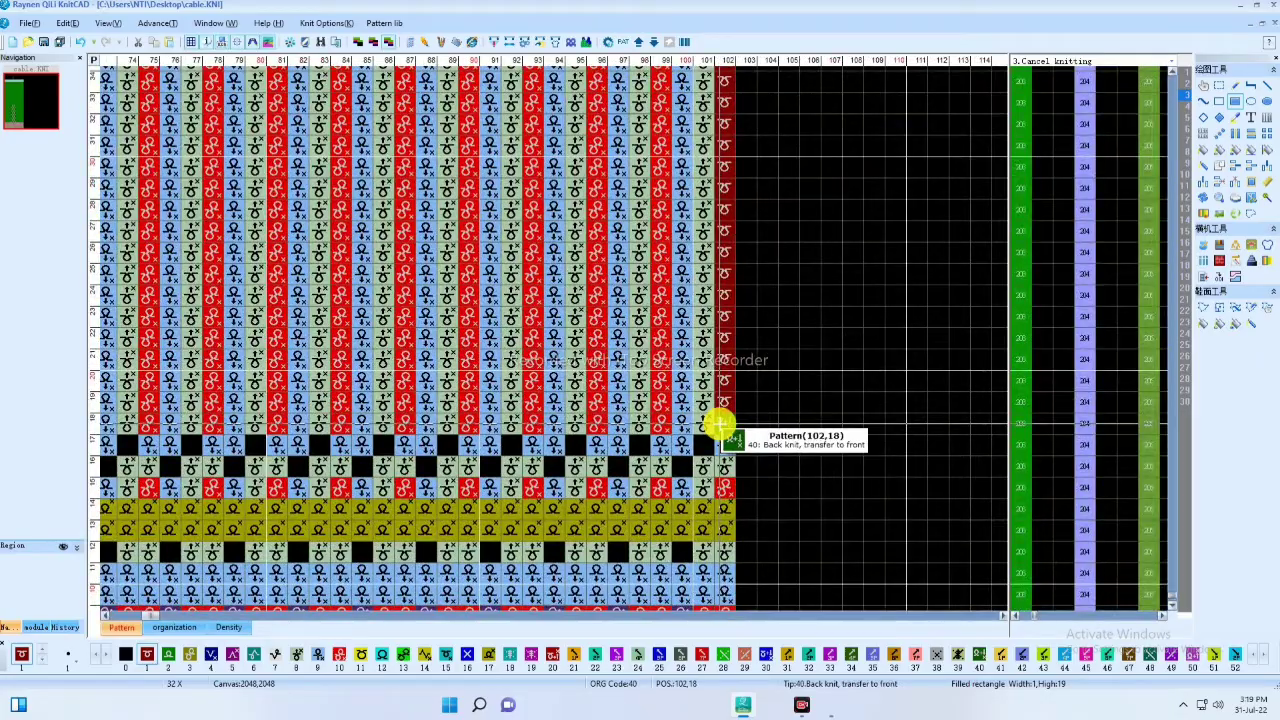
{"action": "middle_click_drag", "start_coordinate": [672, 189], "coordinate": [702, 446]}
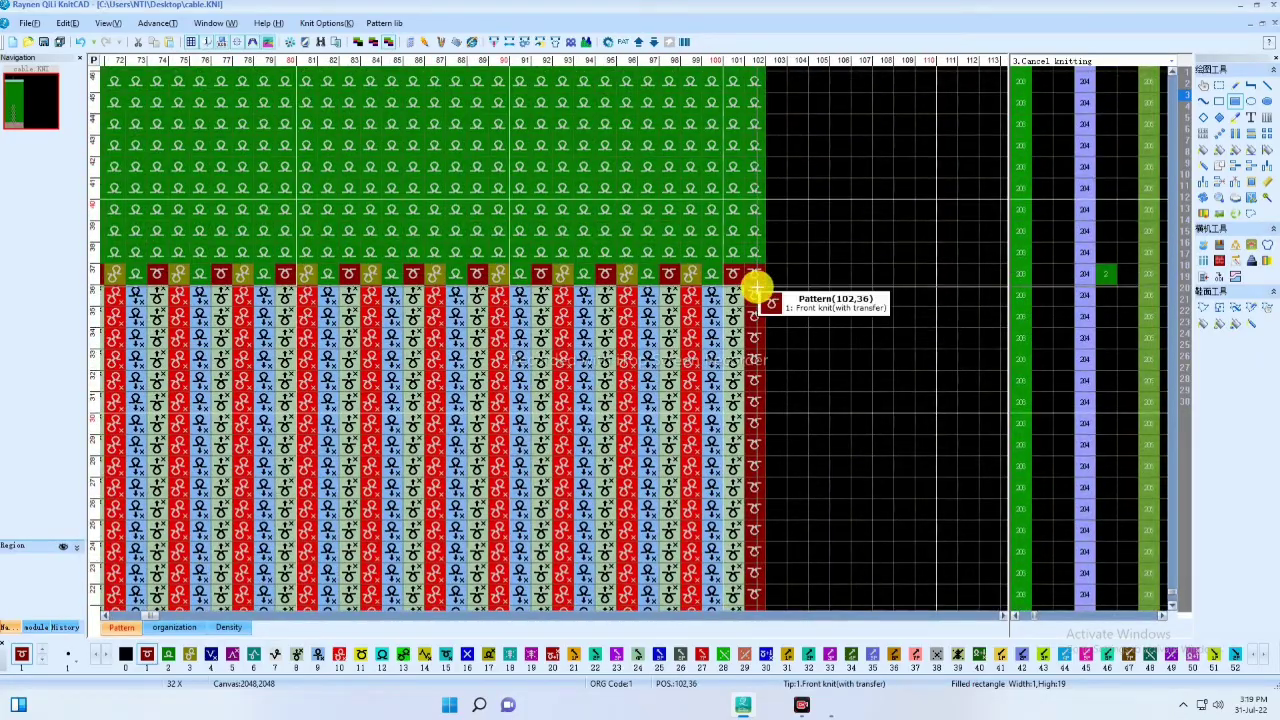
Select the 31 × 18 cable repeat at columns 36–66, rows 38–55, and tile it upward to row 237 with Flat copy
{"action": "scroll", "coordinate": [594, 371], "scroll_direction": "down", "scroll_amount": 3}
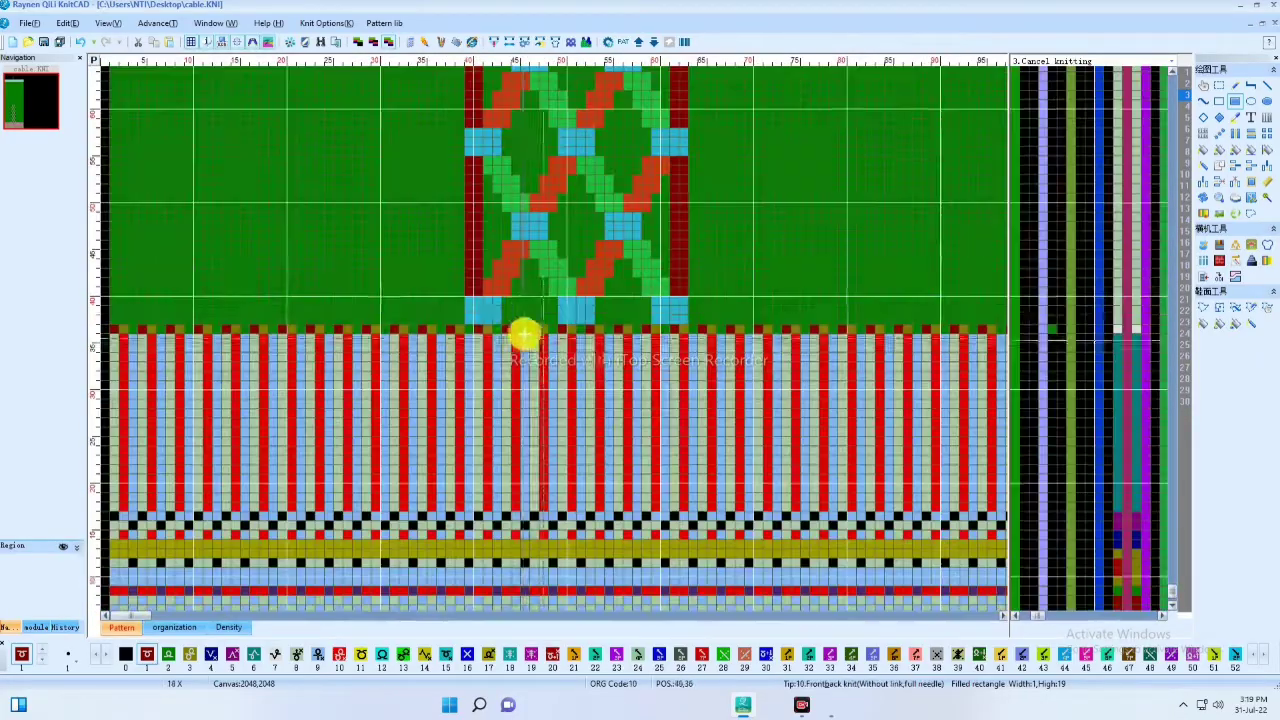
{"action": "scroll", "coordinate": [522, 311], "scroll_direction": "down", "scroll_amount": 1}
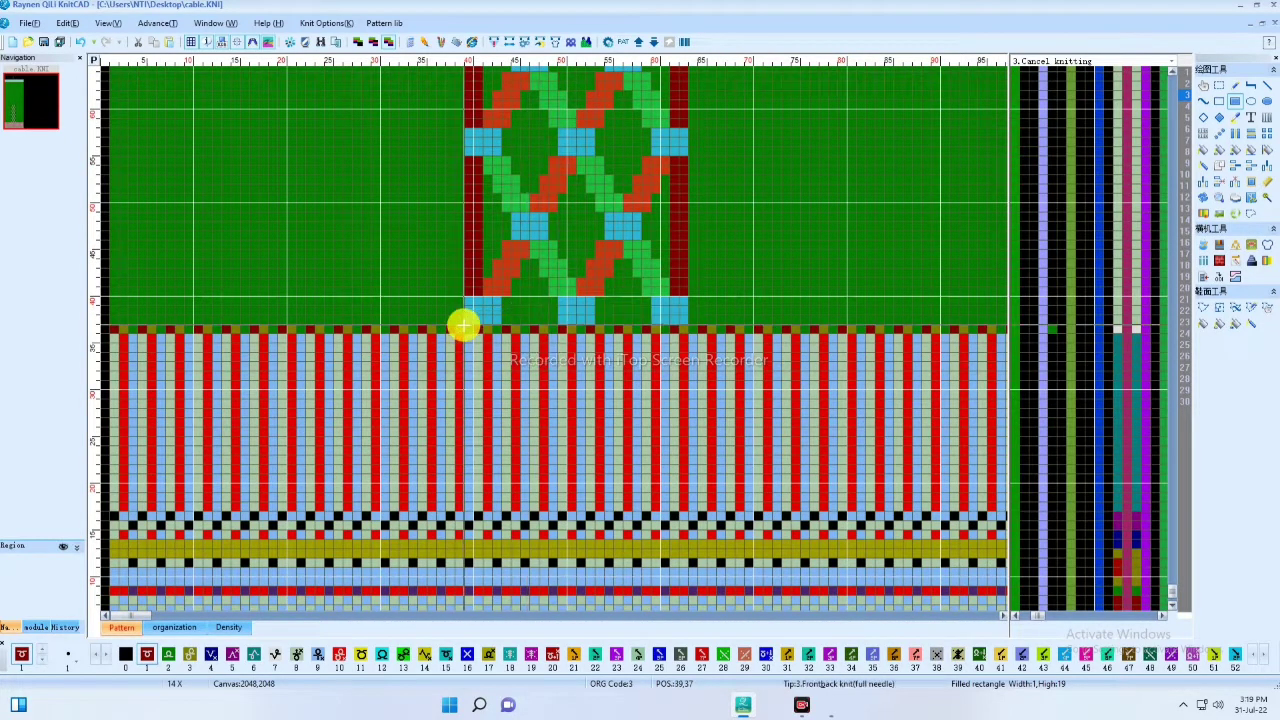
{"action": "scroll", "coordinate": [463, 323], "scroll_direction": "up", "scroll_amount": 3}
{"action": "left_click", "coordinate": [1205, 135]}
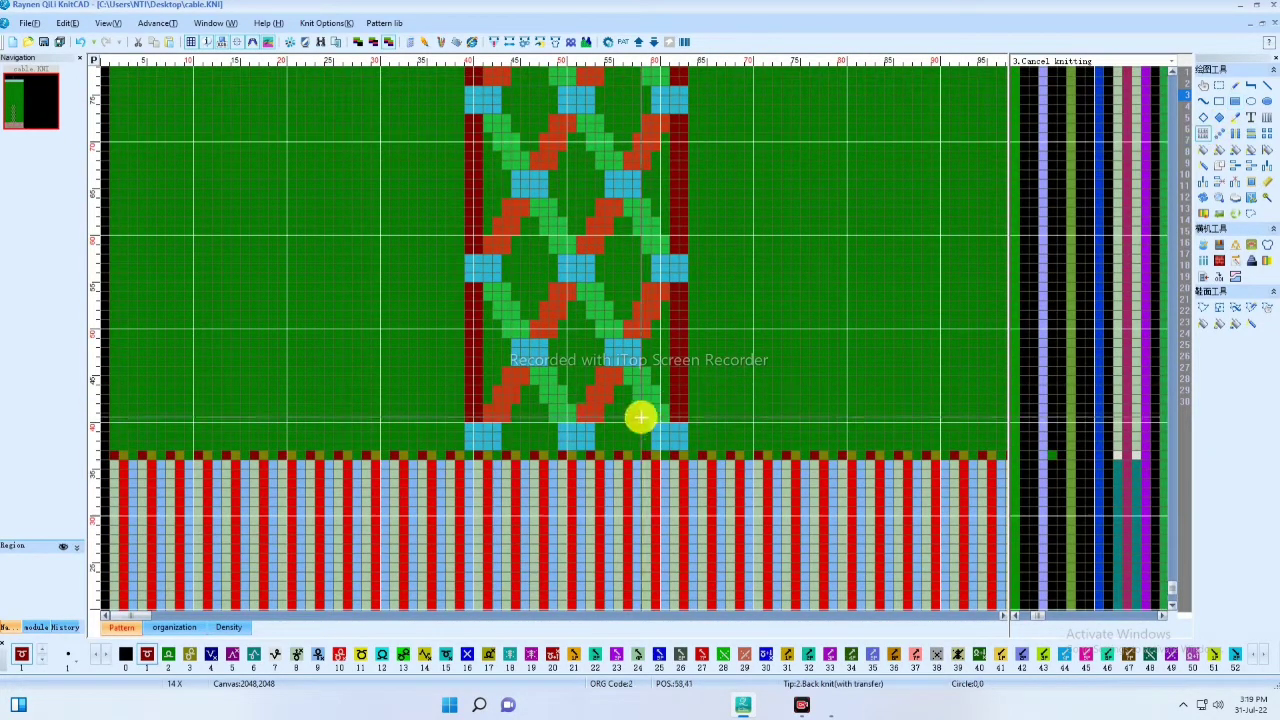
{"action": "left_click_drag", "start_coordinate": [432, 444], "coordinate": [726, 286]}
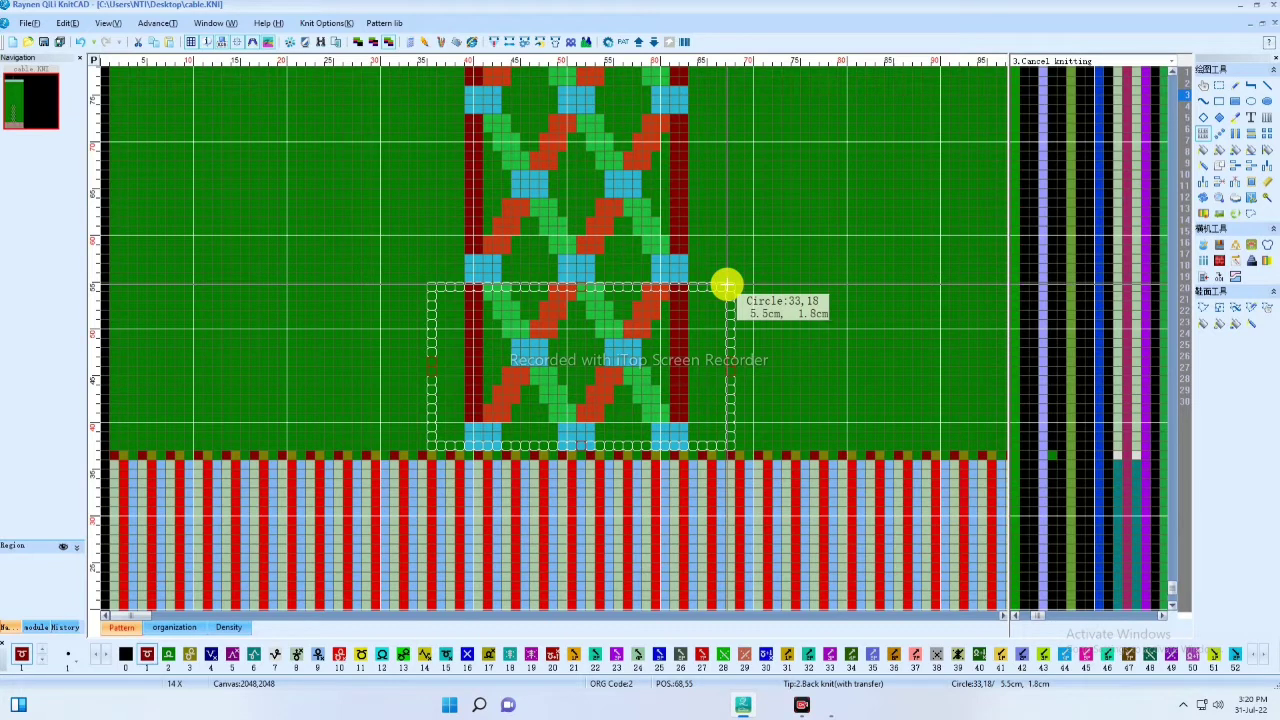
{"action": "left_click_drag", "start_coordinate": [726, 286], "coordinate": [712, 283]}
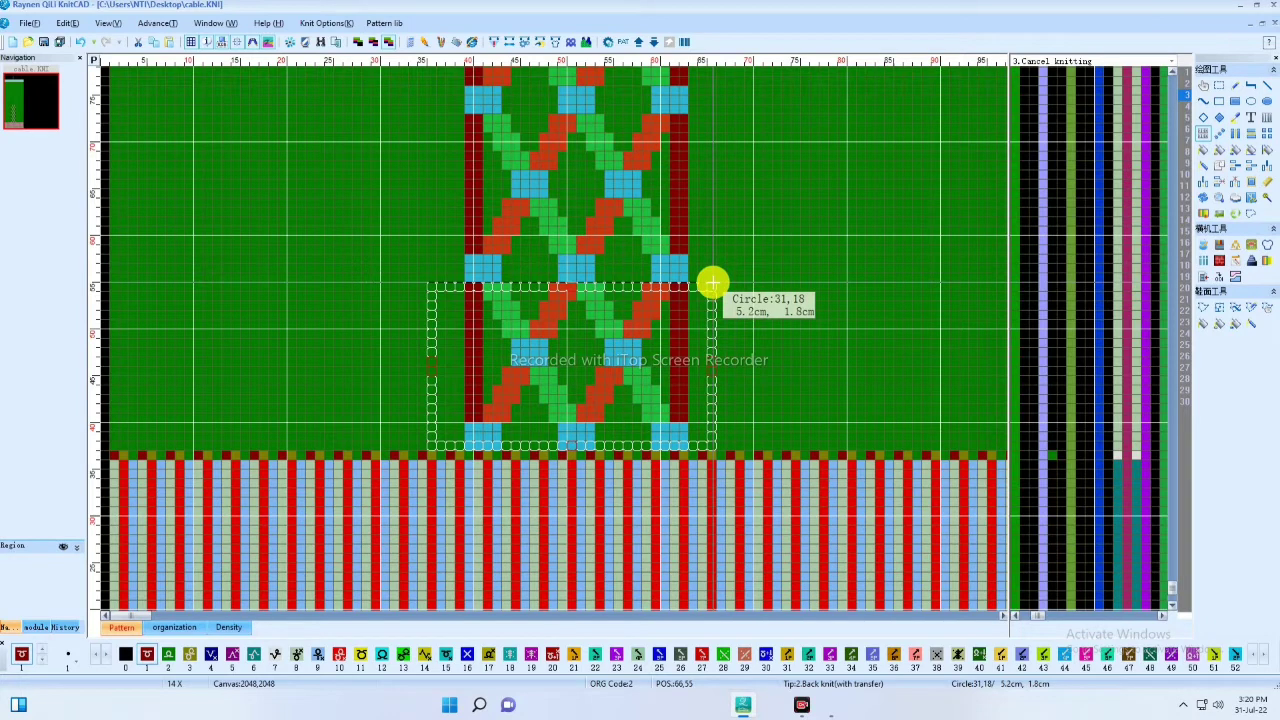
{"action": "left_click_drag", "start_coordinate": [712, 285], "coordinate": [711, 281]}
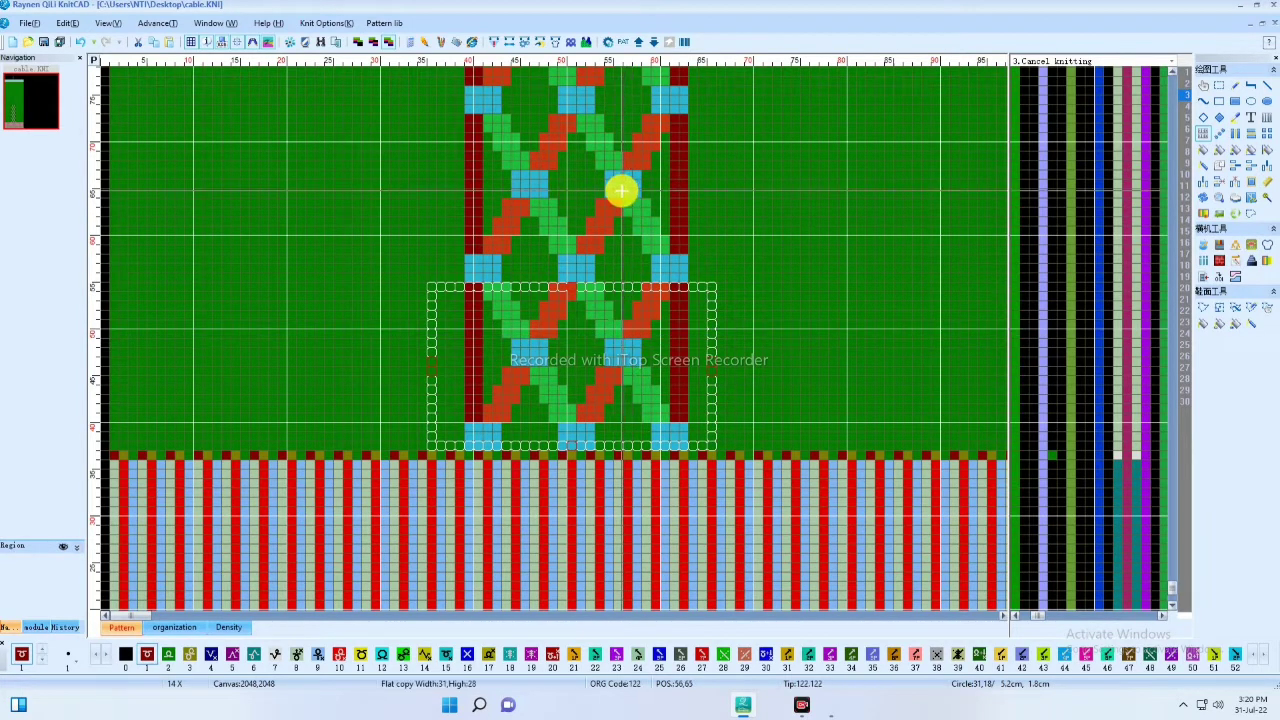
{"action": "scroll", "coordinate": [621, 190], "scroll_direction": "down", "scroll_amount": 3}
{"action": "scroll", "coordinate": [406, 177], "scroll_direction": "down", "scroll_amount": 1}
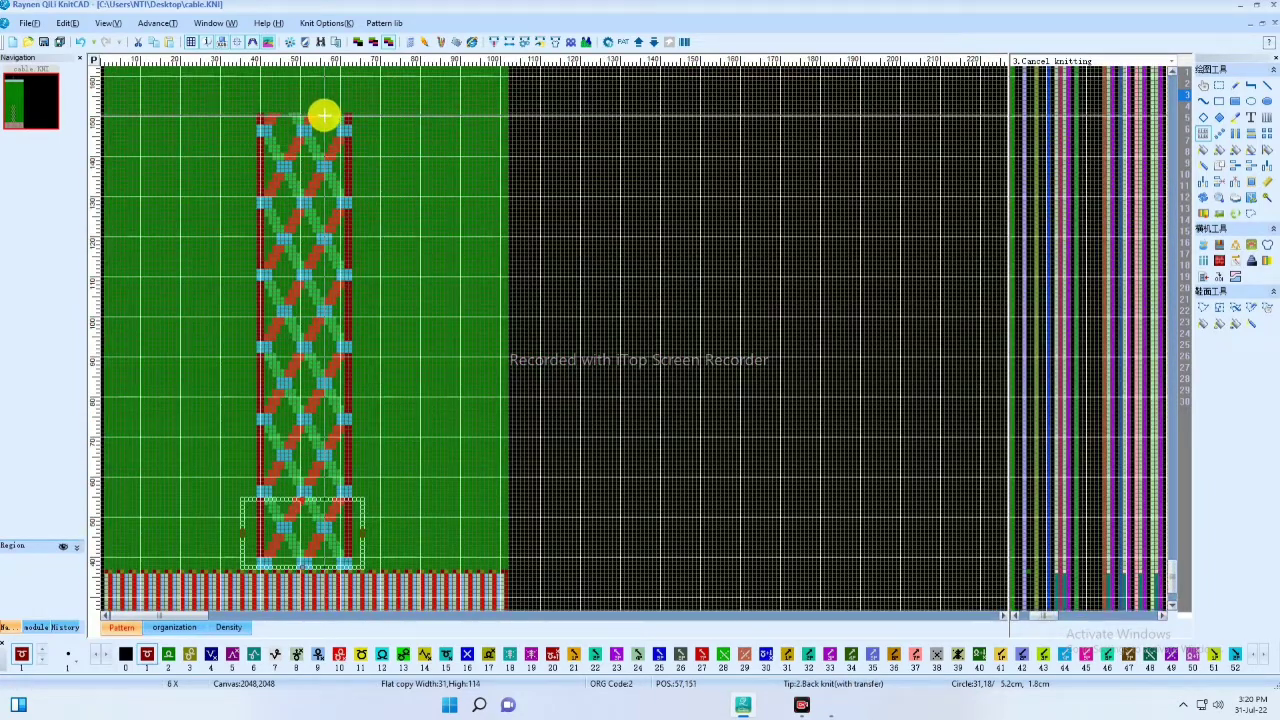
{"action": "scroll", "coordinate": [324, 115], "scroll_direction": "down", "scroll_amount": 2}
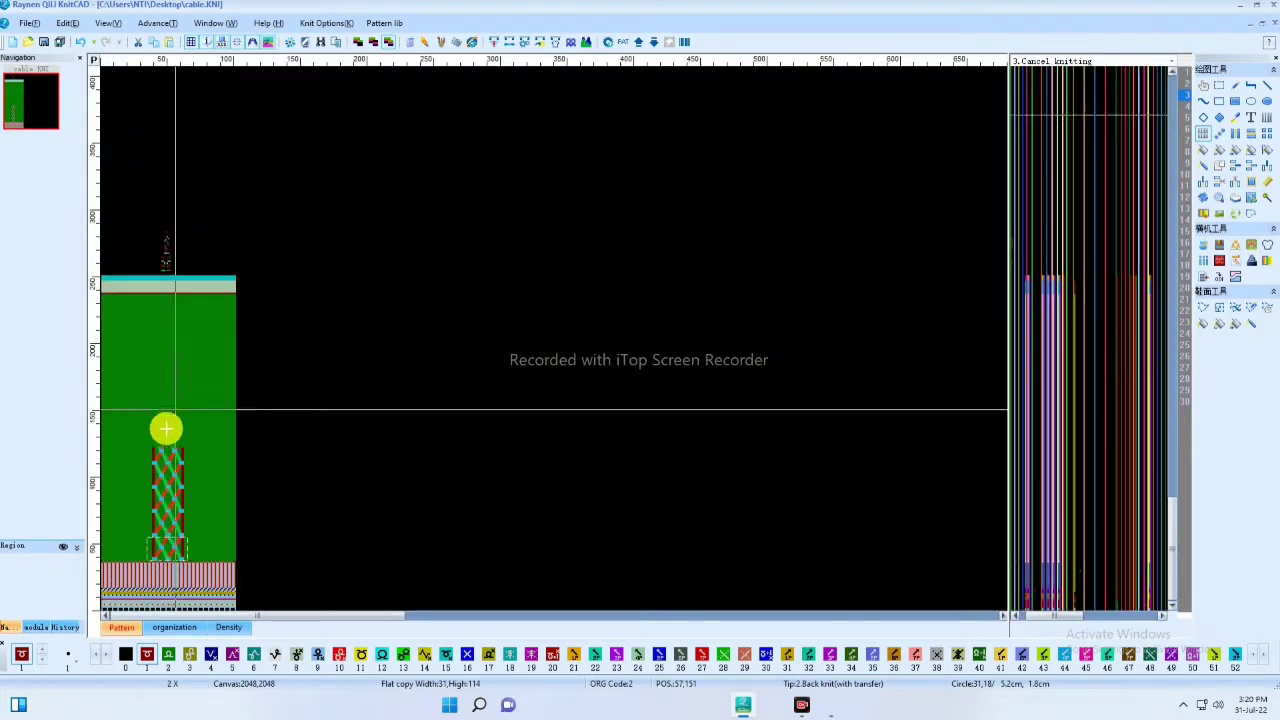
{"action": "scroll", "coordinate": [166, 289], "scroll_direction": "up", "scroll_amount": 7}
{"action": "left_click", "coordinate": [556, 332]}
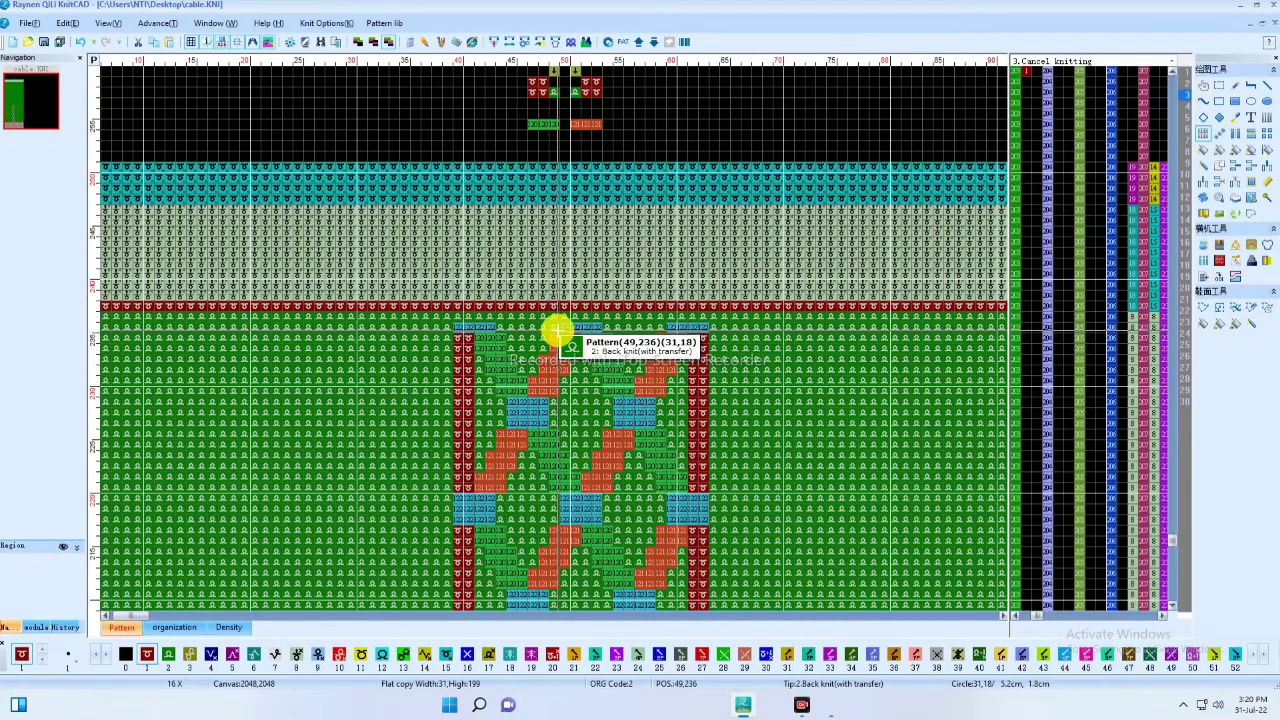
{"action": "left_click", "coordinate": [557, 318]}
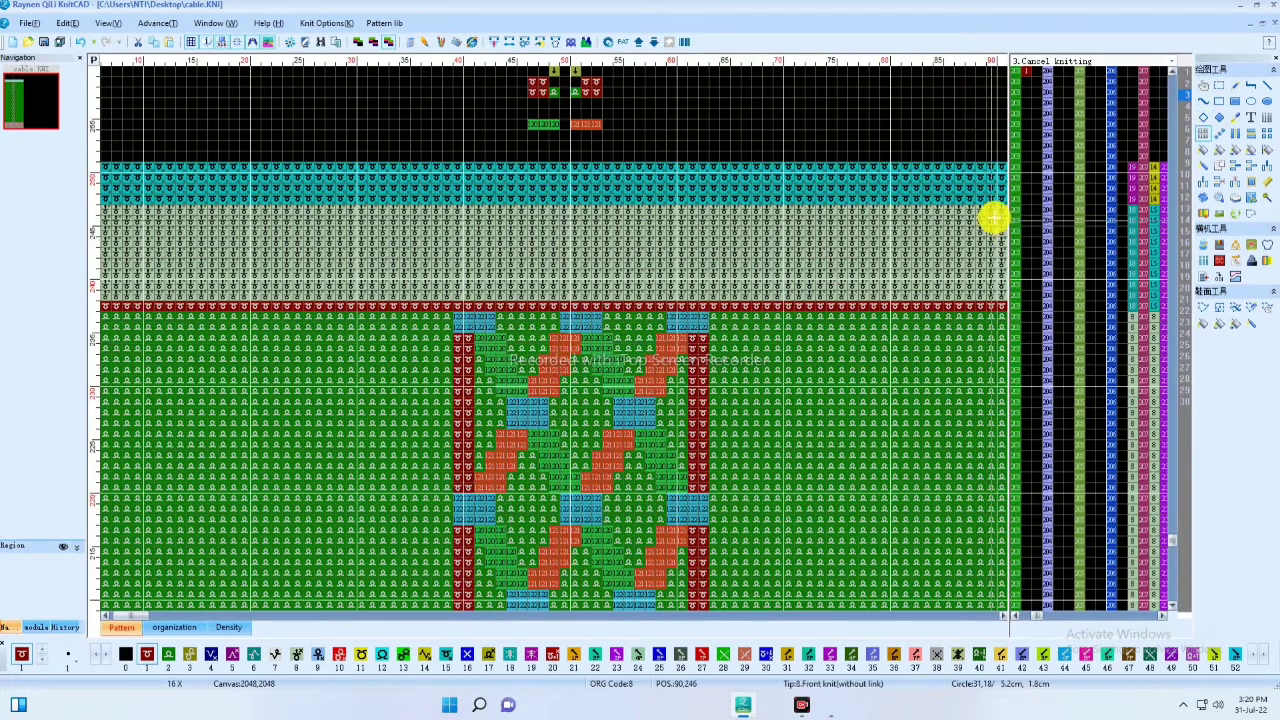
Overwrite the three module 122 blocks in rows 236–237 of the cable panel with code 1 using filled rectangles 4 columns wide and 2 rows high
{"action": "left_click", "coordinate": [1236, 101]}
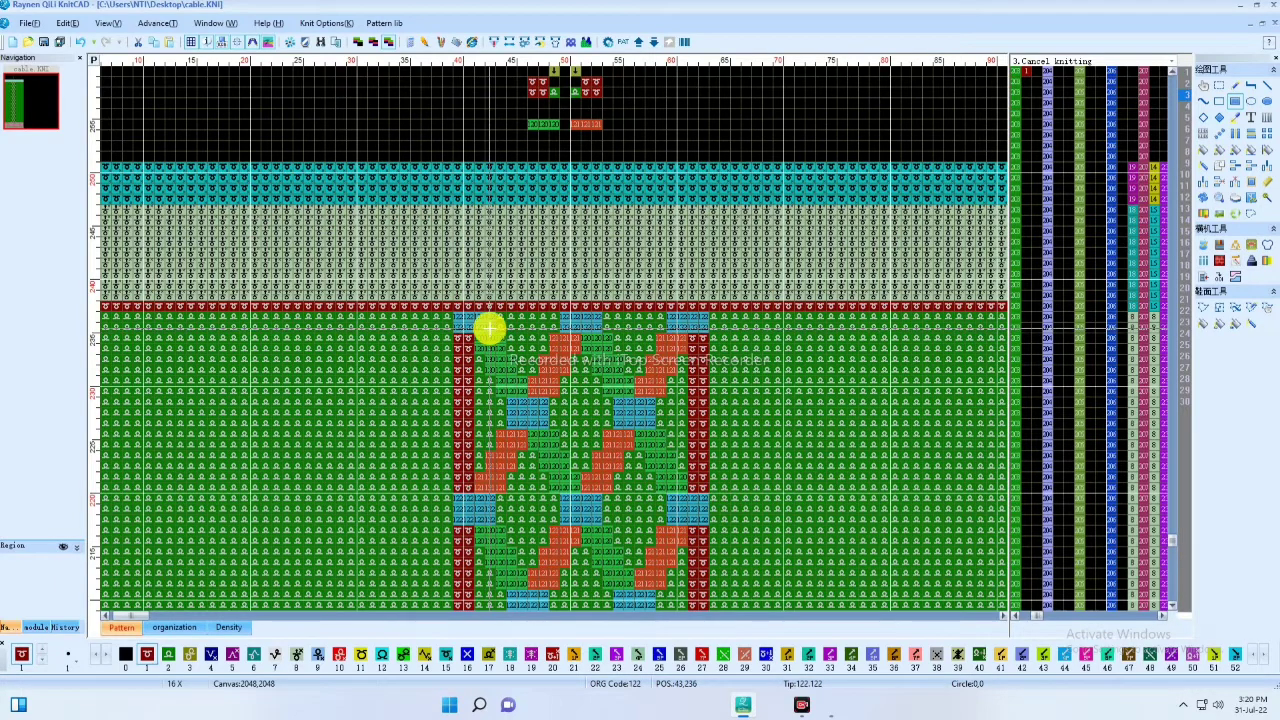
{"action": "left_click_drag", "start_coordinate": [489, 328], "coordinate": [458, 317]}
{"action": "left_click_drag", "start_coordinate": [563, 327], "coordinate": [699, 320]}
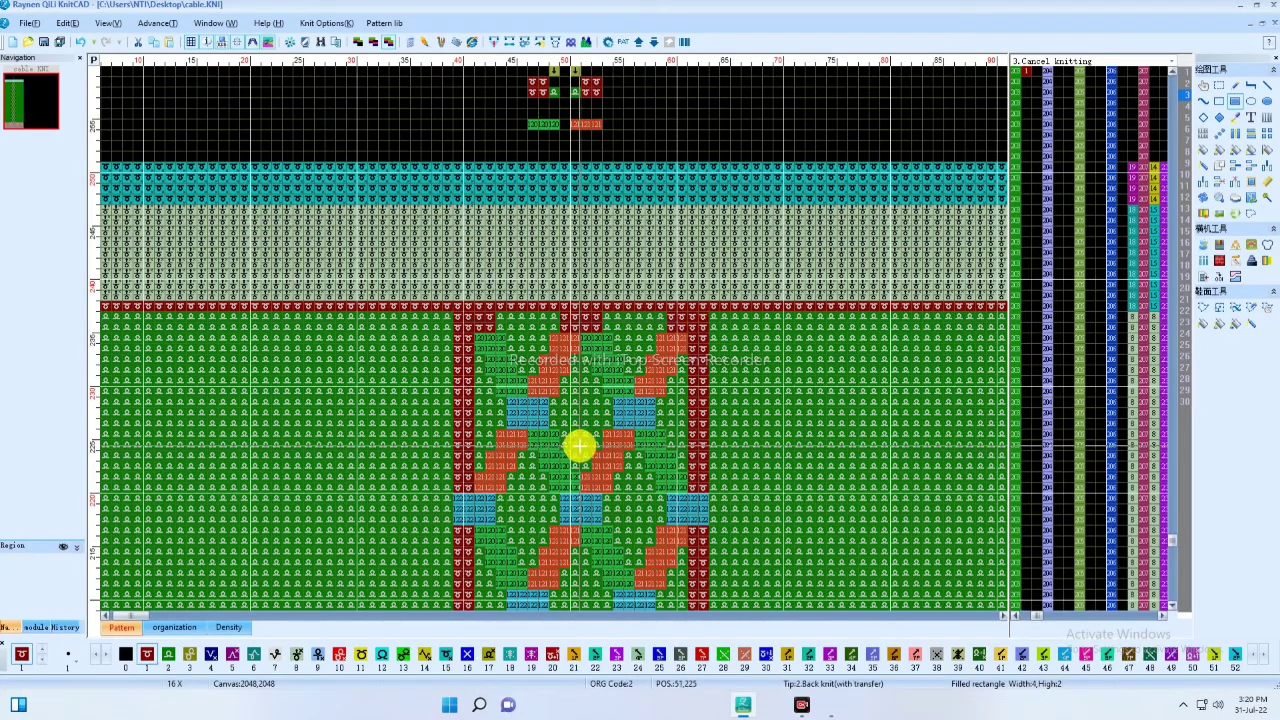
Select a 69 × 62 area covering the rib and lower cable panel, examine its simulation preview, and close the preview
{"action": "scroll", "coordinate": [542, 461], "scroll_direction": "down", "scroll_amount": 7}
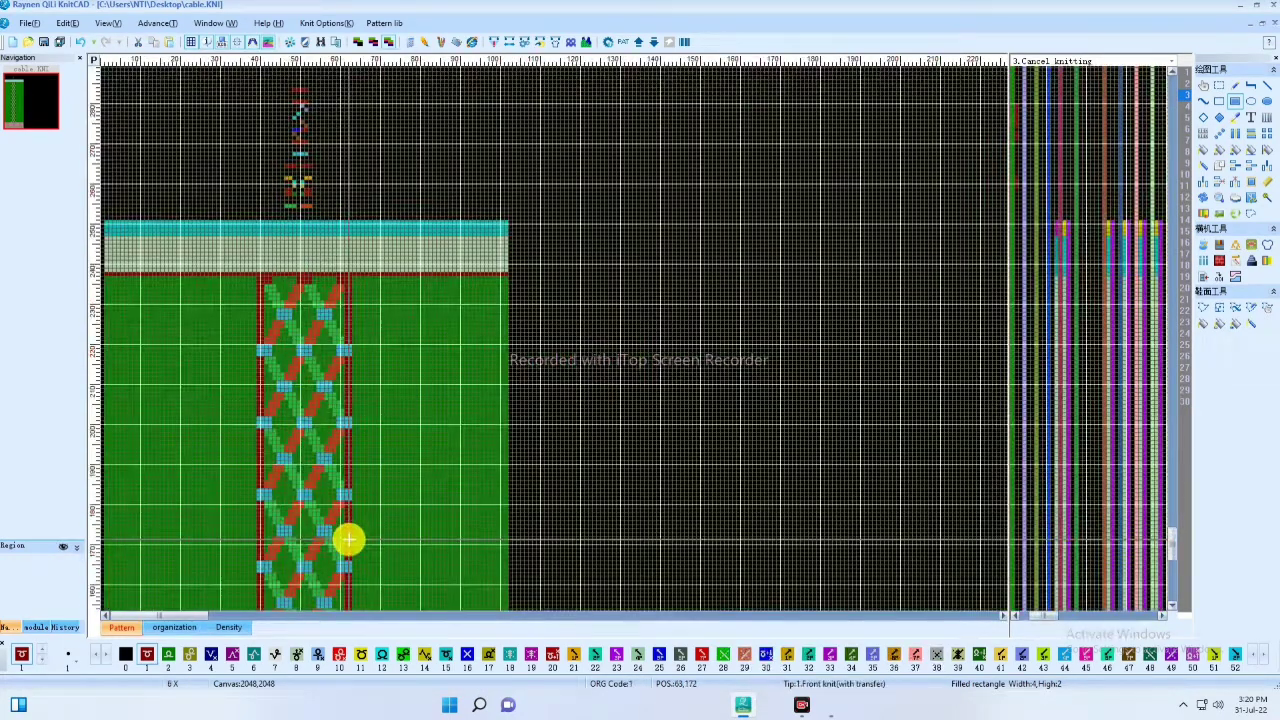
{"action": "scroll", "coordinate": [167, 542], "scroll_direction": "up", "scroll_amount": 5}
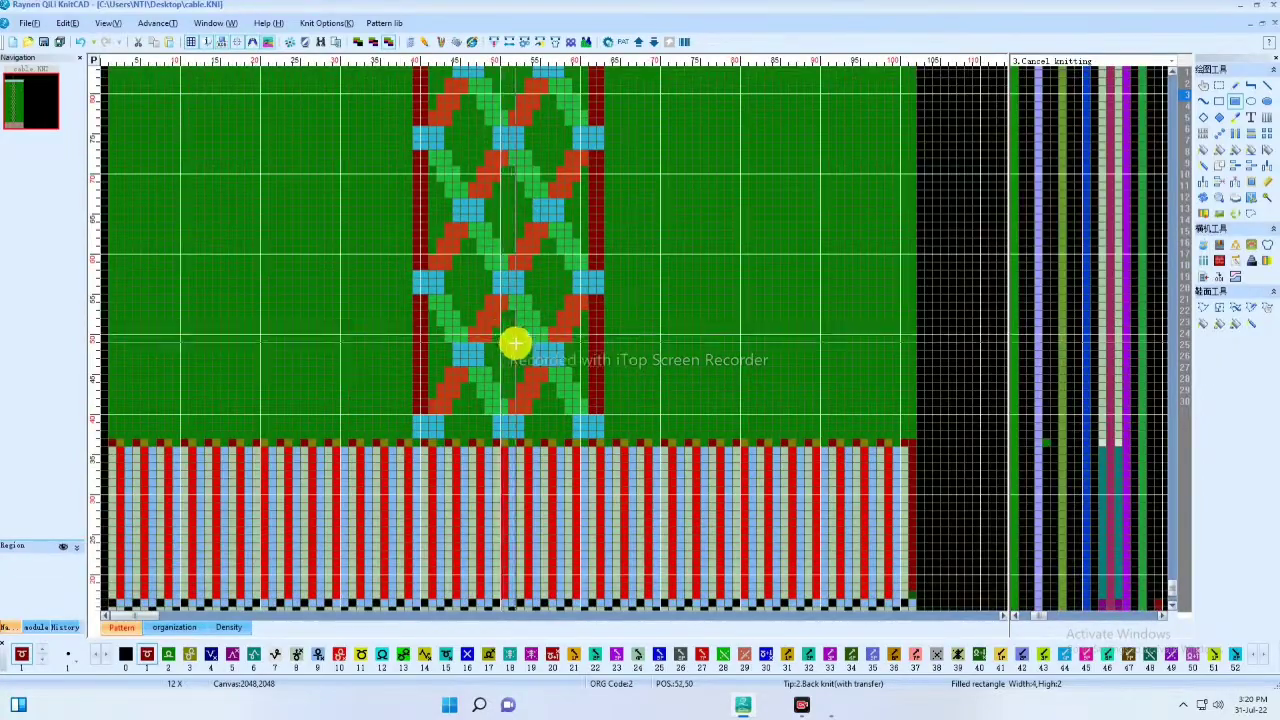
{"action": "scroll", "coordinate": [514, 343], "scroll_direction": "up", "scroll_amount": 2}
{"action": "scroll", "coordinate": [551, 337], "scroll_direction": "down", "scroll_amount": 1}
{"action": "left_click", "coordinate": [1222, 86]}
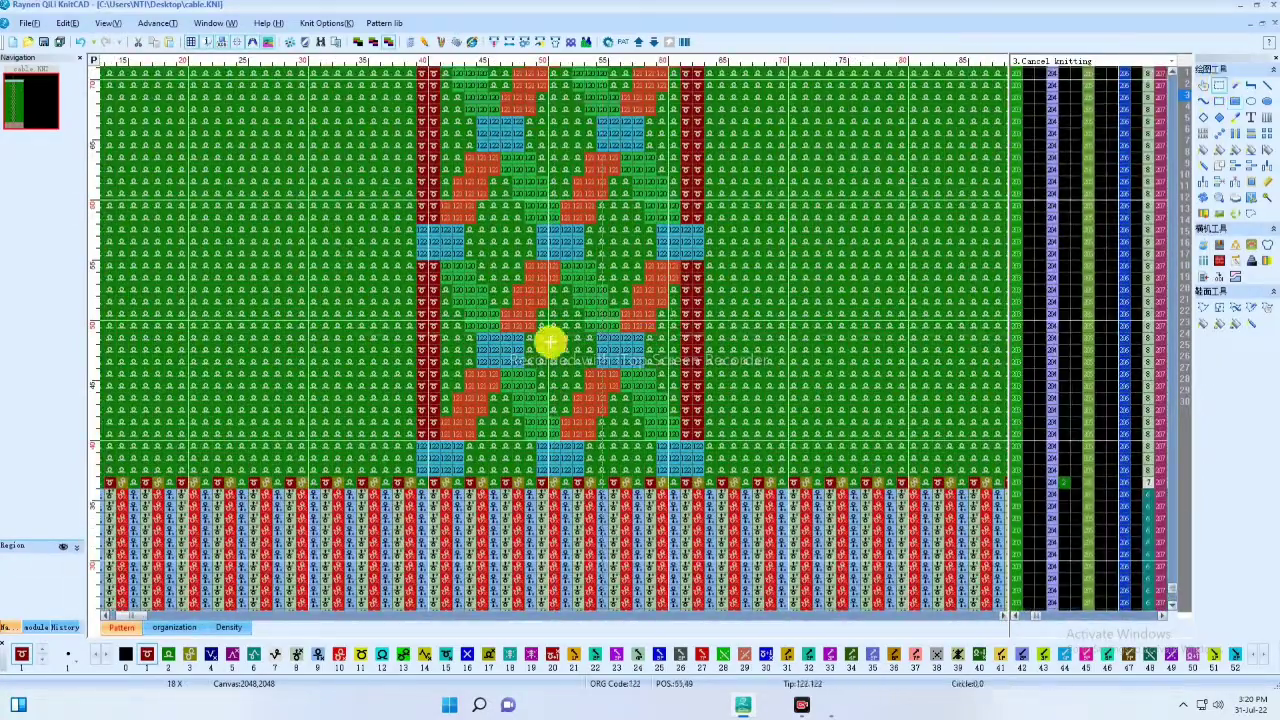
{"action": "scroll", "coordinate": [629, 340], "scroll_direction": "down", "scroll_amount": 3}
{"action": "left_click_drag", "start_coordinate": [230, 515], "coordinate": [685, 103]}
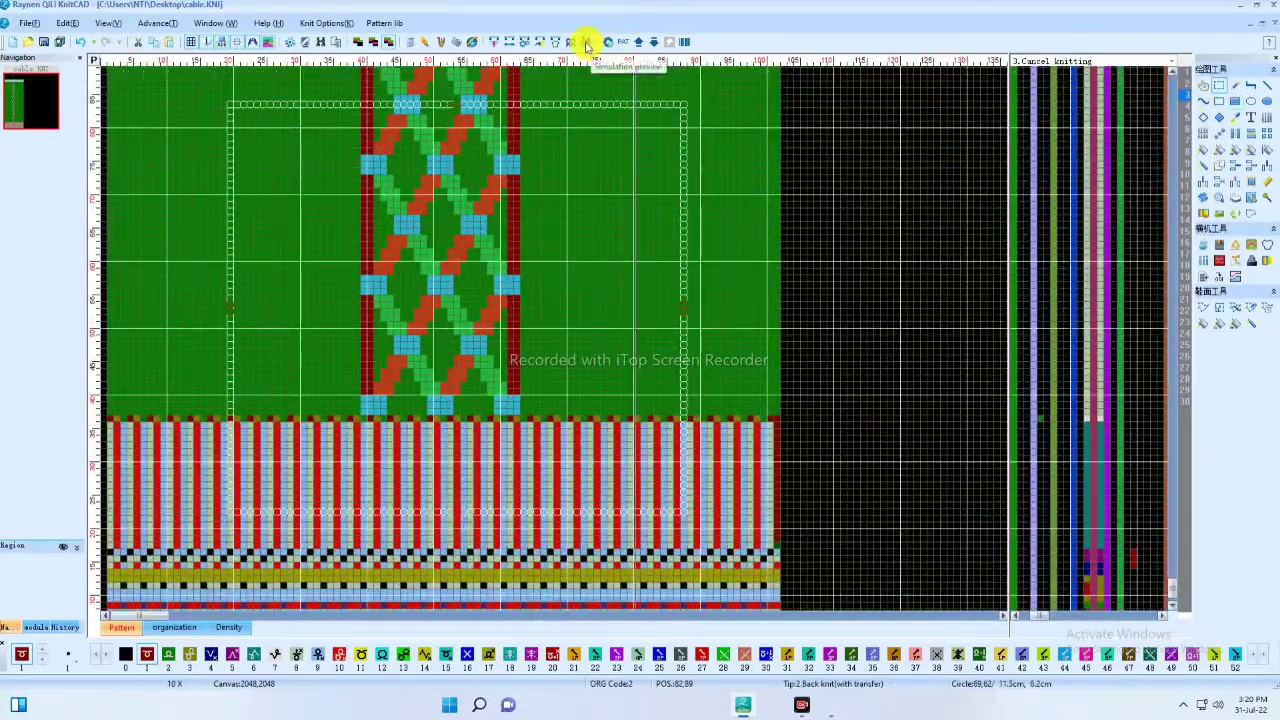
{"action": "left_click", "coordinate": [586, 42]}
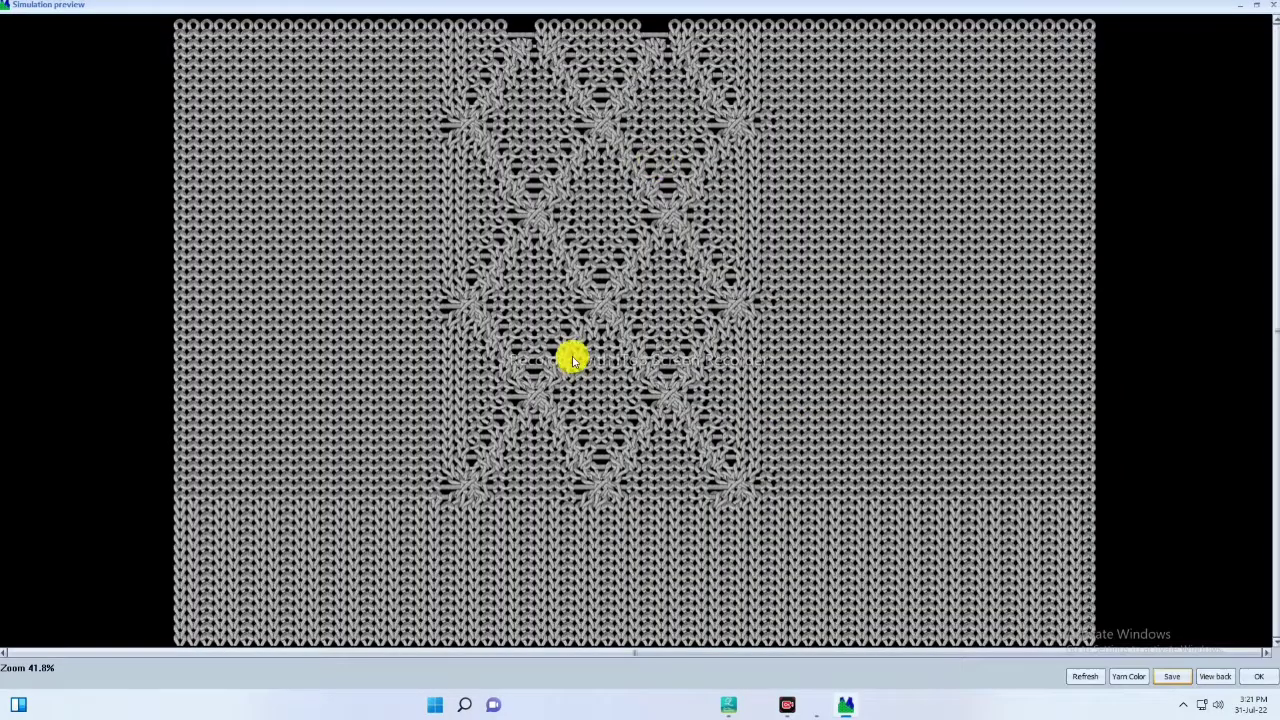
{"action": "scroll", "coordinate": [561, 336], "scroll_direction": "up", "scroll_amount": 1}
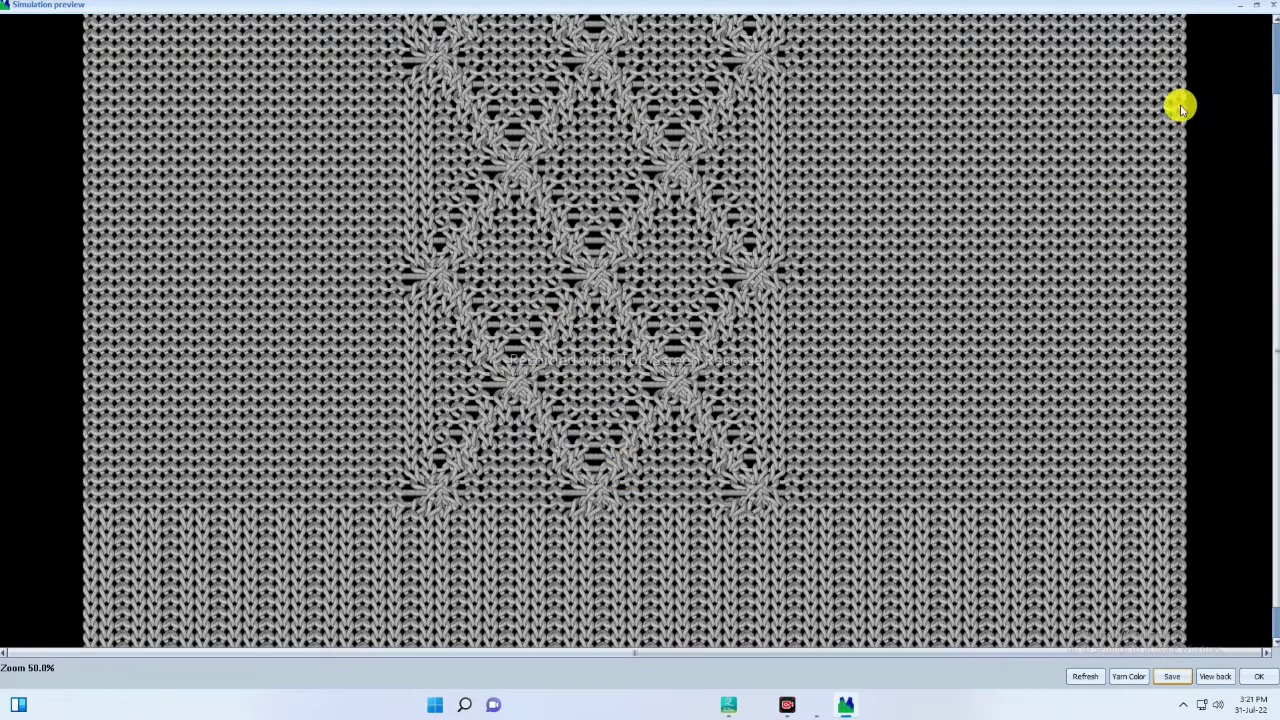
{"action": "left_click", "coordinate": [1271, 10]}
Select the 38 × 197 region at columns 33–70, rows 40–236, and swap modules 120 and 121 within it using Replace color
{"action": "scroll", "coordinate": [551, 337], "scroll_direction": "up", "scroll_amount": 1}
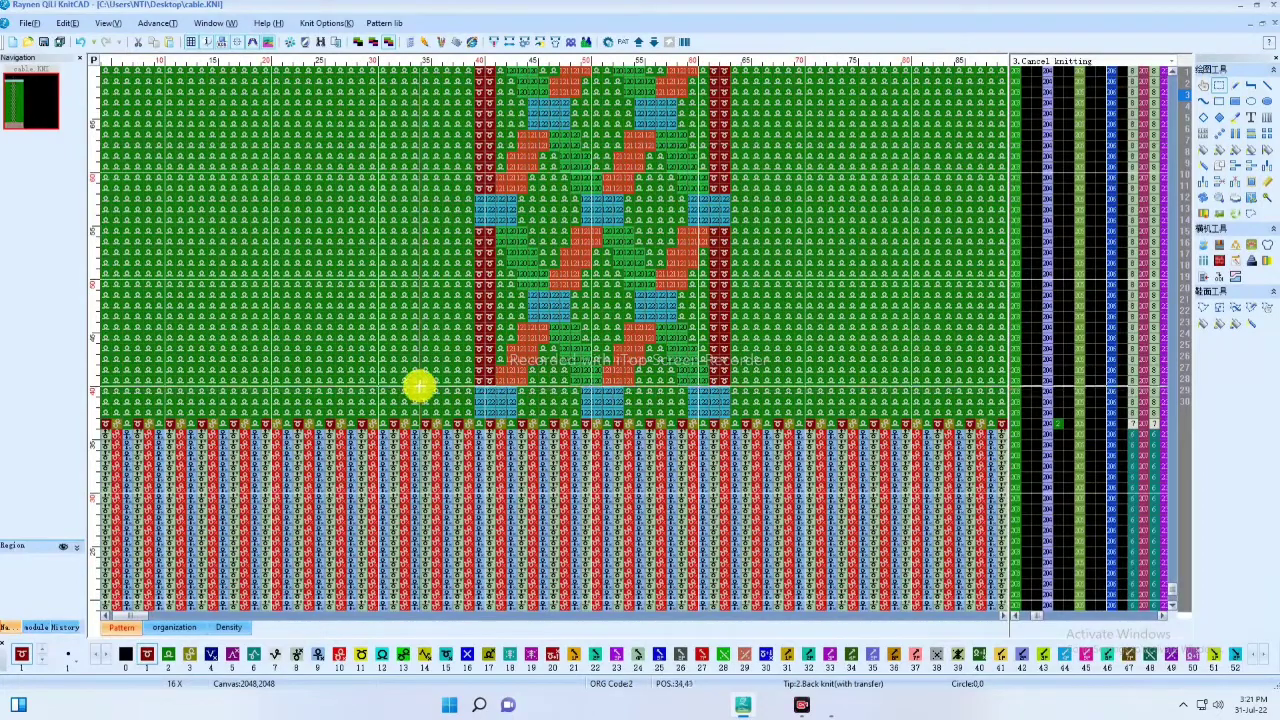
{"action": "left_click_drag", "start_coordinate": [405, 386], "coordinate": [551, 360]}
{"action": "scroll", "coordinate": [729, 97], "scroll_direction": "down", "scroll_amount": 4}
{"action": "scroll", "coordinate": [147, 454], "scroll_direction": "up", "scroll_amount": 5}
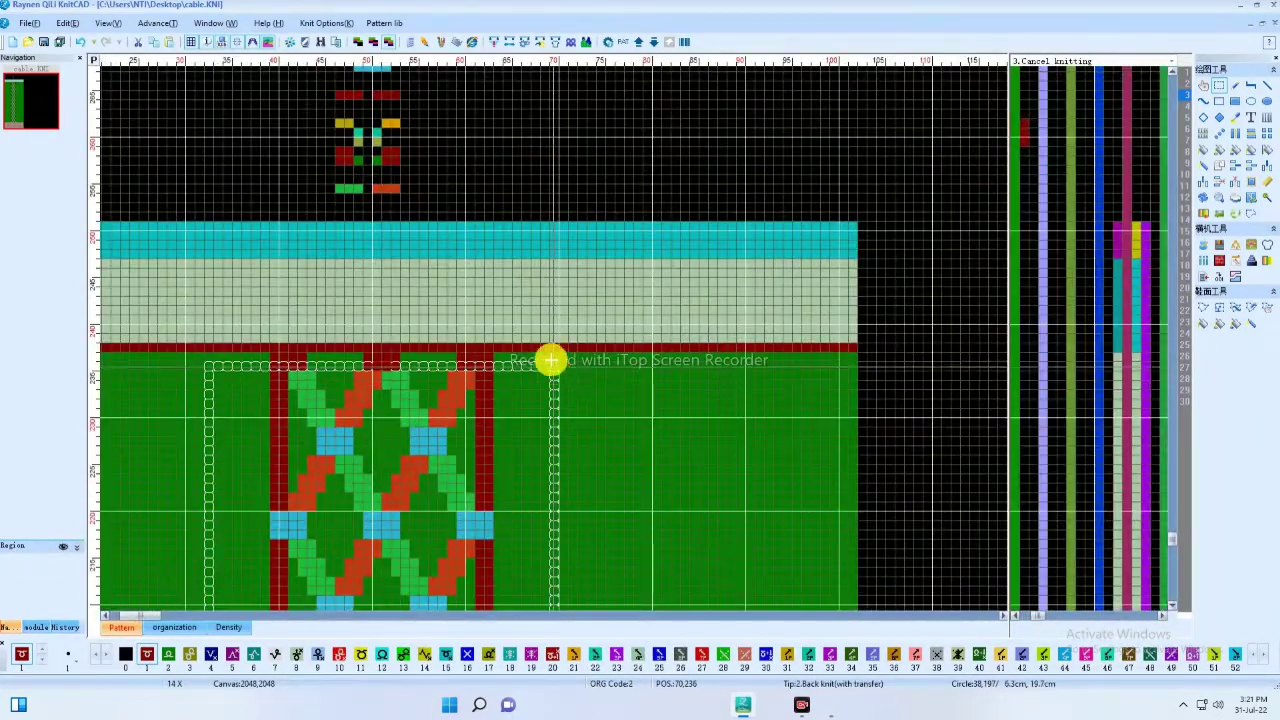
{"action": "scroll", "coordinate": [374, 186], "scroll_direction": "up", "scroll_amount": 4}
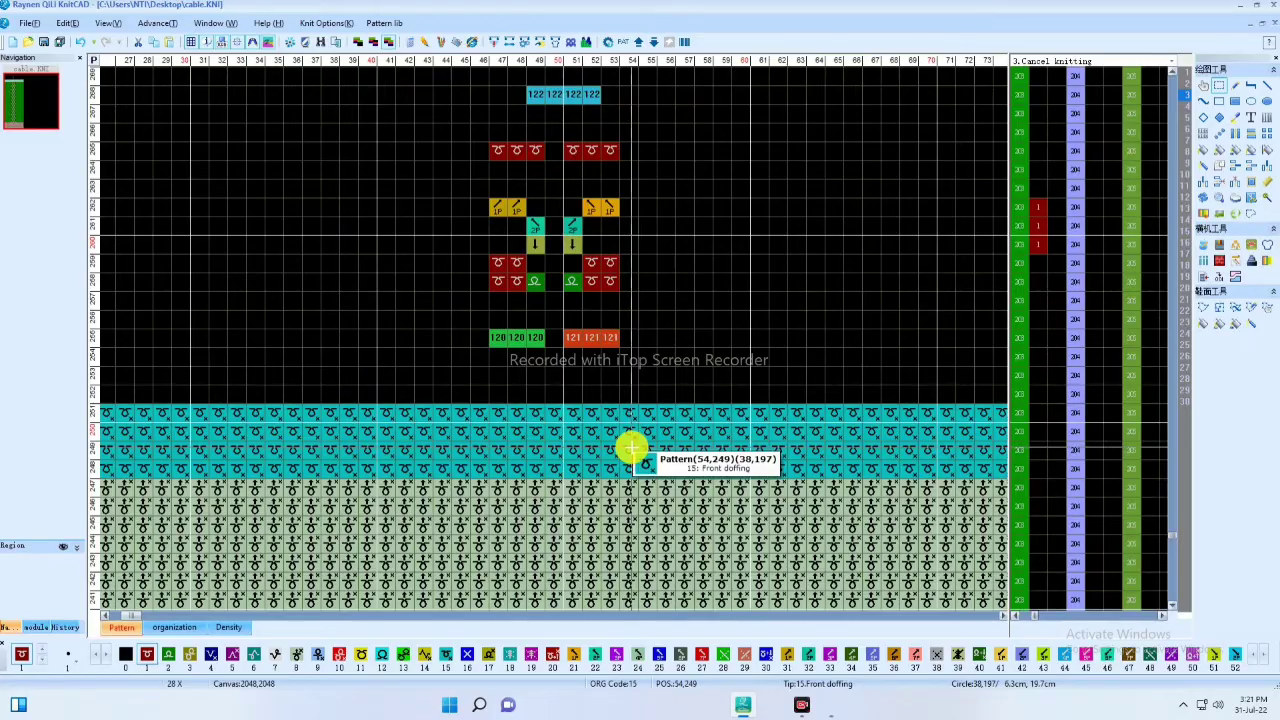
{"action": "scroll", "coordinate": [545, 340], "scroll_direction": "down", "scroll_amount": 2}
{"action": "scroll", "coordinate": [545, 340], "scroll_direction": "down", "scroll_amount": 2}
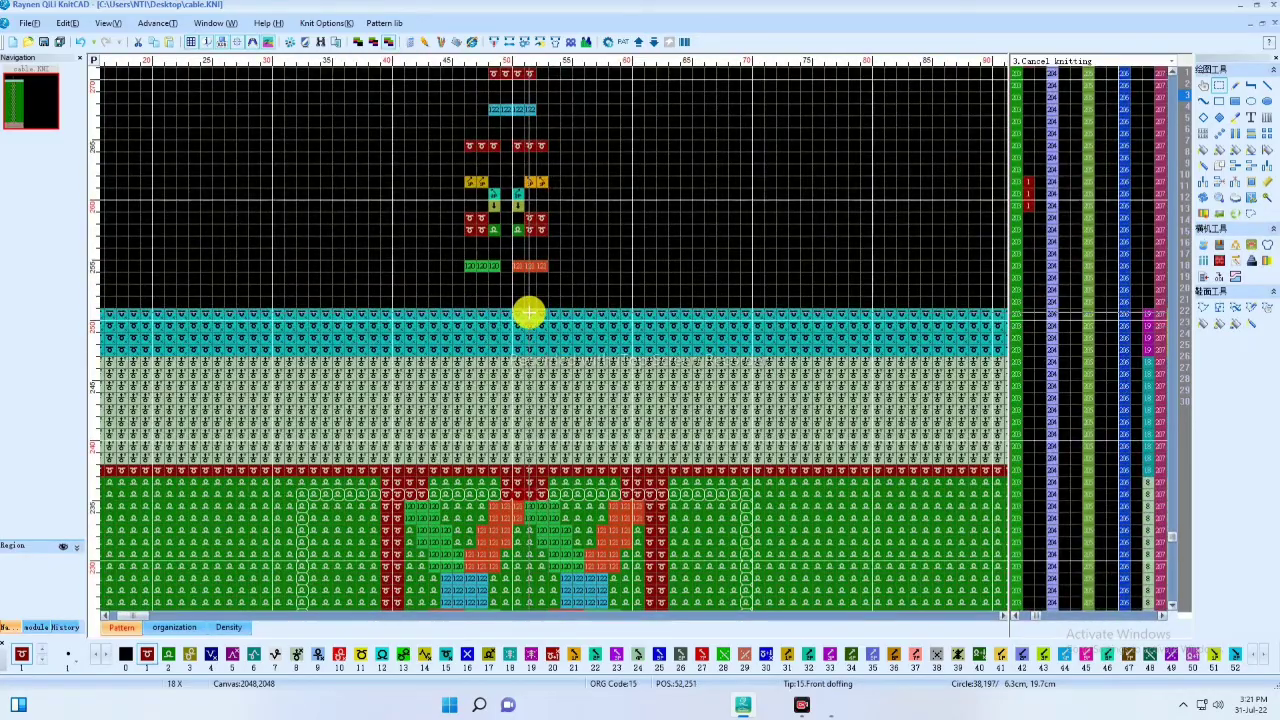
{"action": "scroll", "coordinate": [457, 428], "scroll_direction": "up", "scroll_amount": 2}
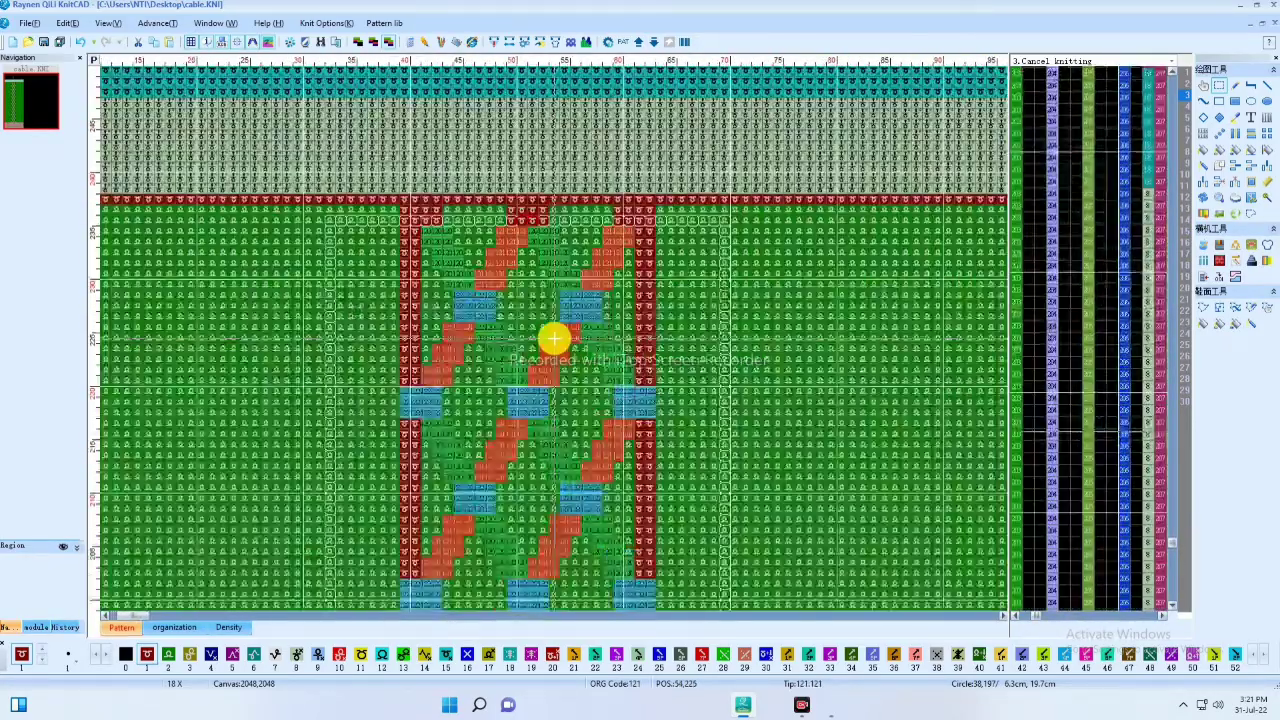
{"action": "left_click", "coordinate": [1235, 149]}
{"action": "left_click", "coordinate": [543, 395]}
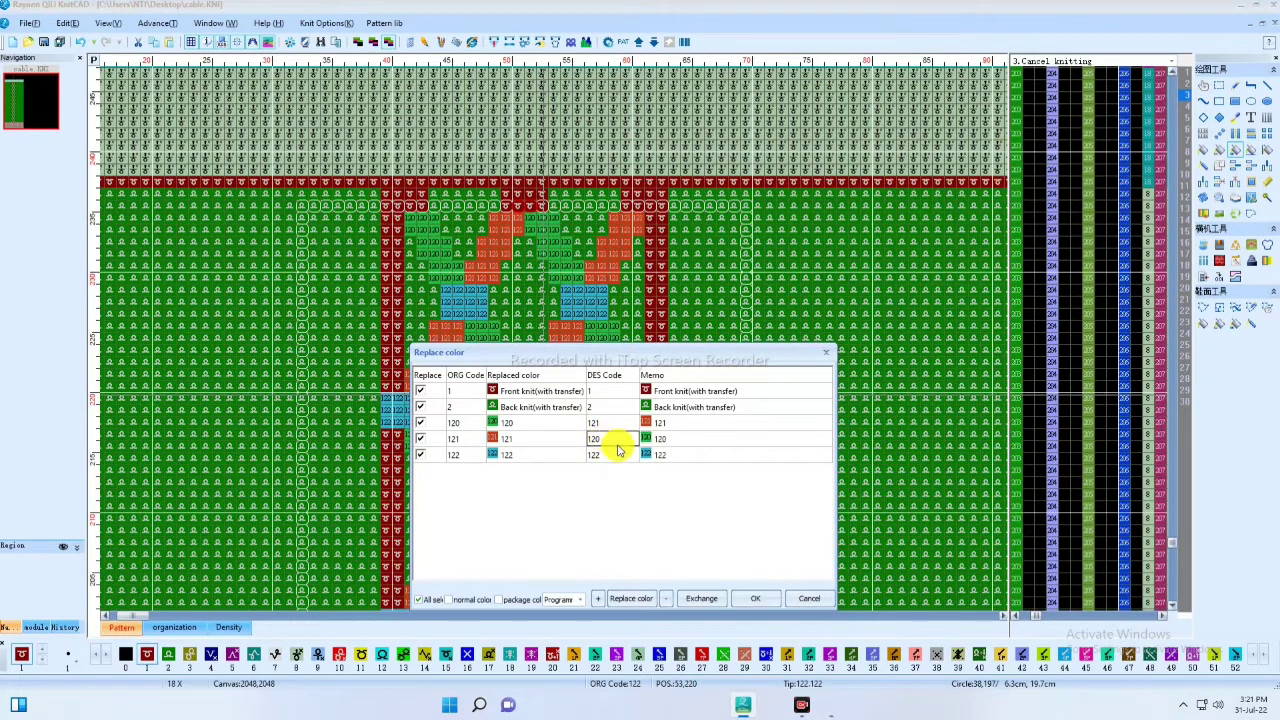
{"action": "left_click", "coordinate": [752, 598]}
Select an area over the rib and lower cable panel again, examine the swapped cables in the simulation preview, and close the preview
{"action": "scroll", "coordinate": [620, 514], "scroll_direction": "down", "scroll_amount": 5}
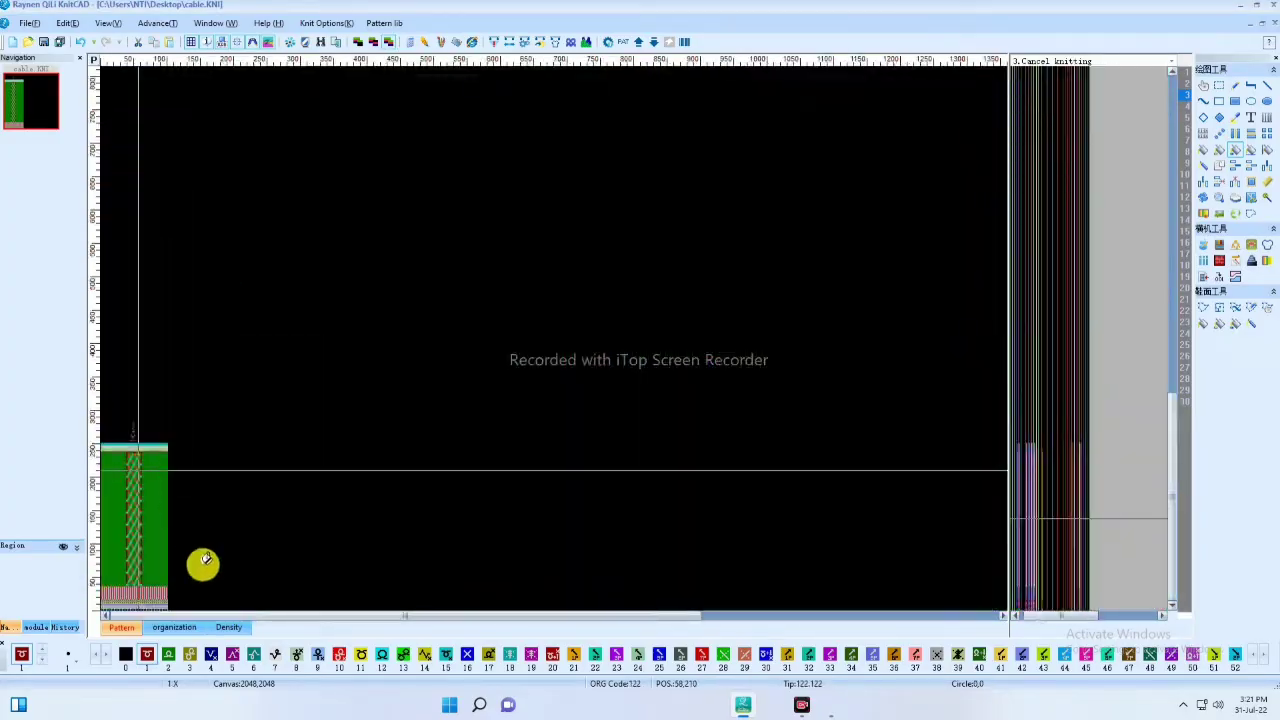
{"action": "scroll", "coordinate": [137, 582], "scroll_direction": "up", "scroll_amount": 4}
{"action": "scroll", "coordinate": [557, 334], "scroll_direction": "up", "scroll_amount": 3}
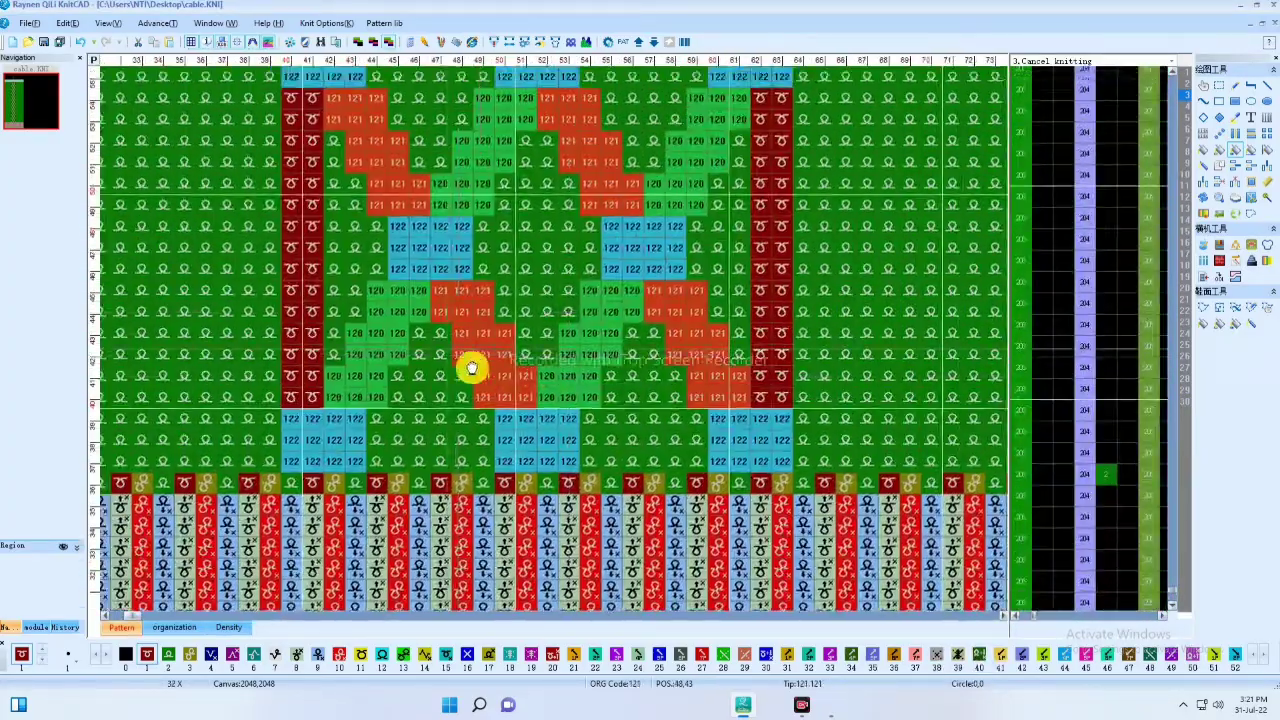
{"action": "scroll", "coordinate": [520, 317], "scroll_direction": "down", "scroll_amount": 1}
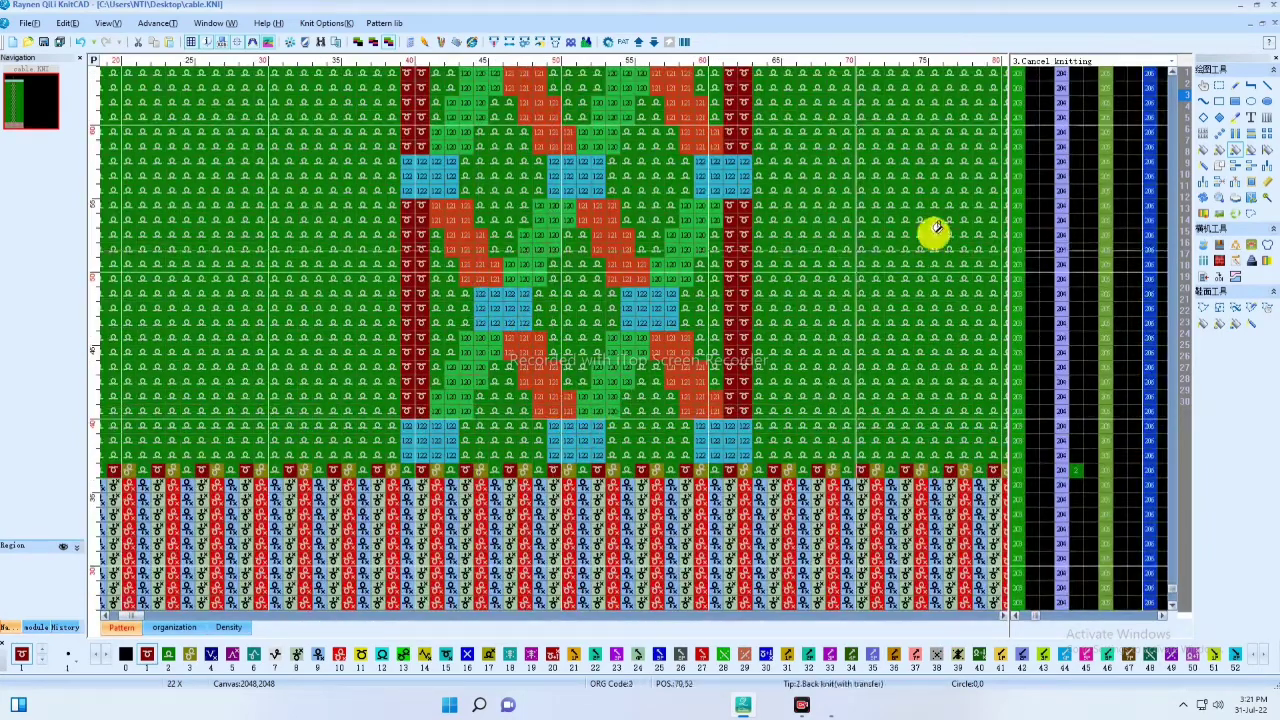
{"action": "left_click", "coordinate": [1218, 86]}
{"action": "left_click_drag", "start_coordinate": [234, 554], "coordinate": [680, 142]}
{"action": "scroll", "coordinate": [556, 256], "scroll_direction": "down", "scroll_amount": 2}
{"action": "left_click", "coordinate": [587, 41]}
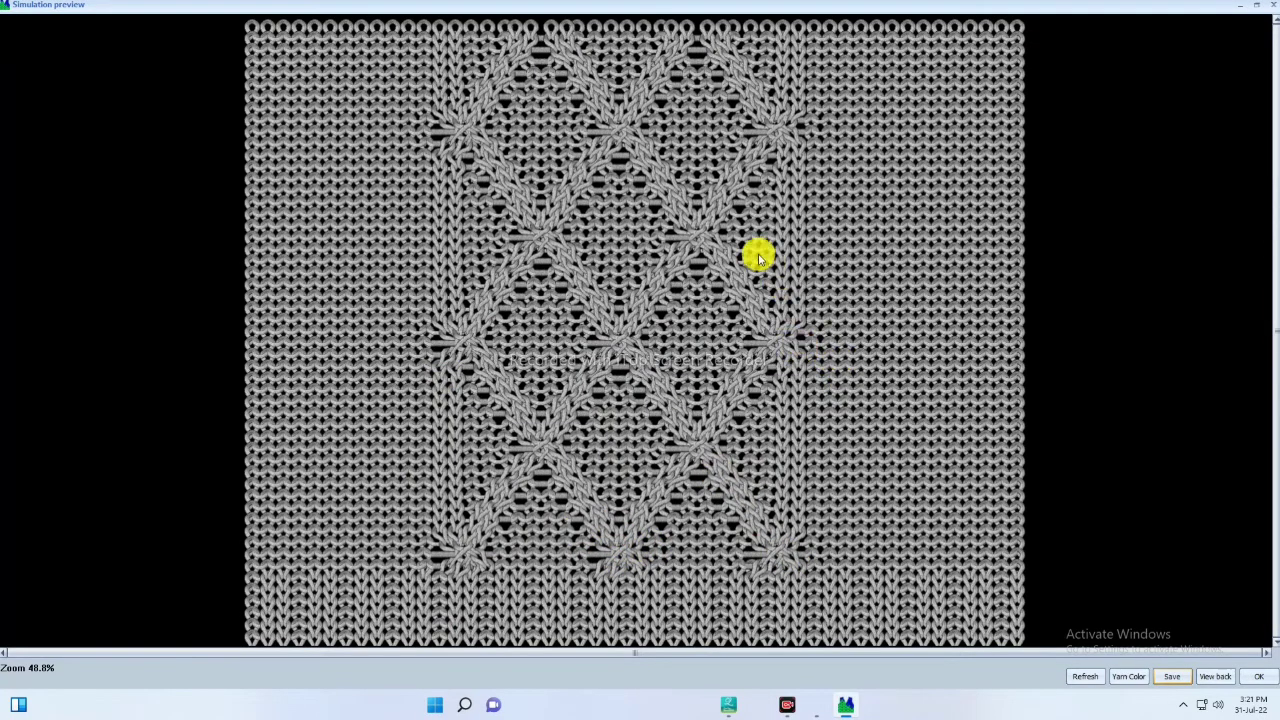
{"action": "left_click", "coordinate": [1267, 6]}
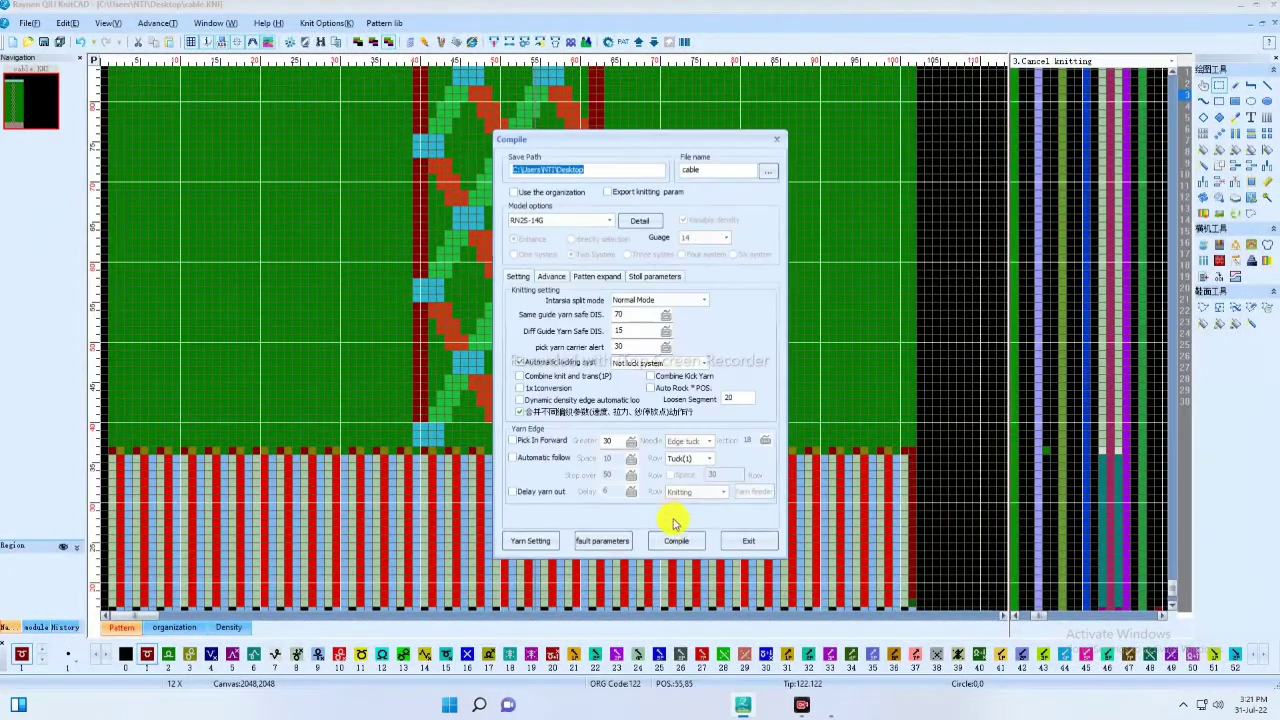
Compile the cable pattern with the current settings and dismiss the compilation information
{"action": "left_click", "coordinate": [673, 542]}
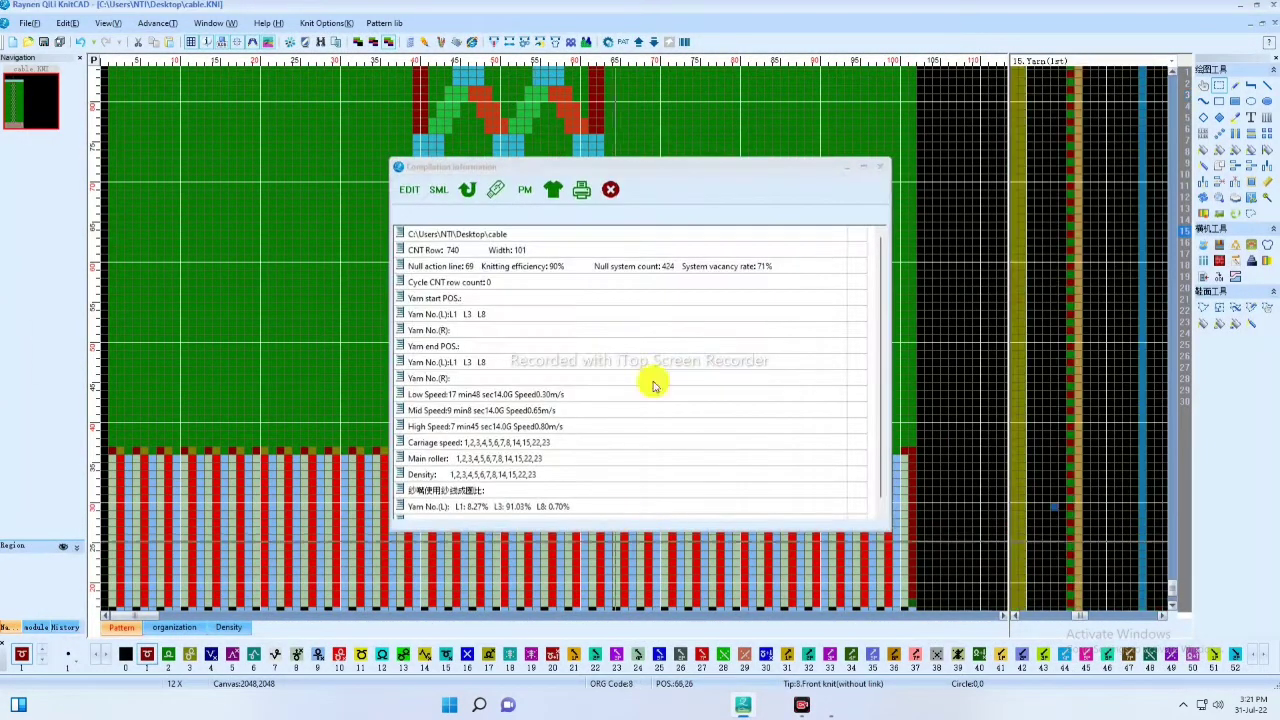
{"action": "left_click", "coordinate": [606, 193]}
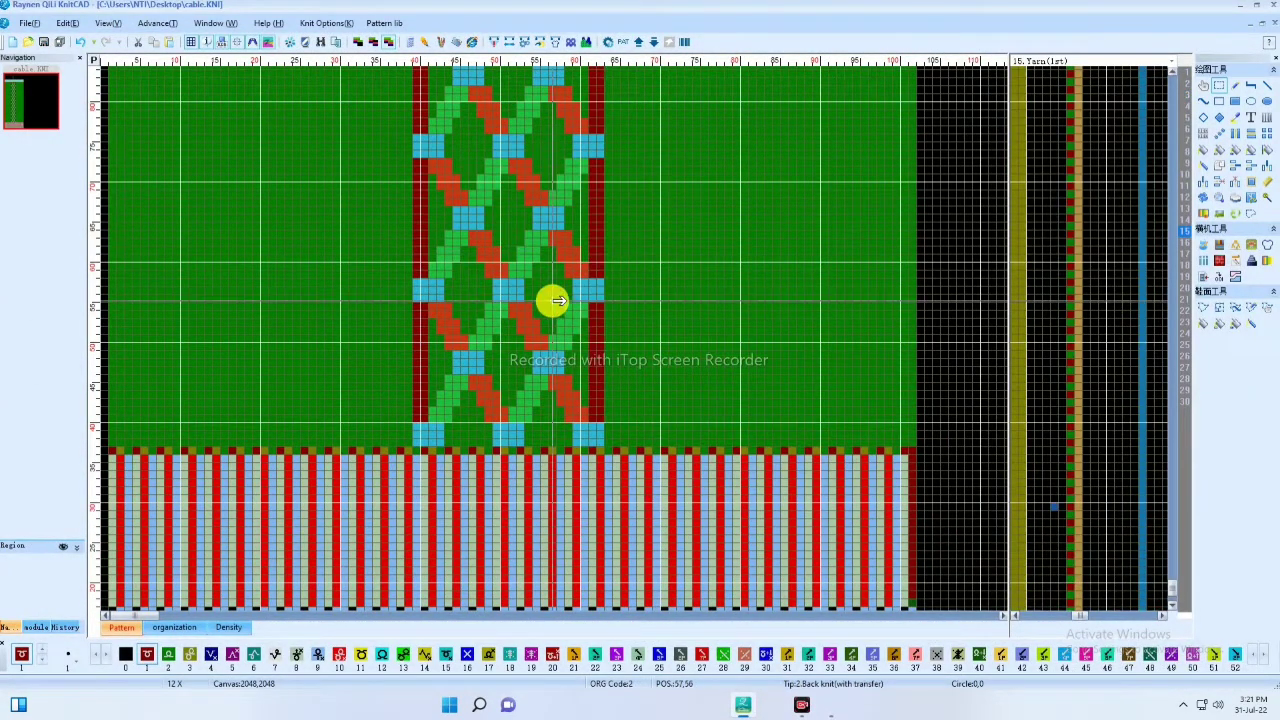
Copy one V-shaped motif of modules 121 and 120 with the Magic wand, placing two copies side by side right of the central cable panel
{"action": "scroll", "coordinate": [570, 370], "scroll_direction": "up", "scroll_amount": 1}
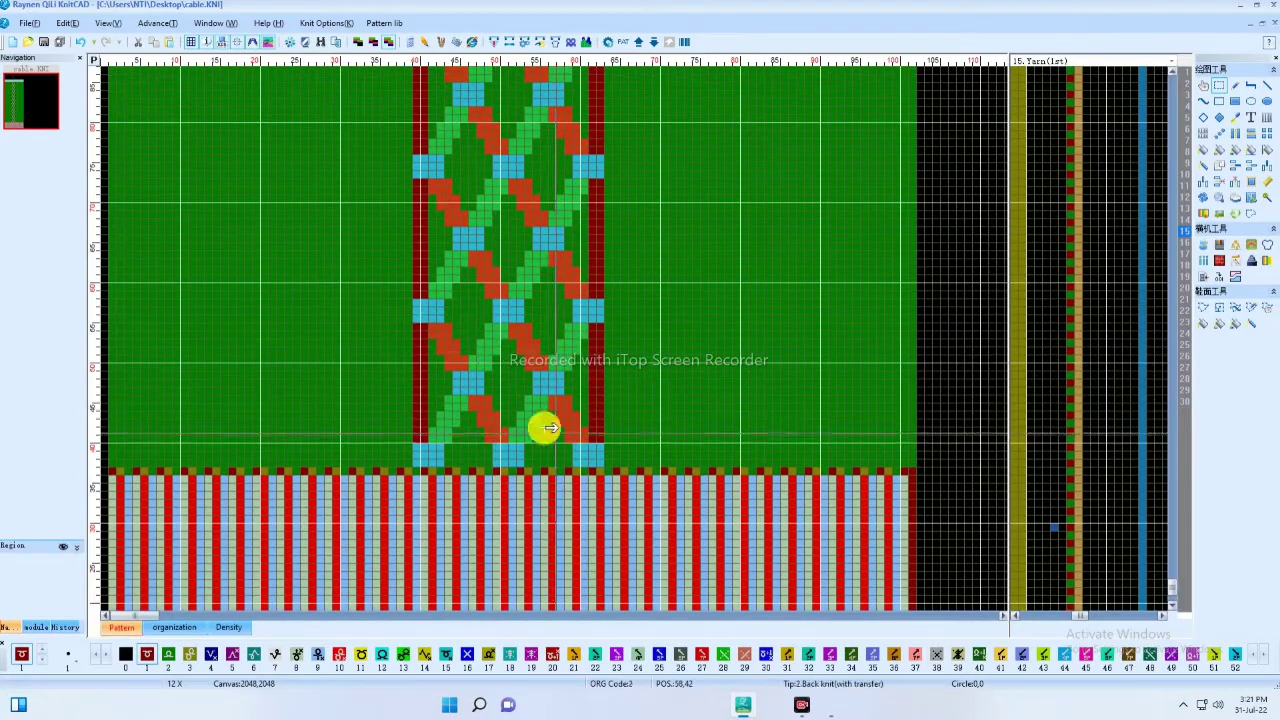
{"action": "scroll", "coordinate": [462, 370], "scroll_direction": "up", "scroll_amount": 3, "text": "ctrl"}
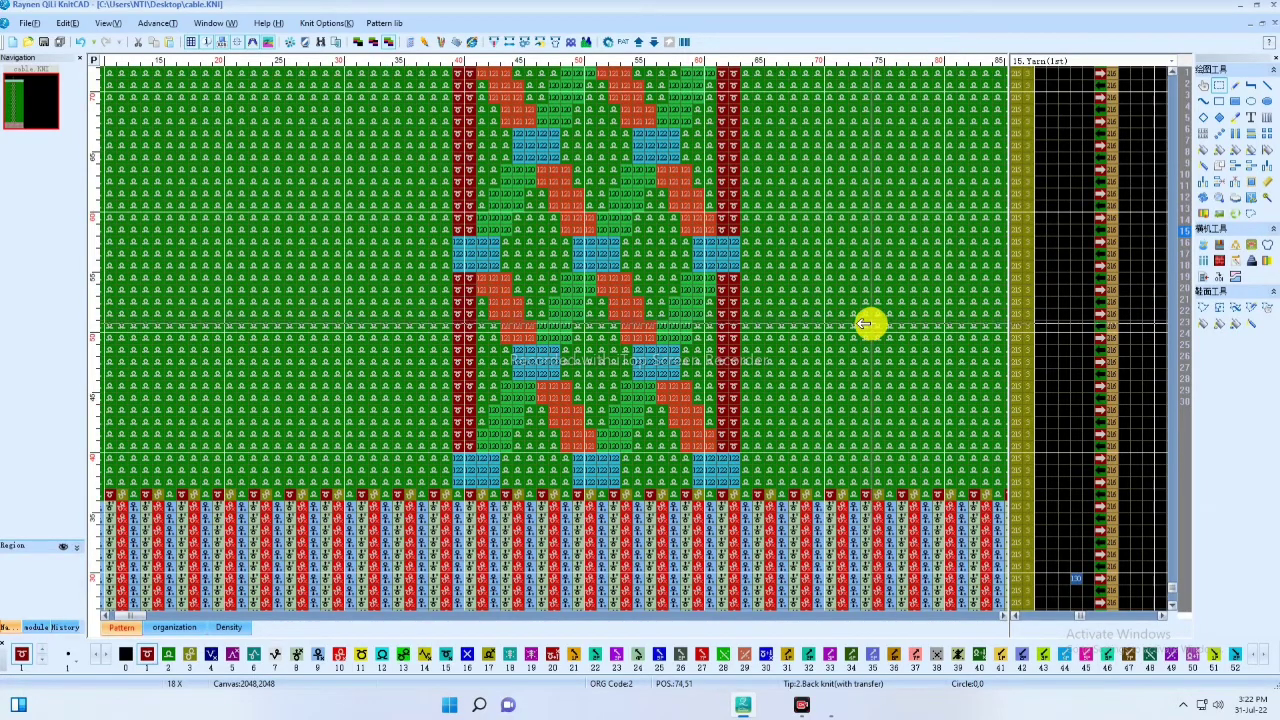
{"action": "middle_click_drag", "start_coordinate": [862, 323], "coordinate": [690, 303]}
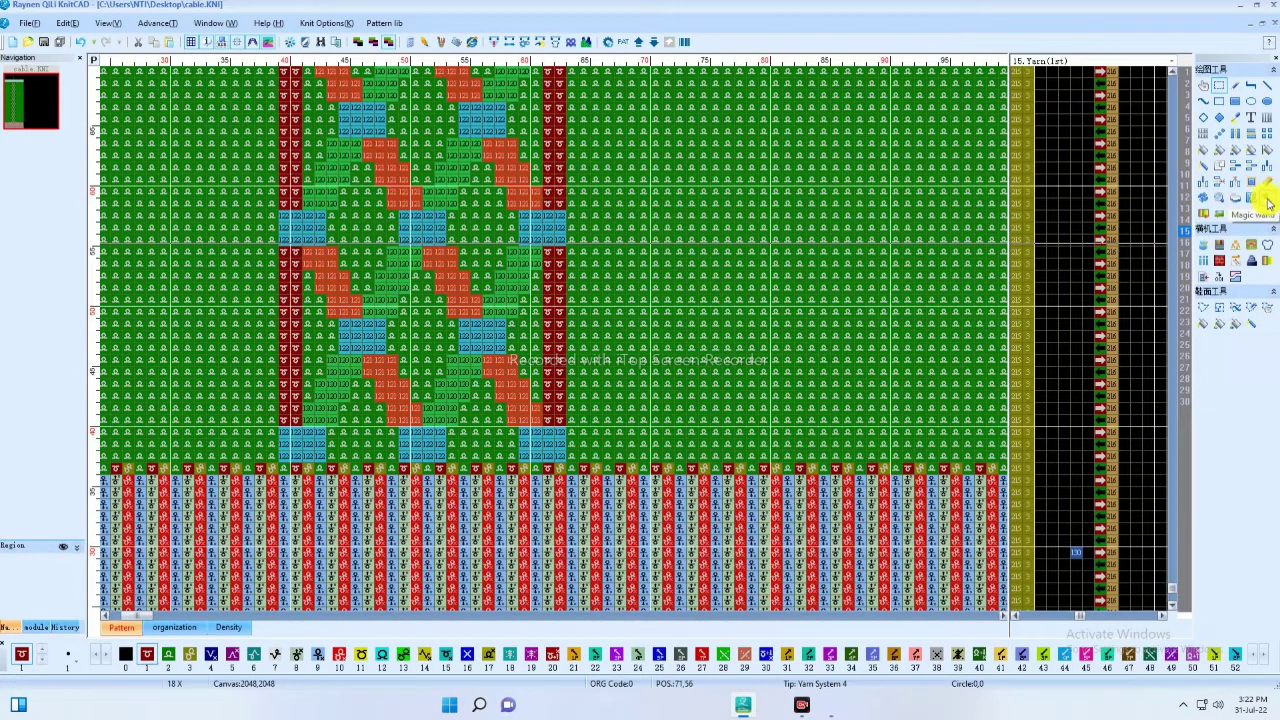
{"action": "left_click", "coordinate": [1266, 197]}
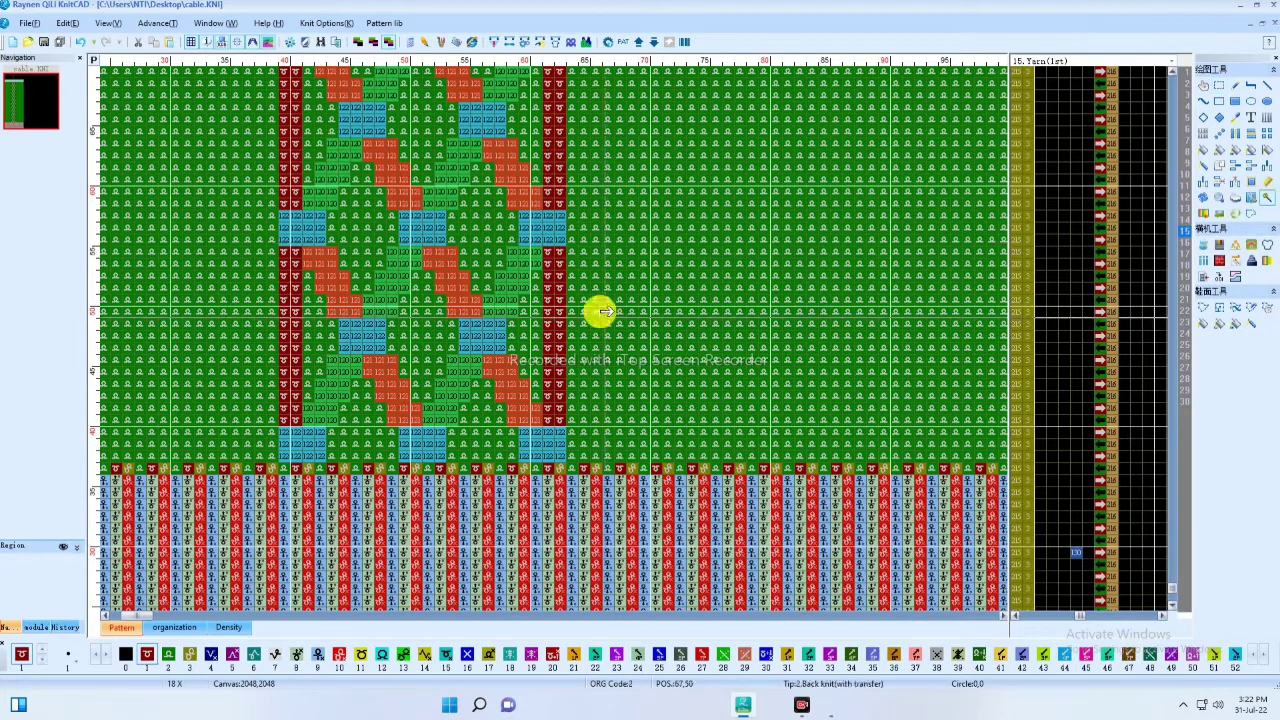
{"action": "left_click", "coordinate": [466, 291]}
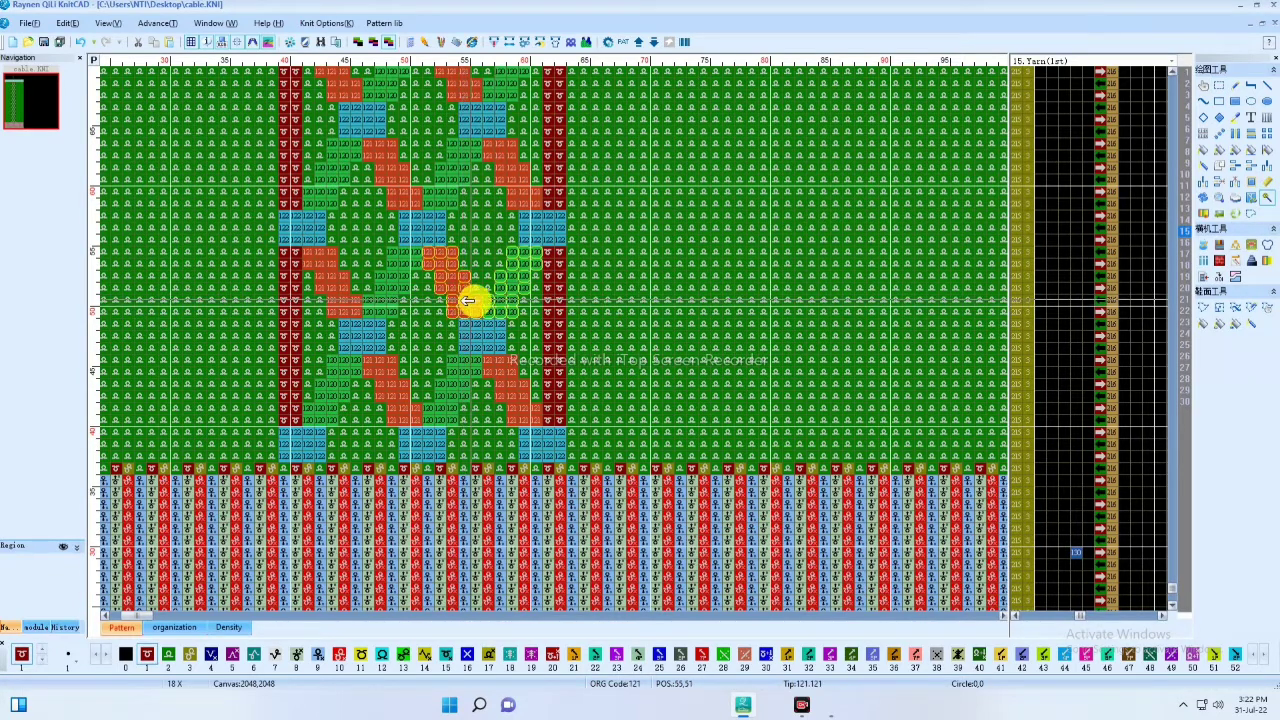
{"action": "left_click_drag", "start_coordinate": [477, 300], "coordinate": [648, 305]}
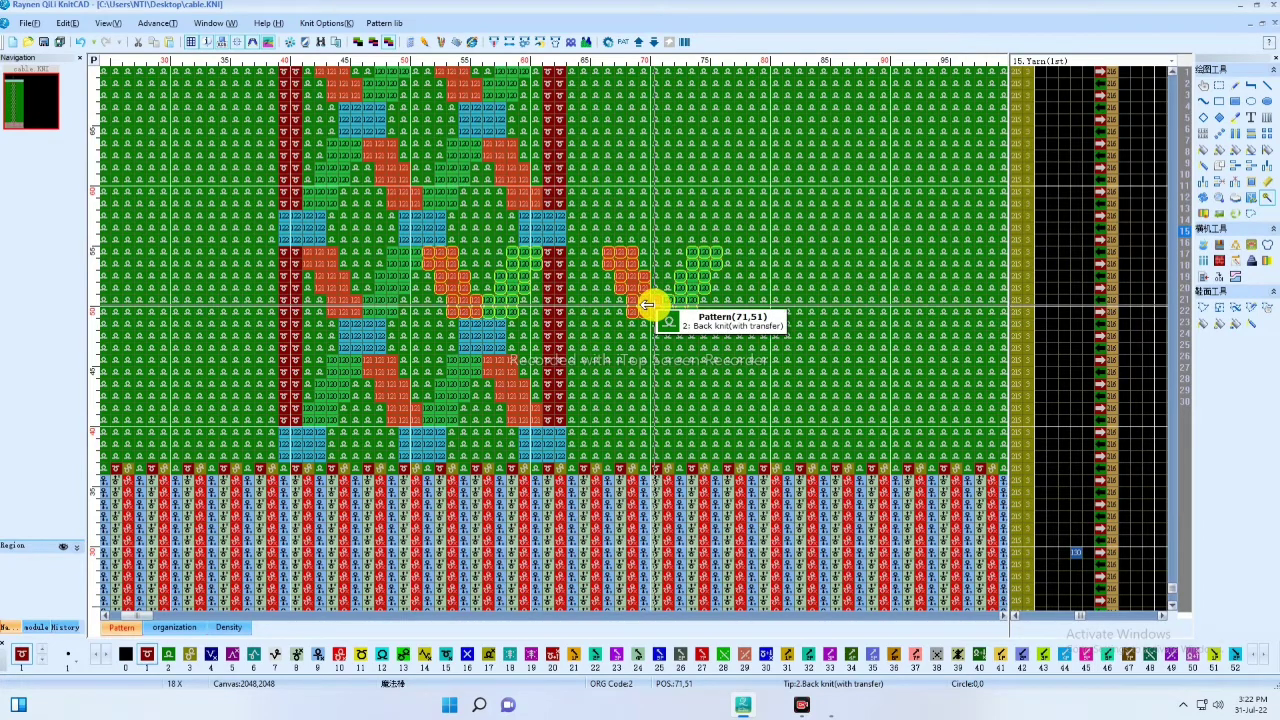
{"action": "left_click", "coordinate": [648, 305]}
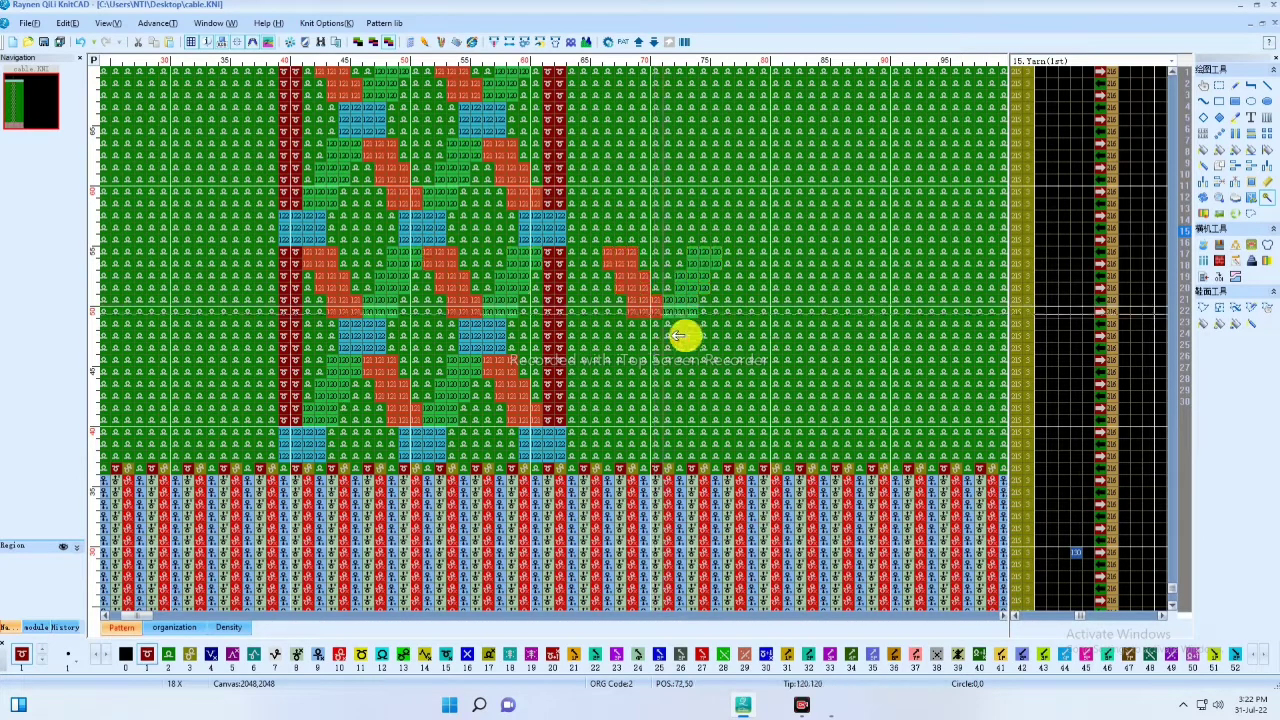
{"action": "left_click", "coordinate": [644, 304]}
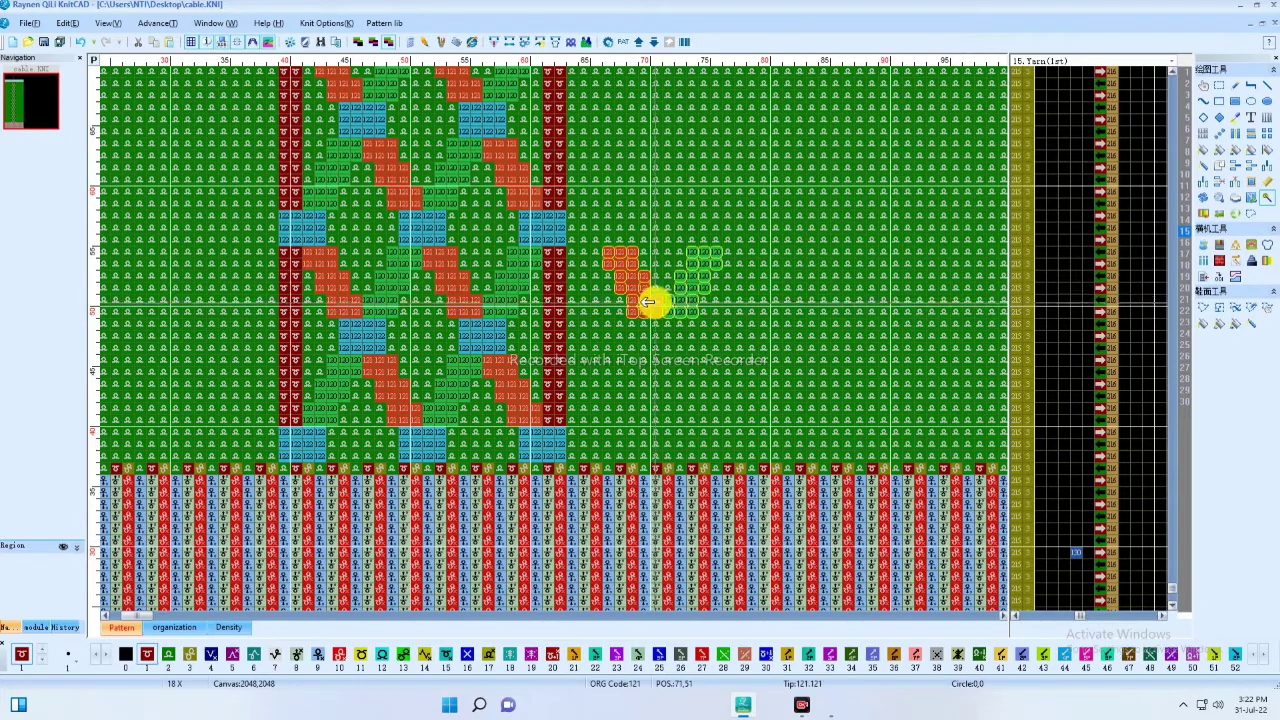
{"action": "left_click", "coordinate": [786, 309]}
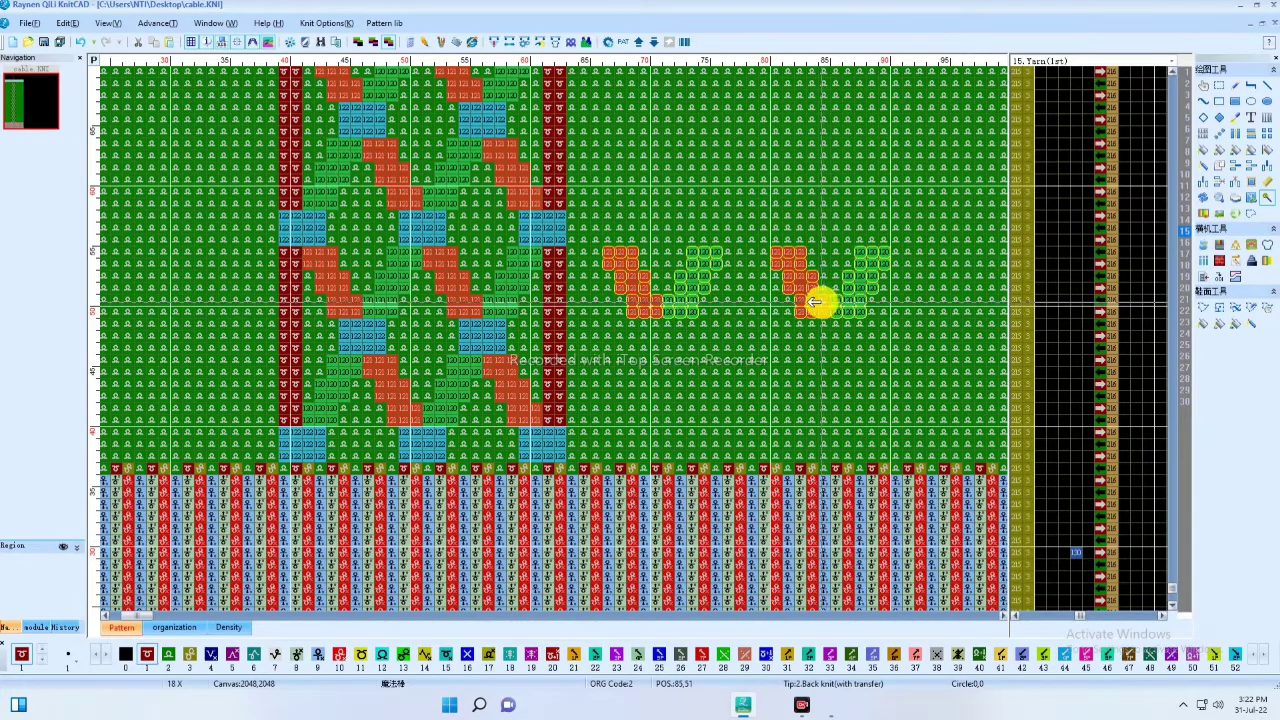
{"action": "left_click", "coordinate": [808, 300]}
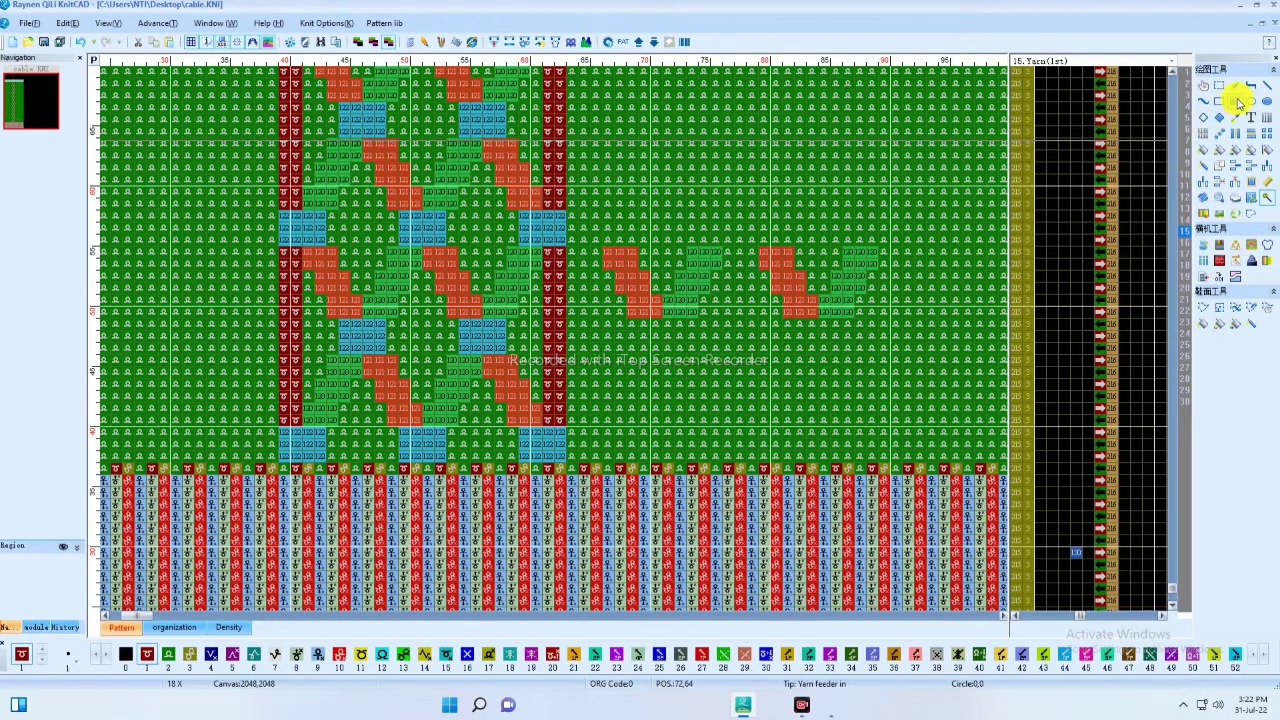
Fill 4 × 3 front-knit (code 1) rectangles beneath both copied V motifs and 2 × 3 rectangles above each of their arms
{"action": "left_click", "coordinate": [1236, 100]}
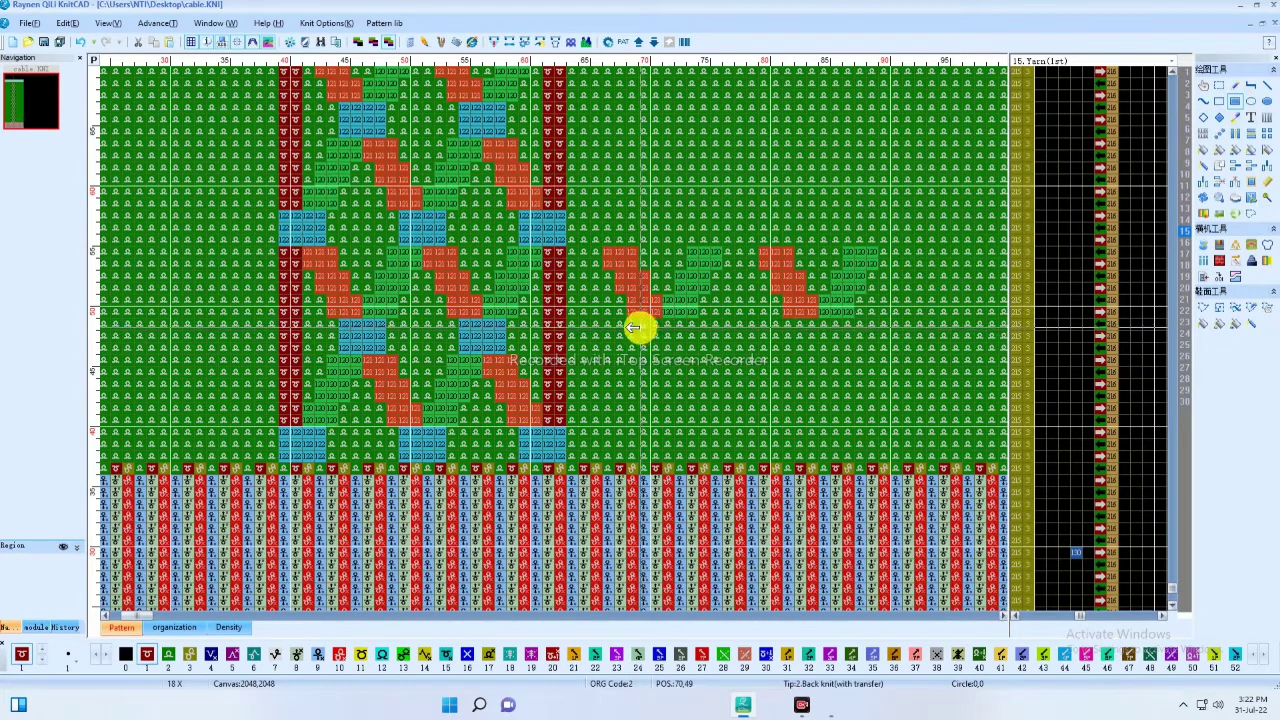
{"action": "key", "text": "2"}
{"action": "left_click_drag", "start_coordinate": [636, 323], "coordinate": [671, 349]}
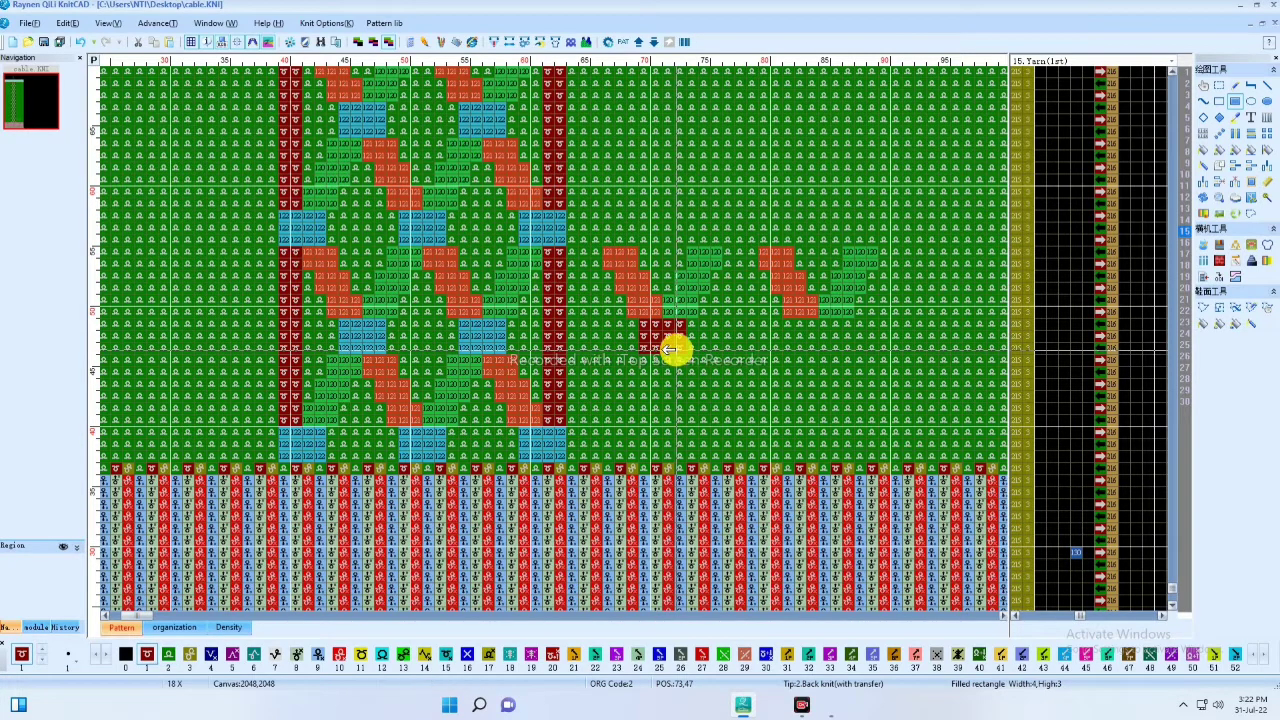
{"action": "left_click_drag", "start_coordinate": [797, 324], "coordinate": [831, 346]}
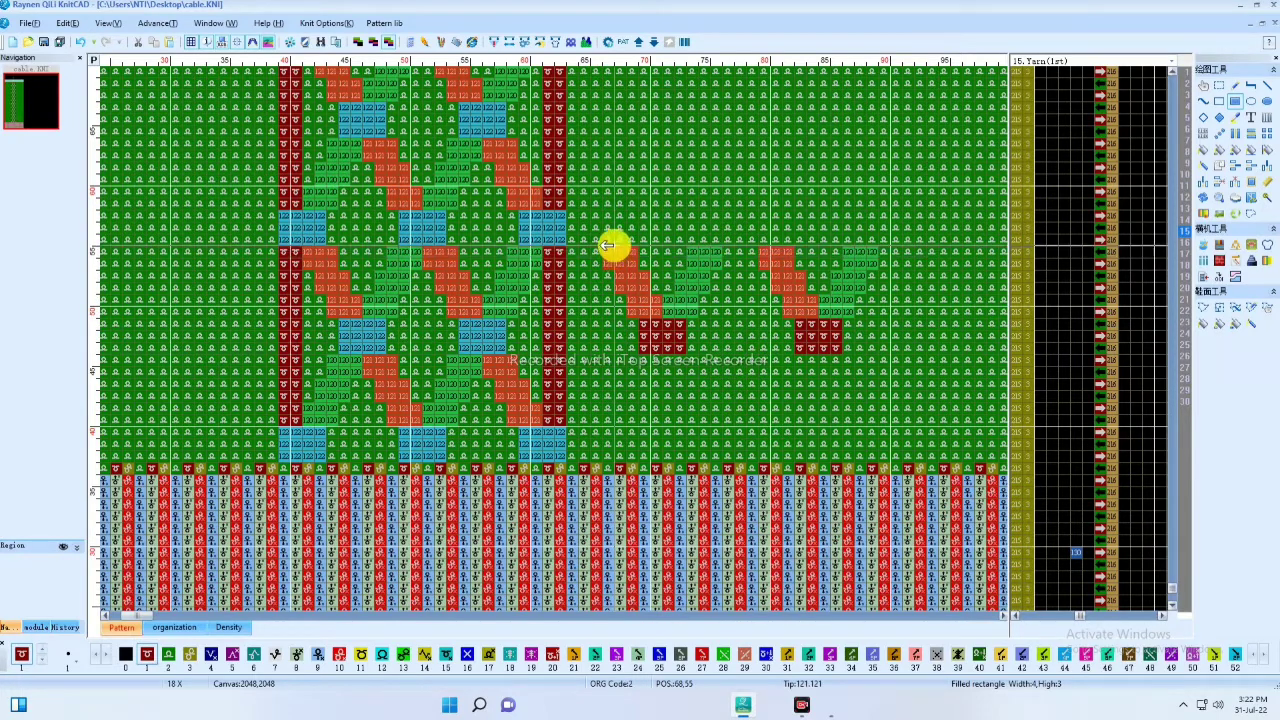
{"action": "left_click_drag", "start_coordinate": [609, 246], "coordinate": [613, 214]}
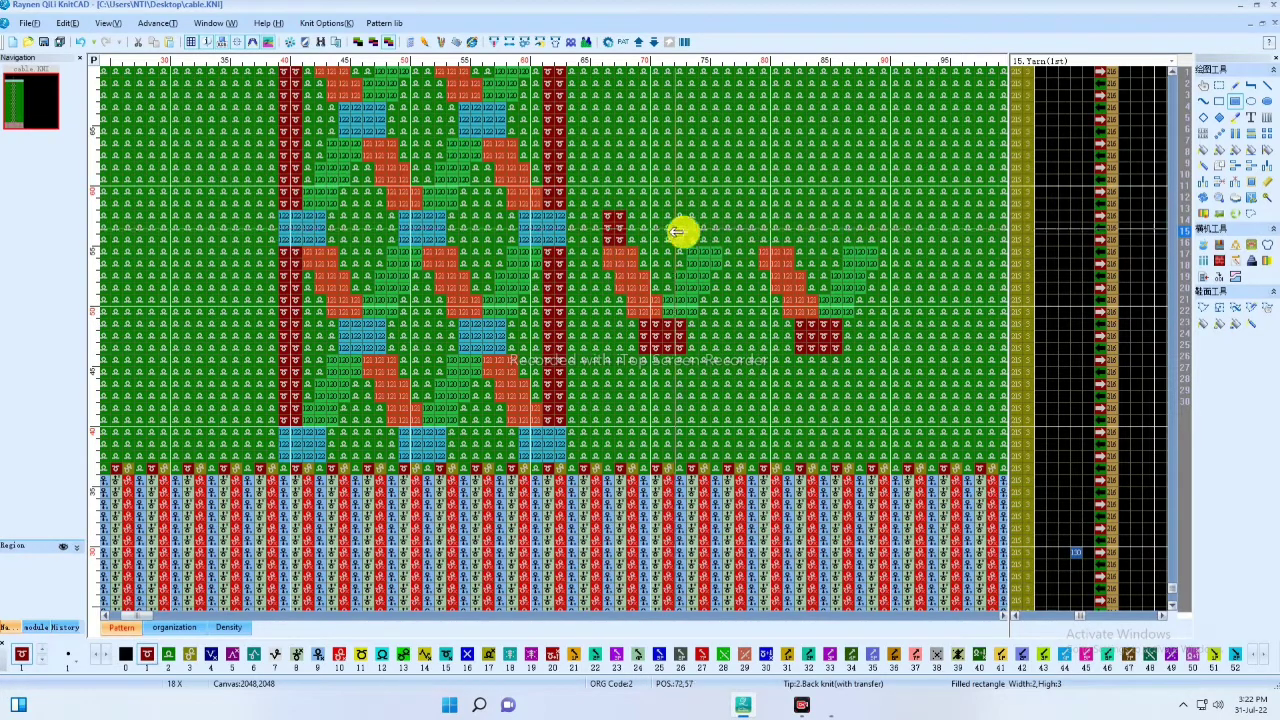
{"action": "left_click_drag", "start_coordinate": [700, 241], "coordinate": [781, 214]}
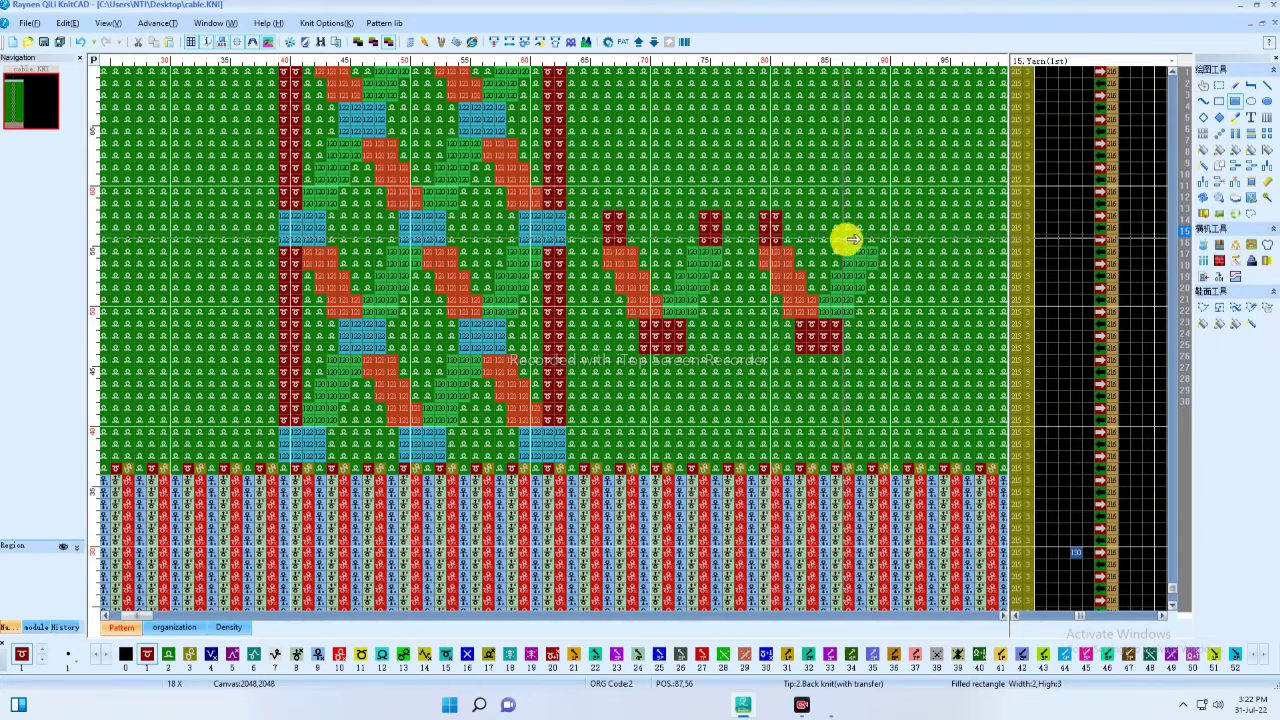
{"action": "left_click_drag", "start_coordinate": [866, 240], "coordinate": [868, 214]}
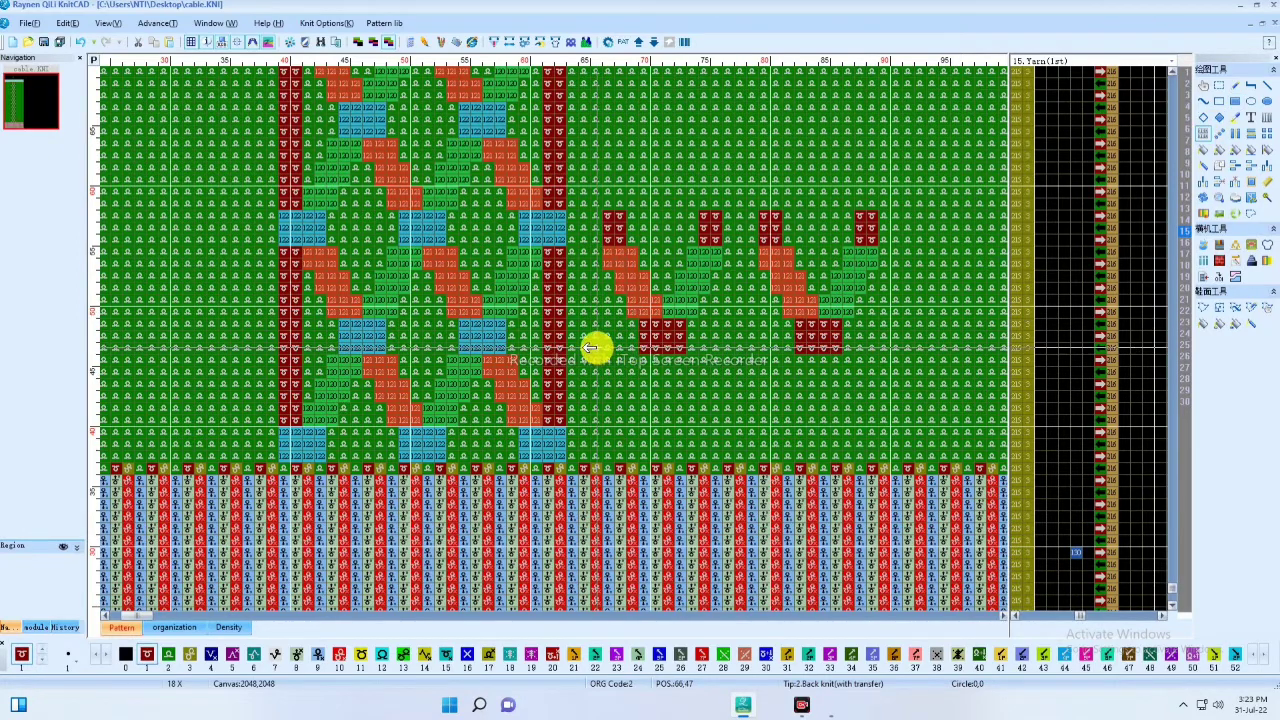
Select the 27 × 9 area with both V motifs and their upper knit blocks, copy it 9 rows down, and deselect
{"action": "left_click_drag", "start_coordinate": [595, 348], "coordinate": [910, 213]}
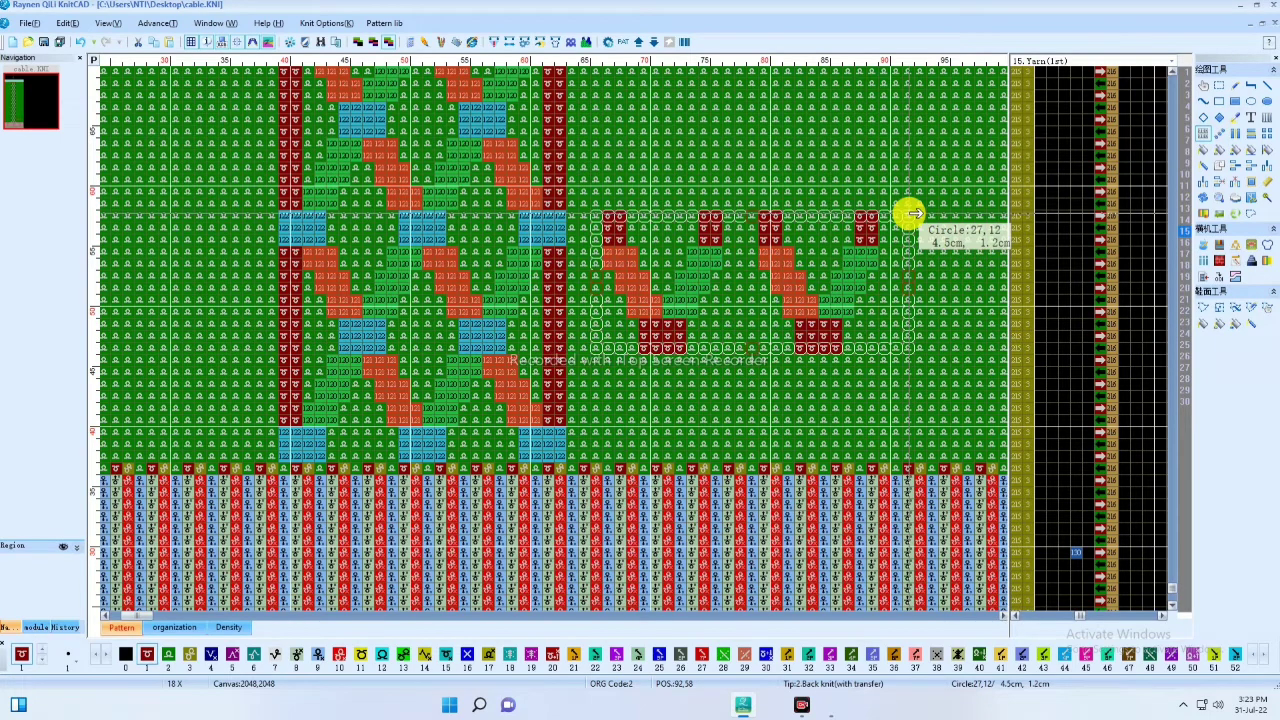
{"action": "left_click_drag", "start_coordinate": [910, 213], "coordinate": [908, 220]}
{"action": "left_click_drag", "start_coordinate": [600, 312], "coordinate": [903, 214]}
{"action": "left_click", "coordinate": [1219, 86]}
{"action": "left_click_drag", "start_coordinate": [797, 265], "coordinate": [723, 390]}
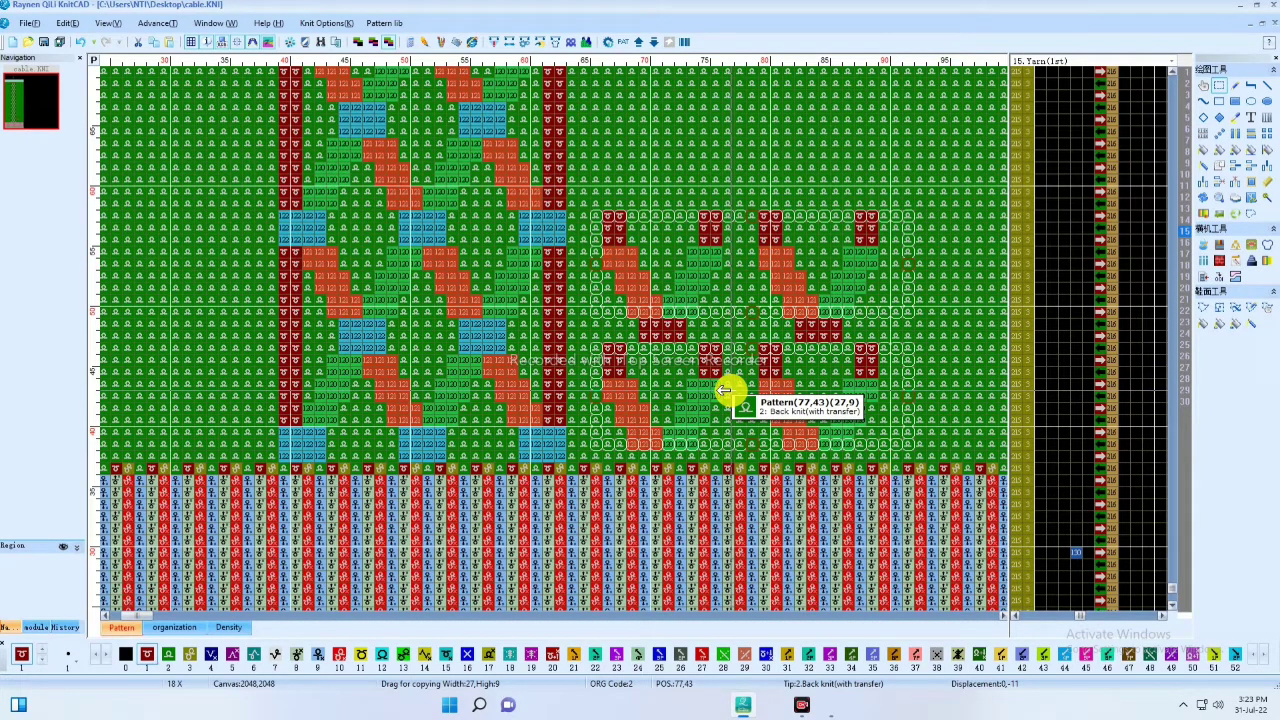
{"action": "mouse_move", "coordinate": [723, 390]}
{"action": "left_mouse_down"}
{"action": "mouse_move", "coordinate": [729, 371]}
{"action": "mouse_move", "coordinate": [740, 409]}
{"action": "left_mouse_up"}
{"action": "right_click", "coordinate": [786, 369]}
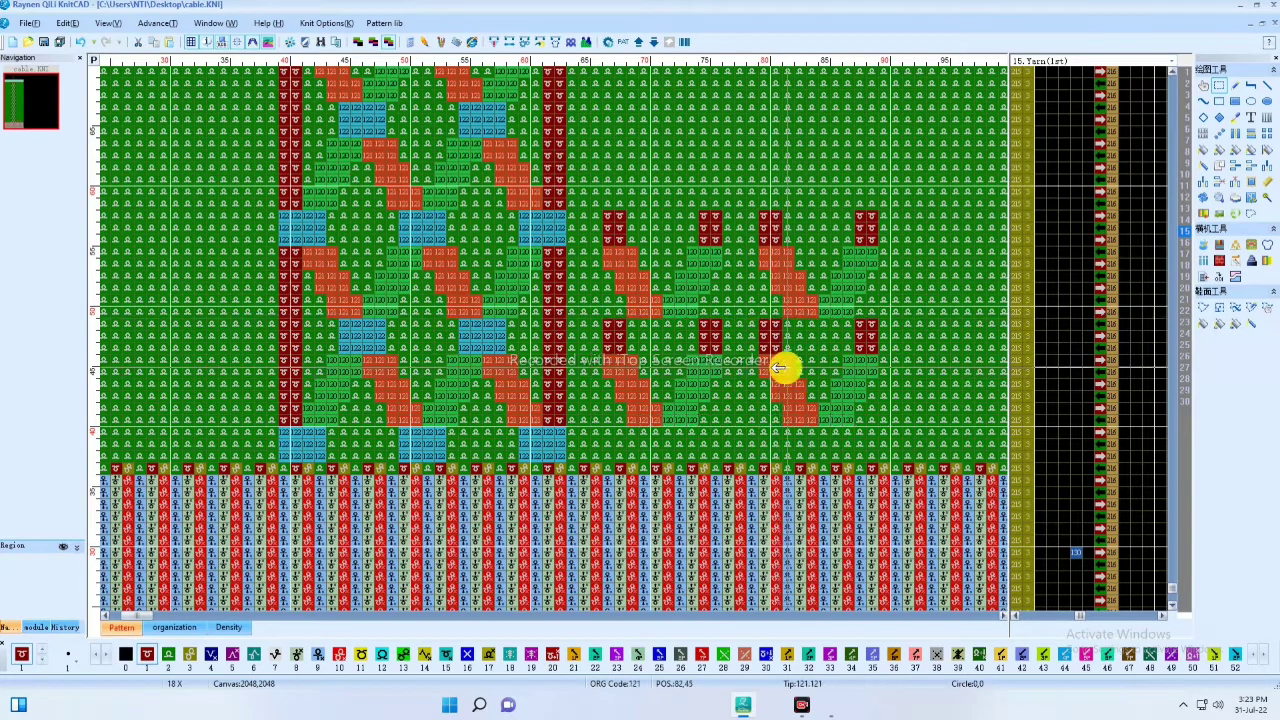
Fill 4 × 3 front-knit rectangles beneath all four V motifs and between the arm blocks above the upper two at rows 56–58
{"action": "left_click", "coordinate": [1236, 102]}
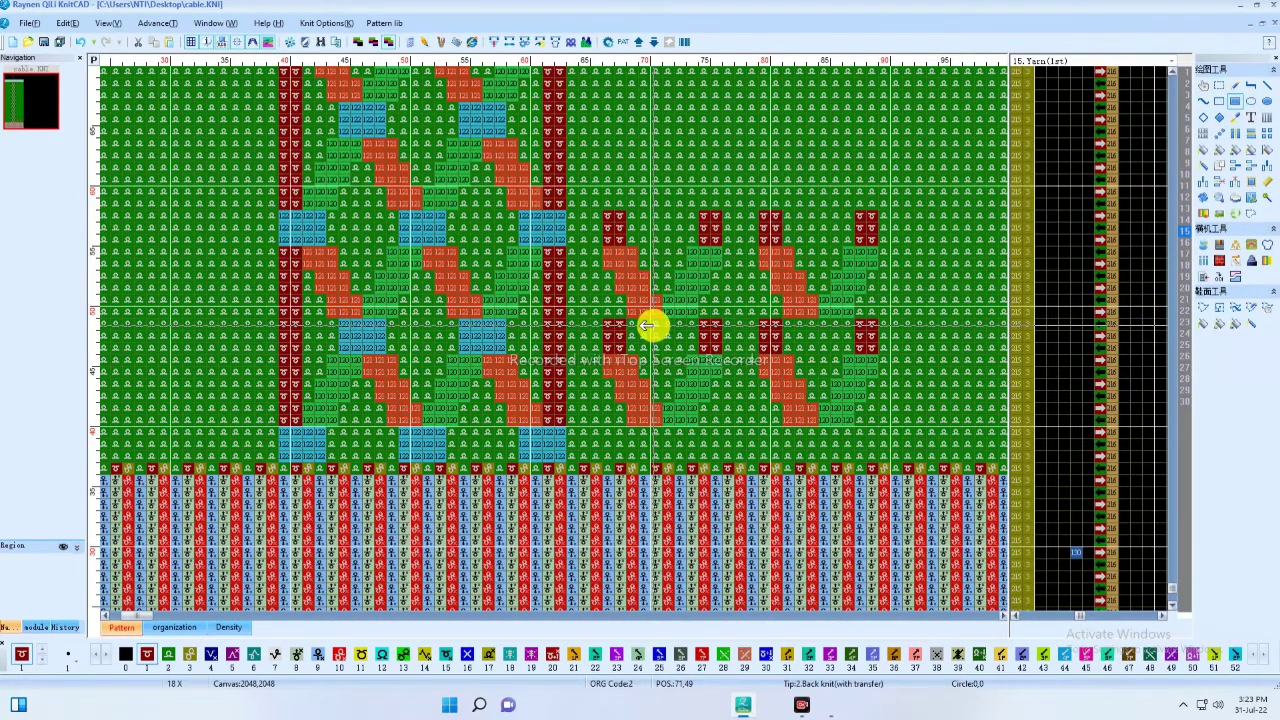
{"action": "left_click_drag", "start_coordinate": [654, 329], "coordinate": [673, 345]}
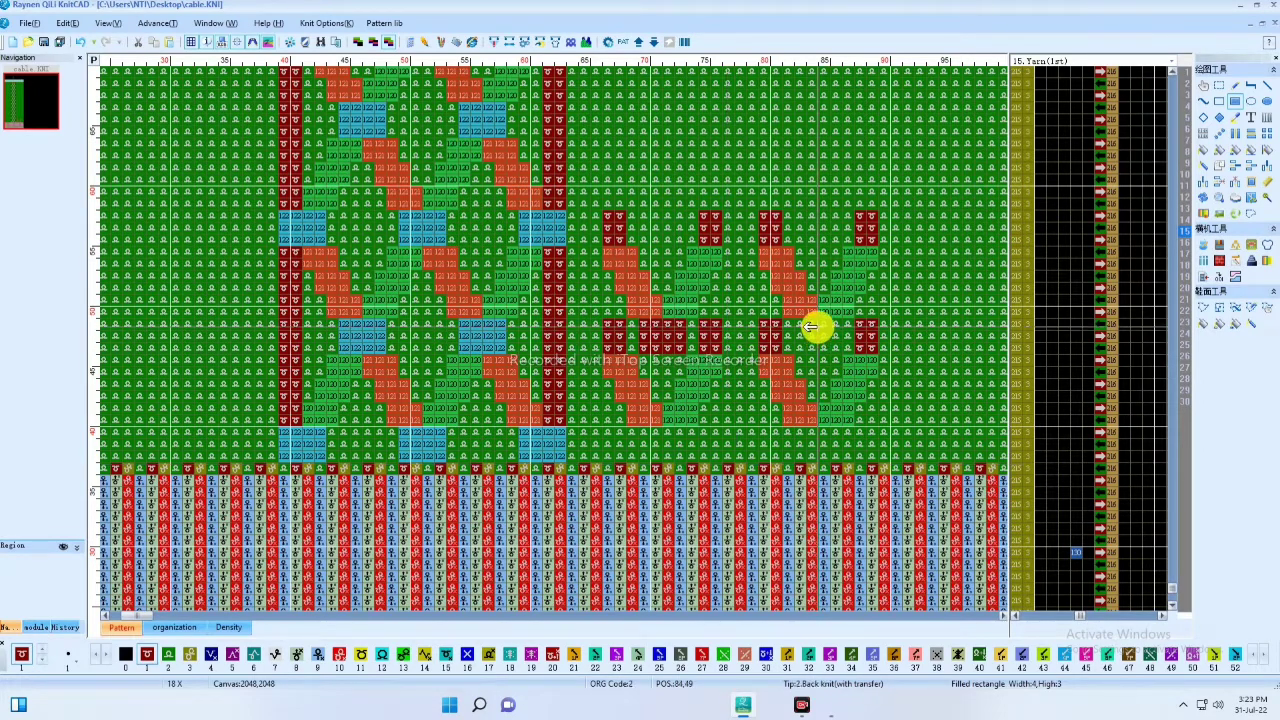
{"action": "left_click_drag", "start_coordinate": [800, 323], "coordinate": [826, 346]}
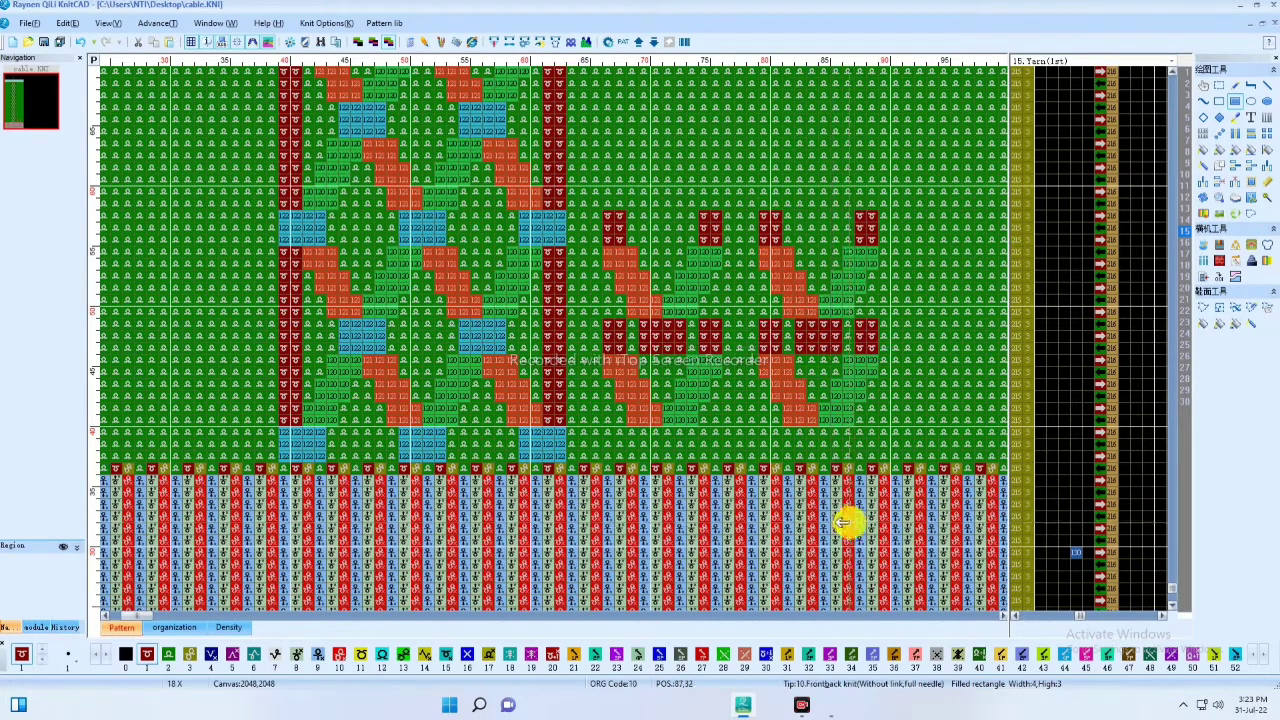
{"action": "left_click_drag", "start_coordinate": [646, 431], "coordinate": [686, 453]}
{"action": "left_click_drag", "start_coordinate": [805, 431], "coordinate": [832, 448]}
{"action": "middle_click_drag", "start_coordinate": [713, 391], "coordinate": [722, 439]}
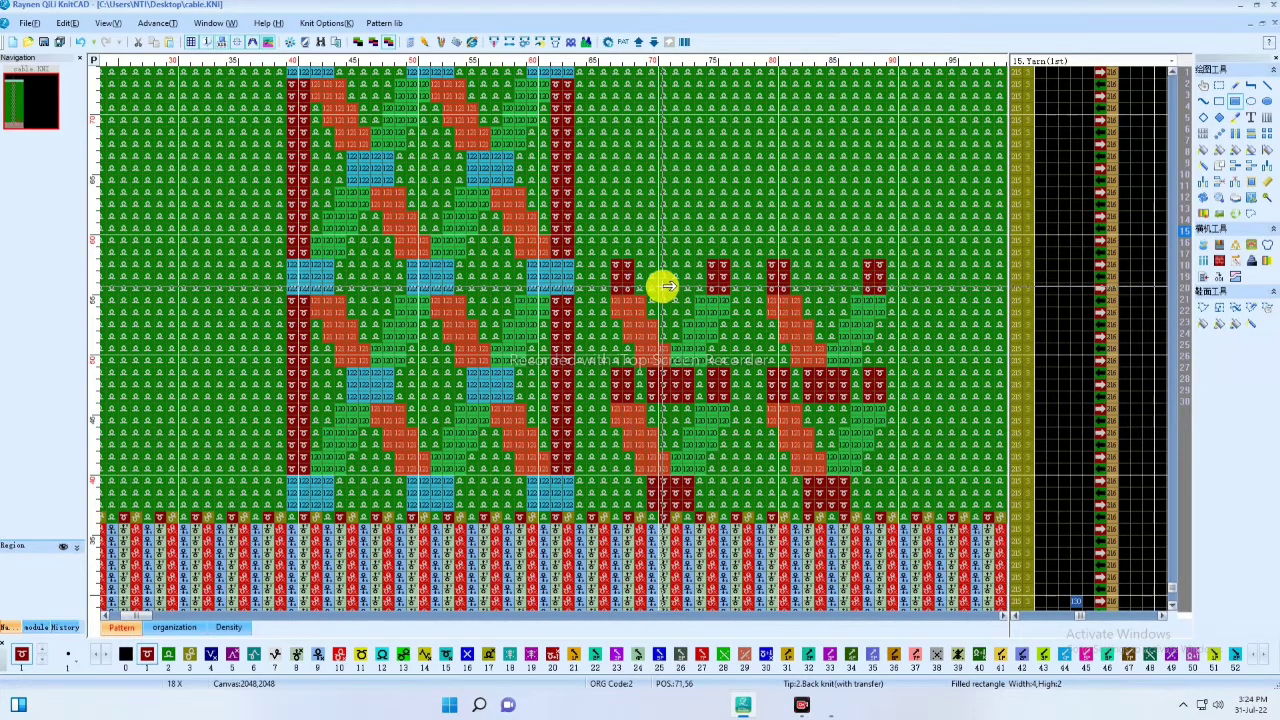
{"action": "left_click_drag", "start_coordinate": [654, 288], "coordinate": [686, 266]}
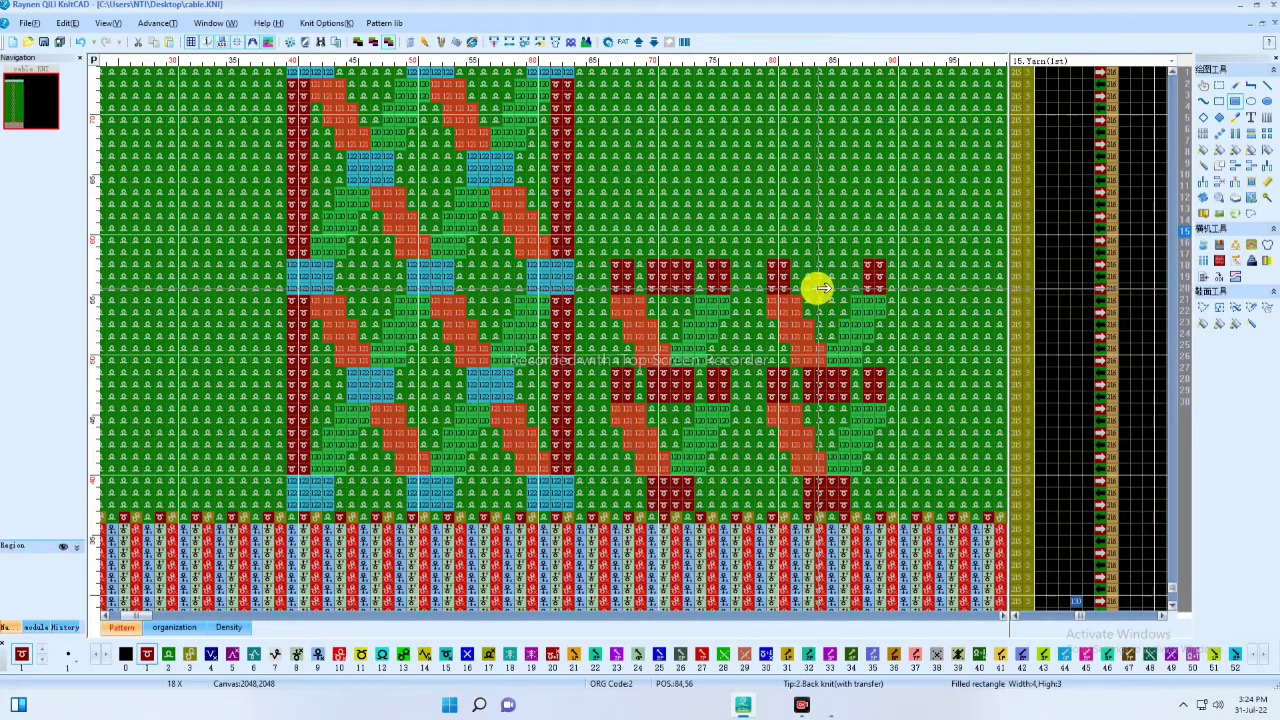
{"action": "left_click_drag", "start_coordinate": [820, 289], "coordinate": [840, 266]}
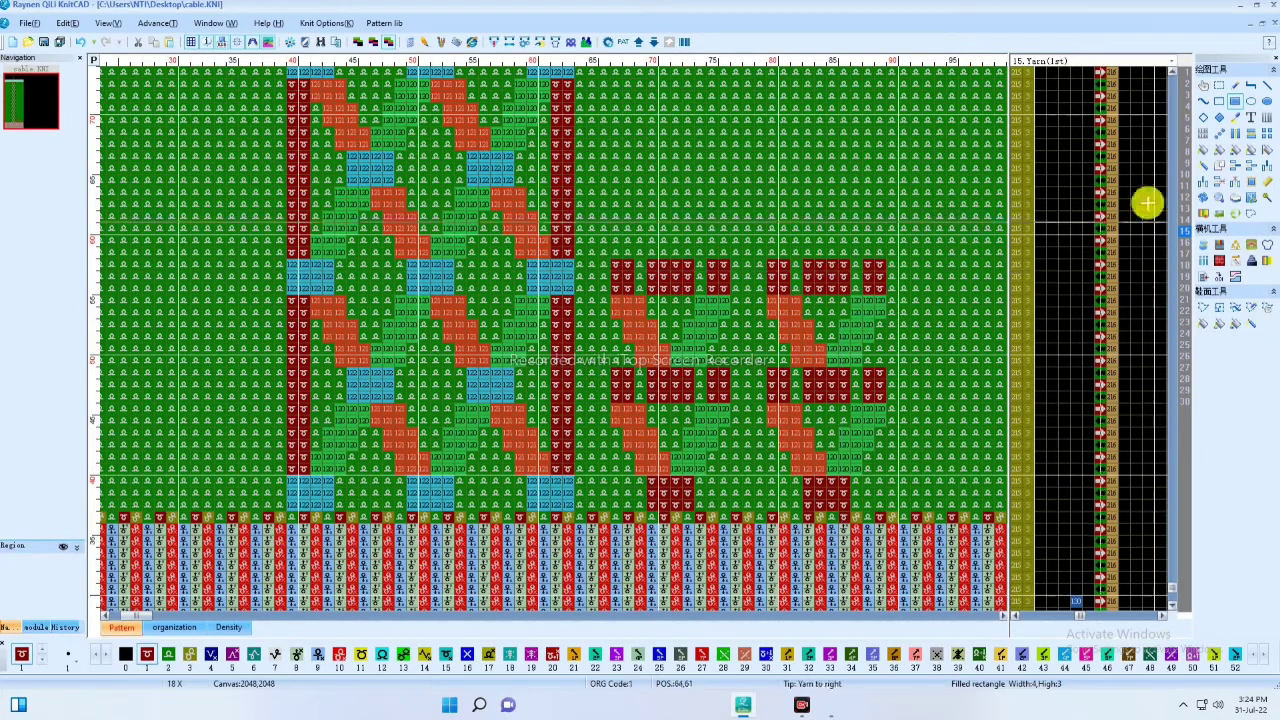
Repeat the lower 27 × 9 section of the V-cable columns upward with the flat copy tool to a height of 196, ending at row 236
{"action": "left_click", "coordinate": [1202, 133]}
{"action": "scroll", "coordinate": [785, 358], "scroll_direction": "down", "scroll_amount": 2}
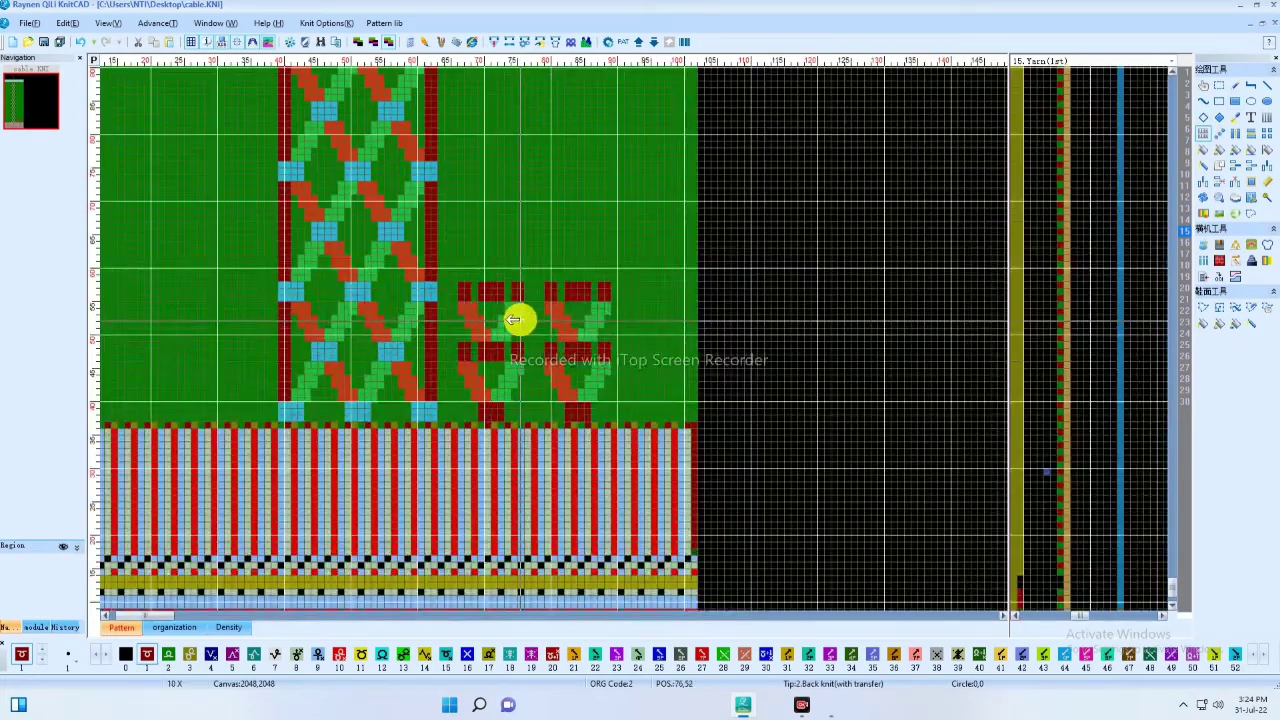
{"action": "scroll", "coordinate": [551, 337], "scroll_direction": "up", "scroll_amount": 2}
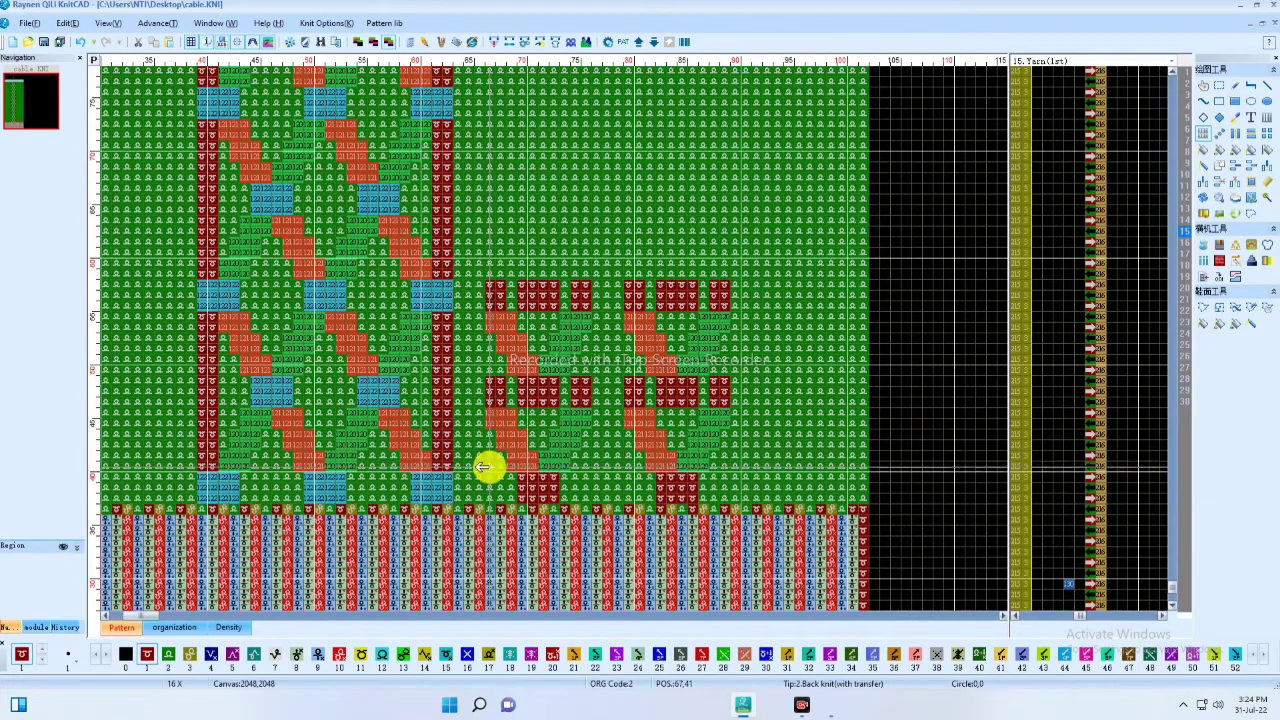
{"action": "left_click_drag", "start_coordinate": [486, 463], "coordinate": [766, 380]}
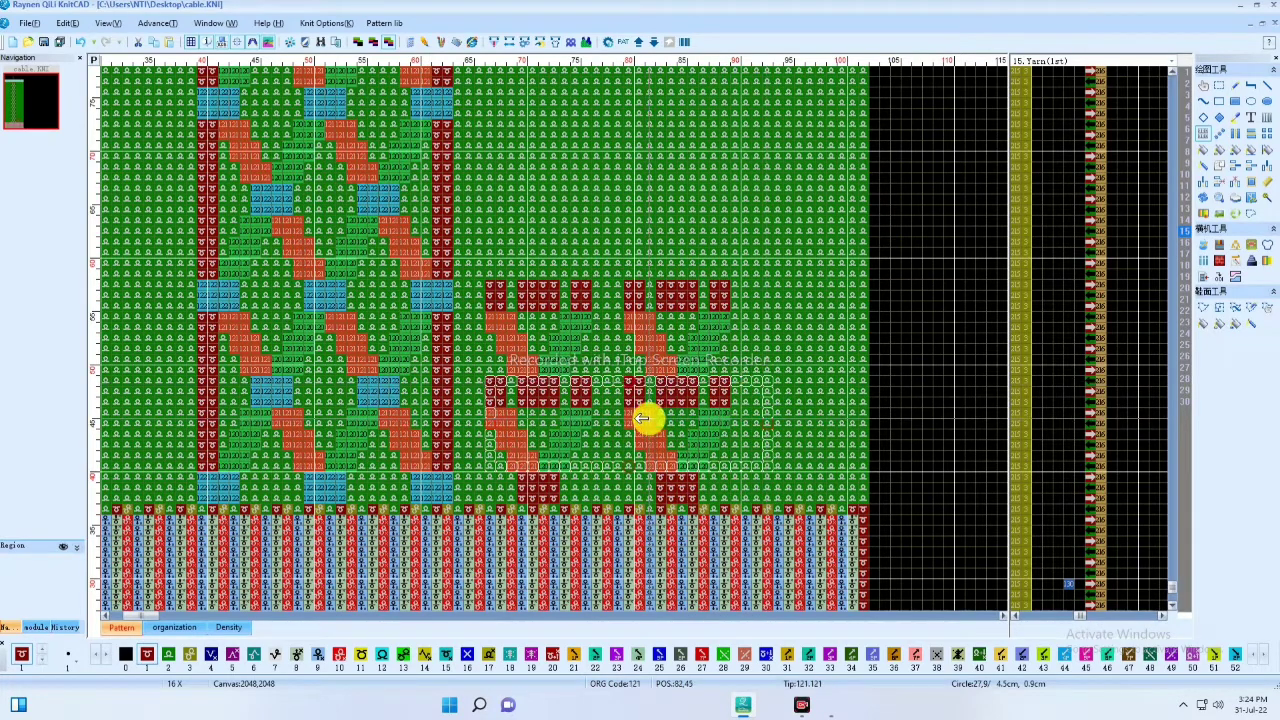
{"action": "scroll", "coordinate": [634, 163], "scroll_direction": "down", "scroll_amount": 1}
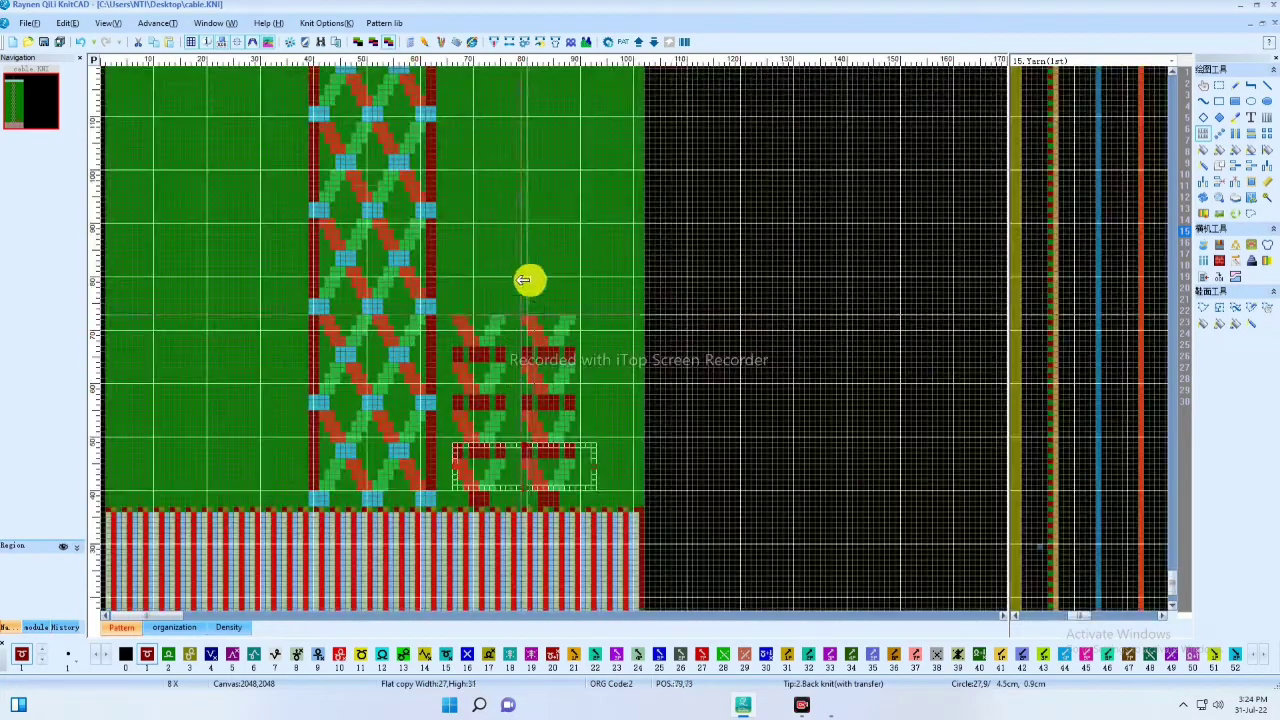
{"action": "scroll", "coordinate": [346, 323], "scroll_direction": "down", "scroll_amount": 1}
{"action": "scroll", "coordinate": [149, 500], "scroll_direction": "down", "scroll_amount": 2}
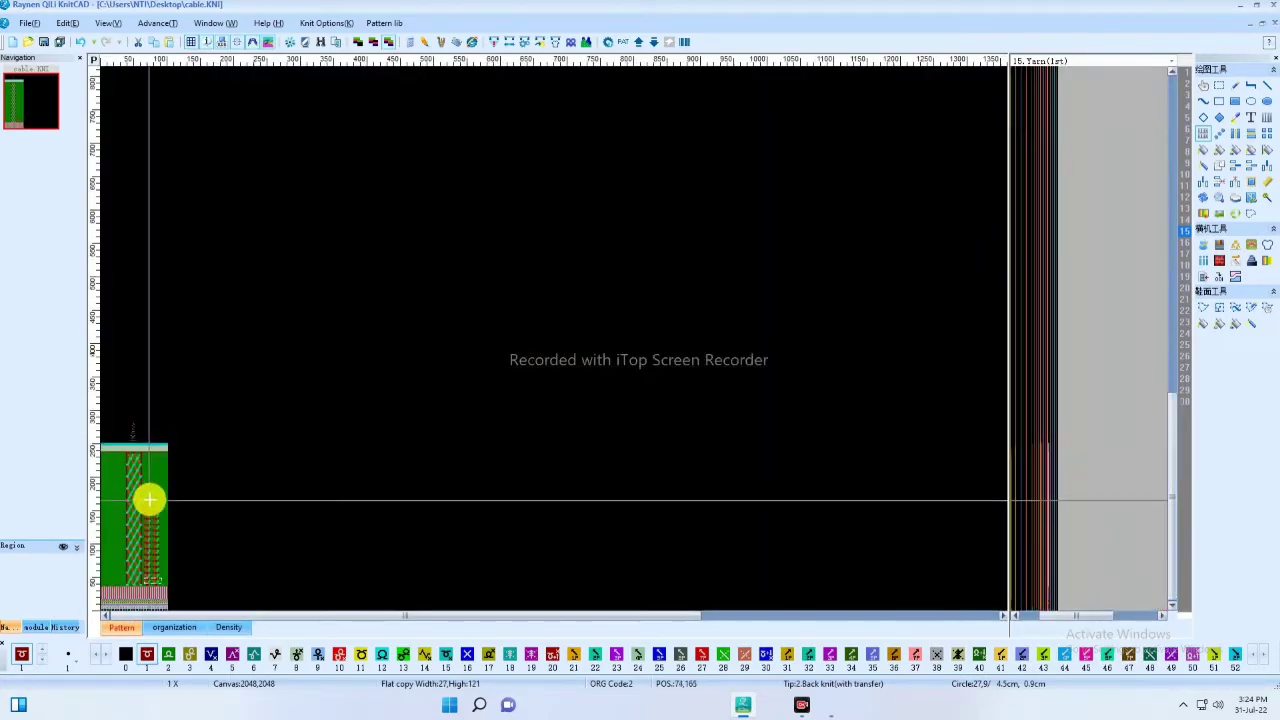
{"action": "scroll", "coordinate": [551, 337], "scroll_direction": "up", "scroll_amount": 5}
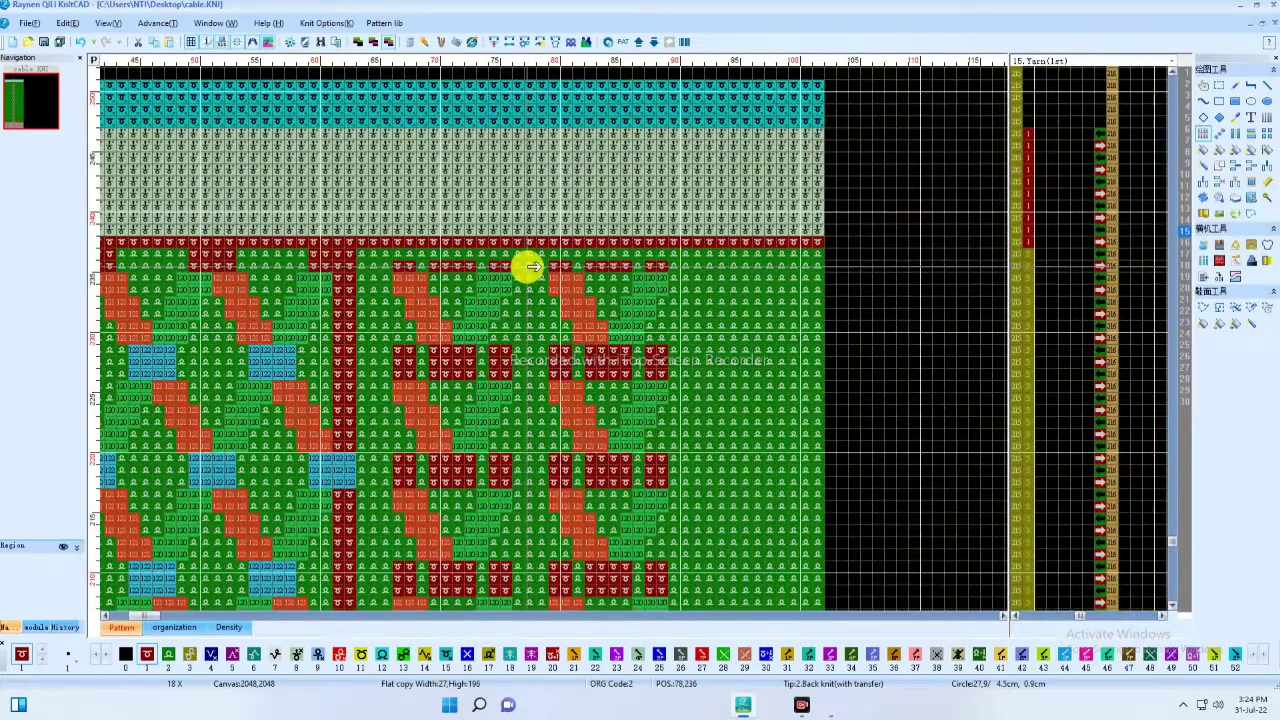
{"action": "left_click", "coordinate": [526, 266]}
Select the full 23 × 200 block of V-cable columns and copy it to the left side of the central cable panel
{"action": "left_click_drag", "start_coordinate": [389, 266], "coordinate": [662, 265]}
{"action": "left_click", "coordinate": [1216, 108]}
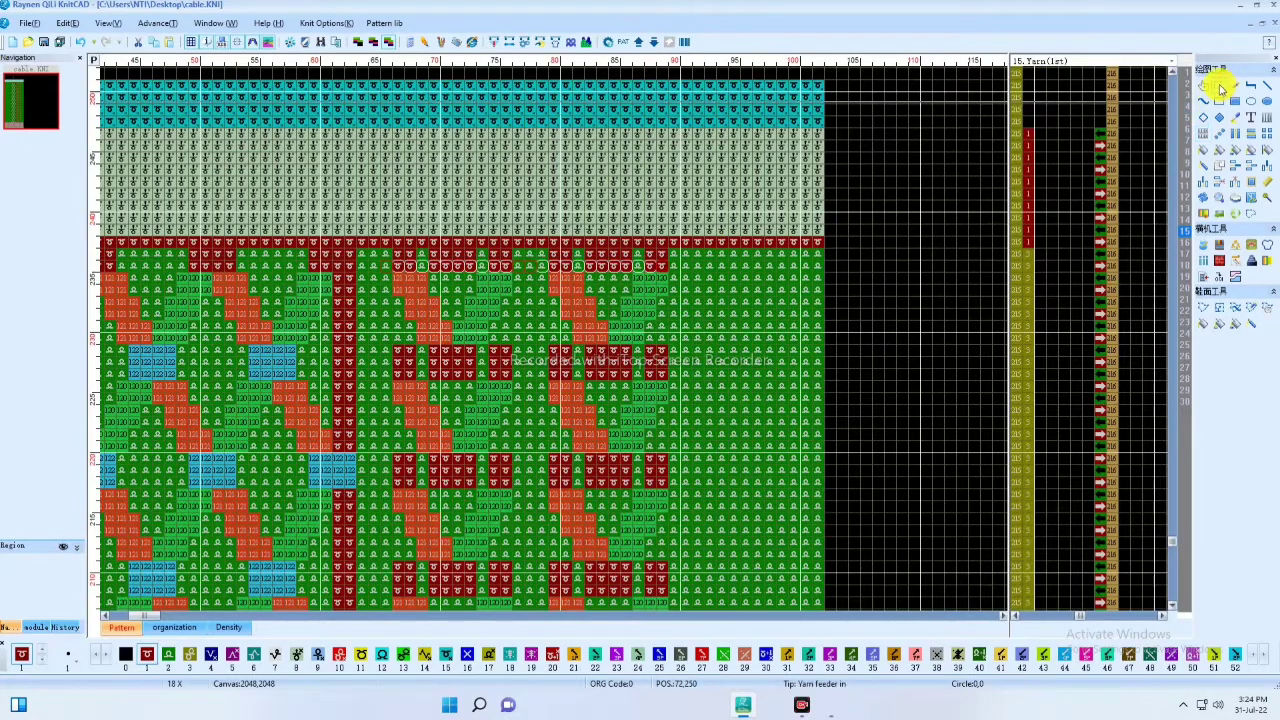
{"action": "left_click_drag", "start_coordinate": [666, 253], "coordinate": [405, 566]}
{"action": "scroll", "coordinate": [405, 566], "scroll_direction": "down", "scroll_amount": 1}
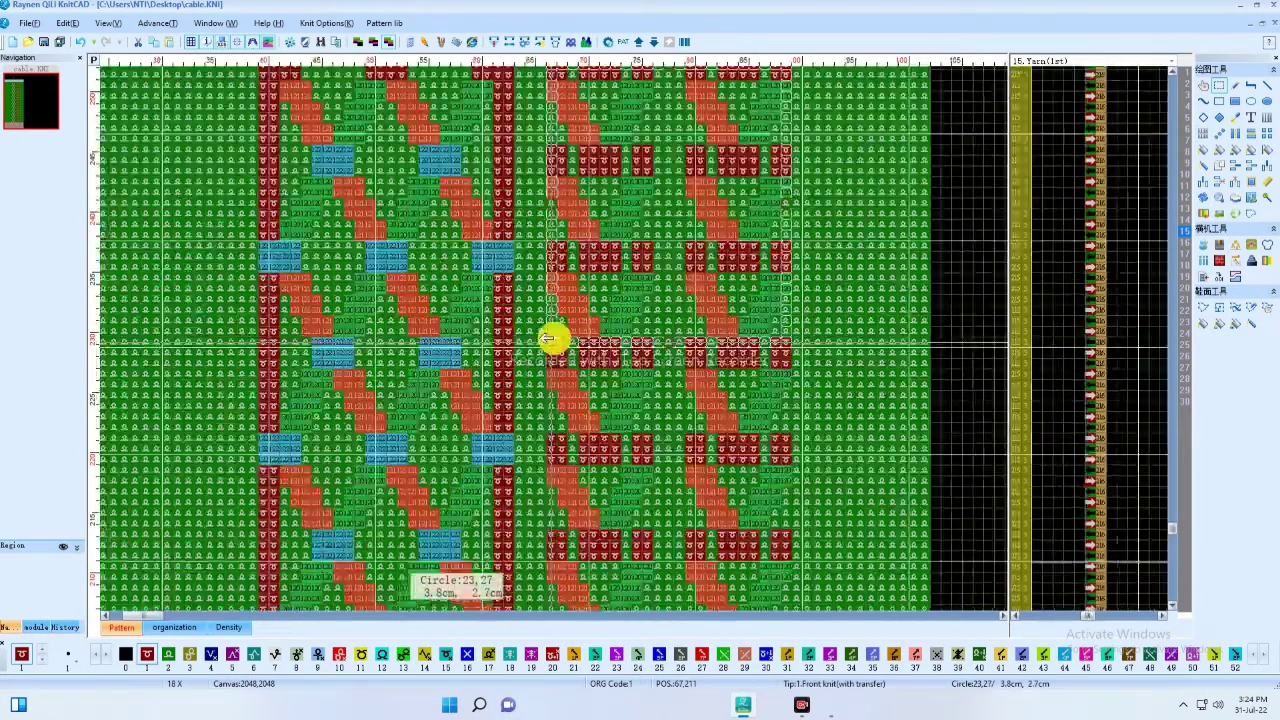
{"action": "scroll", "coordinate": [547, 338], "scroll_direction": "down", "scroll_amount": 3}
{"action": "mouse_move", "coordinate": [547, 338]}
{"action": "left_mouse_down"}
{"action": "mouse_move", "coordinate": [309, 563]}
{"action": "mouse_move", "coordinate": [554, 337]}
{"action": "mouse_move", "coordinate": [497, 337]}
{"action": "mouse_move", "coordinate": [527, 560]}
{"action": "mouse_move", "coordinate": [414, 371]}
{"action": "mouse_move", "coordinate": [551, 337]}
{"action": "mouse_move", "coordinate": [457, 297]}
{"action": "mouse_move", "coordinate": [449, 314]}
{"action": "mouse_move", "coordinate": [743, 309]}
{"action": "mouse_move", "coordinate": [465, 296]}
{"action": "mouse_move", "coordinate": [380, 343]}
{"action": "mouse_move", "coordinate": [551, 337]}
{"action": "mouse_move", "coordinate": [566, 343]}
{"action": "mouse_move", "coordinate": [552, 360]}
{"action": "left_mouse_up"}
{"action": "scroll", "coordinate": [309, 563], "scroll_direction": "up", "scroll_amount": 2}
{"action": "scroll", "coordinate": [554, 337], "scroll_direction": "down", "scroll_amount": 1}
{"action": "scroll", "coordinate": [311, 337], "scroll_direction": "down", "scroll_amount": 5}
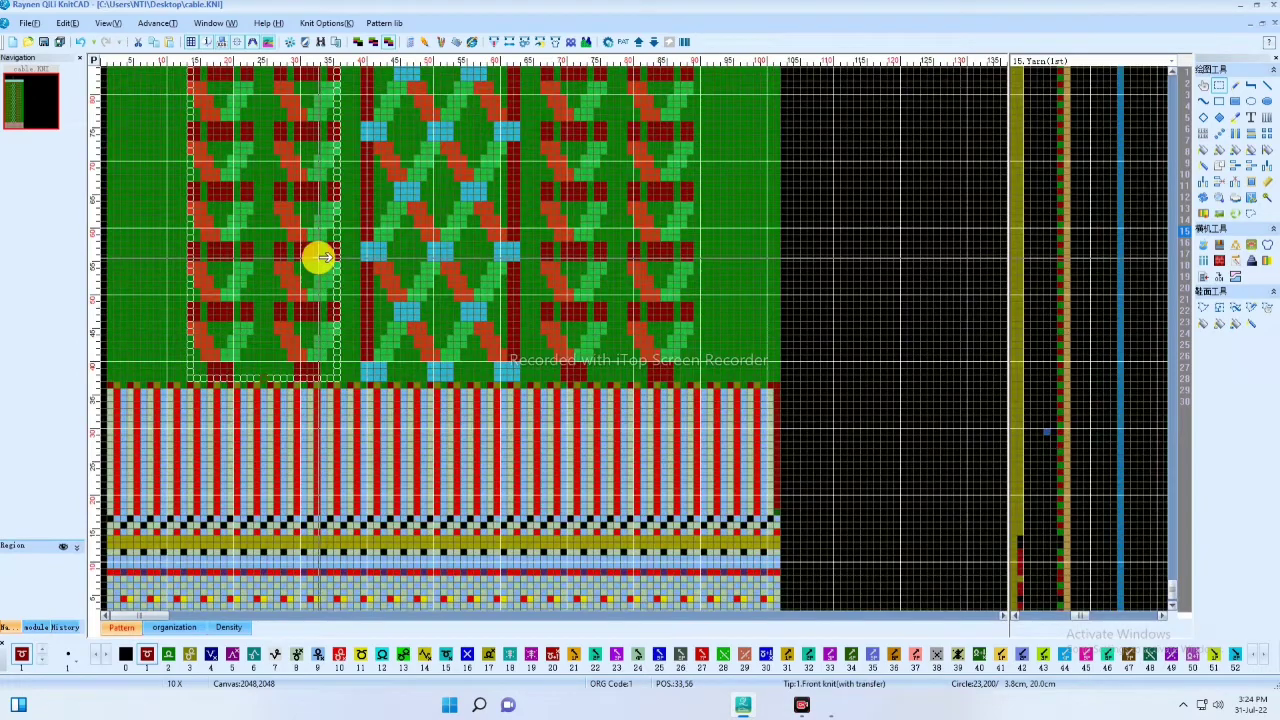
{"action": "scroll", "coordinate": [299, 327], "scroll_direction": "down", "scroll_amount": 1}
{"action": "left_click_drag", "start_coordinate": [298, 326], "coordinate": [286, 323]}
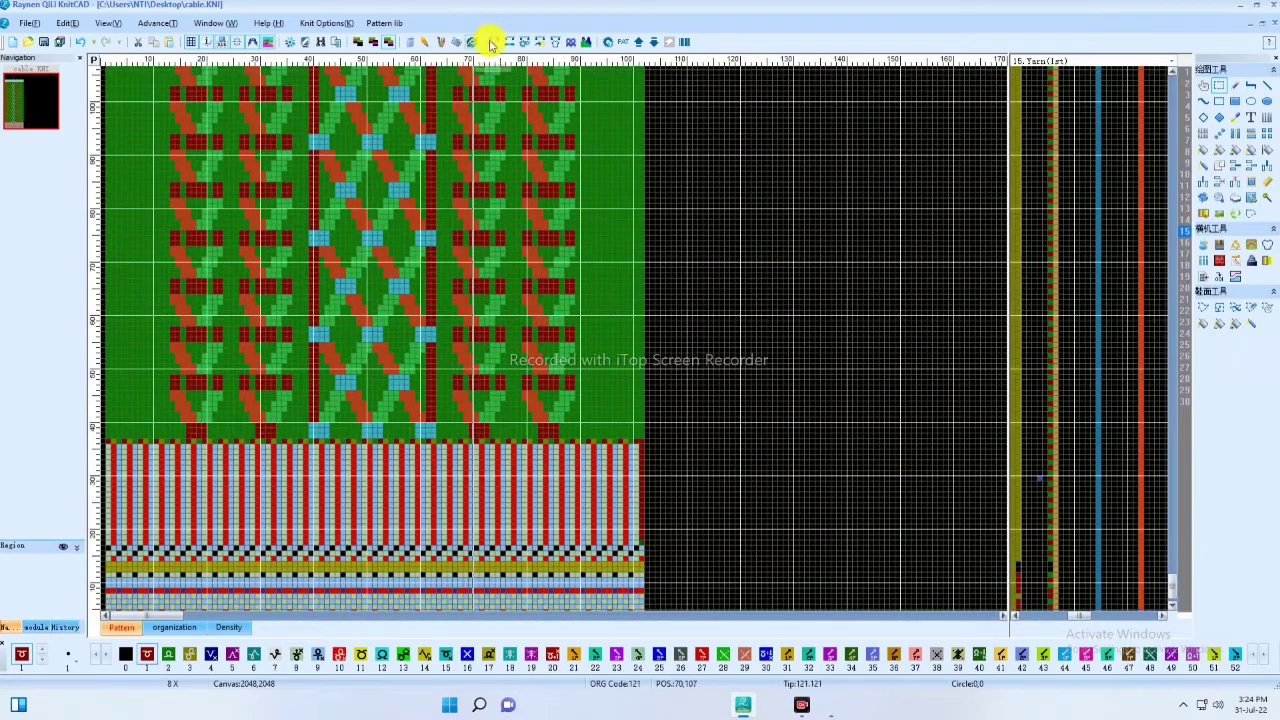
Compile the finished cable pattern and close the compile window
{"action": "left_click", "coordinate": [680, 541]}
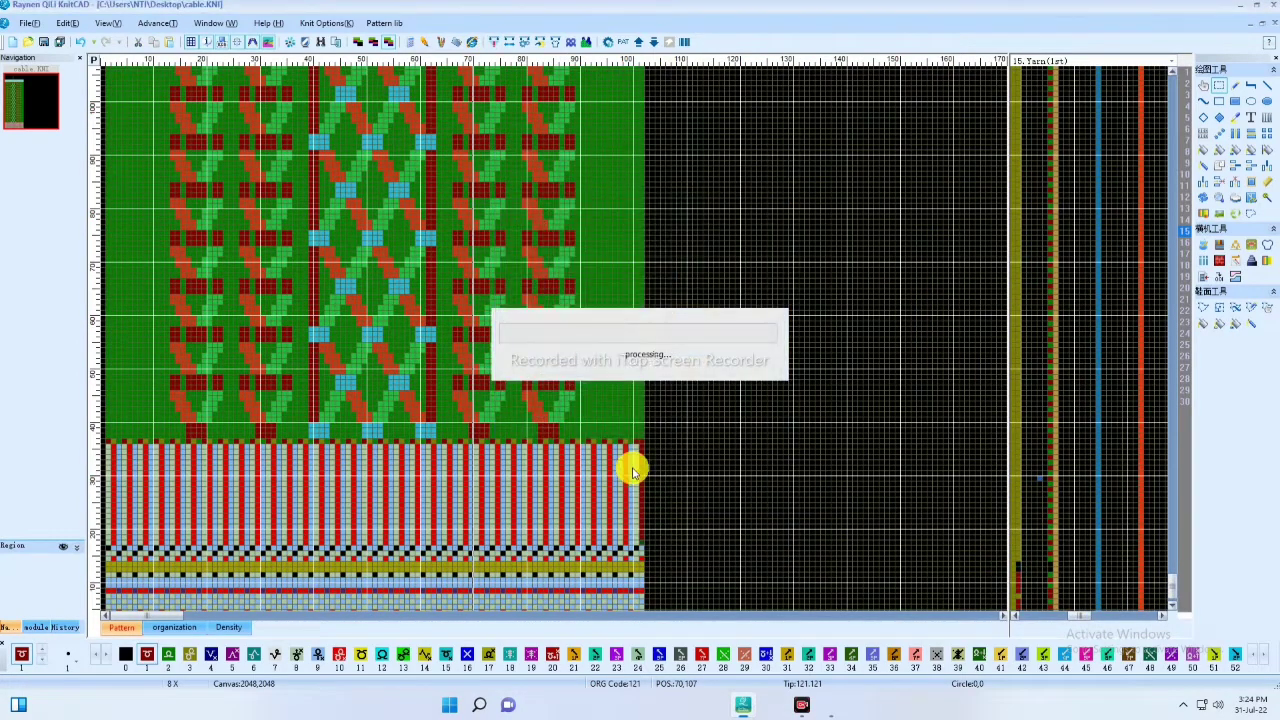
{"action": "left_click", "coordinate": [610, 191]}
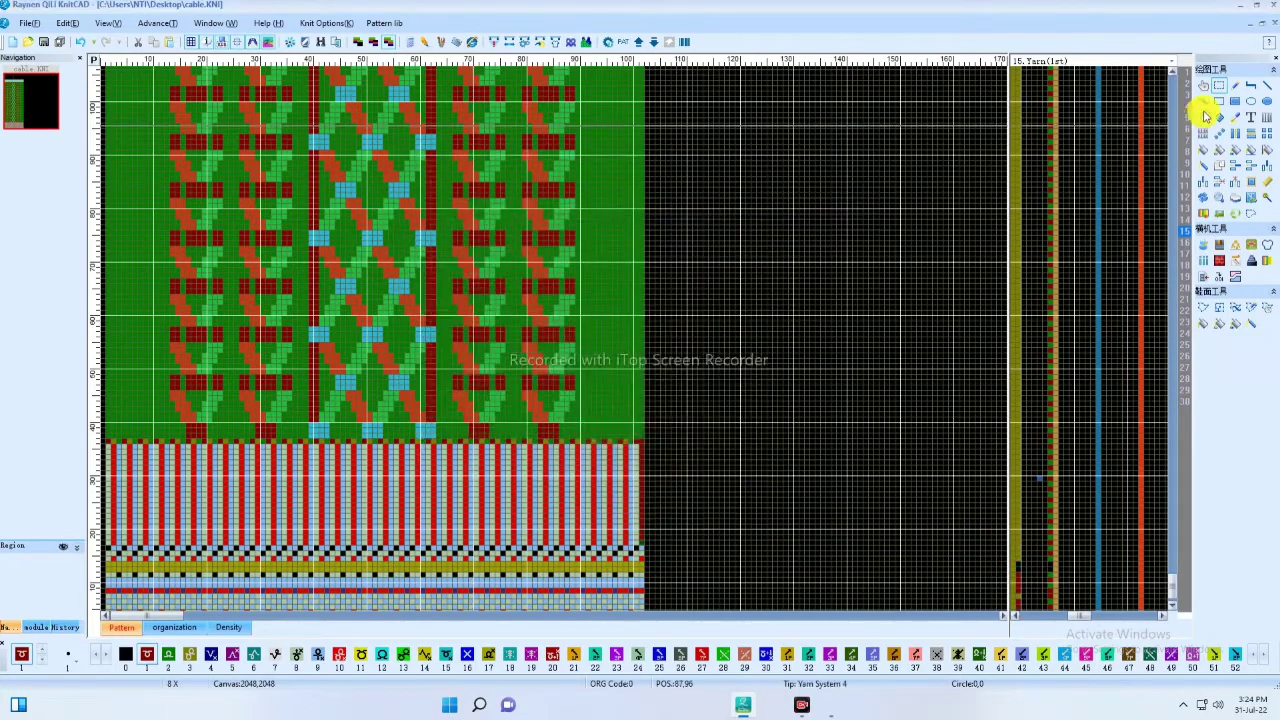
Select the full-width cable area with the upper part of the ribbing and examine its knitted simulation preview
{"action": "left_click", "coordinate": [1218, 87]}
{"action": "left_click_drag", "start_coordinate": [101, 510], "coordinate": [766, 76]}
{"action": "left_click", "coordinate": [586, 42]}
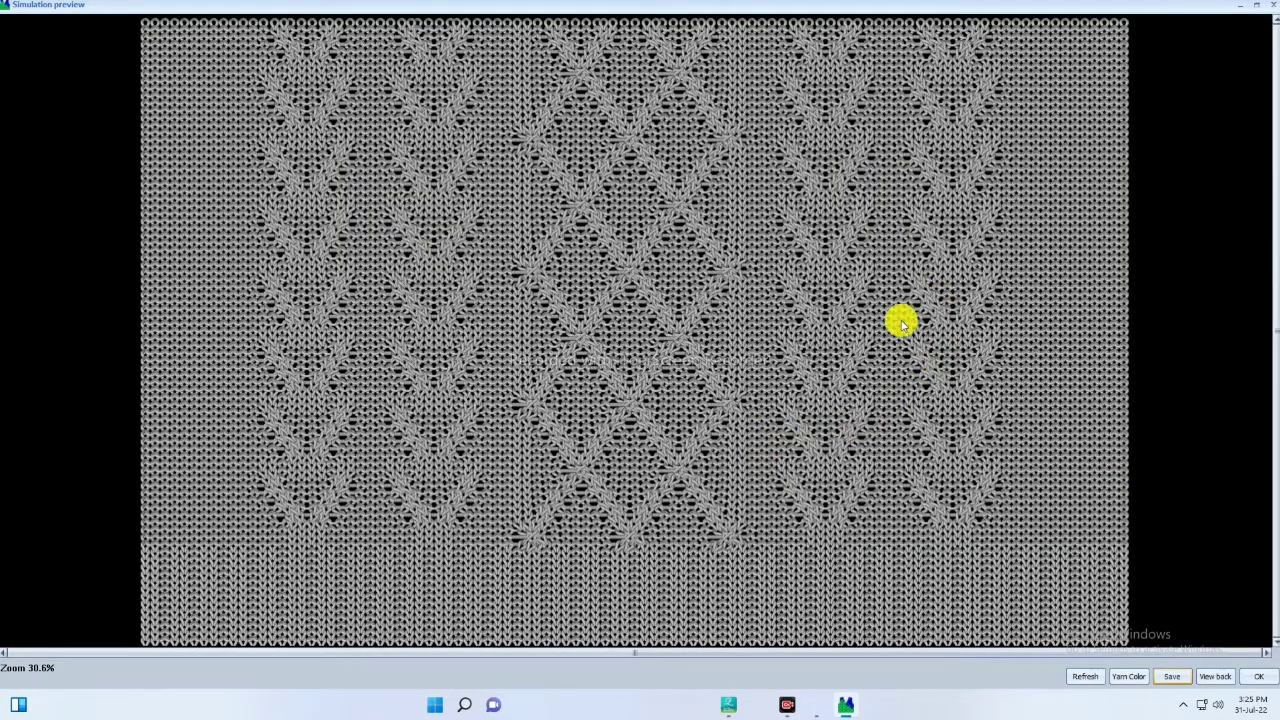
{"action": "scroll", "coordinate": [392, 416], "scroll_direction": "up", "scroll_amount": 1}
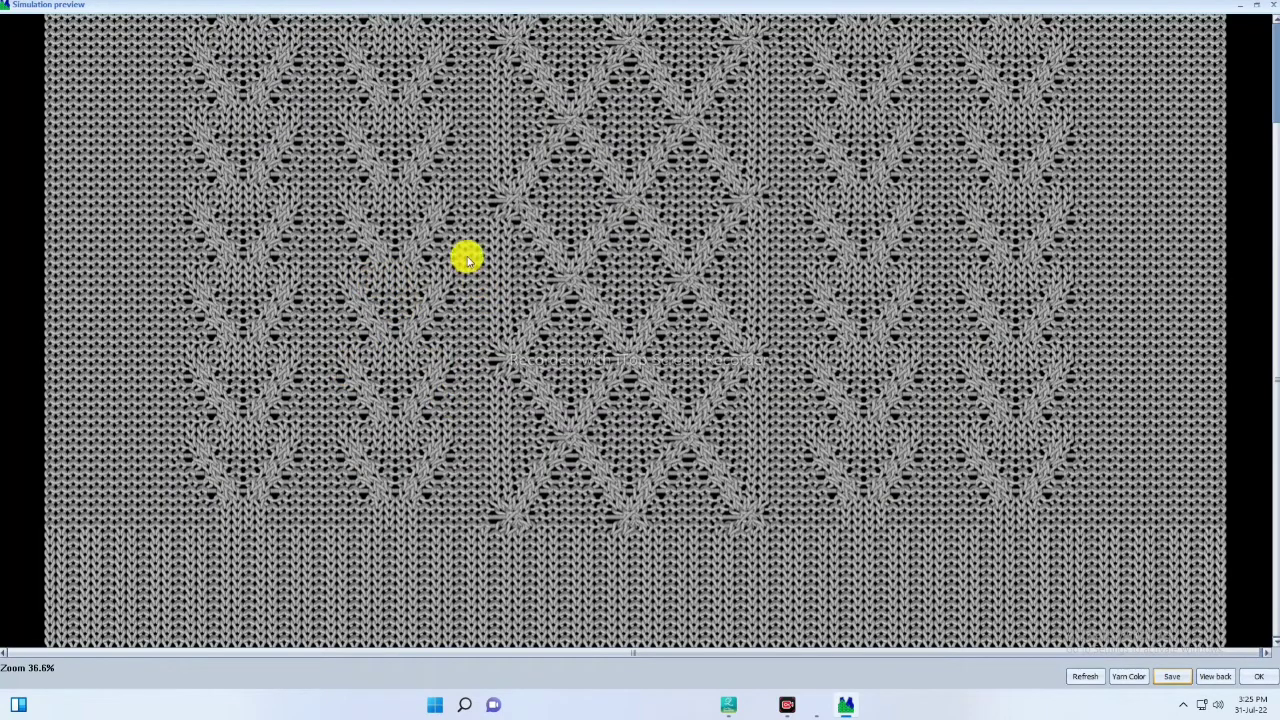
{"action": "scroll", "coordinate": [480, 300], "scroll_direction": "up", "scroll_amount": 2}
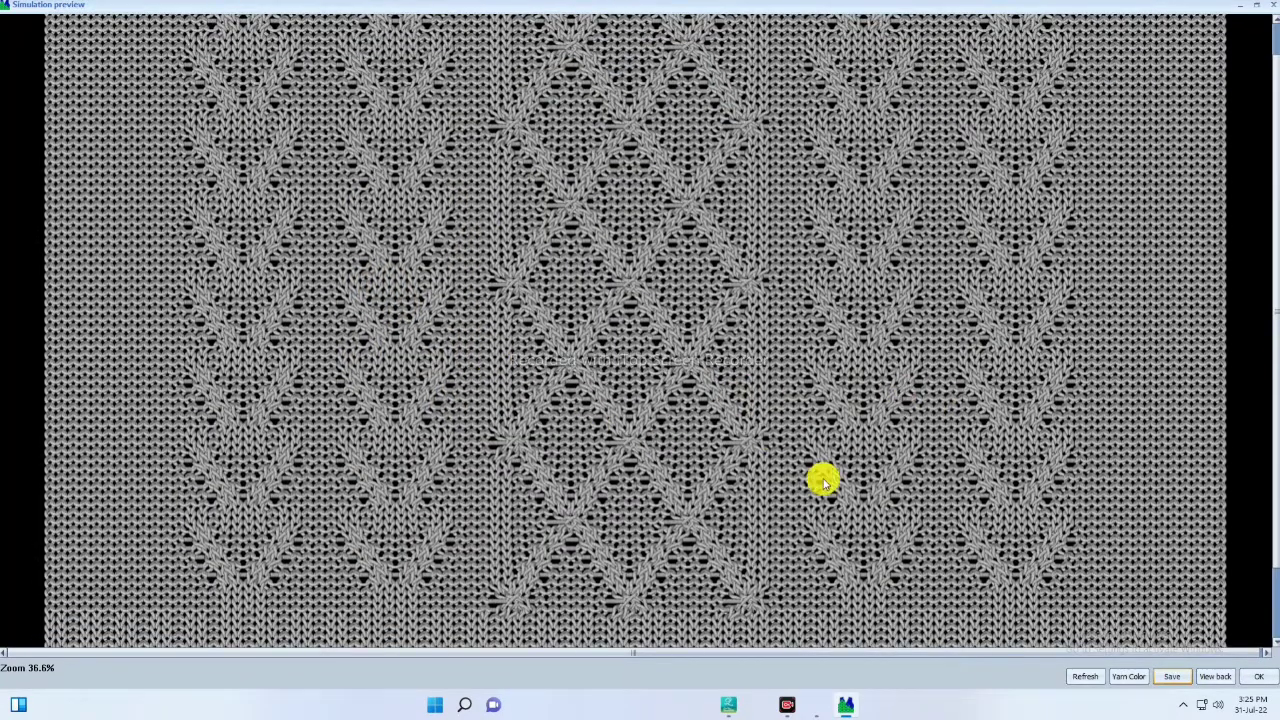
Inspect the back of the simulated fabric, return to its front view, and close the simulation preview
{"action": "left_click", "coordinate": [1216, 678]}
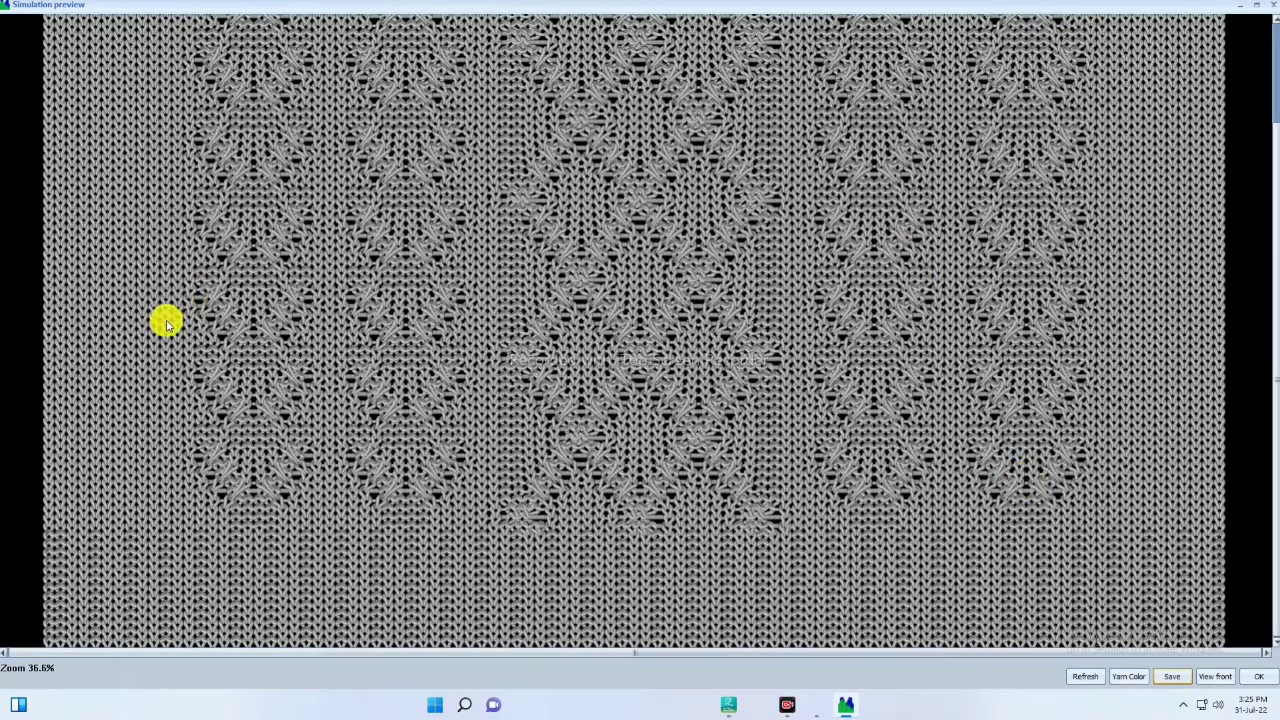
{"action": "left_click", "coordinate": [1215, 677]}
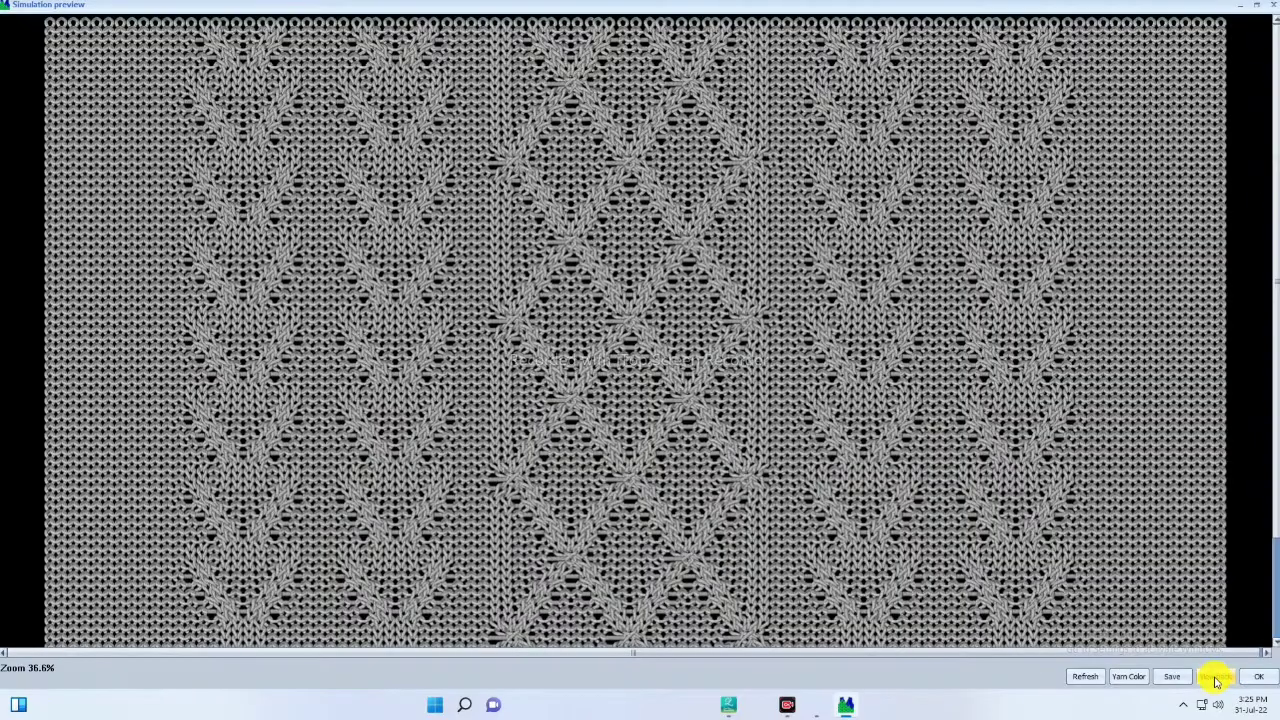
{"action": "scroll", "coordinate": [530, 408], "scroll_direction": "down", "scroll_amount": 1}
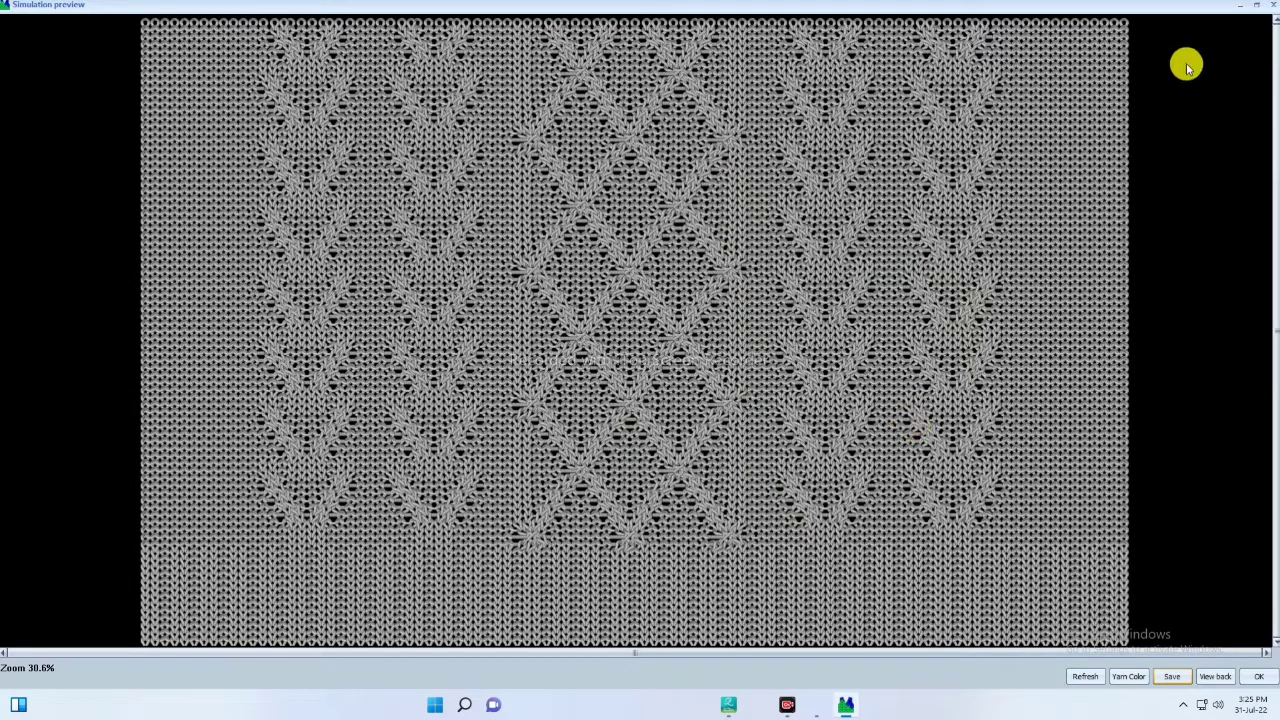
{"action": "left_click", "coordinate": [1271, 6]}
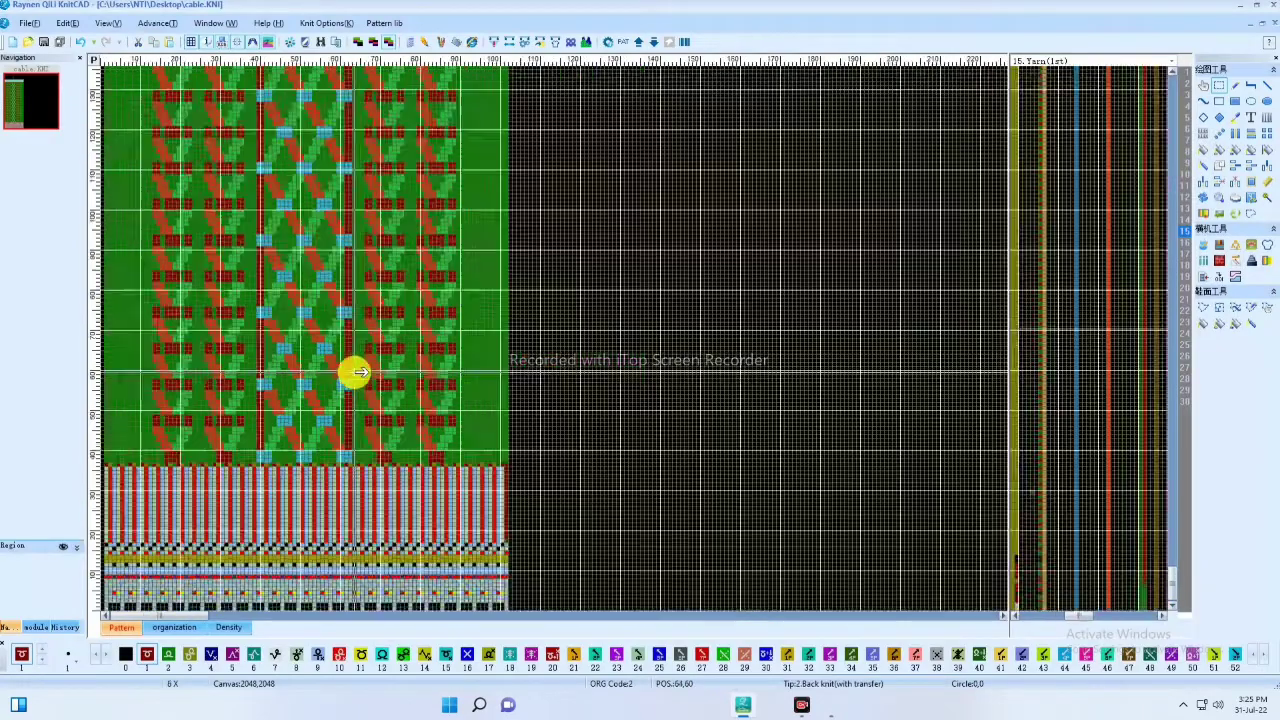
Examine the definitions of modules 120, 121 and 122 in the area above the knitted pattern
{"action": "scroll", "coordinate": [361, 372], "scroll_direction": "down", "scroll_amount": 2}
{"action": "scroll", "coordinate": [183, 352], "scroll_direction": "up", "scroll_amount": 4}
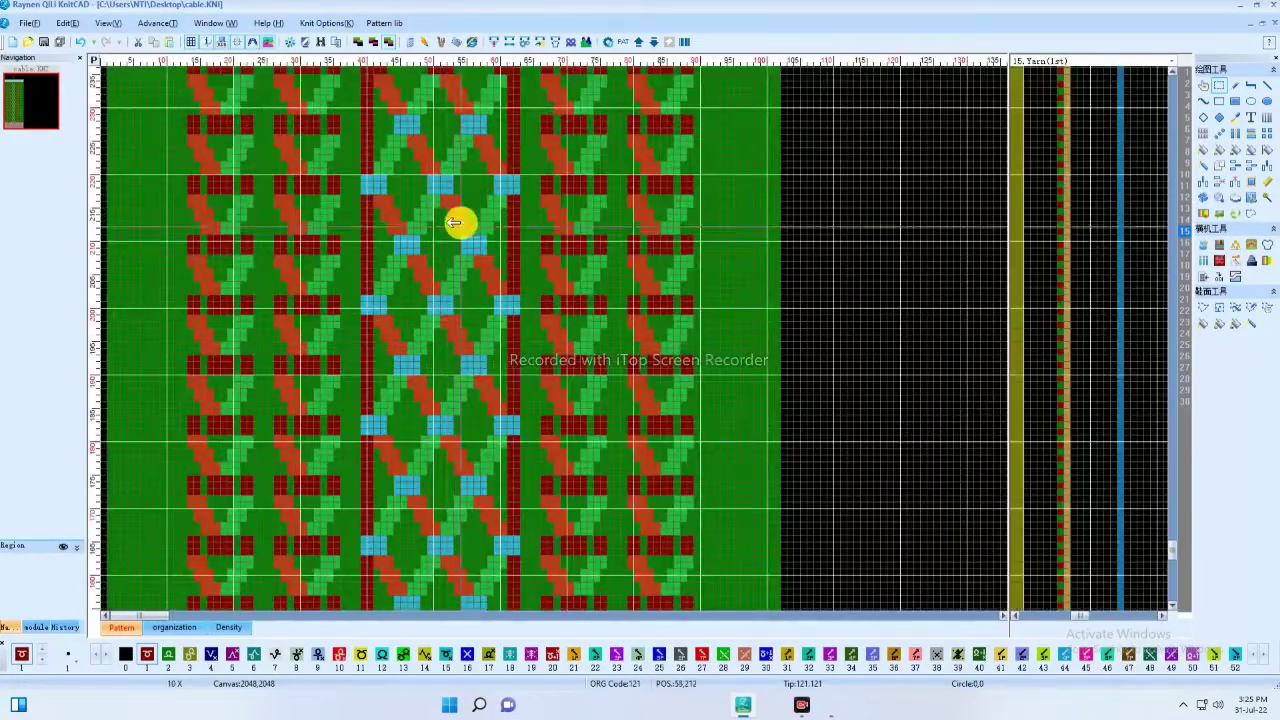
{"action": "middle_click_drag", "start_coordinate": [455, 222], "coordinate": [491, 400]}
{"action": "scroll", "coordinate": [434, 229], "scroll_direction": "up", "scroll_amount": 2}
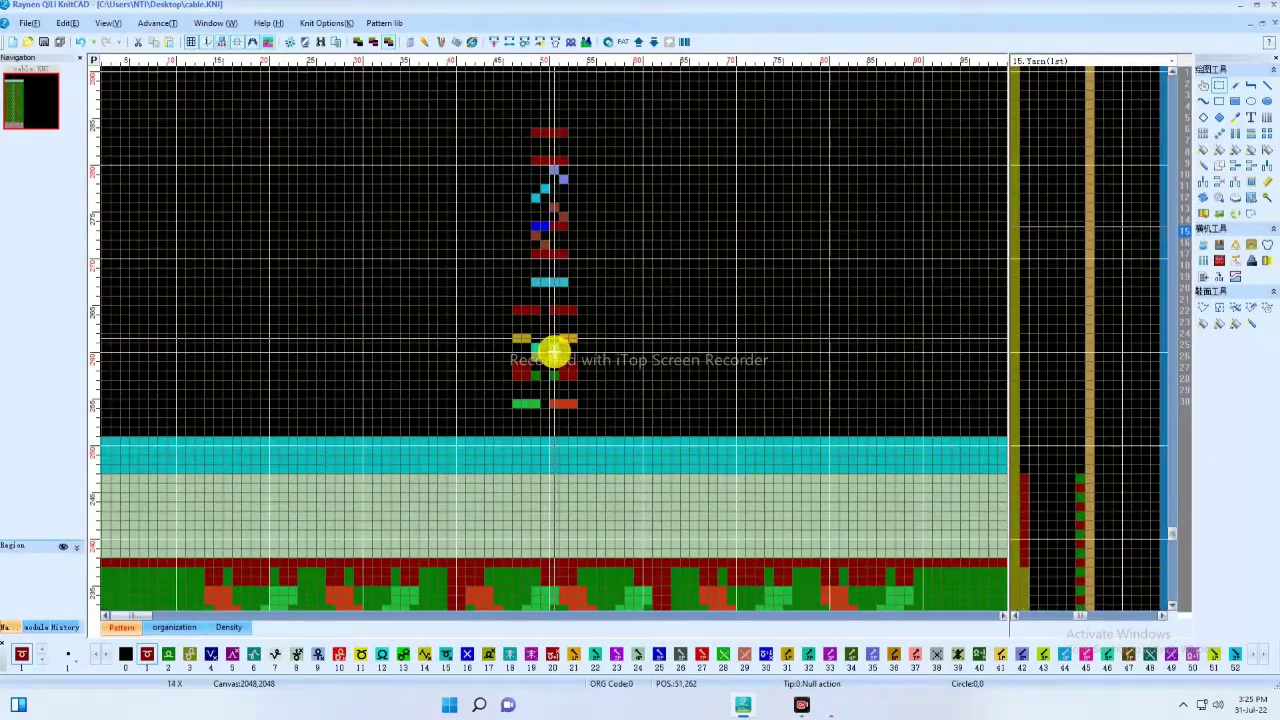
{"action": "scroll", "coordinate": [553, 348], "scroll_direction": "up", "scroll_amount": 3}
{"action": "scroll", "coordinate": [560, 352], "scroll_direction": "up", "scroll_amount": 2}
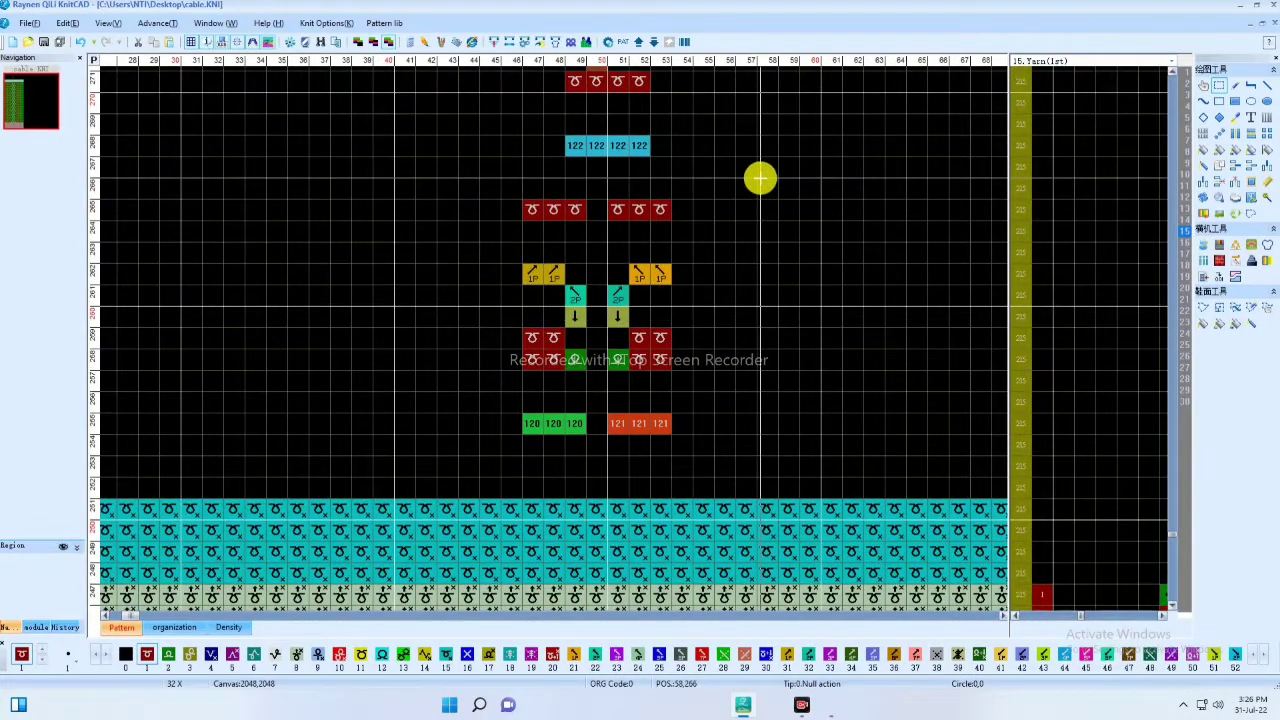
{"action": "scroll", "coordinate": [760, 178], "scroll_direction": "up", "scroll_amount": 5}
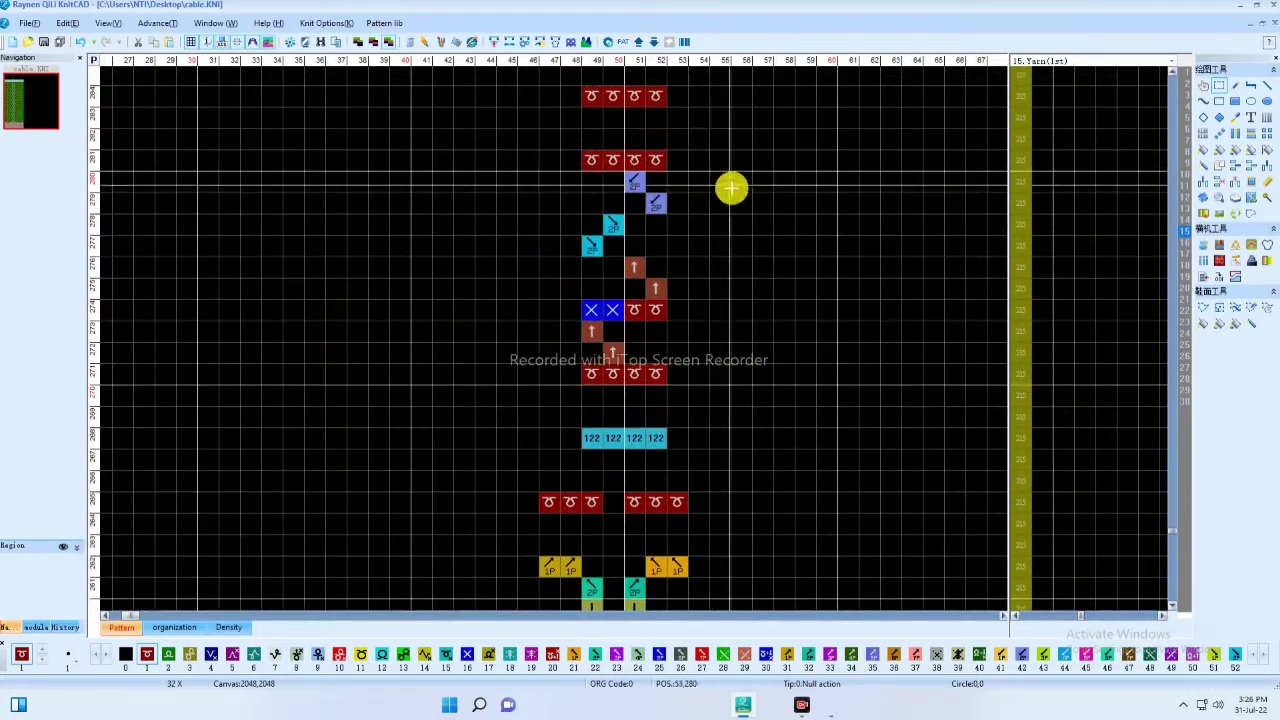
{"action": "scroll", "coordinate": [735, 230], "scroll_direction": "up", "scroll_amount": 2}
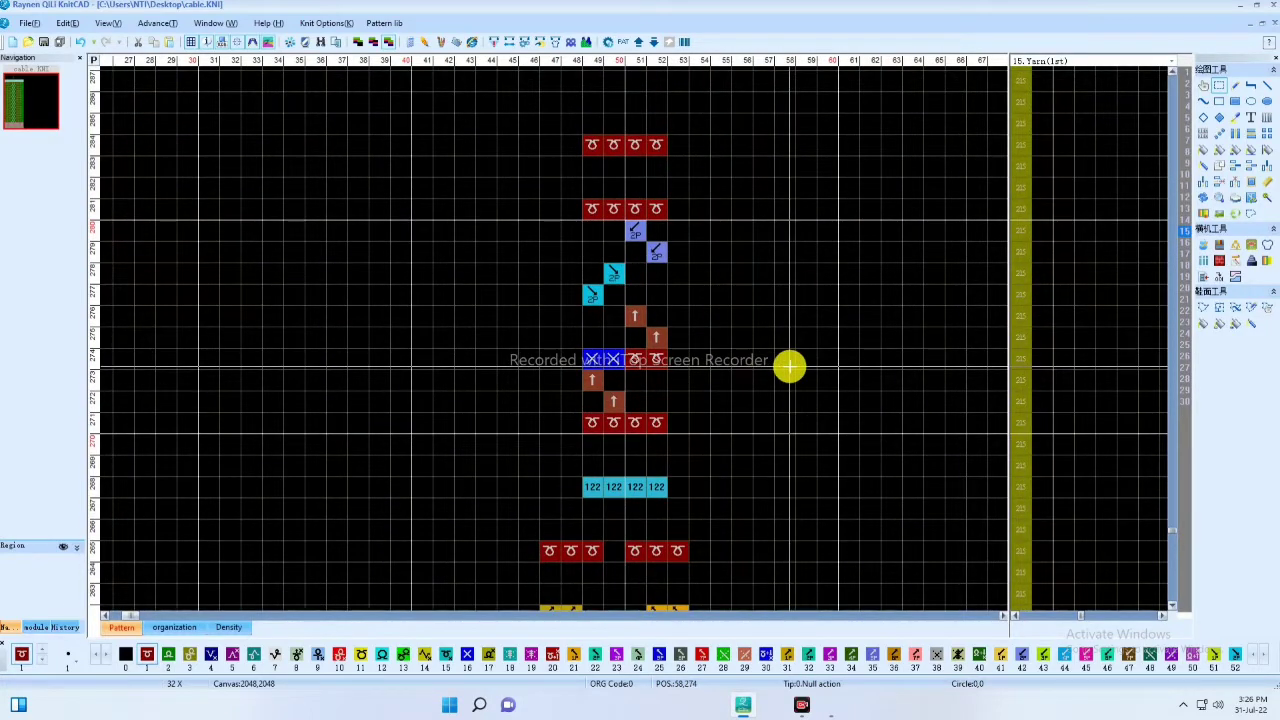
Check the Cycle and Cancel knitting function lines alongside the definitions of modules 120, 121 and 122
{"action": "left_click", "coordinate": [1188, 75]}
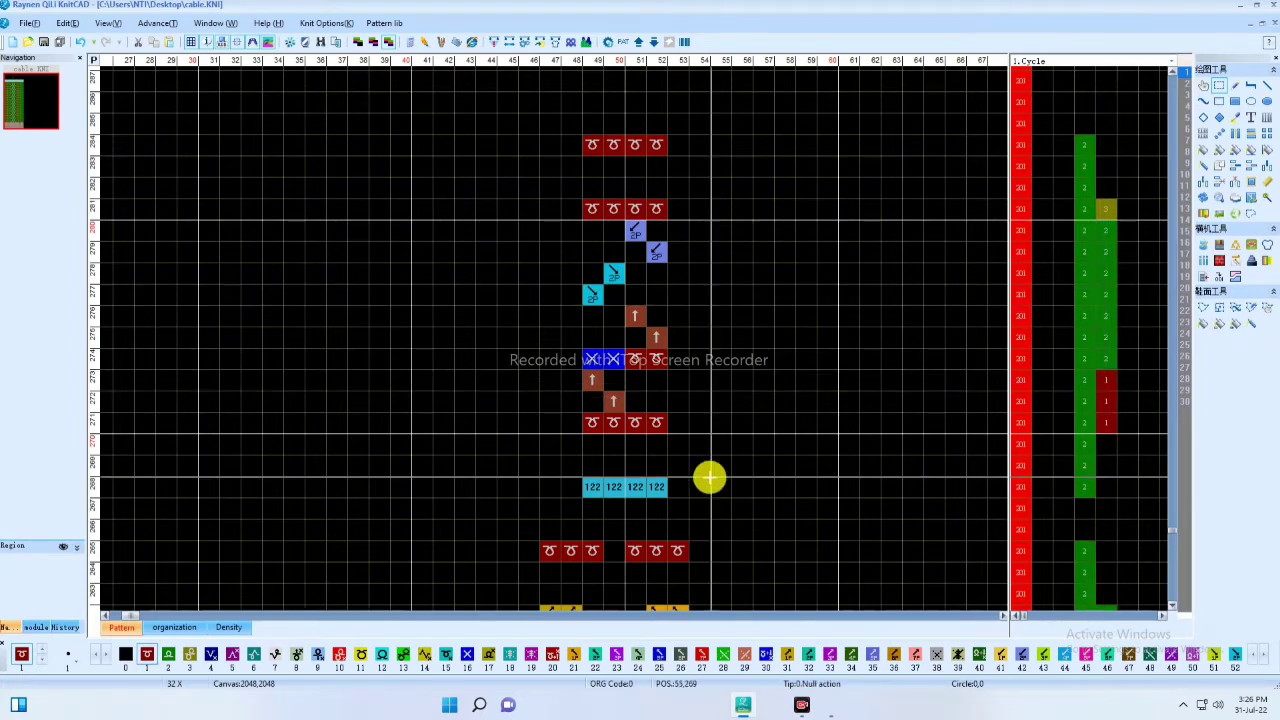
{"action": "scroll", "coordinate": [710, 470], "scroll_direction": "down", "scroll_amount": 14}
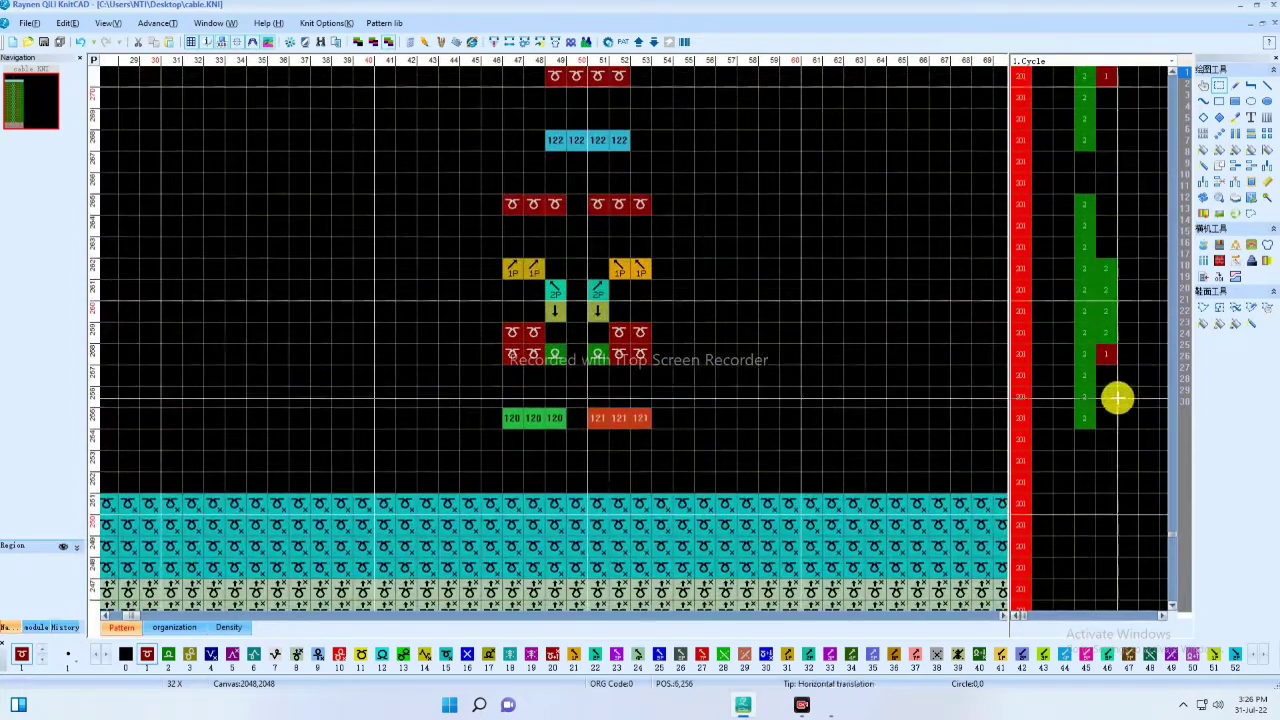
{"action": "scroll", "coordinate": [734, 415], "scroll_direction": "up", "scroll_amount": 4}
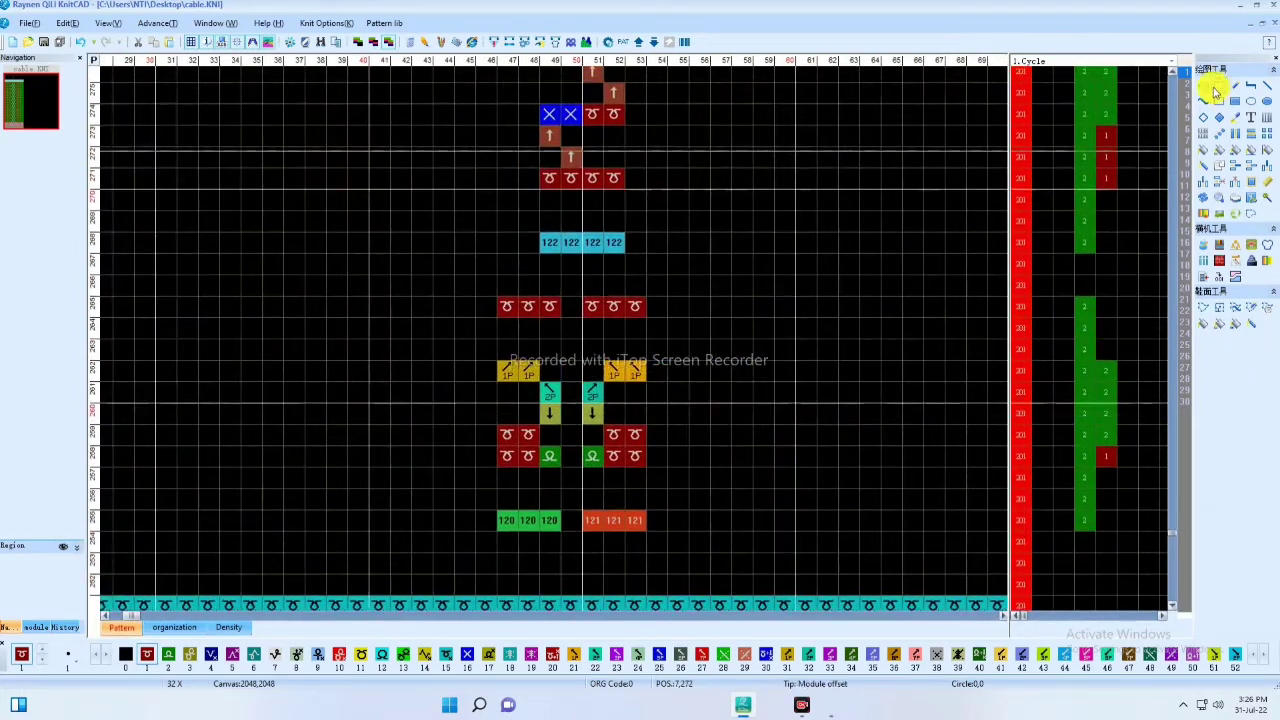
{"action": "left_click", "coordinate": [1185, 97]}
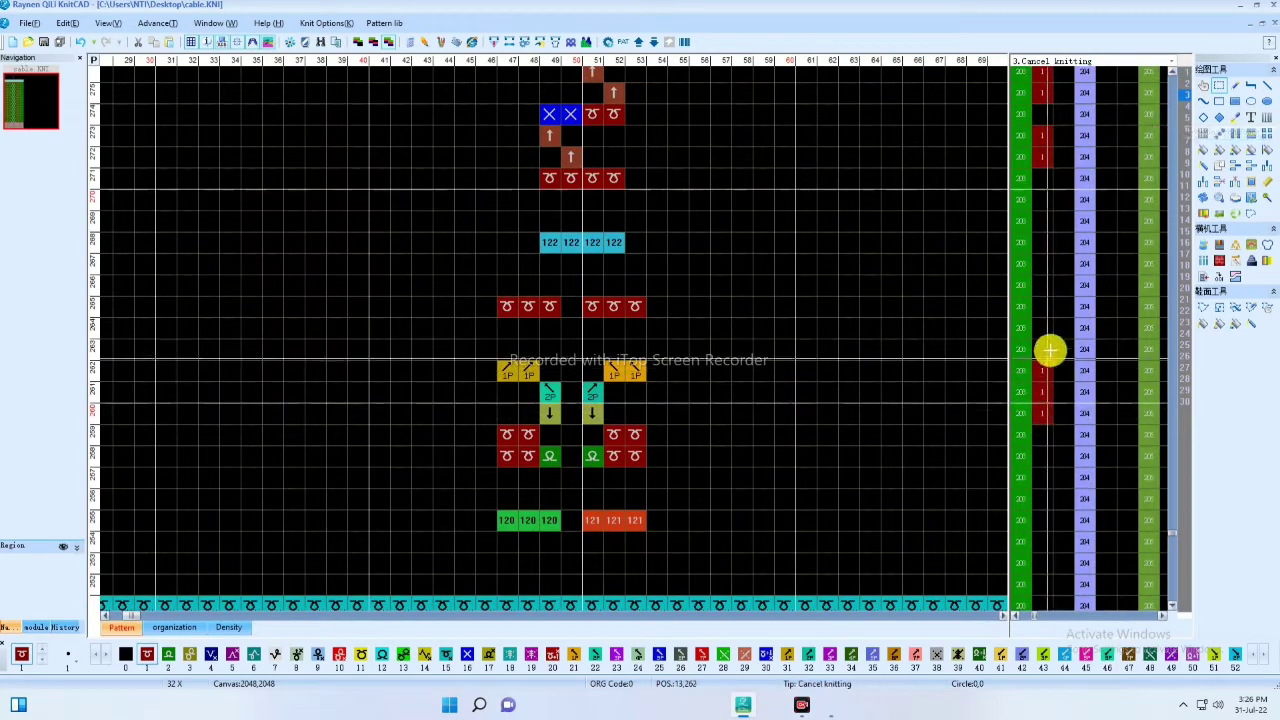
{"action": "middle_click_drag", "start_coordinate": [816, 245], "coordinate": [834, 506]}
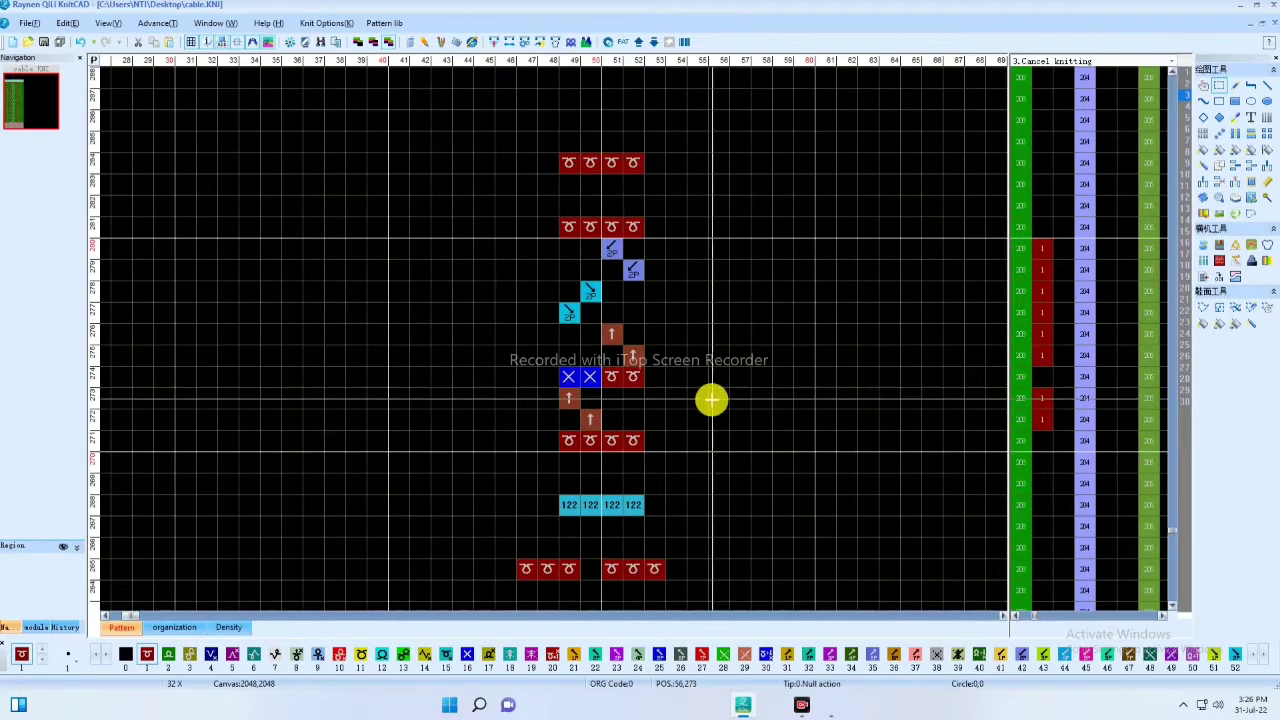
Review the complete cable pattern and minimize the program window to reveal the desktop
{"action": "scroll", "coordinate": [709, 397], "scroll_direction": "down", "scroll_amount": 5}
{"action": "scroll", "coordinate": [137, 528], "scroll_direction": "up", "scroll_amount": 2}
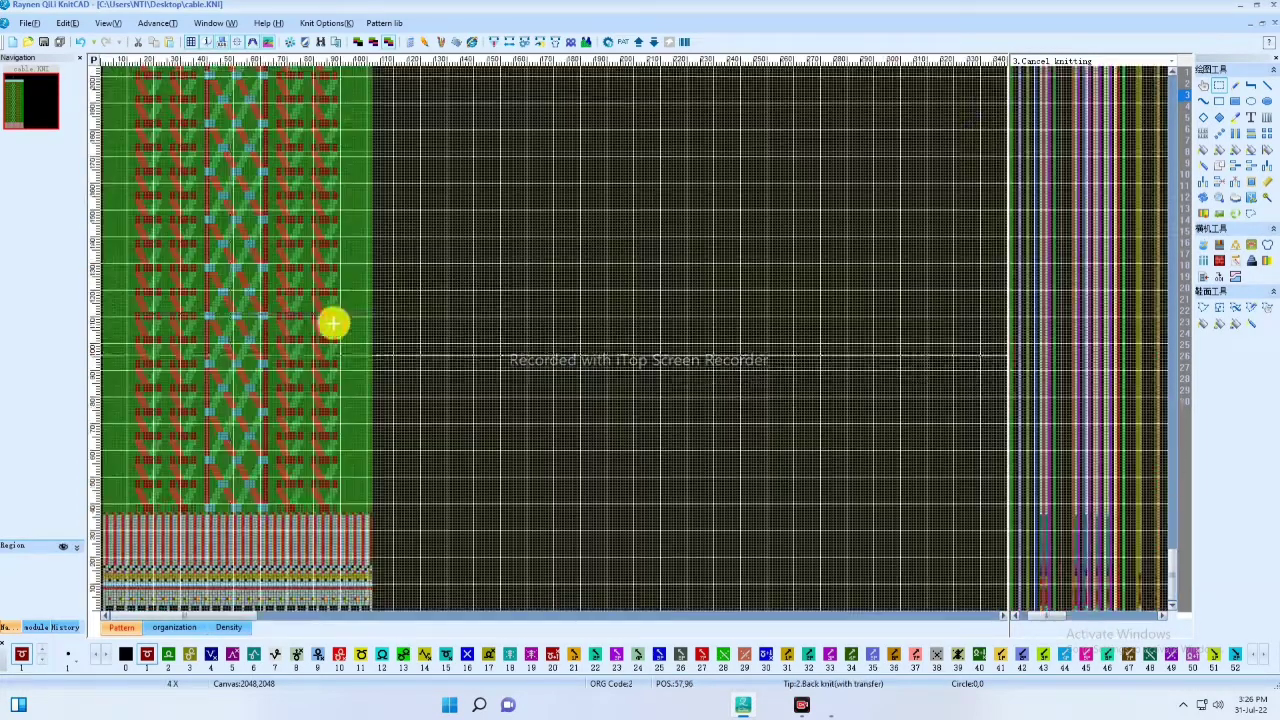
{"action": "left_click", "coordinate": [1245, 9]}
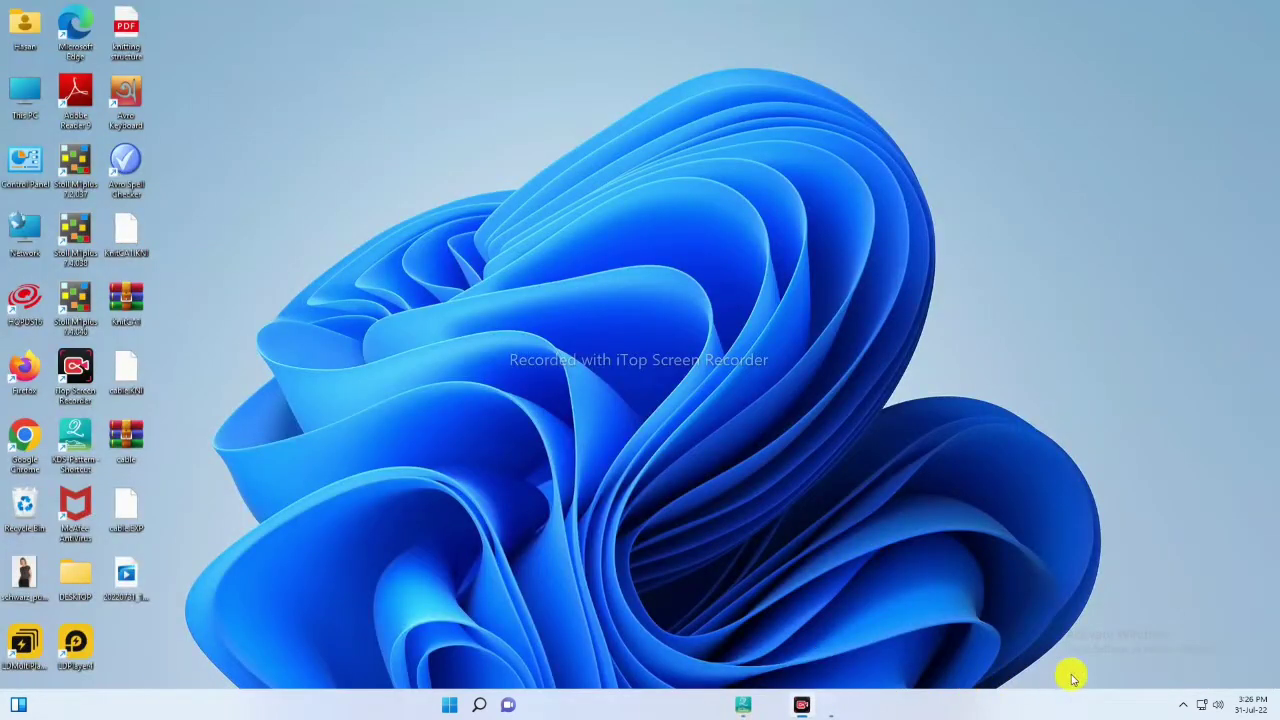